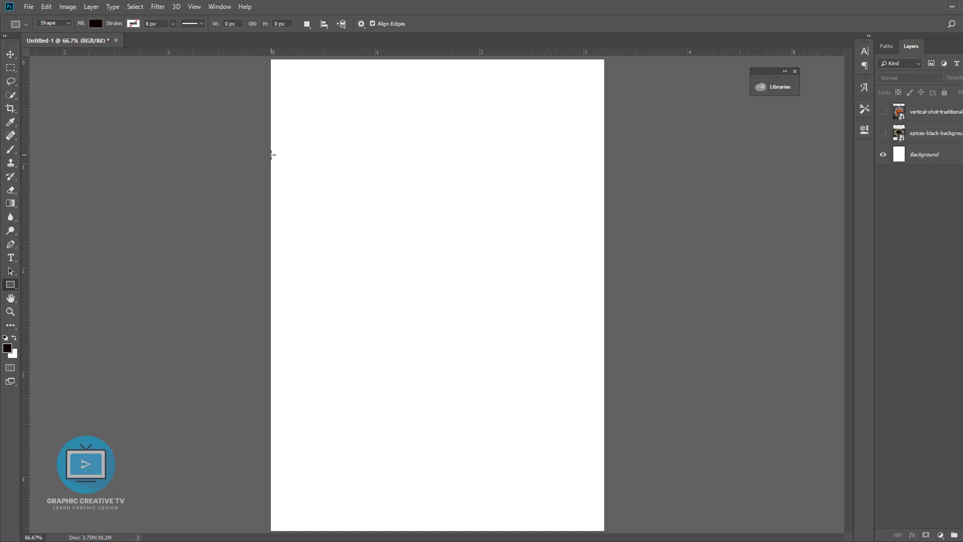
Draw a 102 px black square against the canvas's left edge and place a vertical guide along its inner side
drag(308, 238, 307, 238)
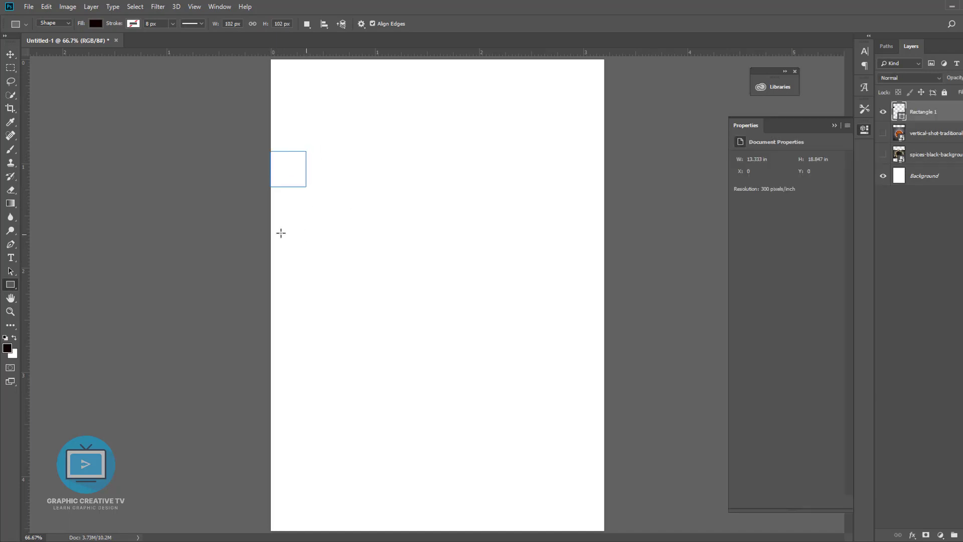
click(10, 54)
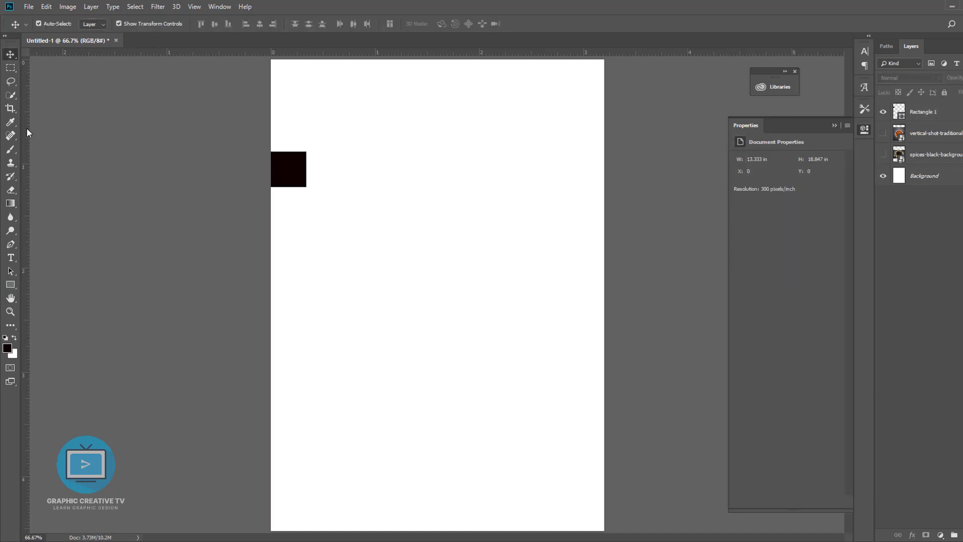
click(296, 166)
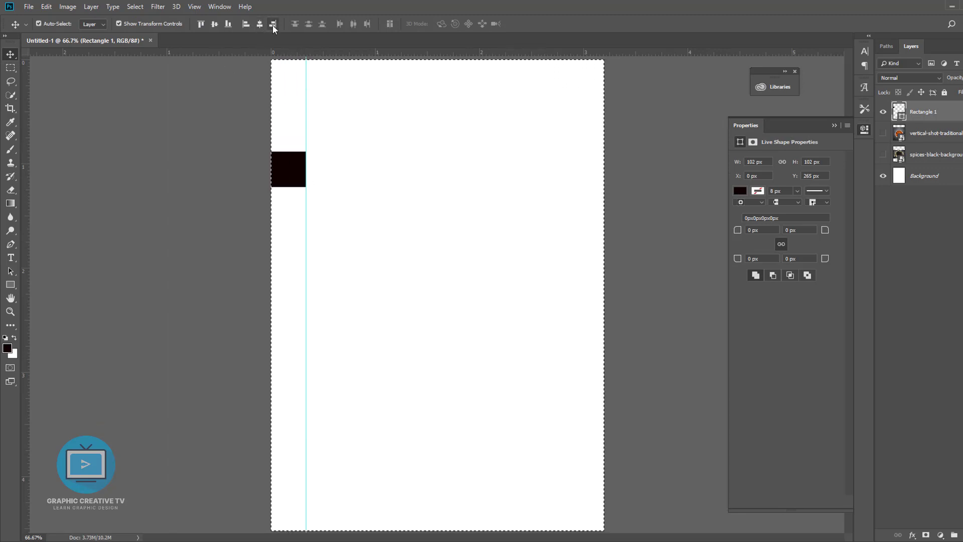
Align the square to the canvas's right, top and bottom edges in turn, placing a matching margin guide at each
drag(29, 209, 568, 172)
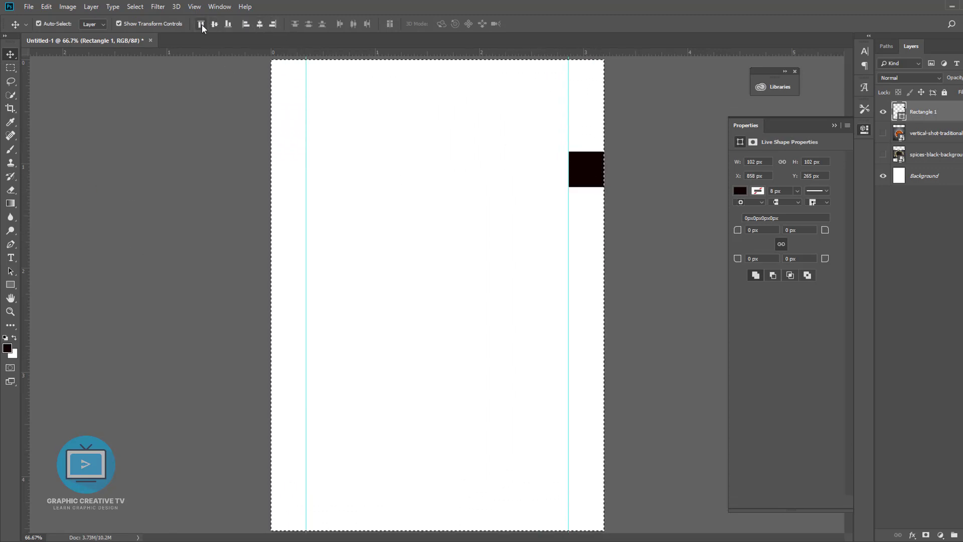
drag(490, 54, 519, 94)
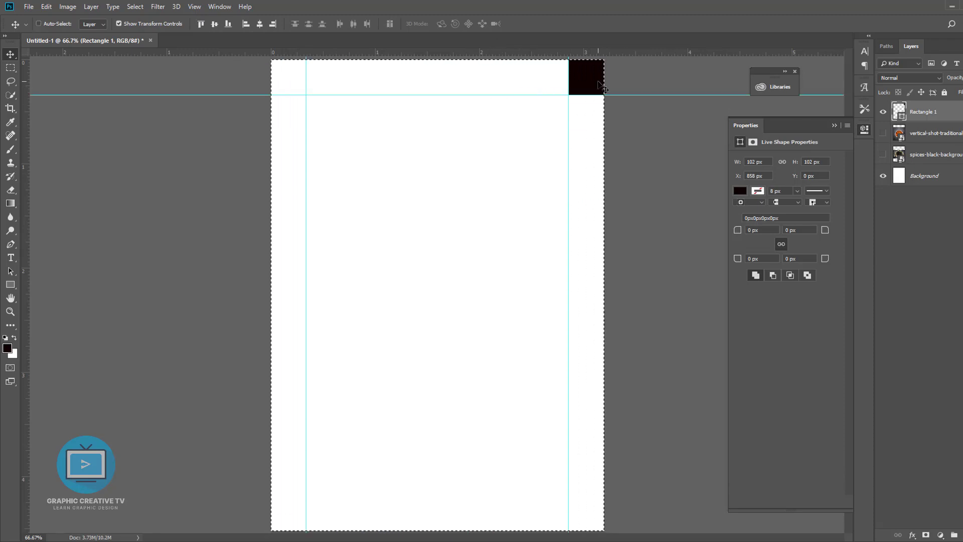
drag(416, 52, 586, 495)
click(657, 437)
click(595, 495)
key(Return)
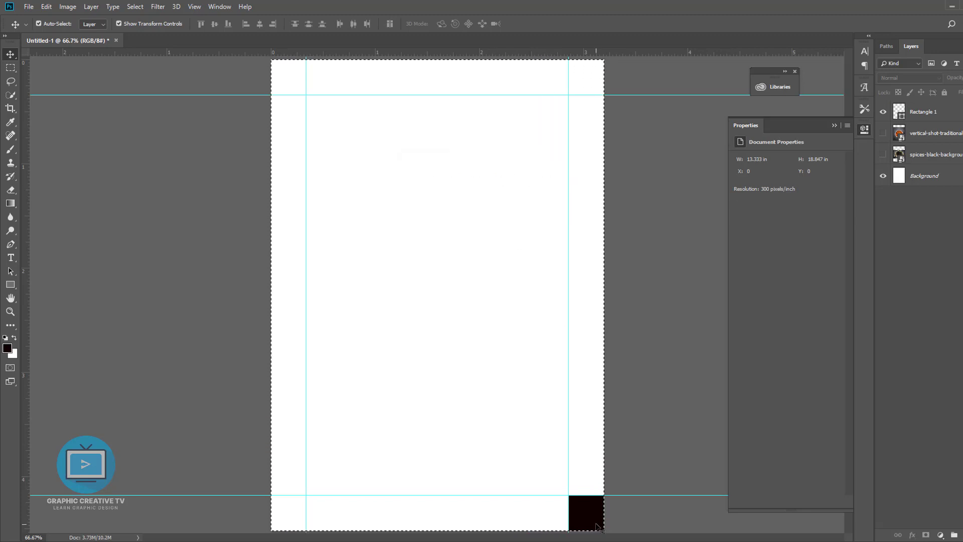
Delete the black square used for measuring the margins and show the curry photo layer
click(592, 524)
key(Delete)
click(882, 114)
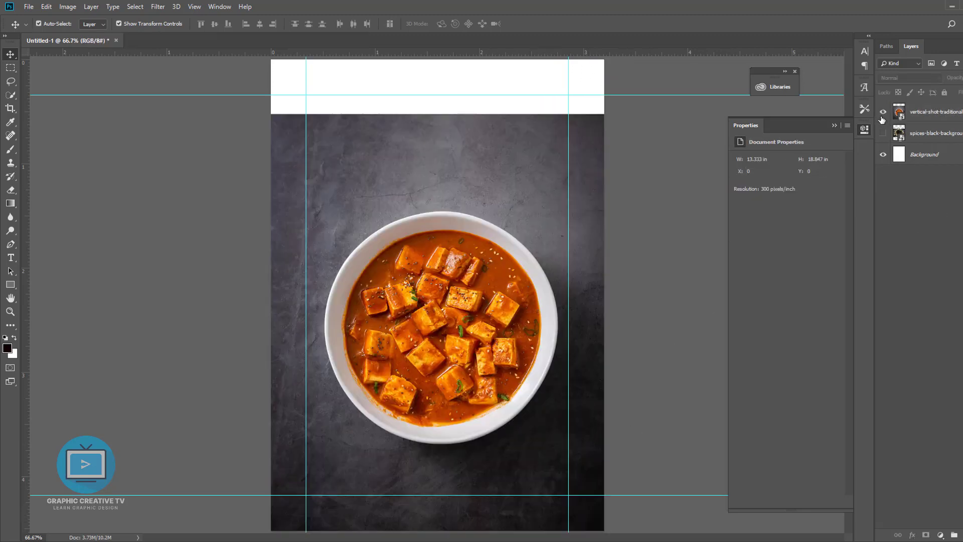
Try to scale the curry photo down to fit between the vertical margin guides
drag(567, 183, 524, 129)
key(ctrl+t)
drag(601, 474, 577, 430)
drag(566, 299, 570, 316)
key(Return)
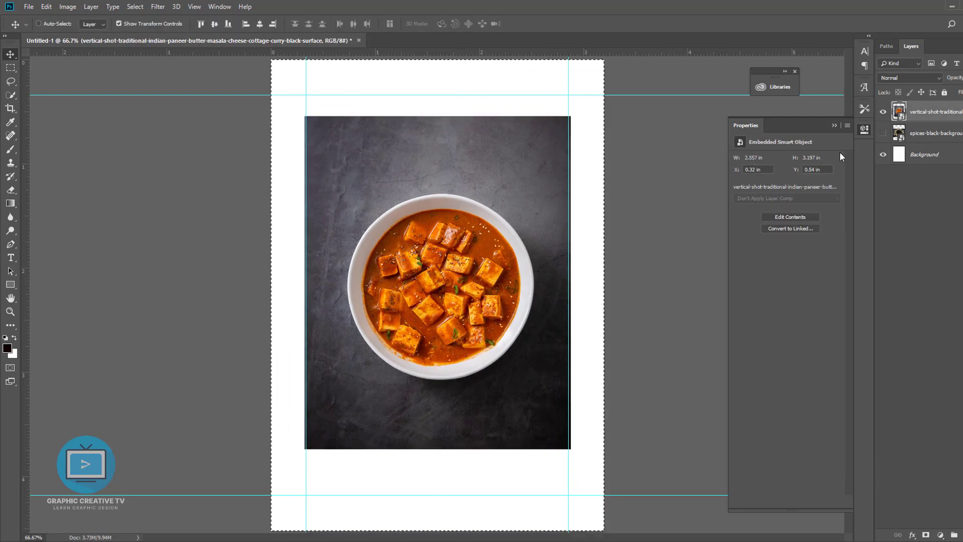
key(ctrl+z)
Select the bowl in the curry photo, copy it to a new layer and hide the original photo
drag(514, 100, 516, 129)
click(135, 7)
click(157, 129)
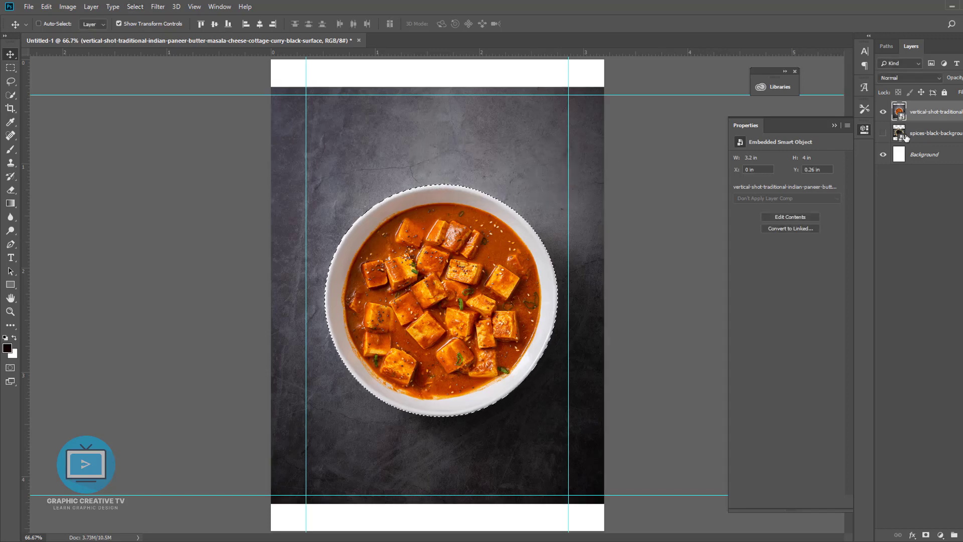
key(ctrl+j)
click(883, 132)
click(485, 321)
click(651, 241)
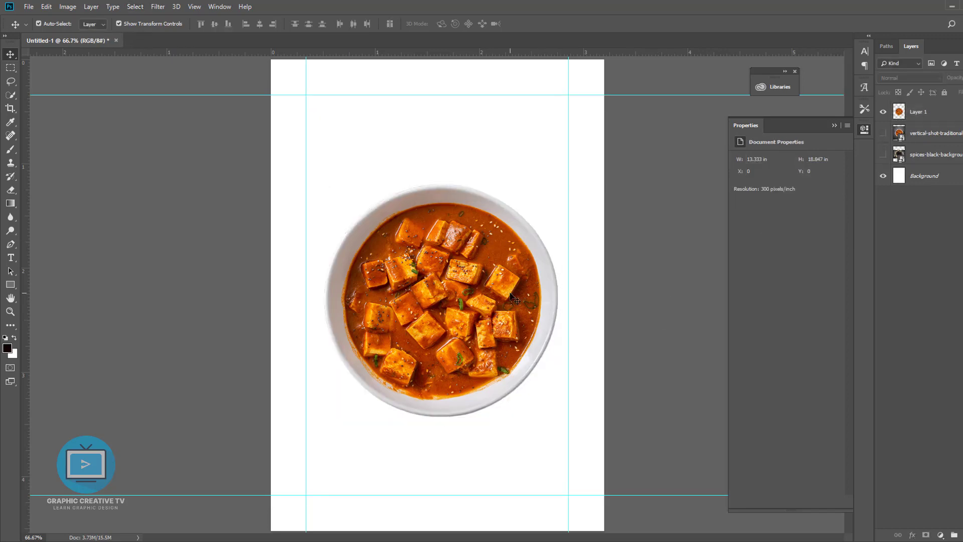
Convert the cut-out bowl layer to a smart object
click(921, 113)
right_click(921, 114)
click(883, 232)
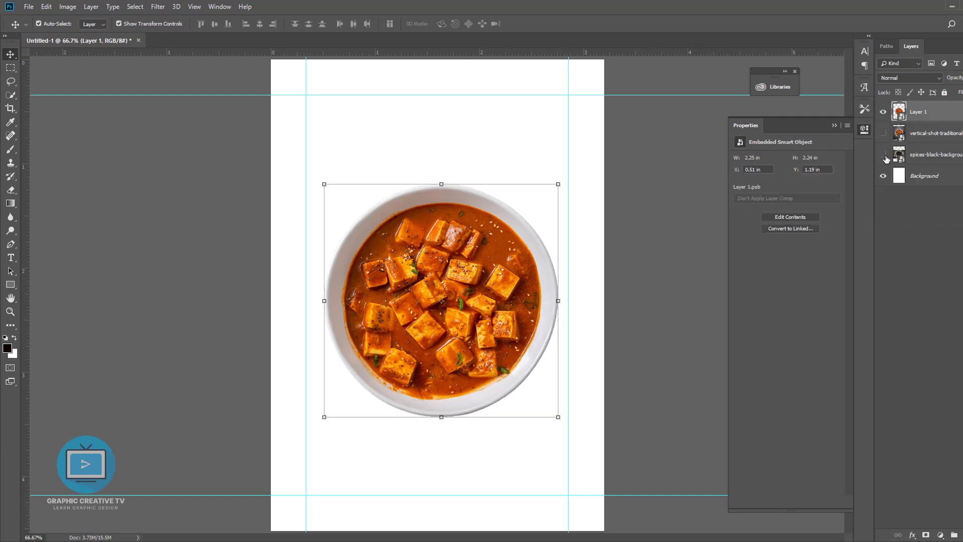
Show the spices background photo and scale it and the bowl down between the vertical guides, the photo about 2.49 by 3.15 in
click(884, 156)
click(640, 215)
click(591, 207)
drag(624, 161, 535, 399)
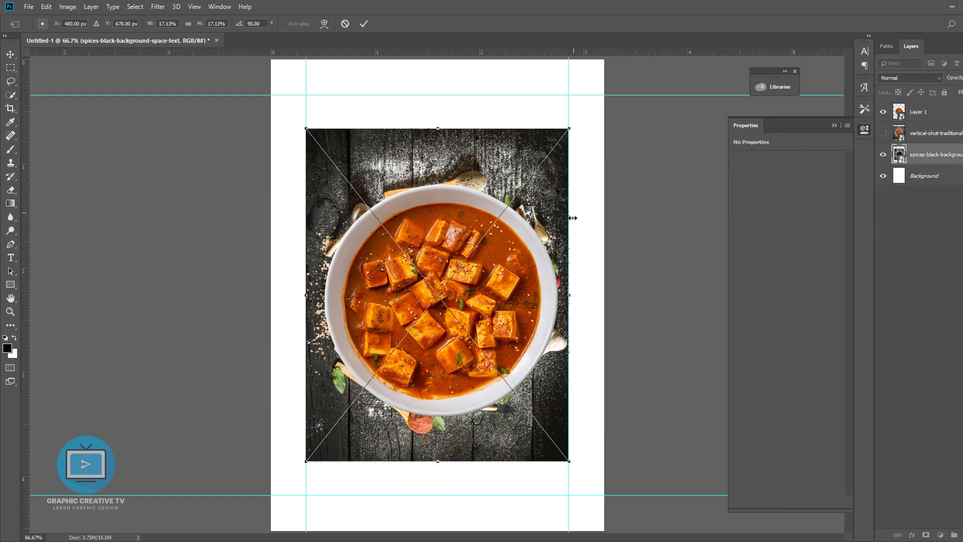
key(Return)
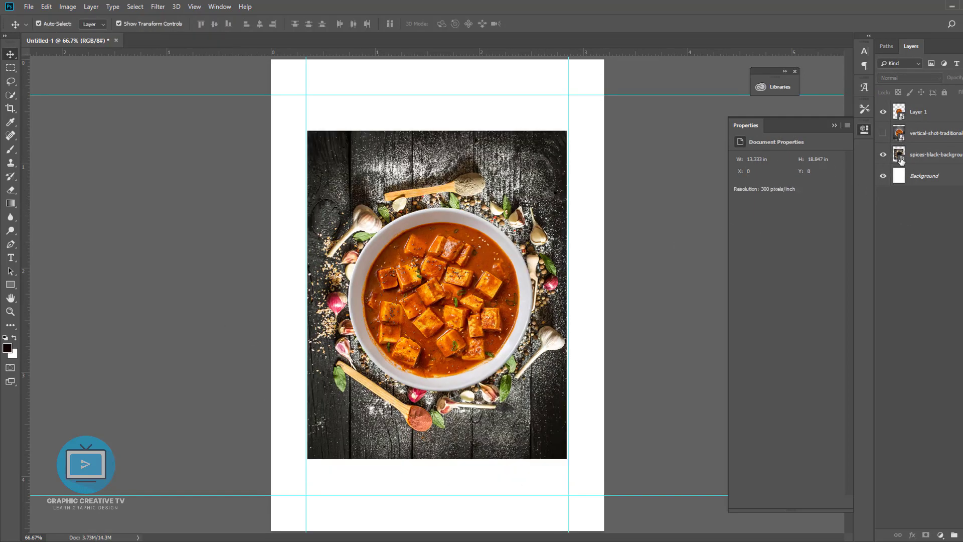
Add a new empty layer beneath the spices photo and set the foreground colour to black
key(ctrl+shift+alt+n)
click(8, 346)
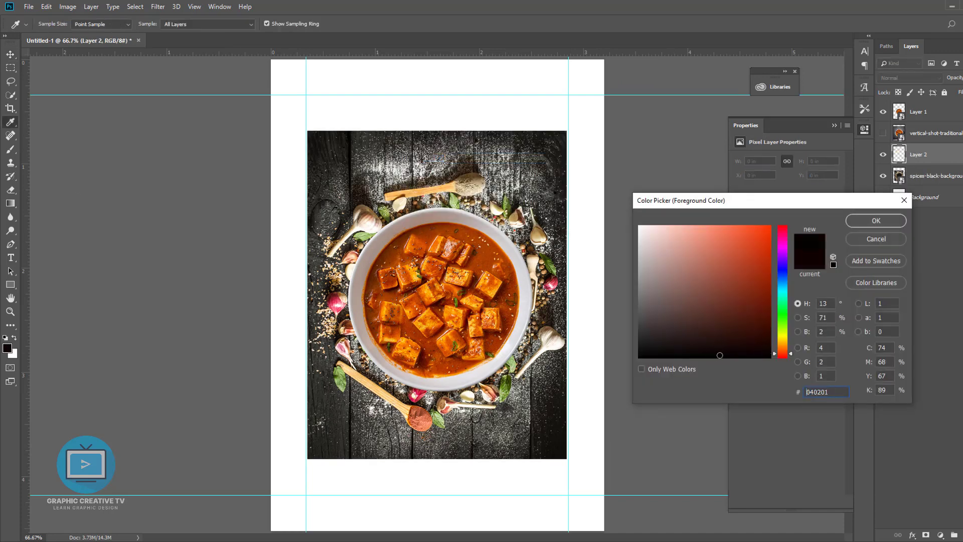
click(873, 222)
key(v)
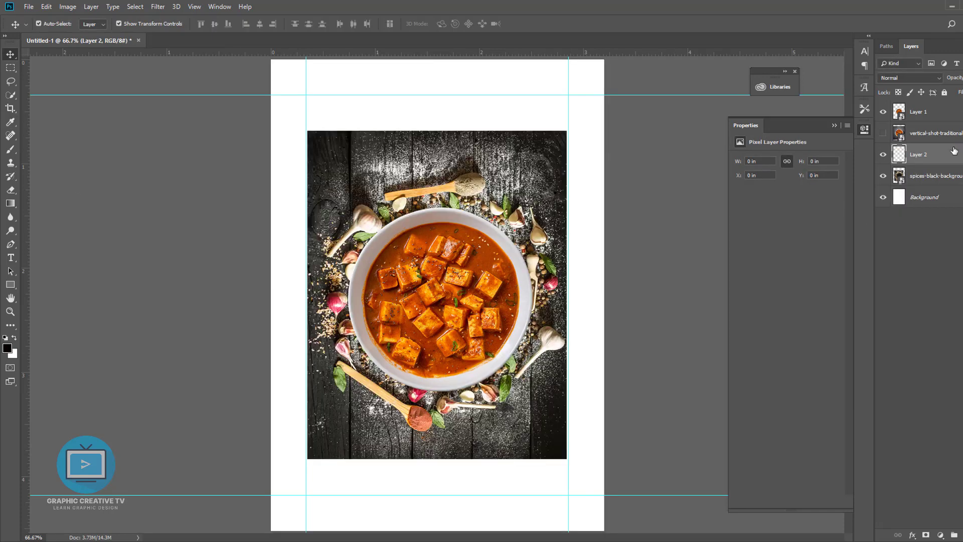
key(ctrl+bracketleft)
Sample the dark colour #12110f from the spices photo and fill the new layer beneath it with that colour
click(8, 347)
click(317, 141)
click(889, 217)
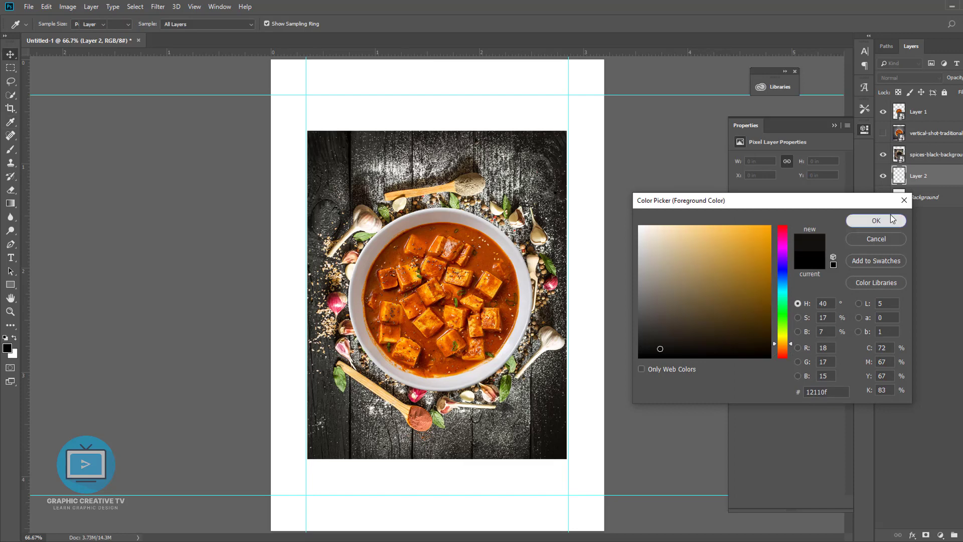
key(ctrl+BackSpace)
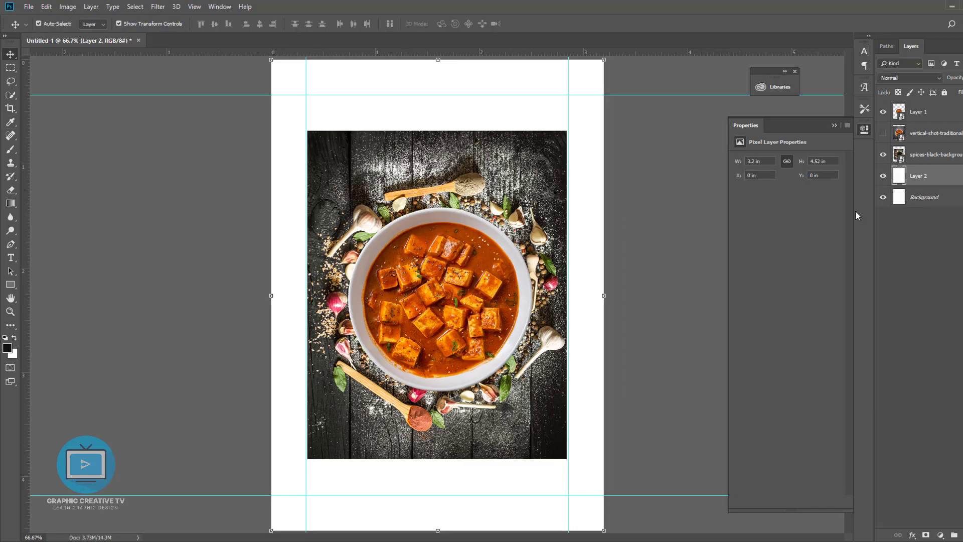
key(x)
key(ctrl+BackSpace)
Enlarge the spices photo slightly so its sides reach the vertical margin guides
click(542, 198)
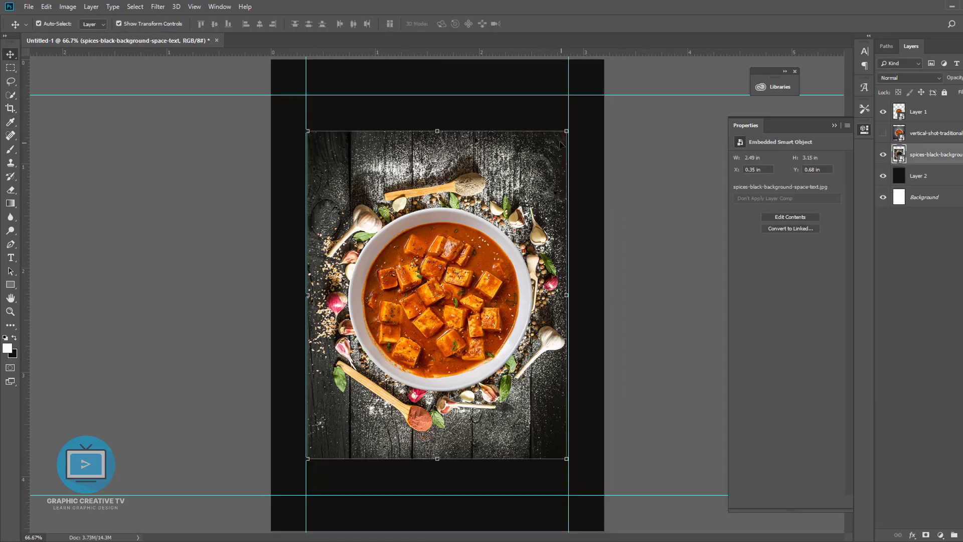
drag(566, 131, 570, 126)
key(Return)
click(653, 230)
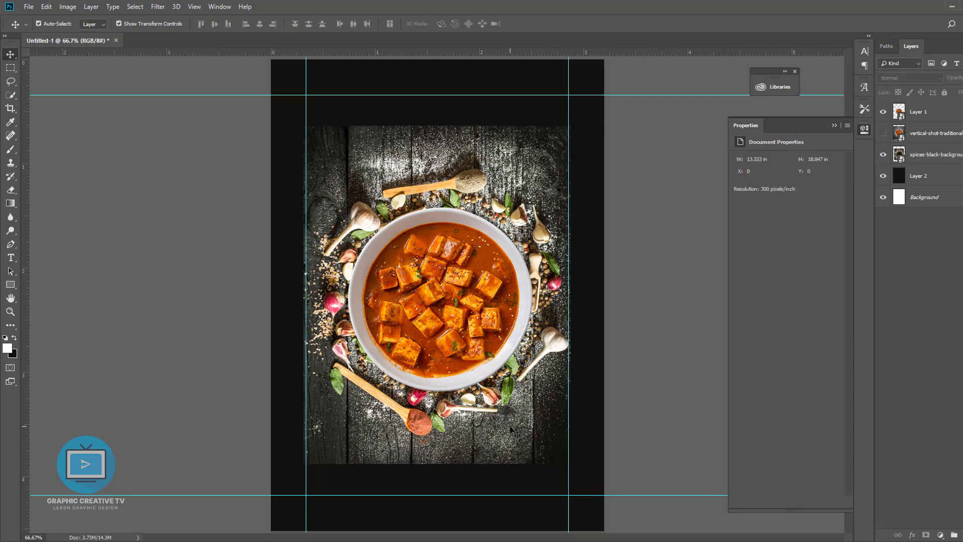
Show the original curry photo and move its layer below the spices photo
click(883, 134)
drag(924, 138, 925, 164)
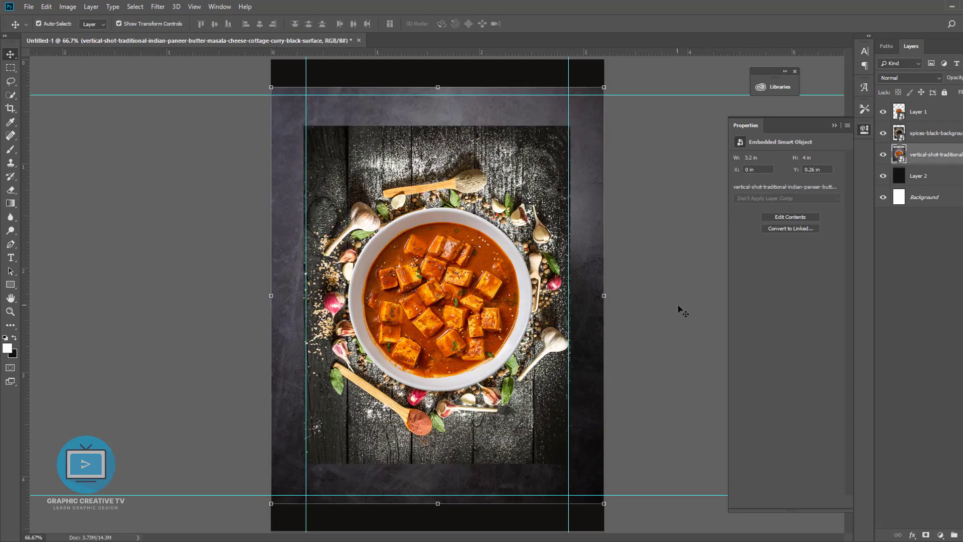
click(679, 308)
Scale the curry photo to about 3.63 by 4.53 in to cover the canvas and shift it slightly left
click(591, 133)
key(ctrl+t)
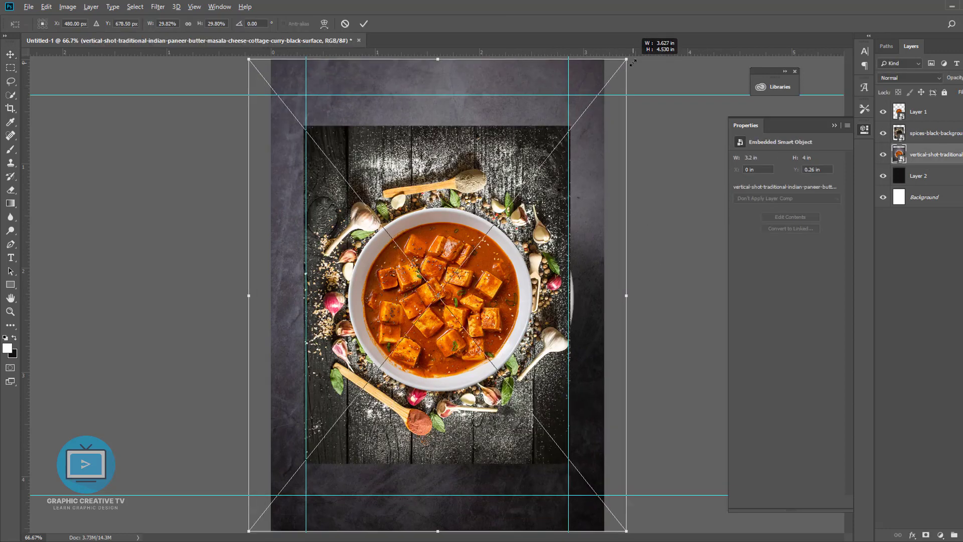
key(Return)
click(652, 230)
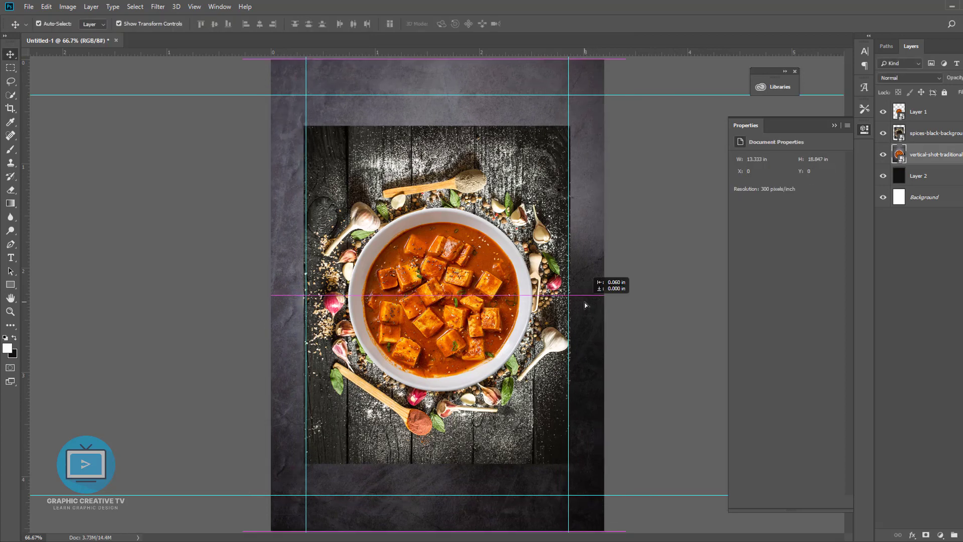
drag(585, 303, 585, 302)
Set the original curry photo's blend mode to Darker Color
click(907, 79)
click(907, 78)
scroll(908, 78, down, 6)
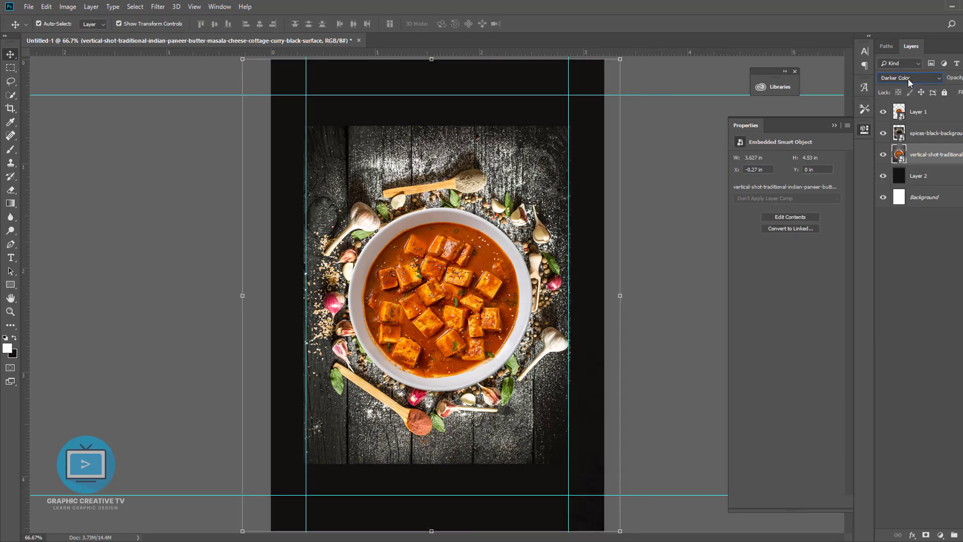
scroll(908, 79, down, 1)
scroll(908, 78, up, 1)
scroll(908, 78, down, 1)
scroll(908, 78, up, 1)
Add a layer mask to the spices photo, duplicate the masked layer and hide the lower original
click(932, 133)
click(926, 534)
key(b)
key(x)
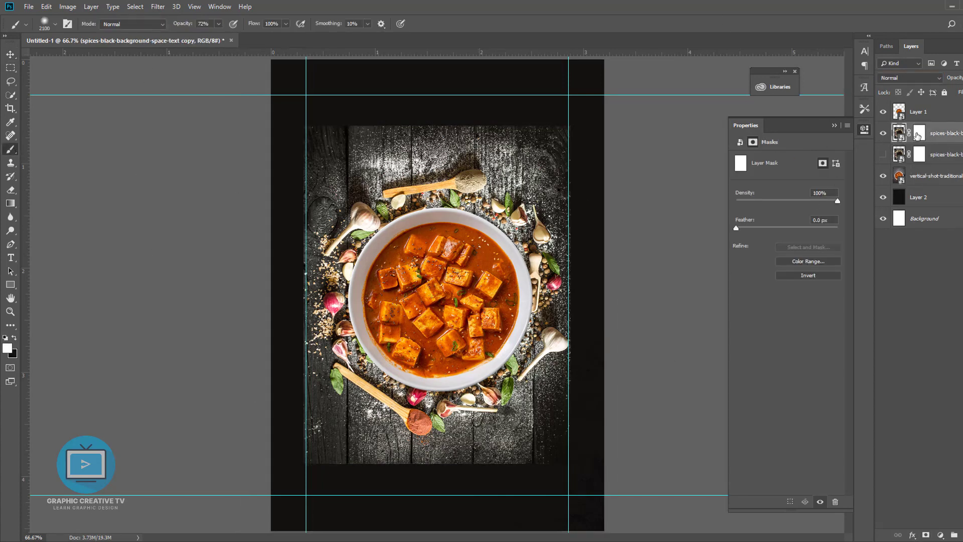
Target the spices copy's mask and reduce the brush size to 300 px with the dark colour in the foreground
click(918, 133)
key(x)
key(bracketleft)
key(bracketleft)
key(bracketleft)
key(bracketleft)
key(bracketleft)
key(bracketleft)
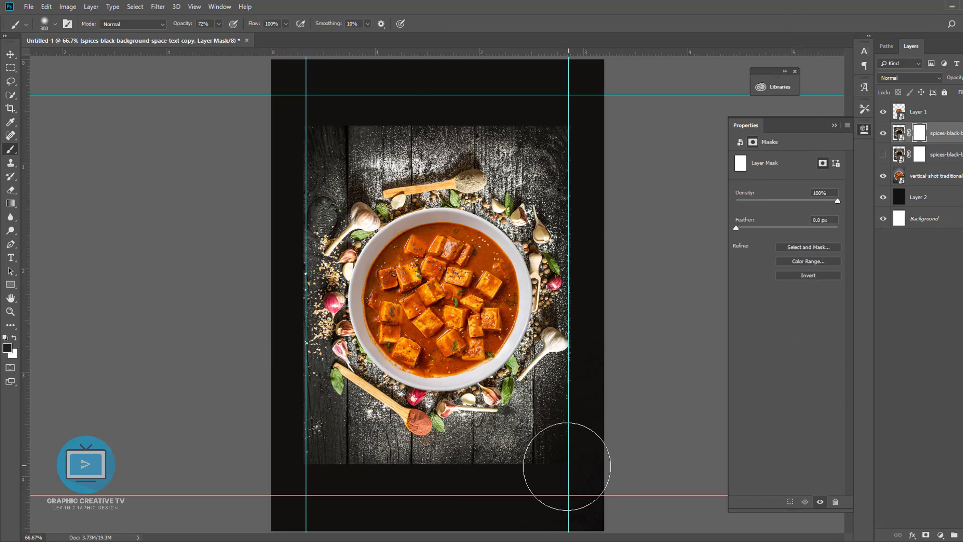
Scale the bowl and the spices copy together to about 110% and move them slightly down
click(9, 54)
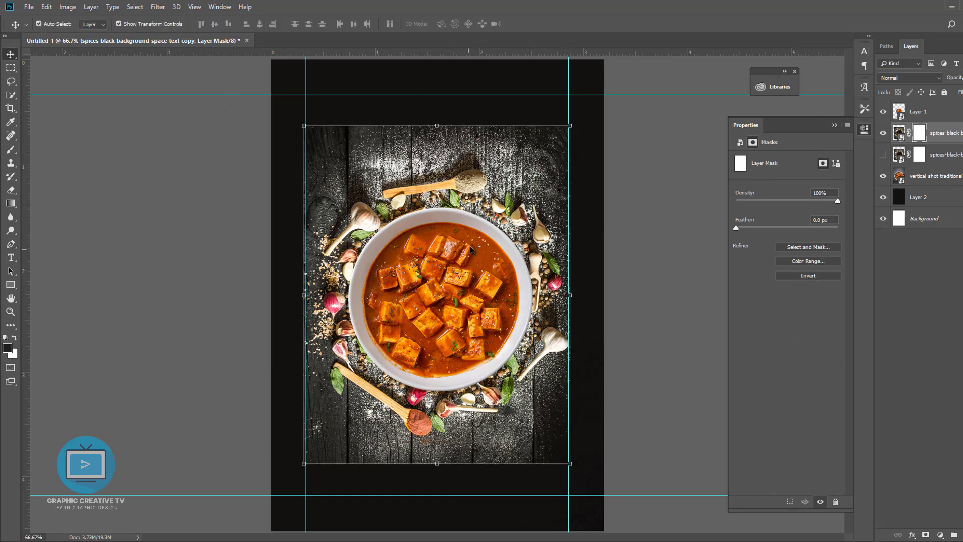
click(918, 112)
key(ctrl+t)
drag(570, 125, 584, 109)
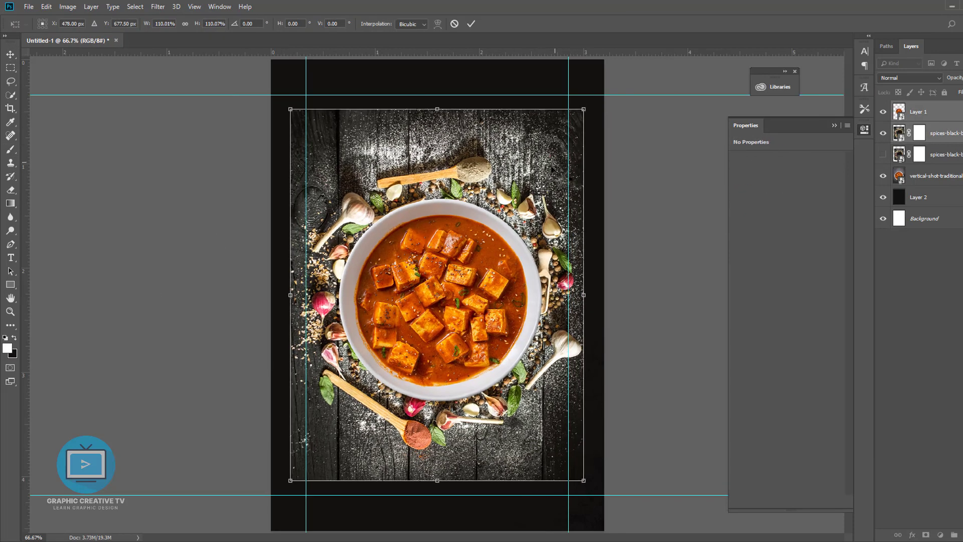
drag(539, 167, 539, 173)
key(Return)
click(619, 209)
Paint the spices copy's mask with a 300 px dark brush to fade the photo's outer edges into the background
click(919, 133)
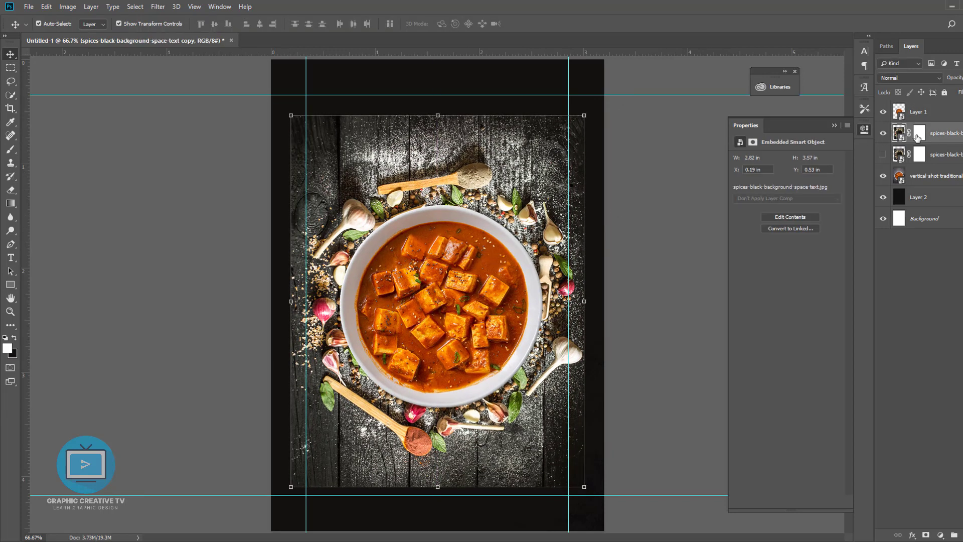
key(b)
key(ctrl+z)
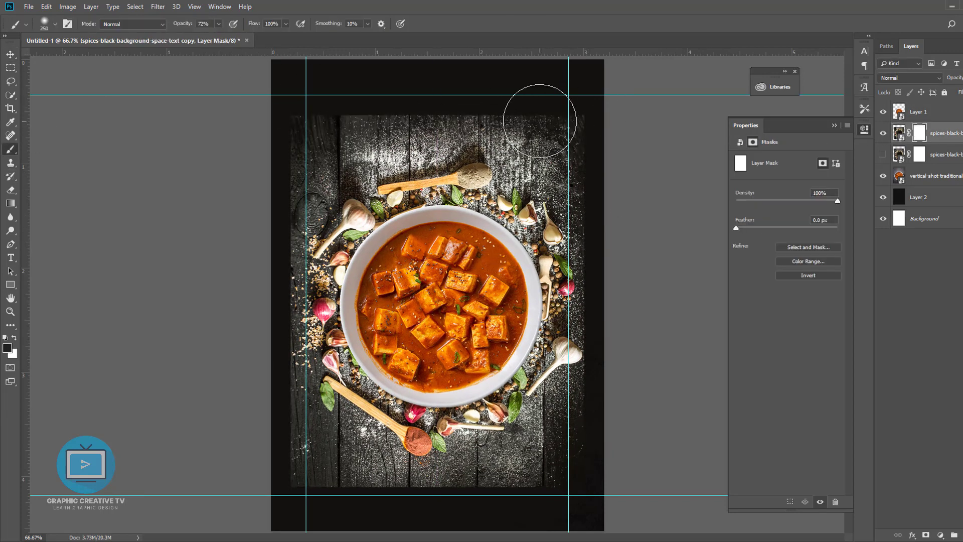
key(bracketright)
key(bracketright)
key(bracketright)
key(bracketleft)
key(bracketleft)
mouse_move(587, 92)
mouse_down()
mouse_move(407, 99)
mouse_move(125, 32)
mouse_move(232, 138)
mouse_move(256, 399)
mouse_move(269, 302)
mouse_move(262, 540)
mouse_move(293, 504)
mouse_move(614, 523)
mouse_move(383, 498)
mouse_up()
mouse_move(609, 144)
mouse_down()
mouse_move(604, 226)
mouse_move(623, 373)
mouse_move(623, 227)
mouse_move(622, 451)
mouse_up()
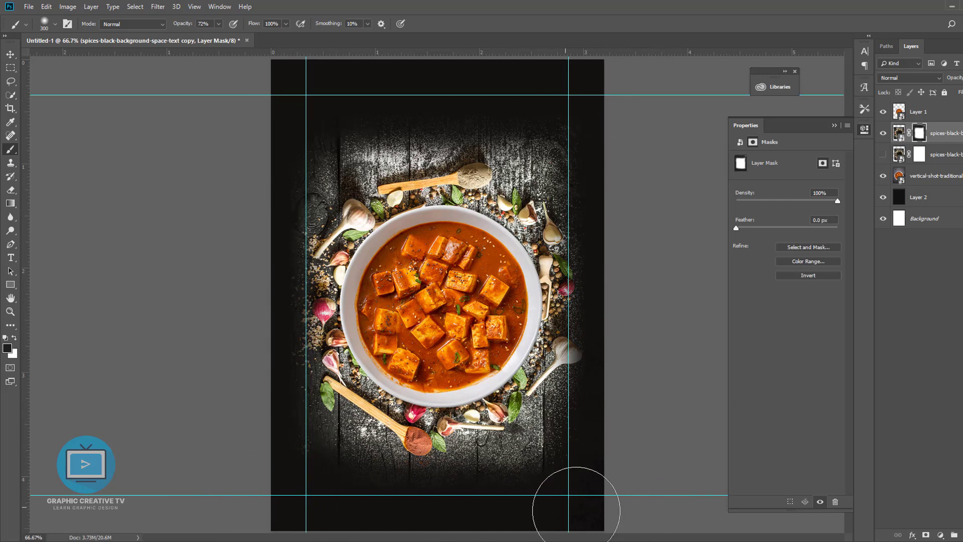
Paint the mask further along the photo's left edge, raising the brush opacity to 100%
mouse_move(349, 102)
mouse_down()
mouse_move(281, 145)
mouse_move(229, 459)
mouse_up()
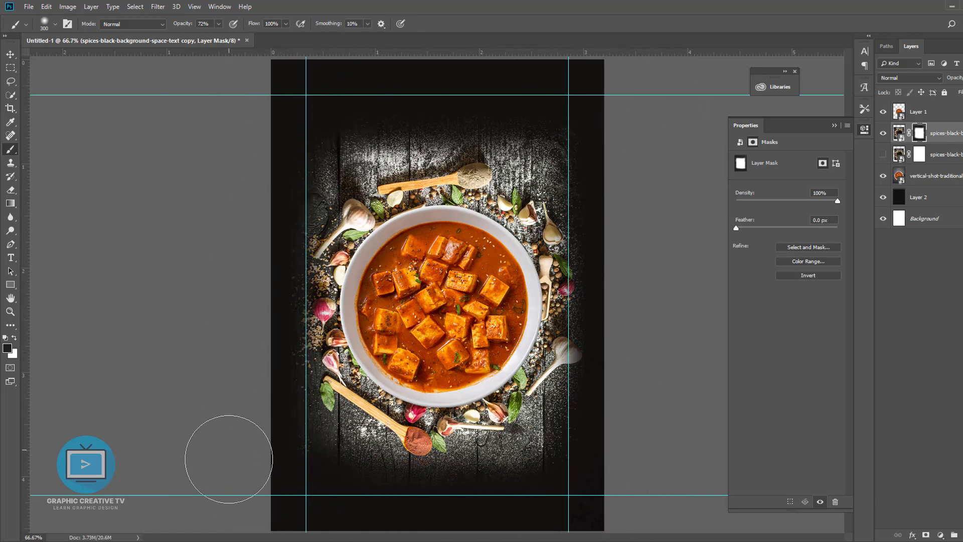
drag(277, 227, 253, 233)
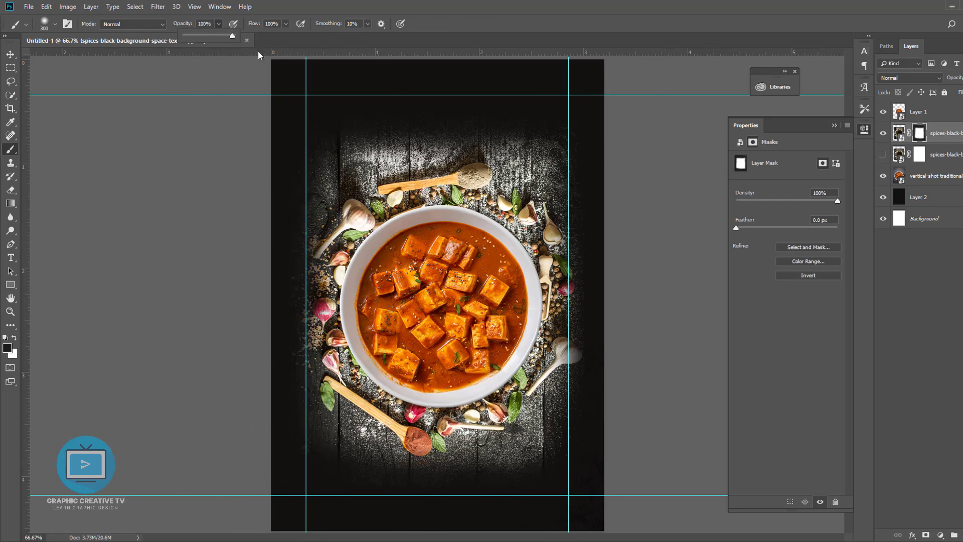
drag(226, 438, 264, 299)
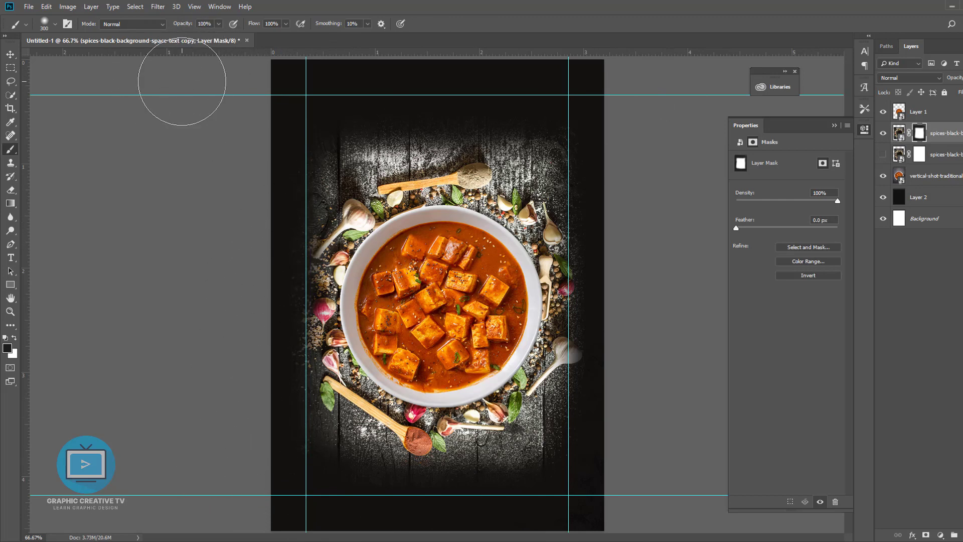
Add a new layer above the spices copy and fill it with the dark background colour
click(10, 53)
click(510, 168)
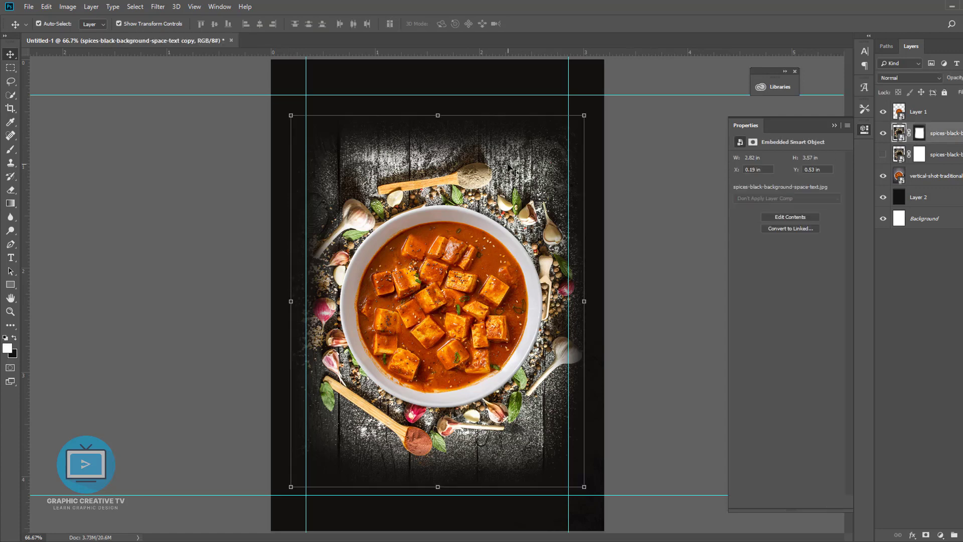
key(ctrl+shift+n)
key(Return)
key(ctrl+BackSpace)
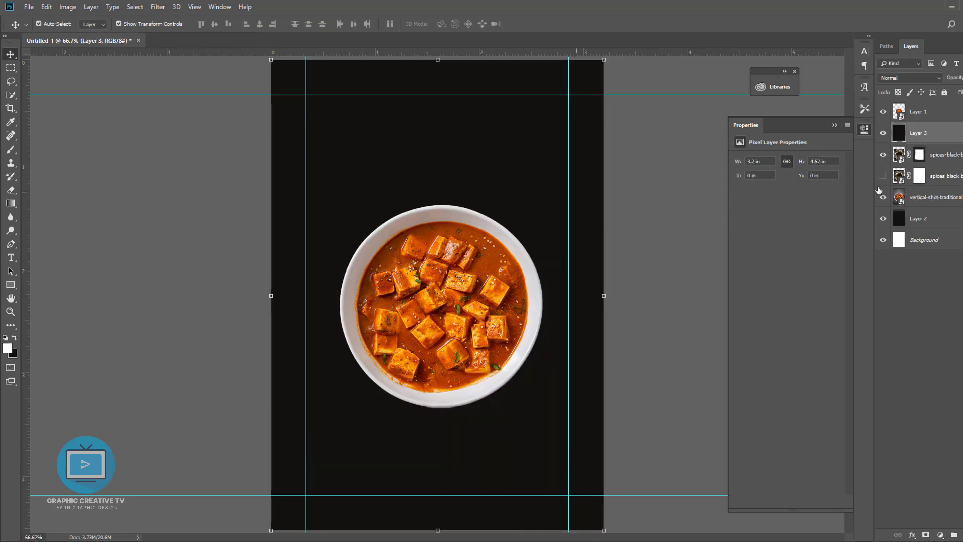
click(11, 148)
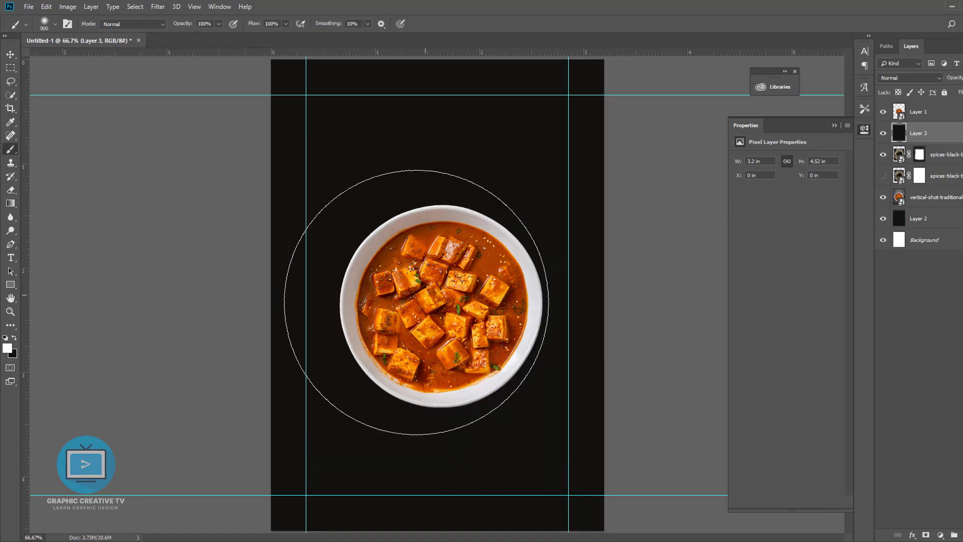
key(bracketleft)
key(bracketleft)
click(440, 285)
key(ctrl+z)
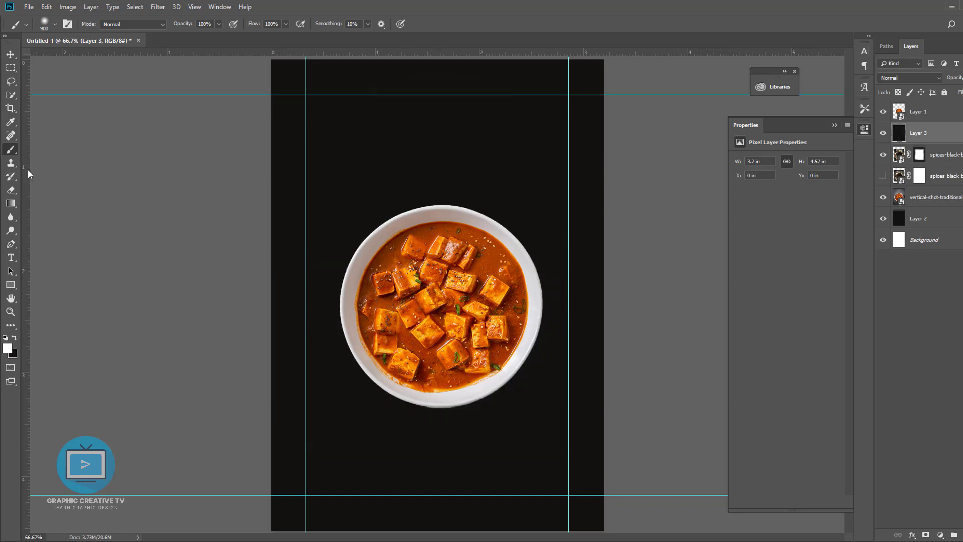
Erase the centre of the dark Layer 3 with a soft eraser at 18% opacity, reducing the eraser from 1100 to 800 px
click(11, 190)
click(433, 245)
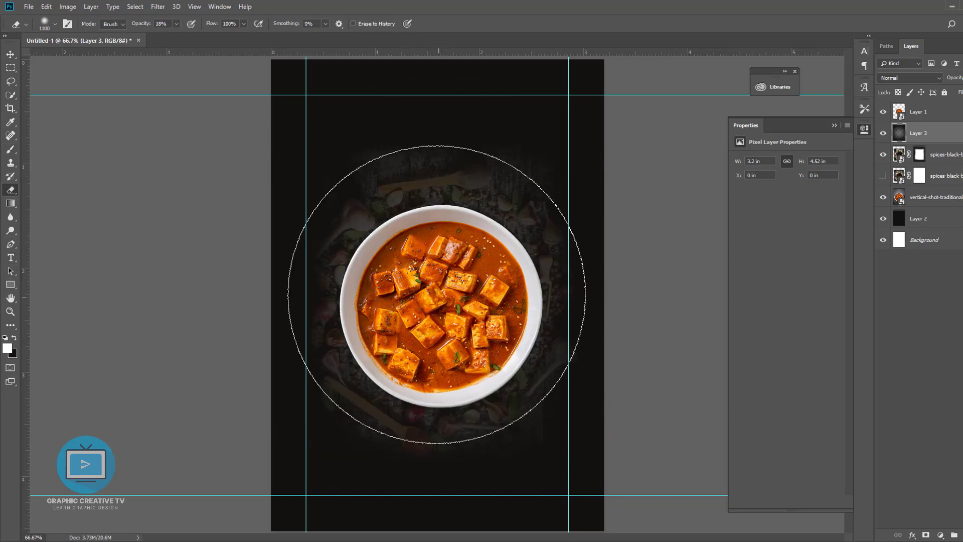
click(432, 246)
click(431, 295)
key(bracketleft)
key(bracketleft)
key(bracketleft)
click(432, 295)
click(431, 295)
click(427, 312)
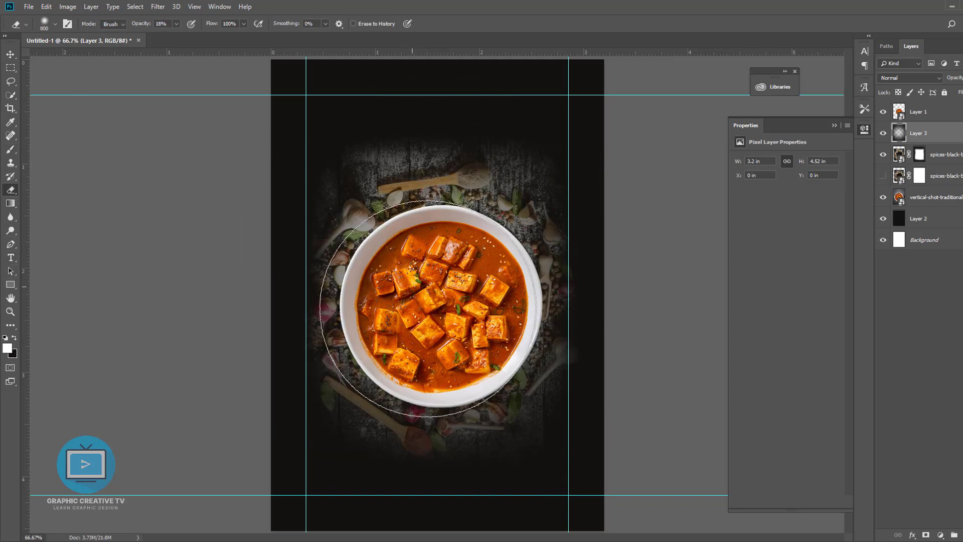
Erase more of Layer 3 around the bowl and toward the poster's corners with the 800 px eraser to reveal the spices
click(447, 283)
click(448, 314)
click(448, 351)
click(458, 232)
click(401, 366)
click(384, 214)
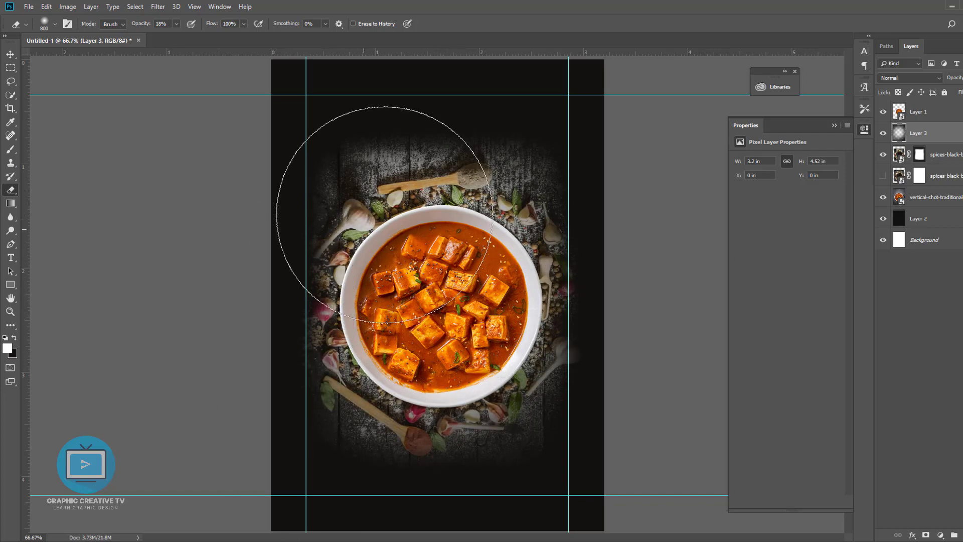
click(556, 143)
mouse_move(414, 391)
mouse_down()
mouse_move(285, 443)
mouse_move(552, 486)
mouse_move(546, 458)
mouse_move(211, 435)
mouse_up()
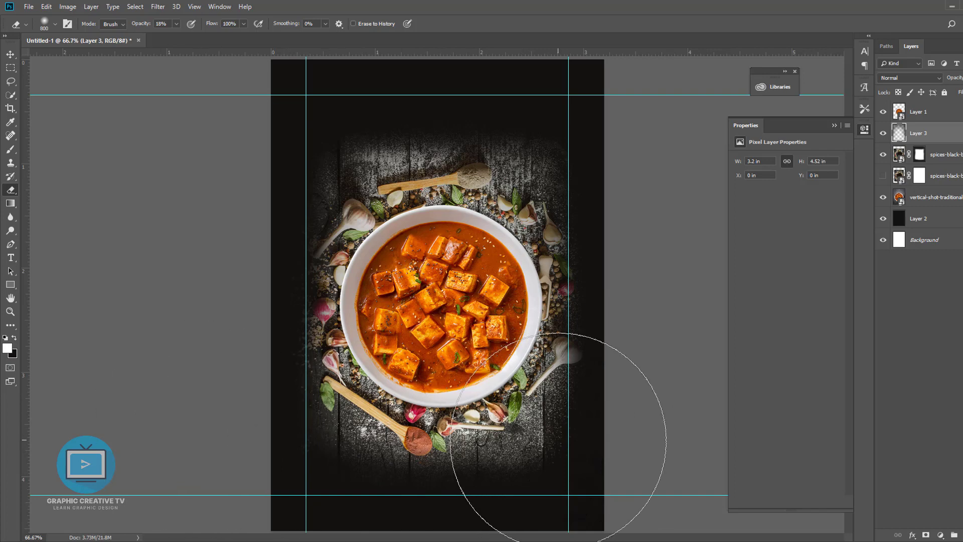
Place the curry-spice-wall image rotated 90° and reorder its layer beneath both spices layers
click(10, 54)
click(508, 312)
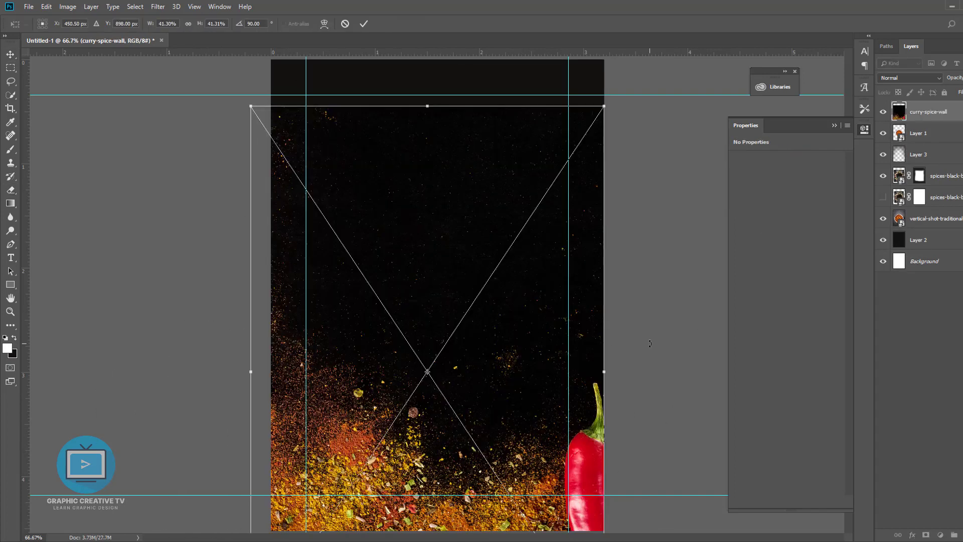
key(Return)
drag(922, 110, 922, 207)
click(664, 342)
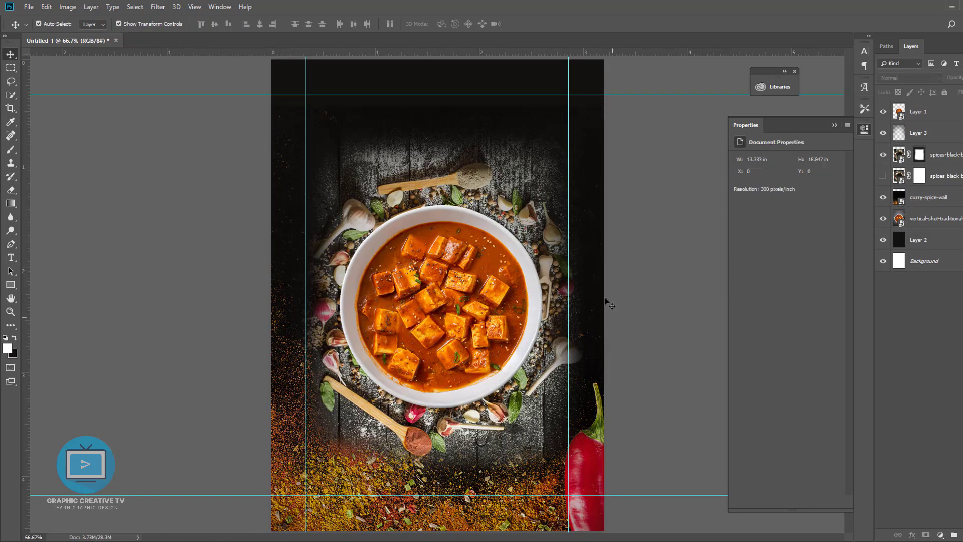
Hide the curry-spice-wall layer
drag(523, 504, 519, 510)
key(Delete)
key(ctrl+z)
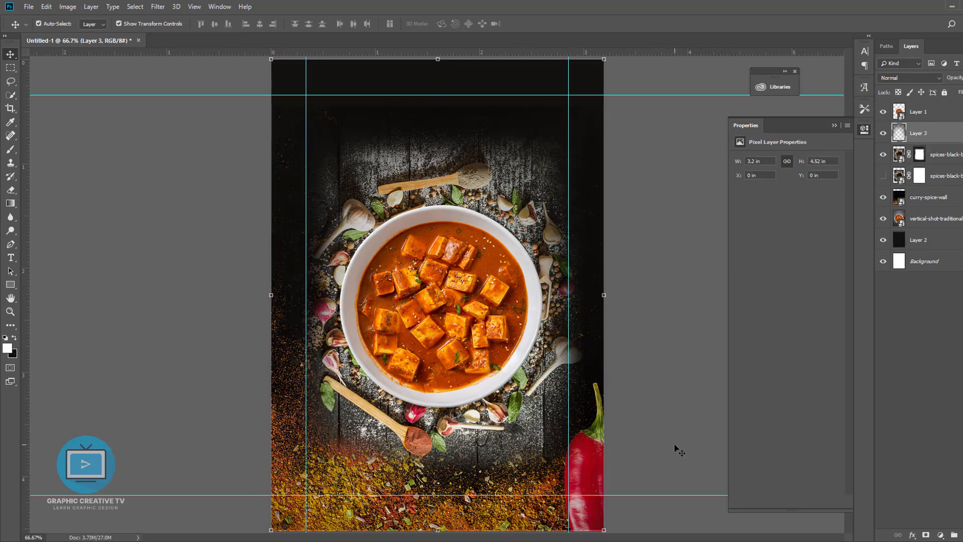
click(926, 198)
click(883, 197)
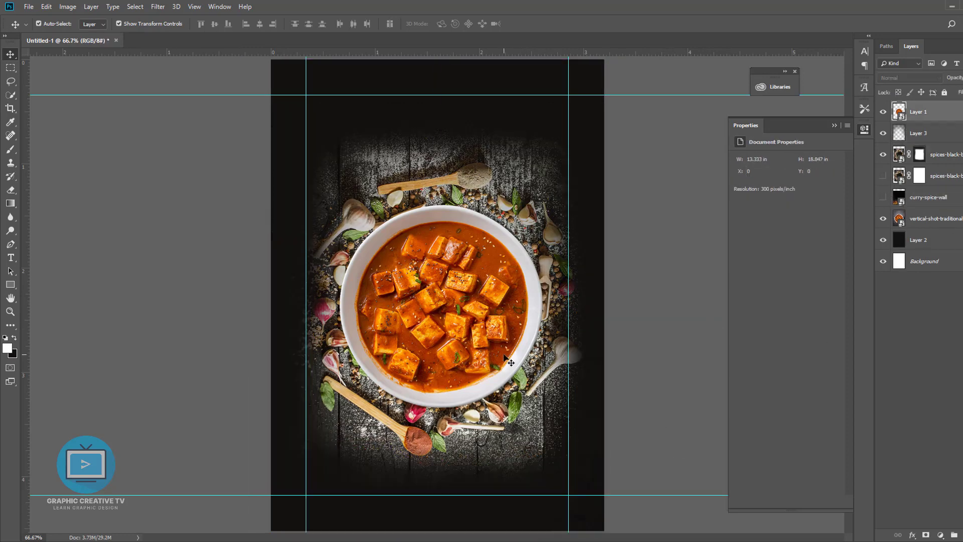
Try moving the masked spices copy down and enlarging it to span the poster's full width
drag(485, 451, 485, 490)
key(ctrl+t)
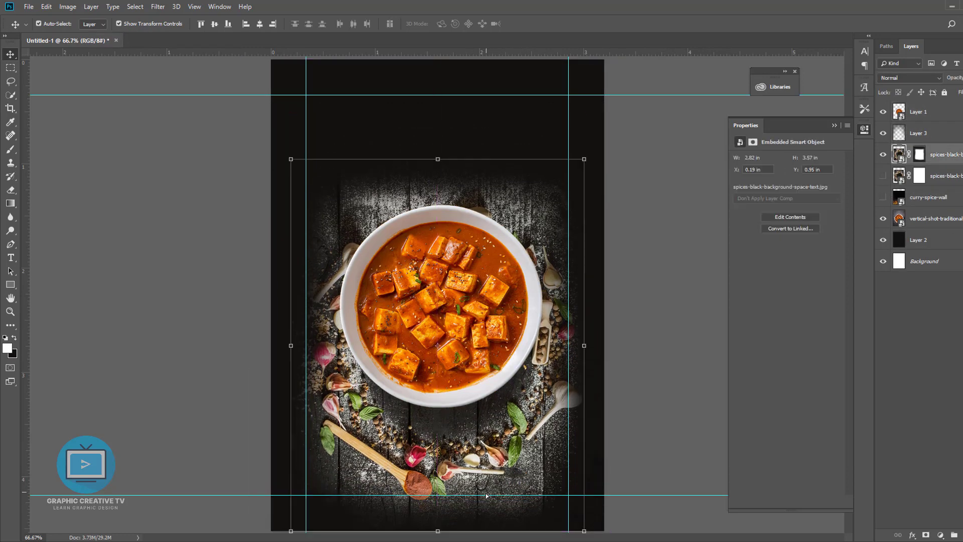
drag(584, 159, 614, 121)
key(Return)
click(631, 170)
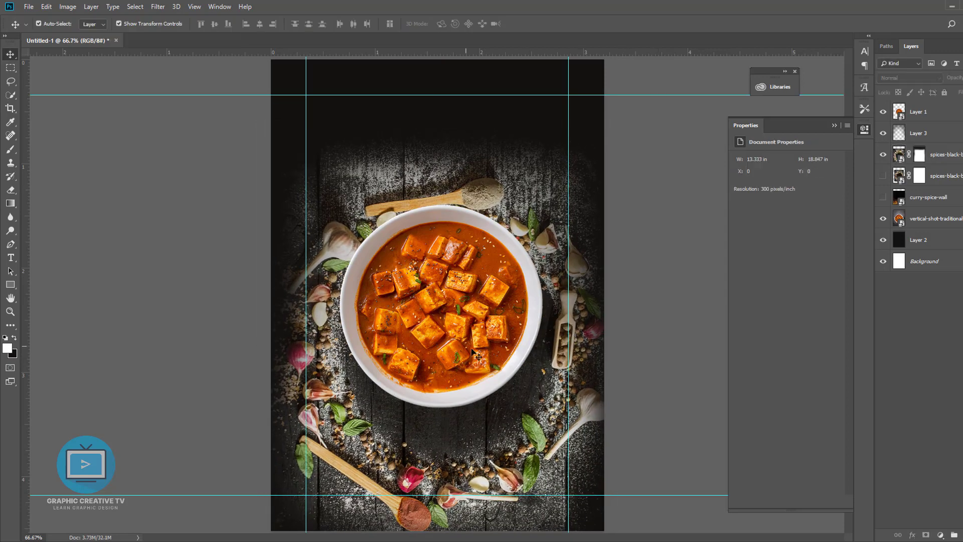
Try moving the curry bowl down and enlarging it slightly to fit inside the ring of spices
drag(456, 317, 461, 357)
key(ctrl+t)
drag(548, 244, 556, 236)
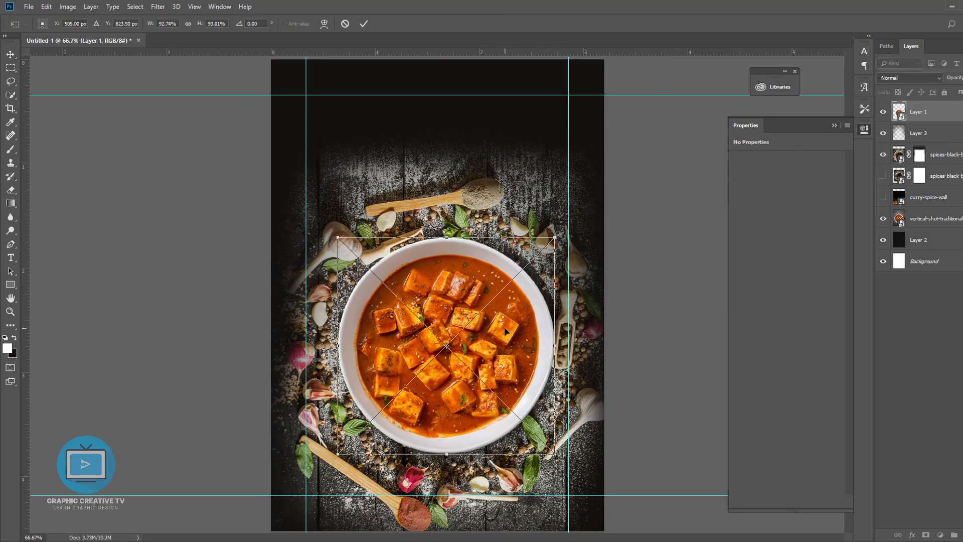
drag(505, 329, 507, 327)
key(Return)
click(629, 241)
click(478, 240)
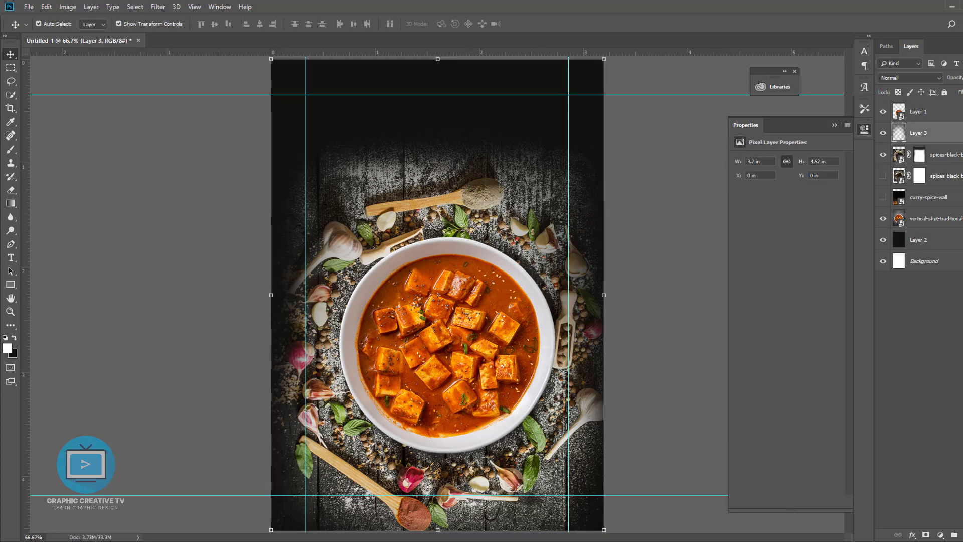
Try painting the spices copy's mask with a soft dark brush to fade its upper and left areas
click(920, 156)
click(10, 149)
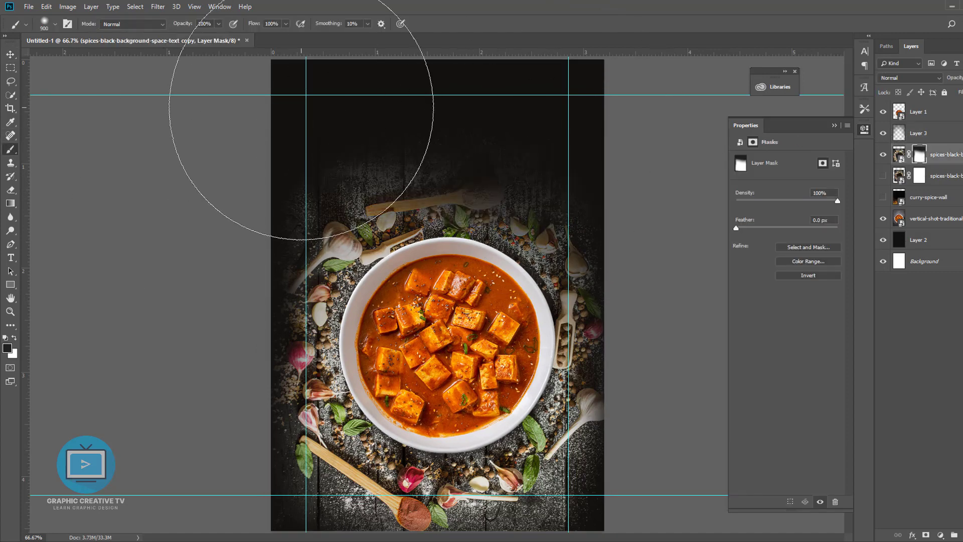
mouse_move(526, 194)
mouse_down()
mouse_move(530, 167)
mouse_move(324, 189)
mouse_move(220, 458)
mouse_up()
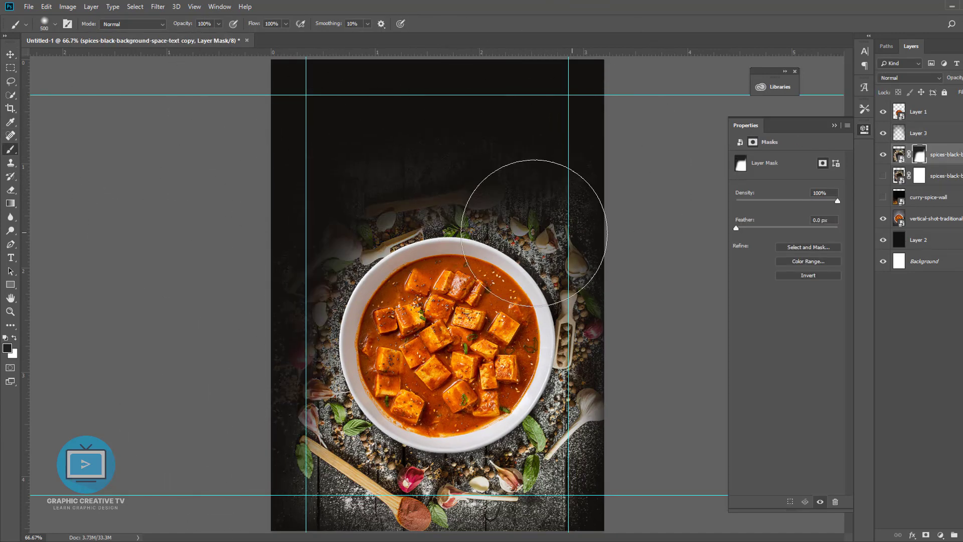
key(ctrl+z)
key(ctrl+z)
Try scaling the masked spices copy down so it sits closer around the bowl
key(v)
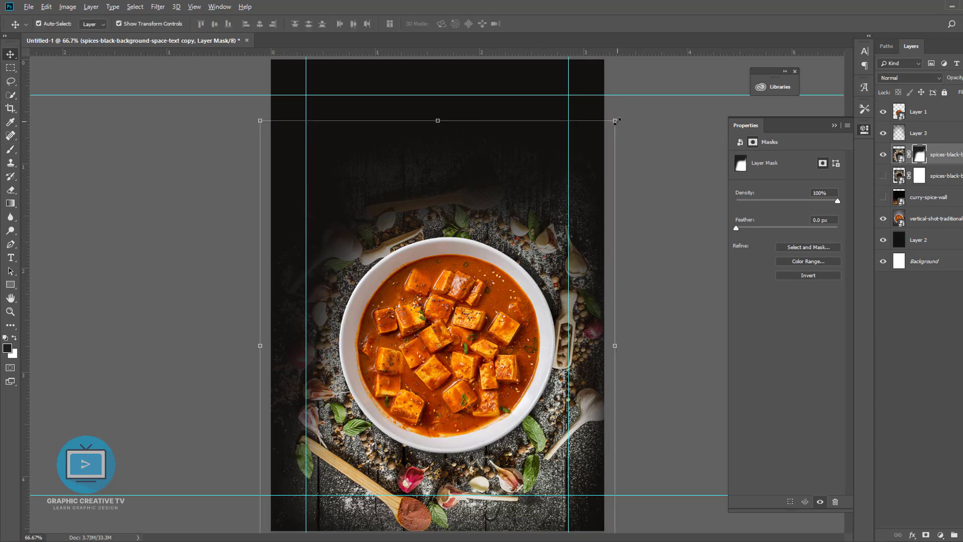
drag(616, 121, 596, 158)
key(Return)
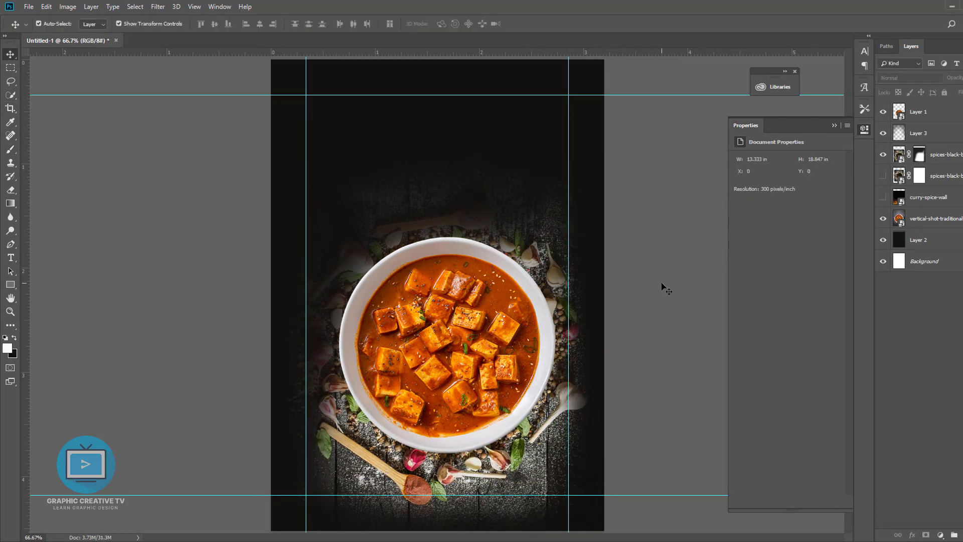
Undo the recent moves, scaling and mask painting on the bowl and the spices copy
key(ctrl+alt+z)
key(ctrl+alt+z)
key(ctrl+alt+z)
key(ctrl+alt+z)
key(ctrl+alt+z)
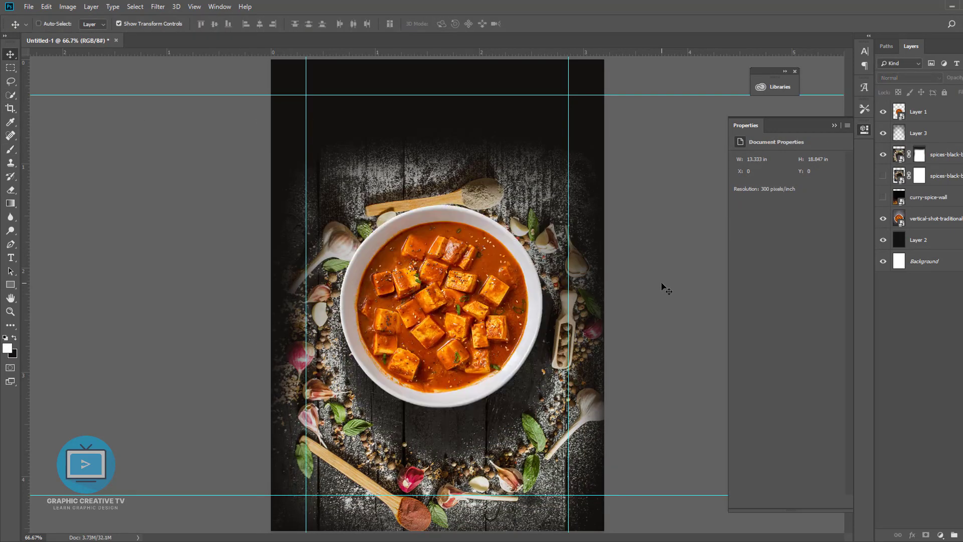
click(510, 181)
click(647, 261)
click(534, 439)
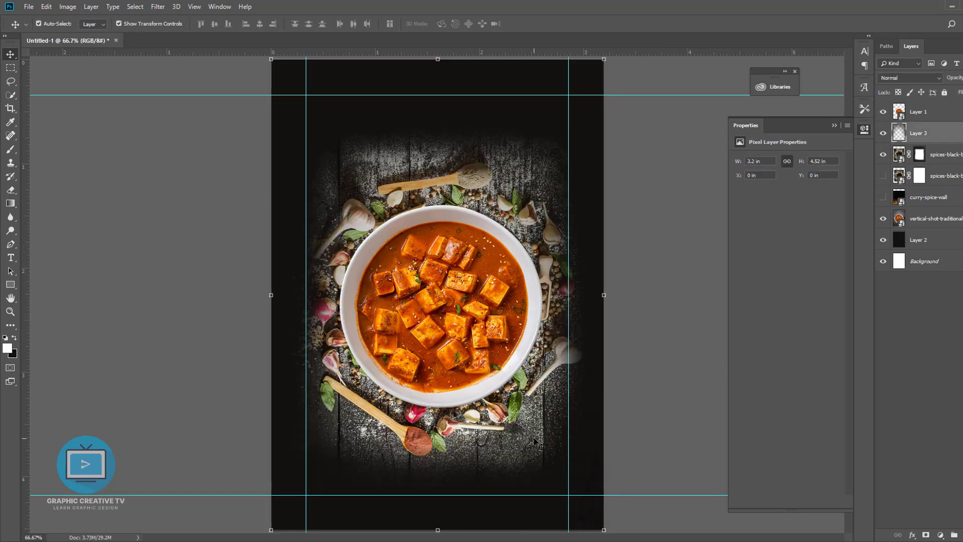
click(639, 469)
click(484, 445)
drag(584, 487, 584, 487)
key(Return)
click(652, 332)
click(591, 364)
click(637, 366)
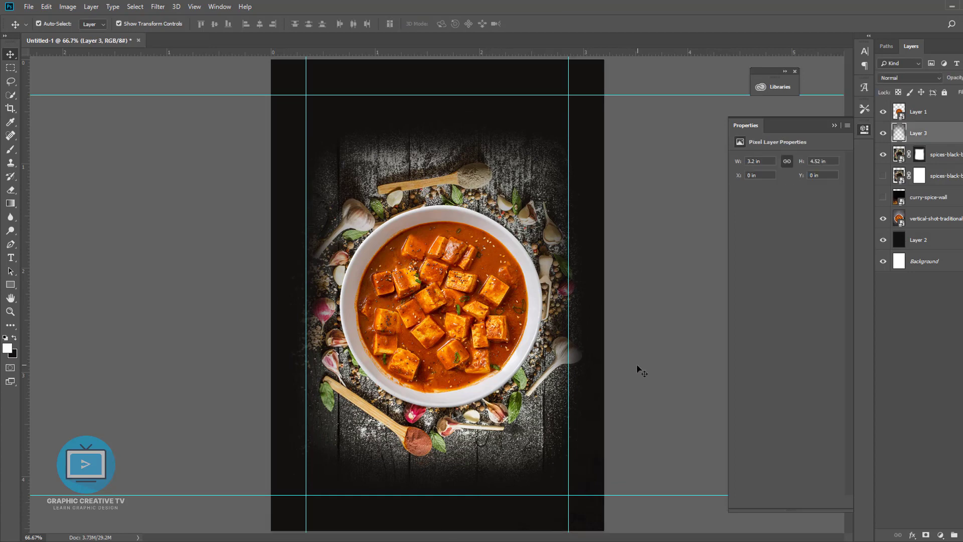
click(12, 287)
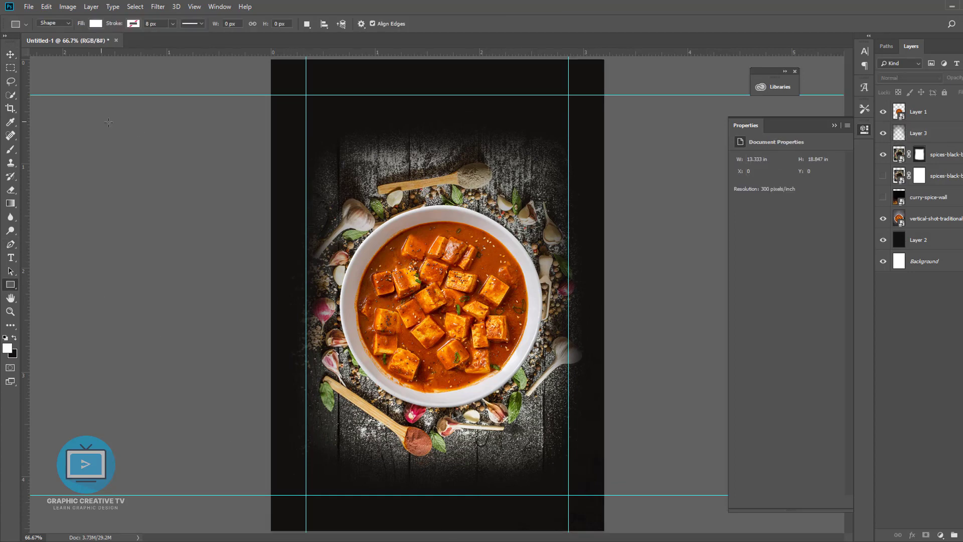
click(10, 55)
ctrl+click(437, 186)
ctrl+shift+click(459, 308)
drag(459, 309, 459, 333)
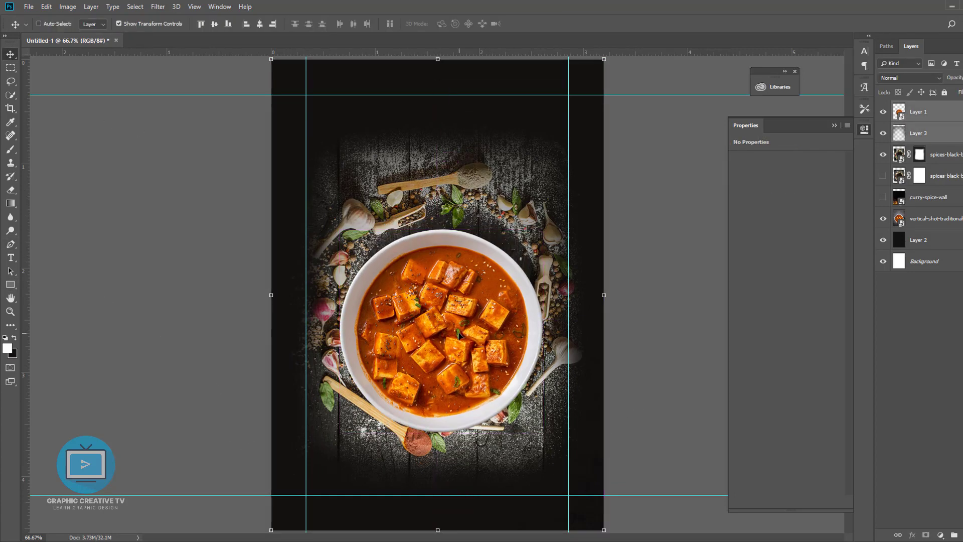
key(ctrl+z)
Select the bowl layer and the masked spices copy together and nudge them down the poster in large increments
click(949, 157)
ctrl+click(936, 112)
key(shift+Down)
key(shift+Down)
key(shift+Down)
key(shift+Down)
key(shift+Down)
key(shift+Down)
key(shift+Down)
key(shift+Down)
key(shift+Down)
key(shift+Down)
key(shift+Down)
key(shift+Down)
key(shift+Down)
key(shift+Down)
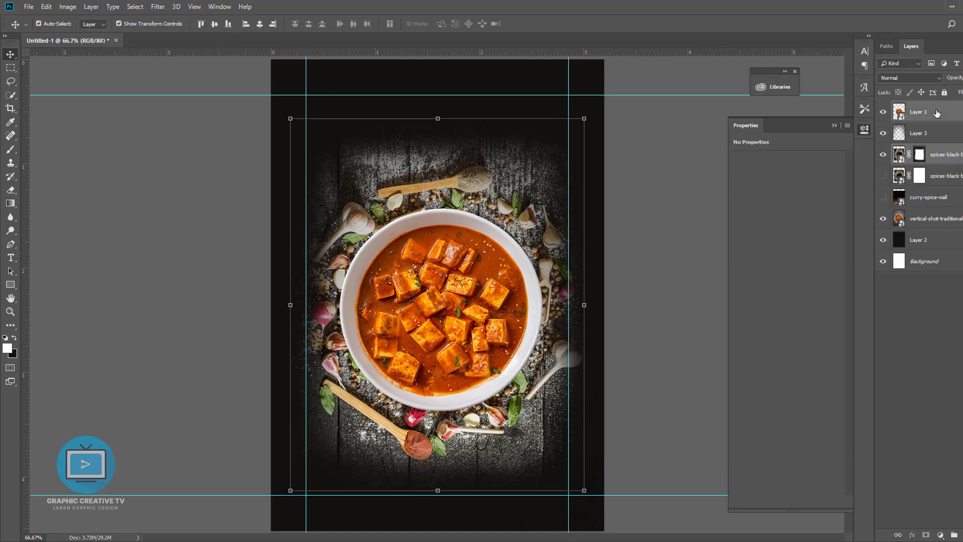
key(shift+Up)
key(shift+Up)
key(shift+Up)
key(shift+Up)
key(shift+Up)
key(shift+Up)
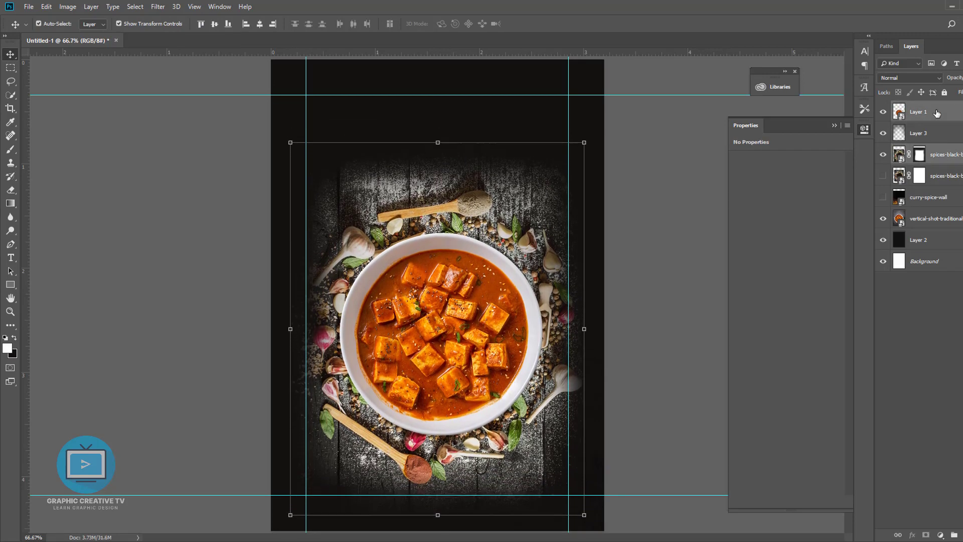
key(shift+Down)
key(shift+Down)
key(shift+Down)
click(649, 258)
click(552, 248)
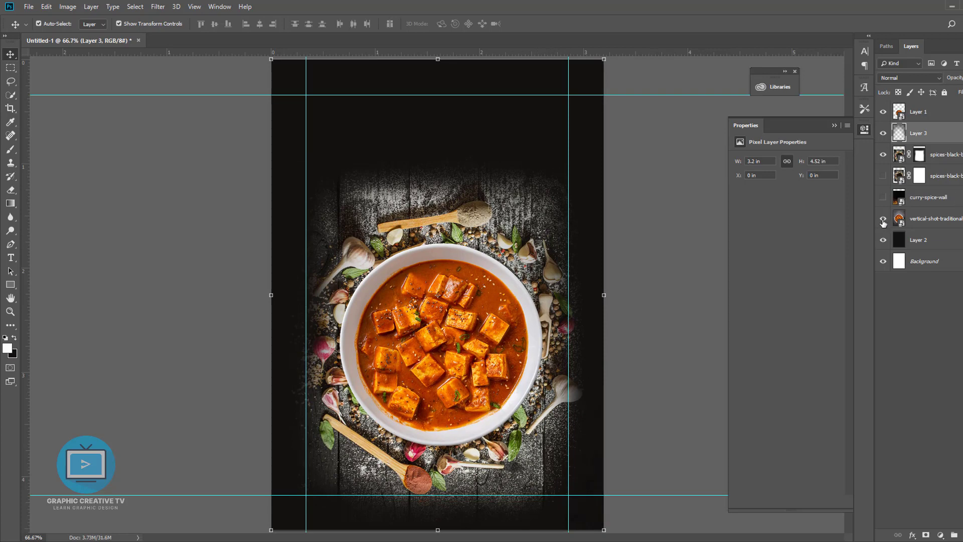
Reorder the vertical-shot curry photo layer directly beneath the masked spices copy and hide the guides
drag(897, 221, 940, 186)
click(702, 316)
key(ctrl+semicolon)
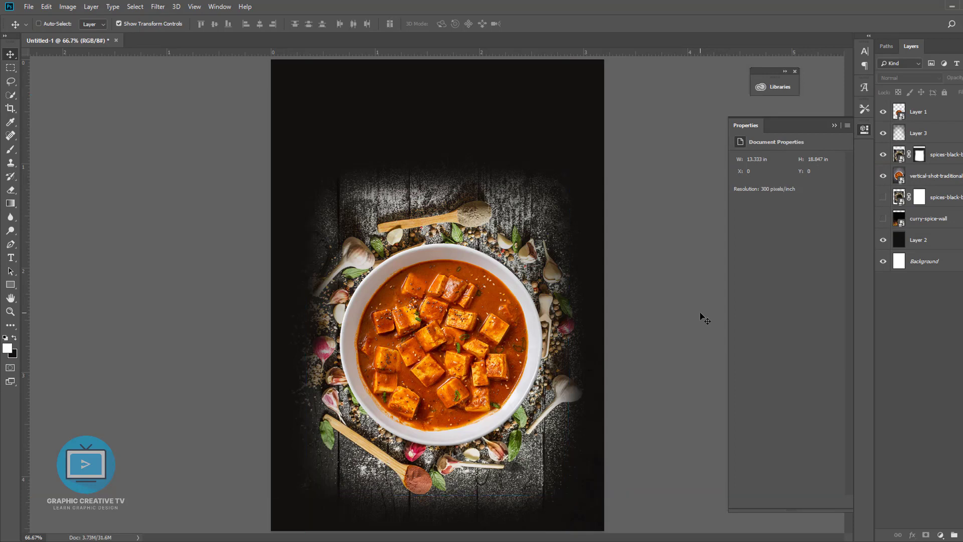
ctrl+click(572, 234)
ctrl+click(673, 236)
Place the painted-grey-background metal texture over the whole poster and set its blend mode to Soft Light
mouse_move(537, 246)
mouse_down()
mouse_move(422, 242)
mouse_move(534, 251)
mouse_up()
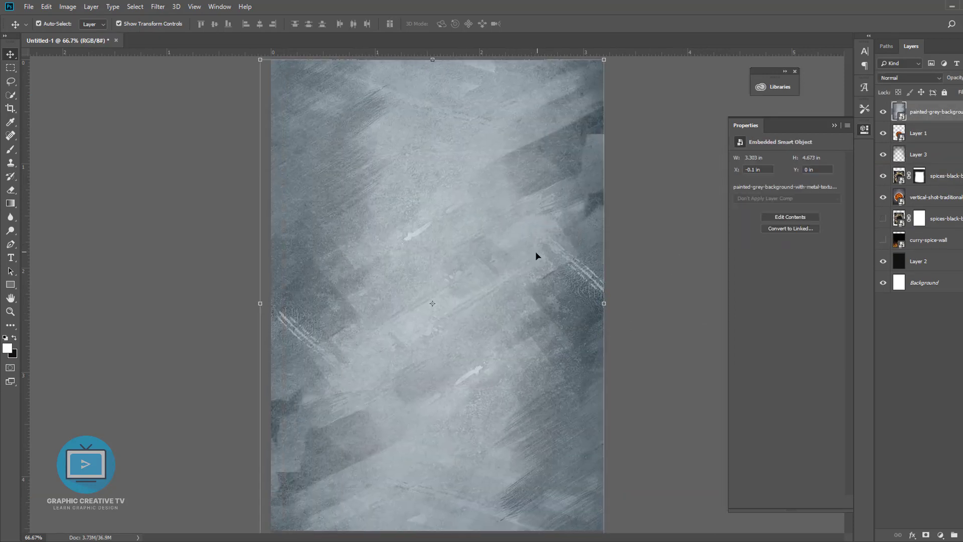
click(911, 78)
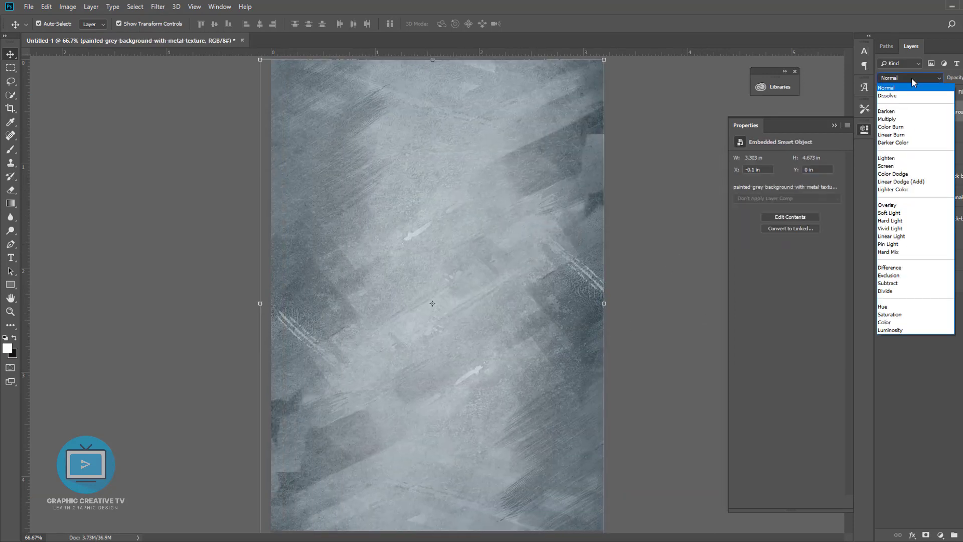
click(912, 78)
key(Down)
key(Down)
key(Down)
key(Down)
key(Down)
key(Down)
key(Down)
key(Down)
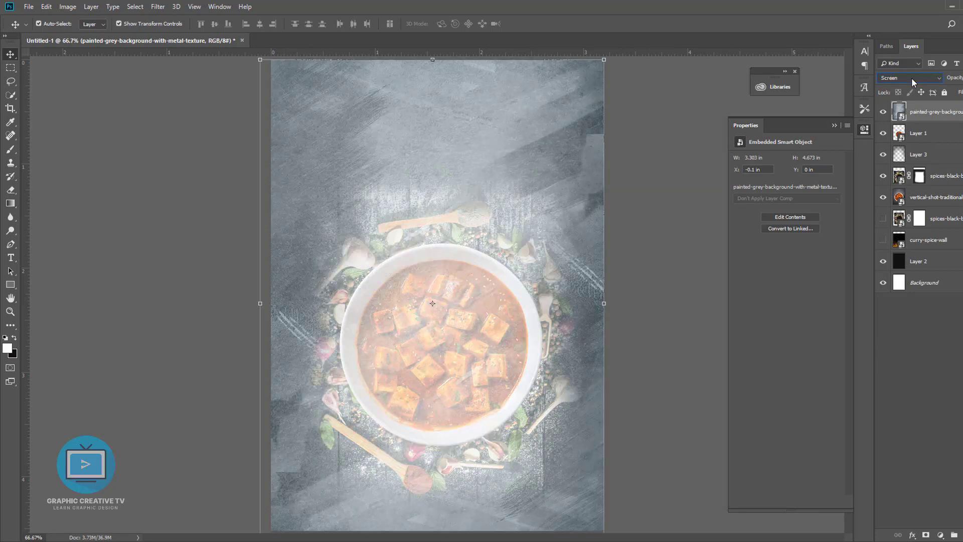
key(Down)
key(Down)
key(Down)
key(Down)
key(Down)
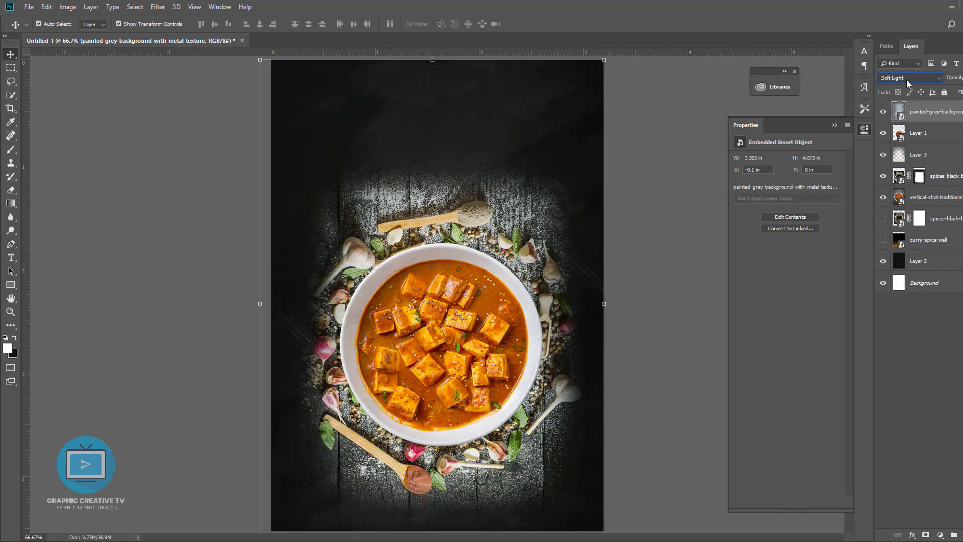
Reorder the grey texture layer between Layer 3 and the masked spices copy
mouse_move(925, 115)
mouse_down()
mouse_move(925, 178)
mouse_move(919, 162)
mouse_up()
click(652, 253)
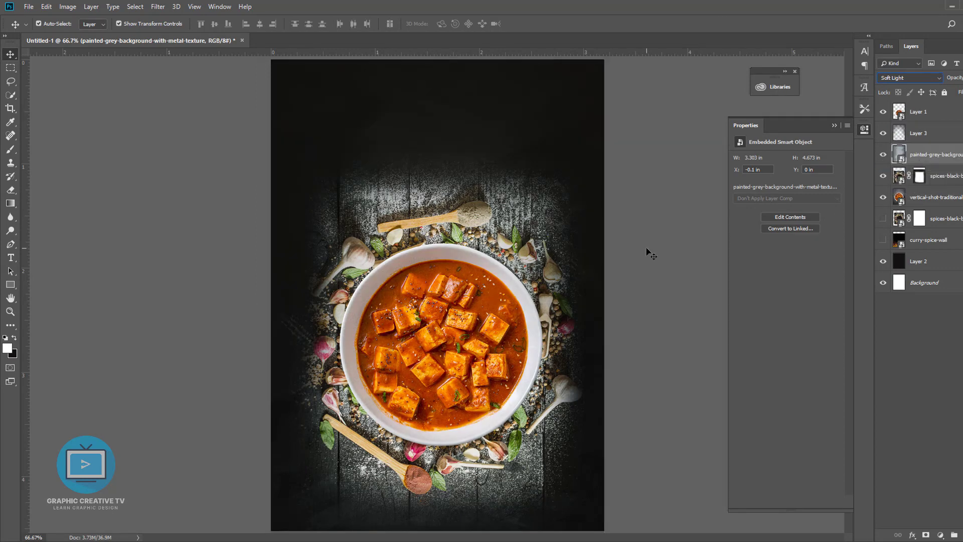
click(504, 142)
click(652, 252)
Add a Multiply drop shadow to the curry bowl layer with 64% opacity, 15 px distance and 10 px size
click(484, 346)
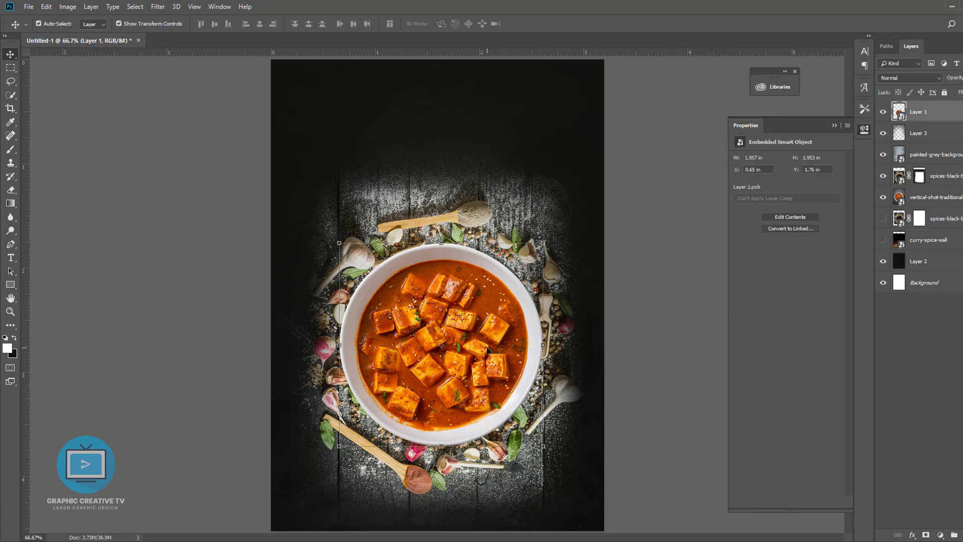
click(630, 346)
click(510, 348)
click(921, 534)
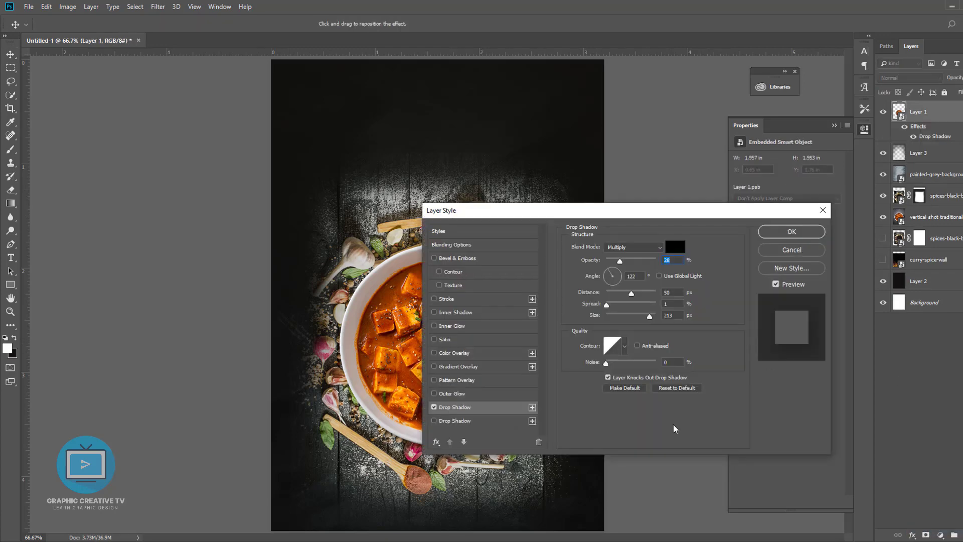
drag(570, 213, 760, 215)
drag(836, 317, 823, 262)
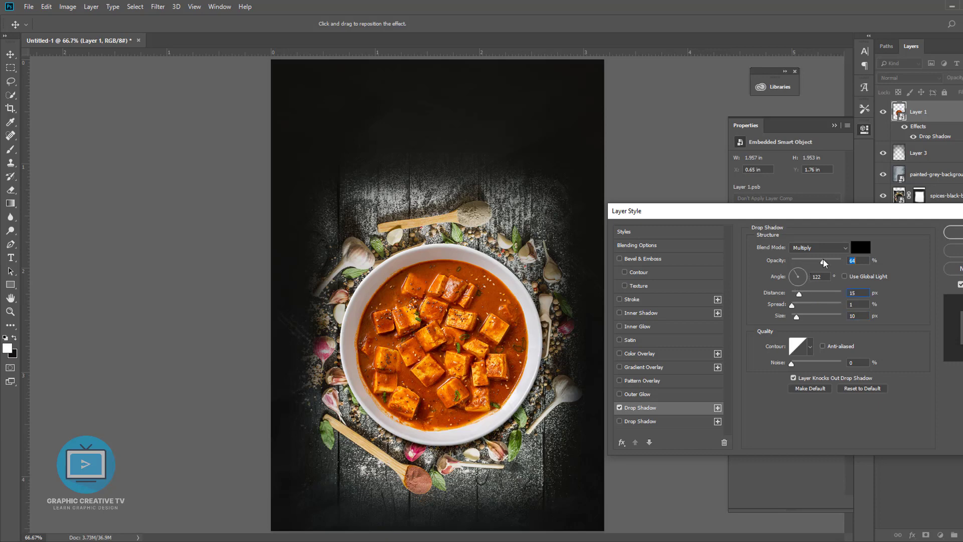
click(952, 233)
click(652, 282)
click(592, 282)
click(607, 282)
key(Return)
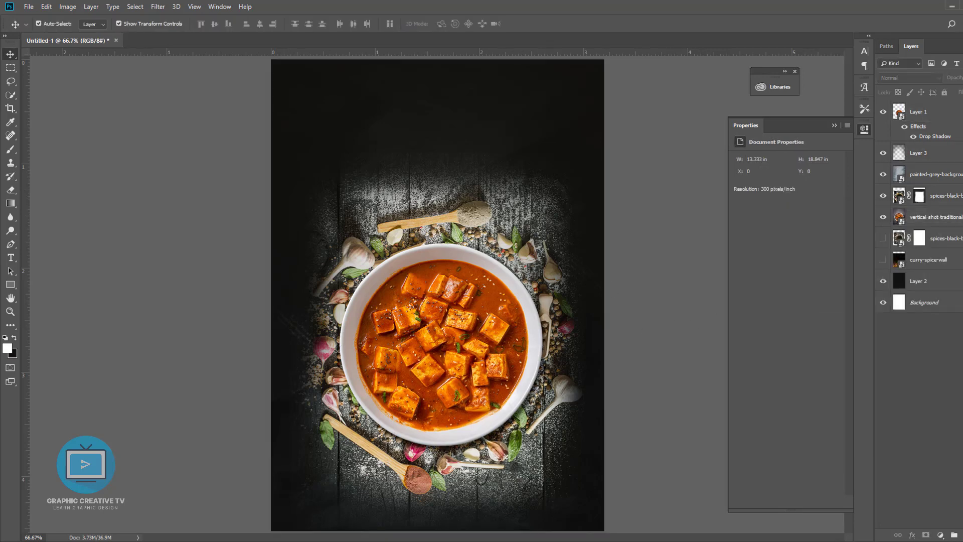
Switch to the Notepad copy text for the dish name and add "Paneer Butter Masala" as a text layer above the bowl
key(alt+Tab)
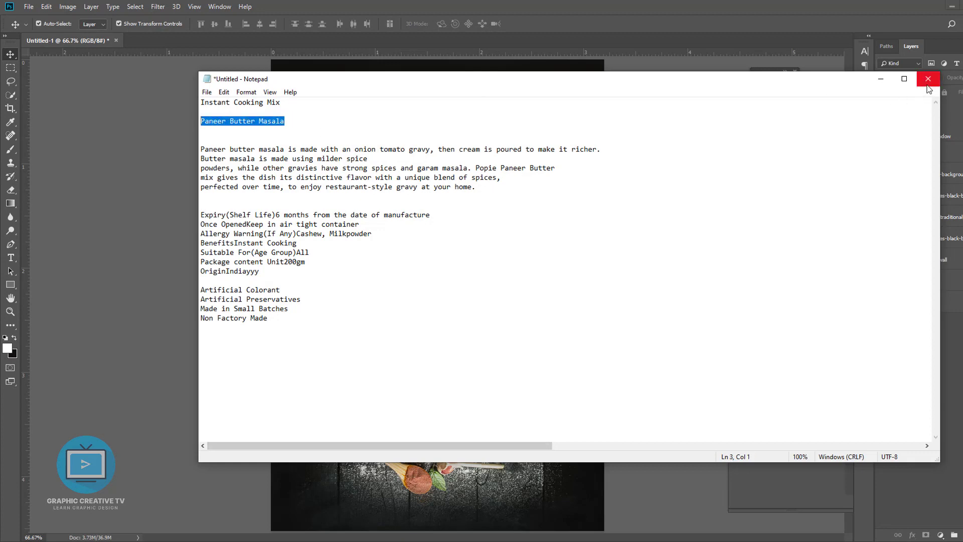
click(928, 79)
click(563, 278)
click(880, 80)
key(t)
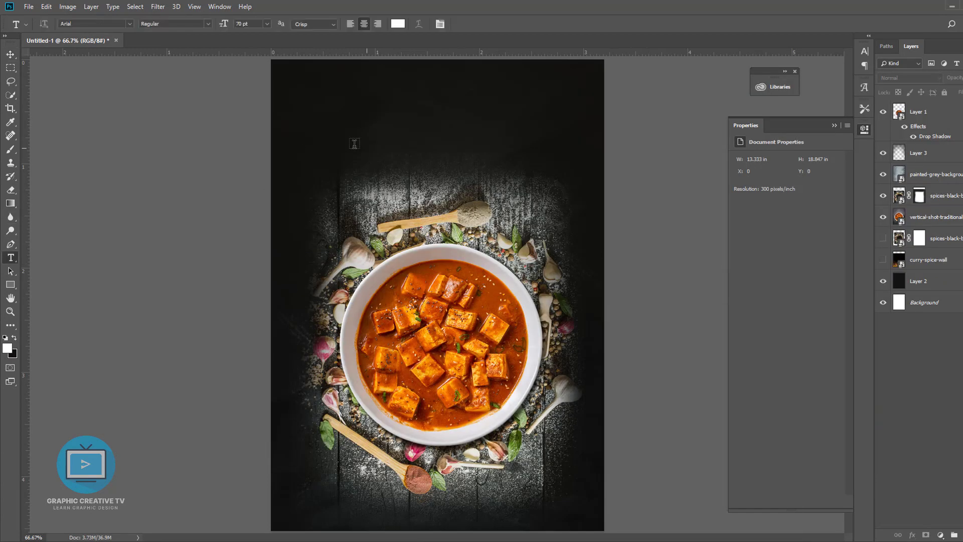
click(375, 149)
text(Paneer Butter Masala)
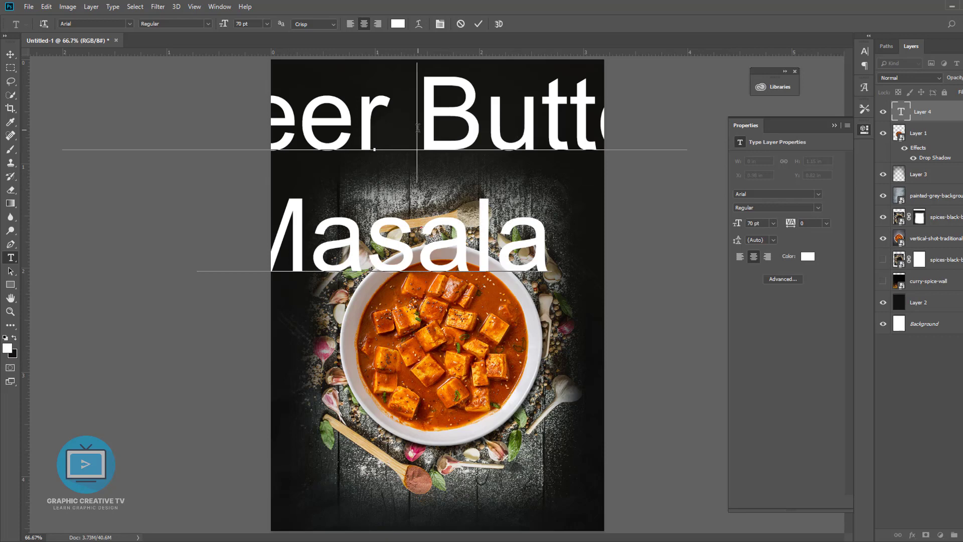
Try the title at 40 pt with a line break before Butter, and remove the break
key(ctrl+a)
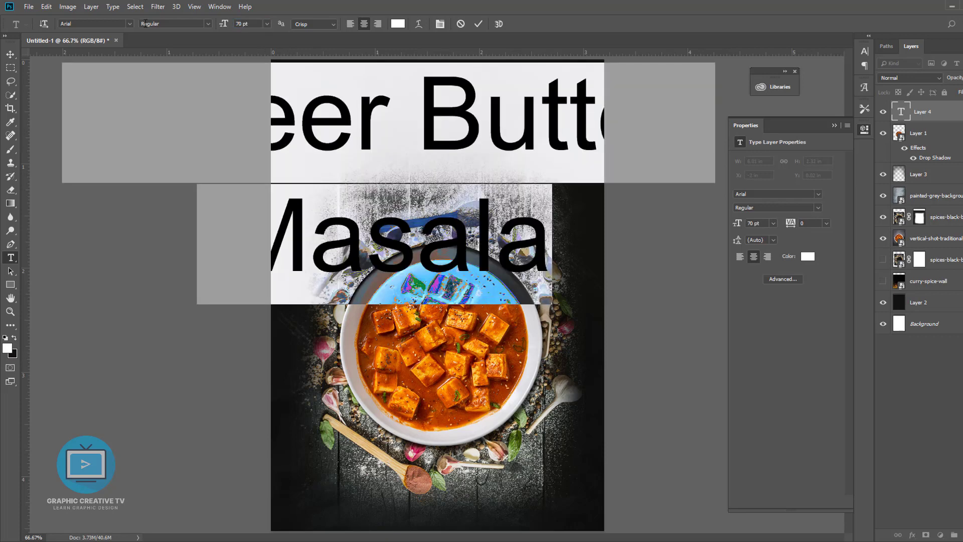
key(Return)
click(394, 130)
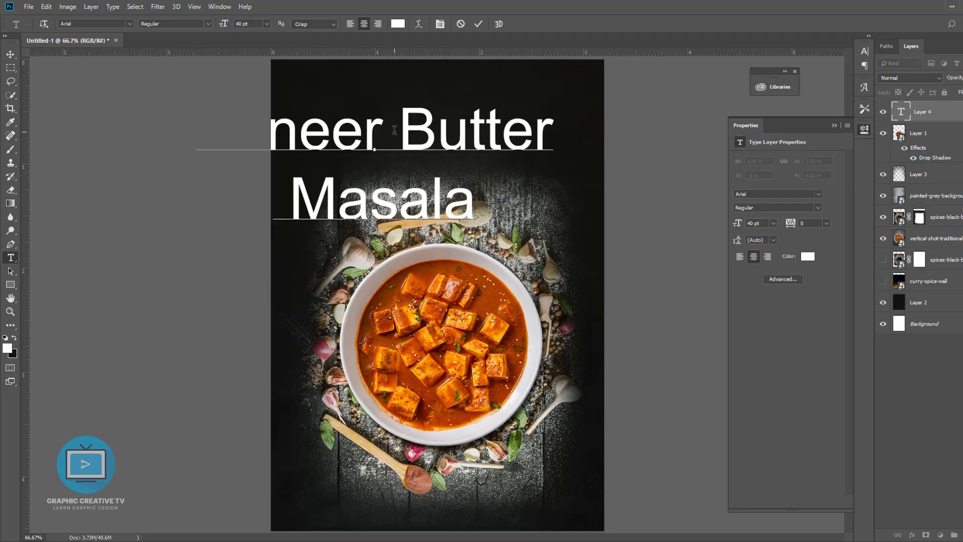
key(Return)
drag(284, 133, 473, 263)
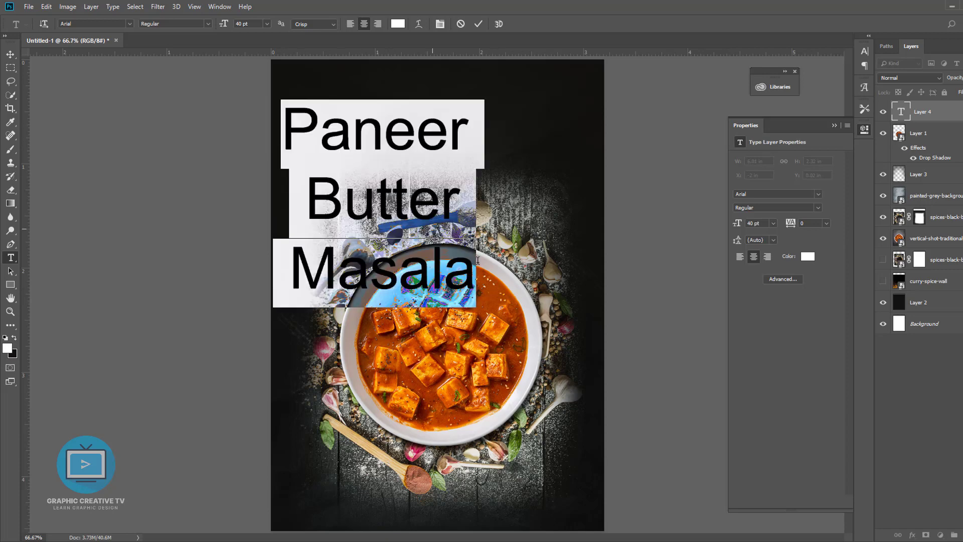
click(311, 193)
key(BackSpace)
key(BackSpace)
Set the whole title to 16 pt and move it to the middle of the dark area above the bowl
key(ctrl+a)
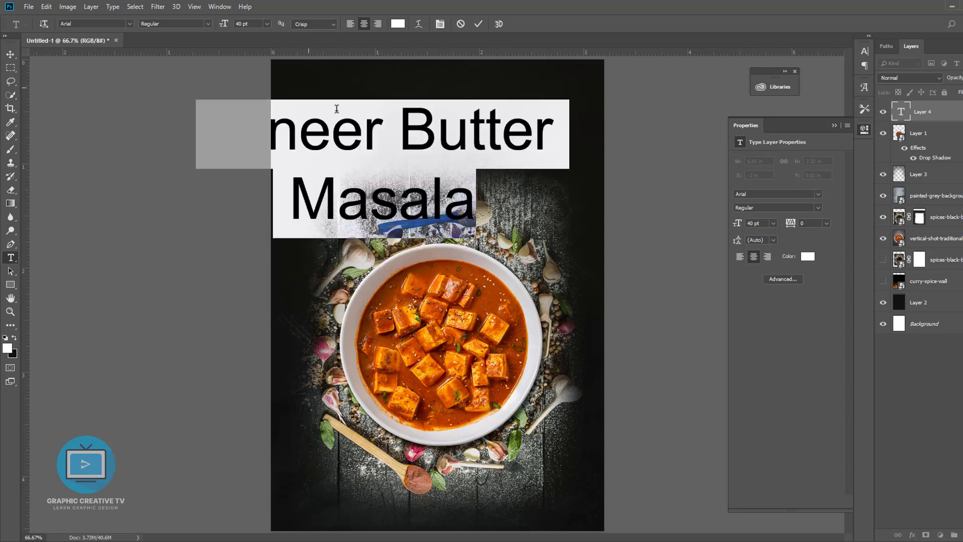
click(267, 24)
click(251, 94)
click(10, 54)
click(201, 111)
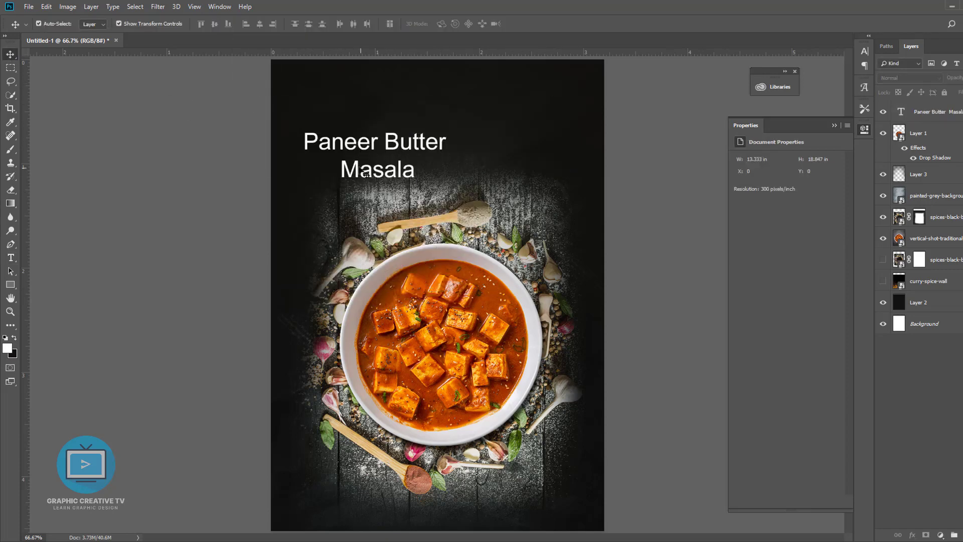
drag(379, 146, 459, 152)
Try successive fonts on the title, from Arial through Bauhaus 93, Berlin Sans FB, Bodoni Bk BT and Calibri to Californian FB
click(12, 259)
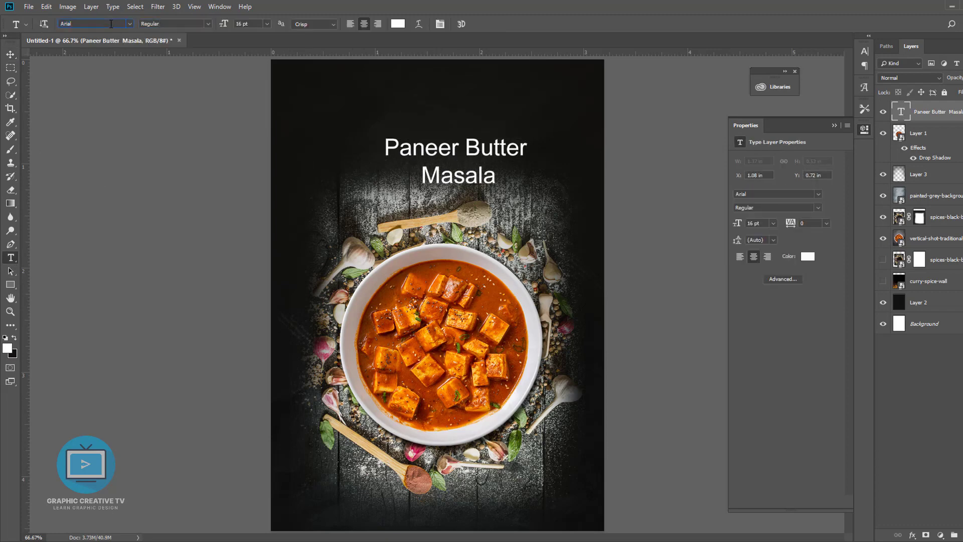
key(Down)
key(Down)
key(Down)
key(Down)
key(Down)
key(Down)
key(Down)
key(Down)
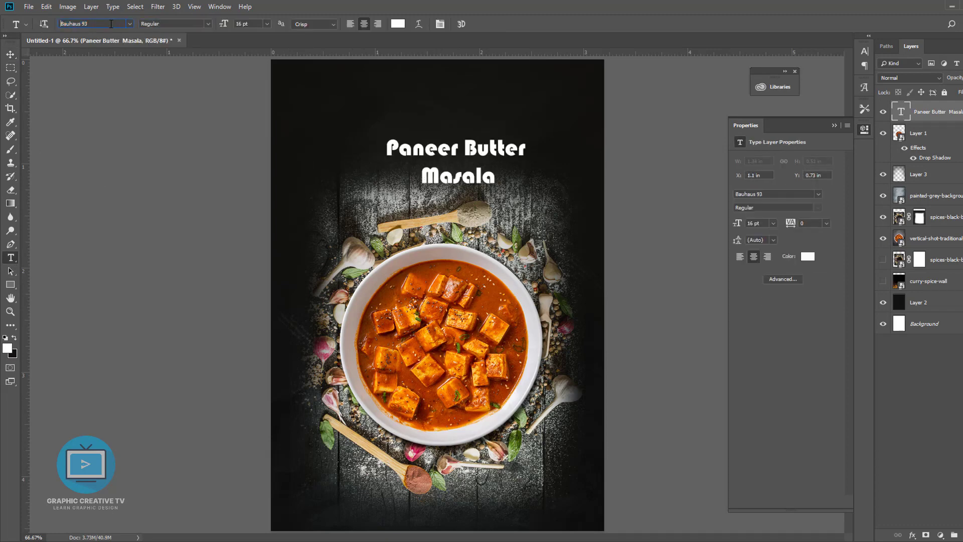
key(Down)
key(Down)
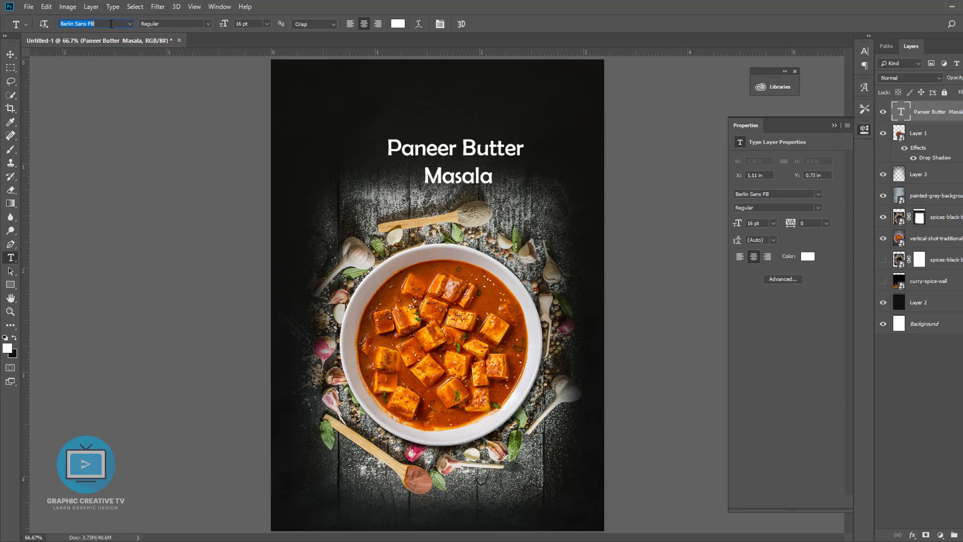
key(Down)
key(Down)
key(Down)
key(Down)
key(Down)
key(Down)
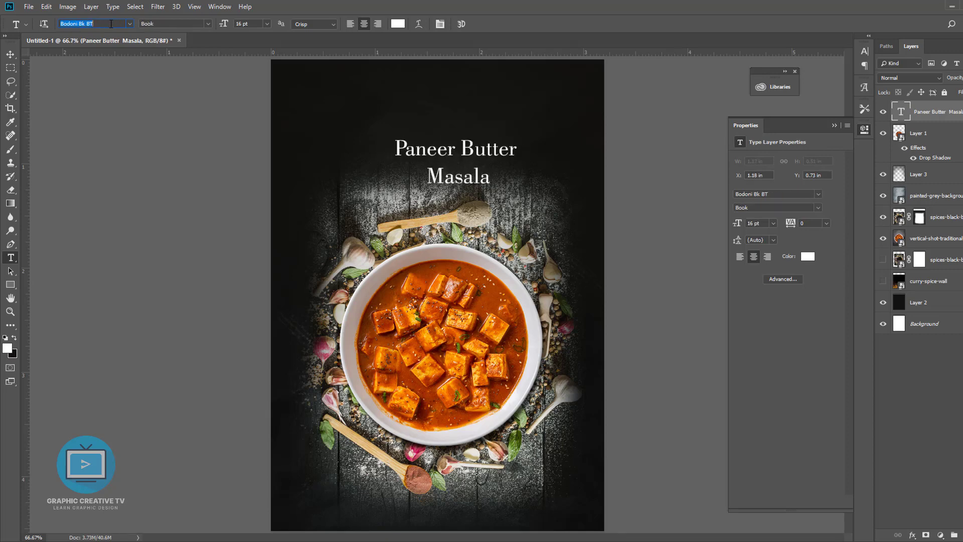
key(Down)
key(Down)
key(Down)
key(Down)
key(Down)
key(Down)
key(Down)
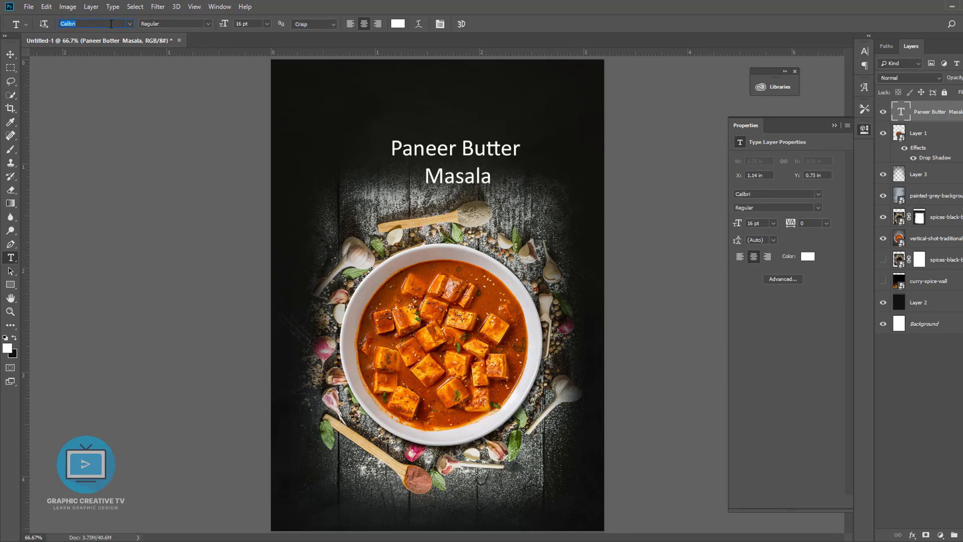
key(Down)
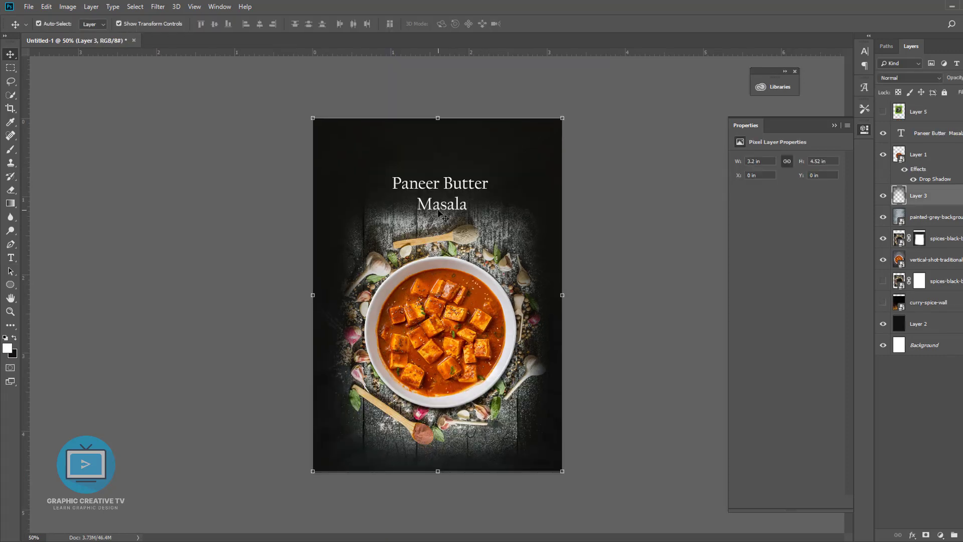
Select all the title text and try further fonts, from Californian FB through CentSchbkCyrill BT to Century725 Cn BT
click(438, 206)
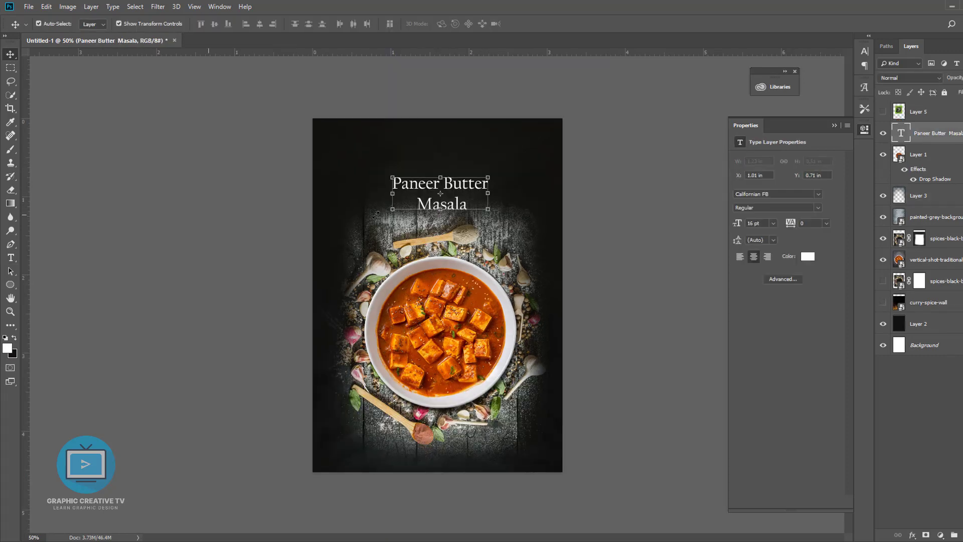
click(10, 257)
click(441, 186)
key(ctrl+a)
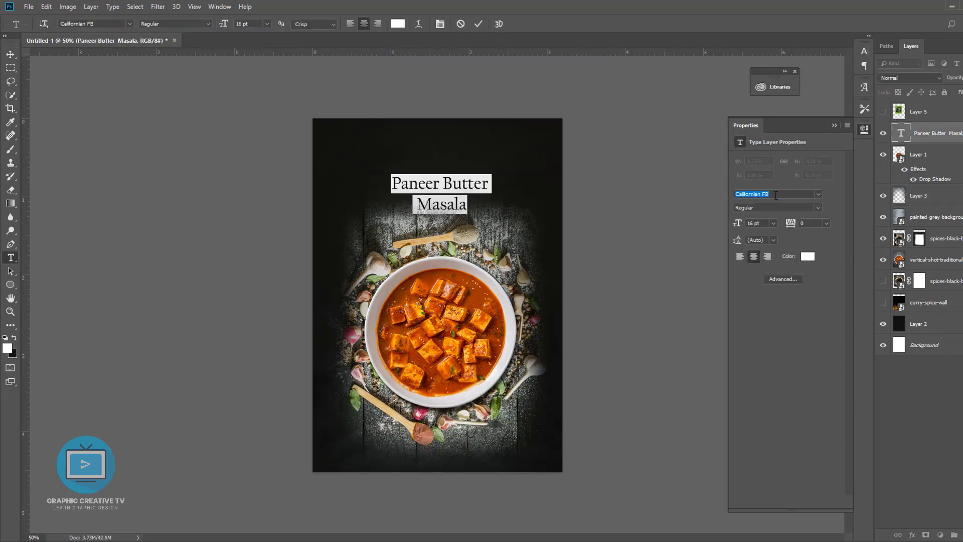
key(Down)
key(Down)
key(Down)
key(Down)
key(Down)
key(Down)
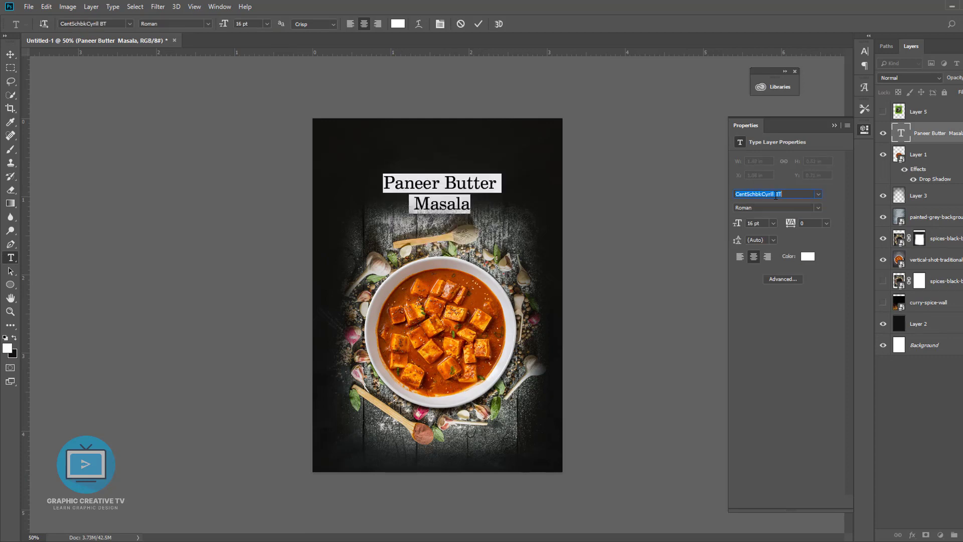
key(Down)
key(Down)
key(Down)
key(Down)
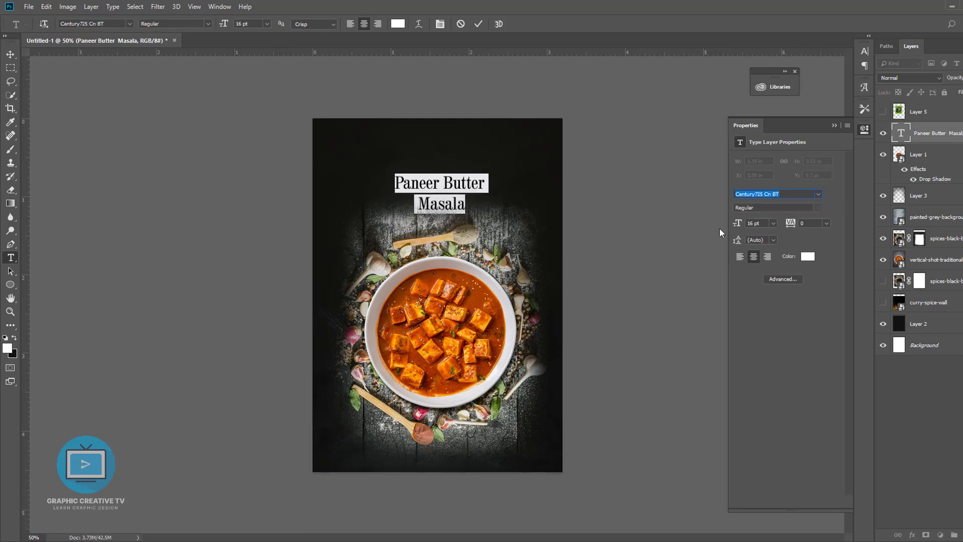
Enlarge the title proportionally to 20.89 pt with a free transform
click(9, 54)
click(60, 101)
click(454, 204)
drag(486, 174, 500, 169)
key(Return)
Try more fonts on the enlarged title, including Consolas and Monotype Corsiva, ending on Dosis SemiBold
click(597, 168)
click(453, 206)
key(Down)
key(Down)
key(Down)
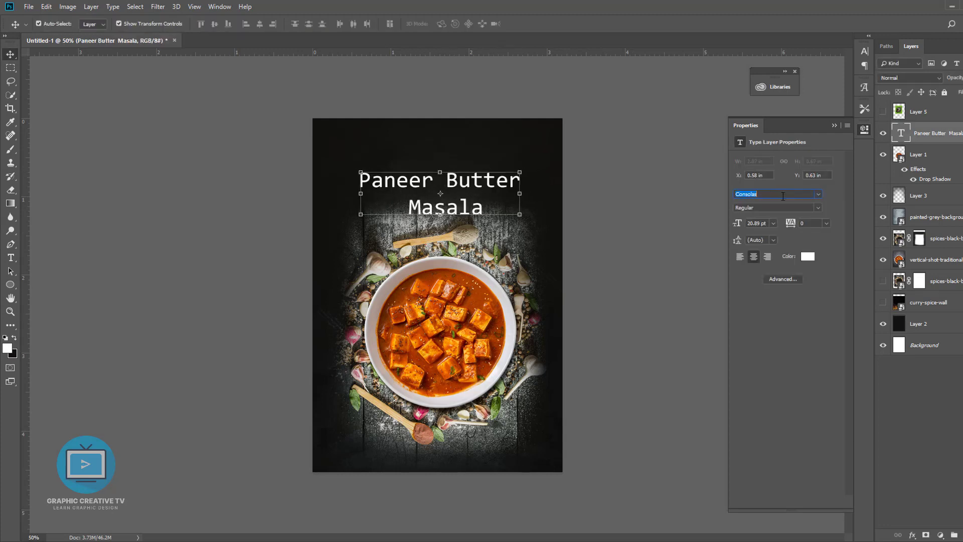
key(Down)
key(Down)
key(Down)
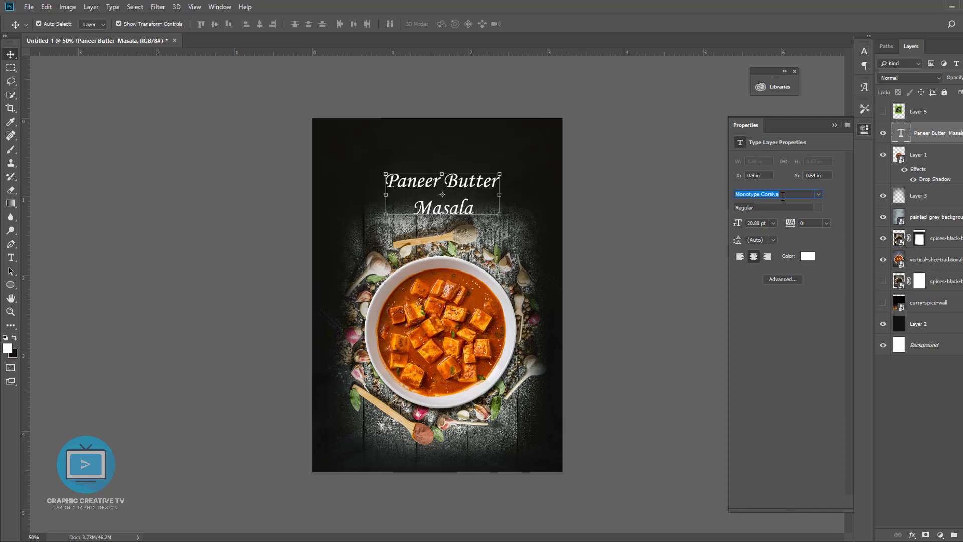
key(Down)
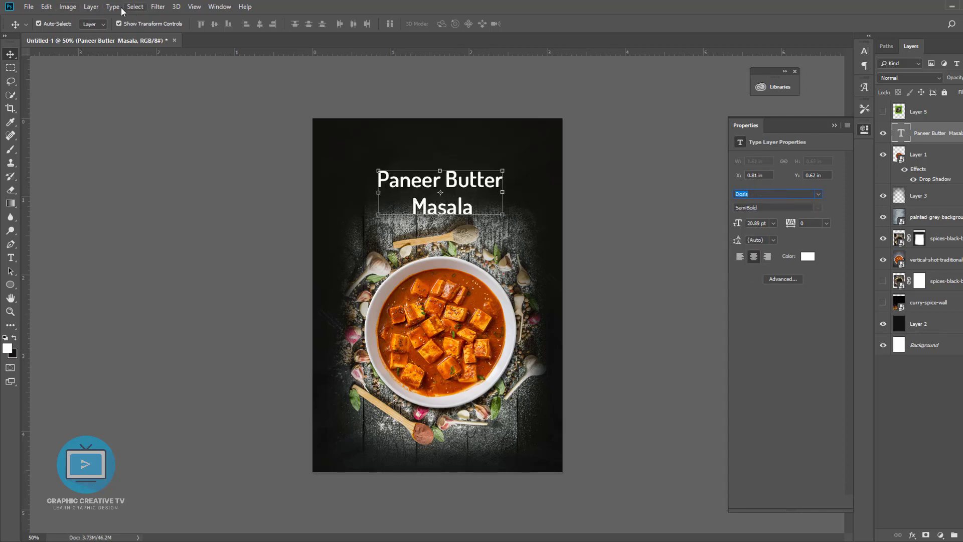
Set the title in all caps and apply the Gilroy-ExtraBold font
click(10, 257)
click(440, 24)
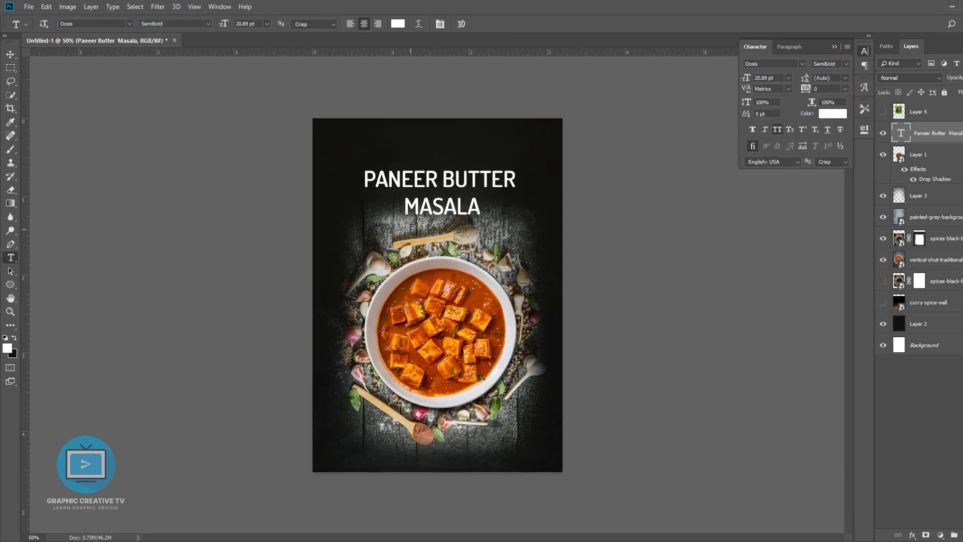
click(470, 205)
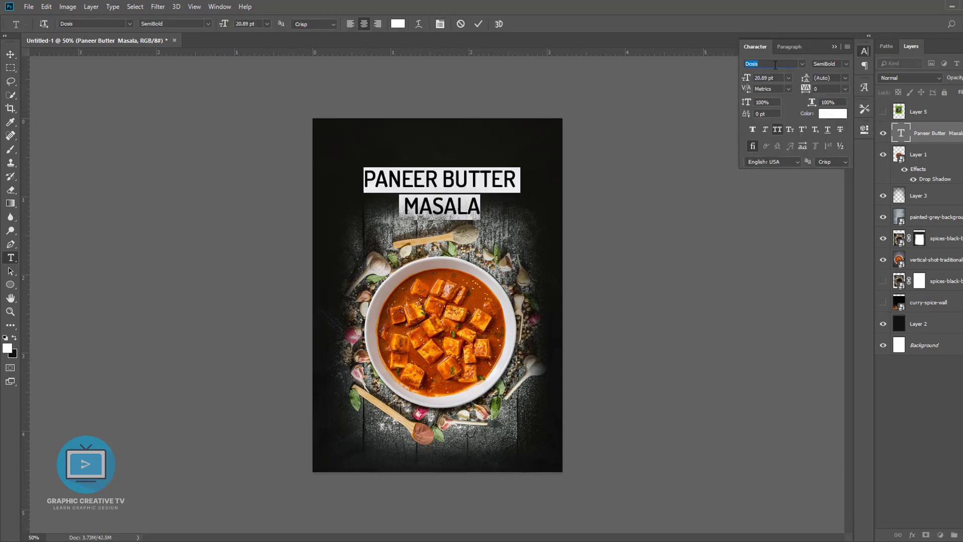
text(gil)
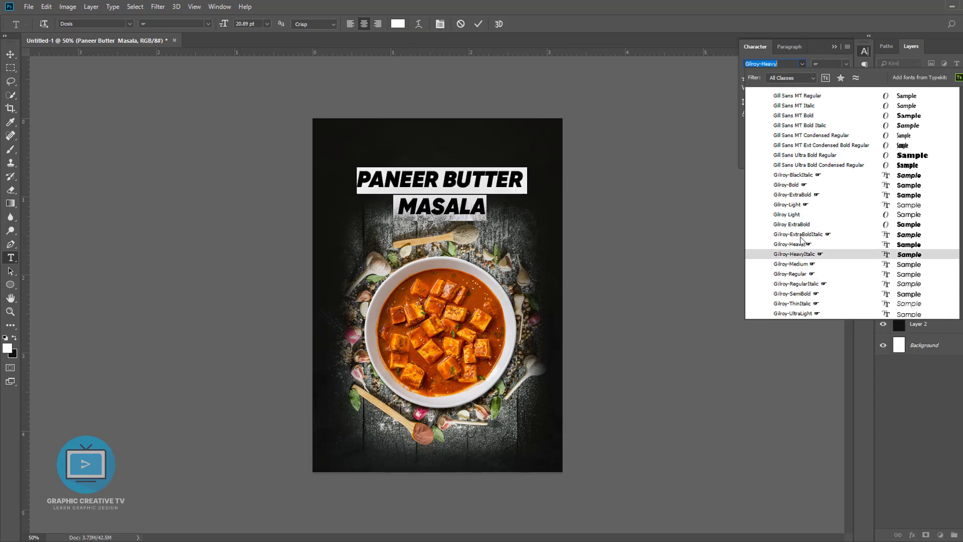
click(792, 225)
Scale the title proportionally to 17.21 pt
click(10, 54)
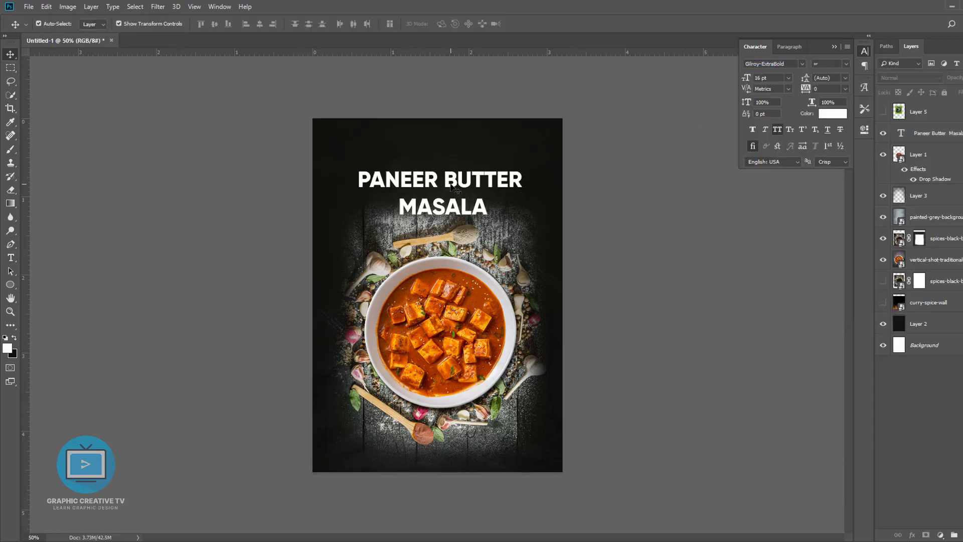
drag(522, 171, 507, 175)
key(Return)
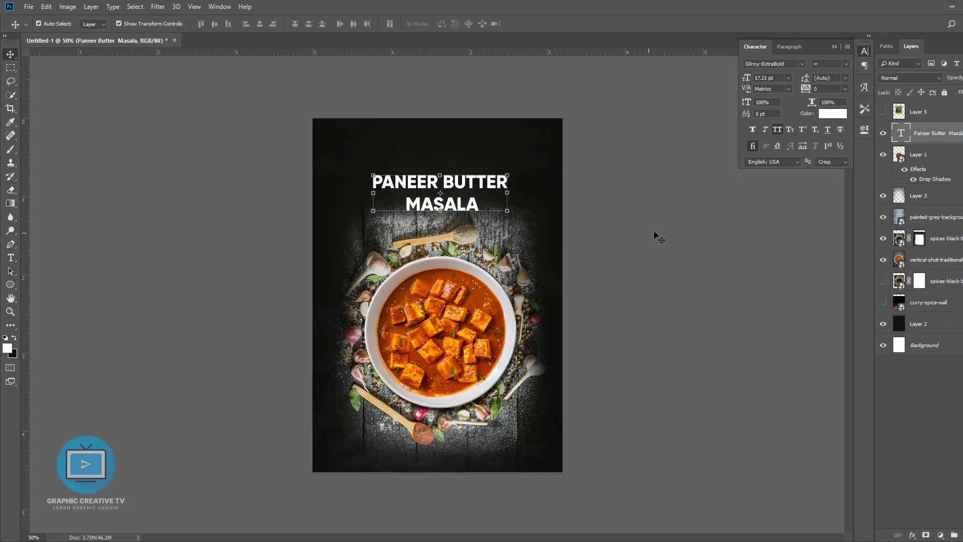
Set the title's leading to 16 pt and move the title slightly down towards the bowl
click(10, 257)
drag(480, 206, 364, 166)
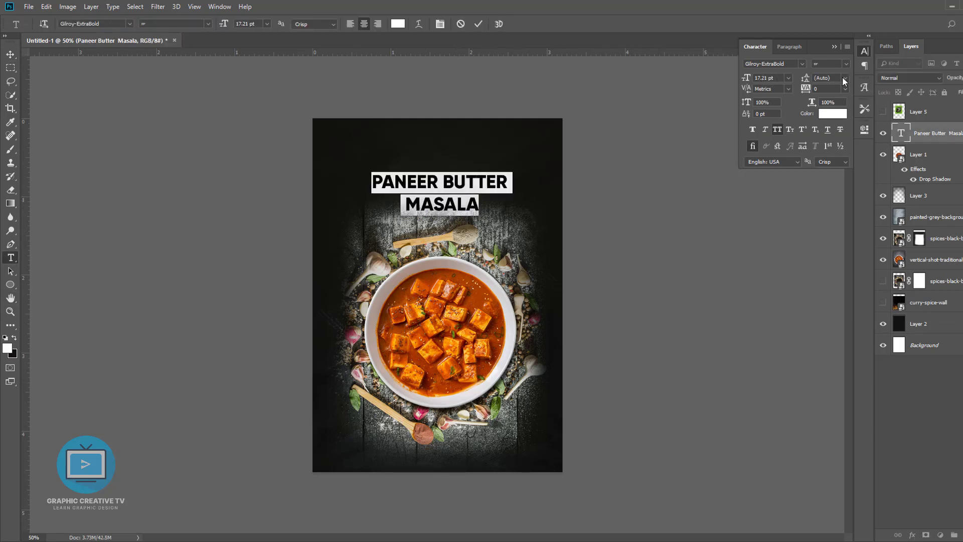
click(845, 79)
click(831, 133)
drag(801, 78, 804, 78)
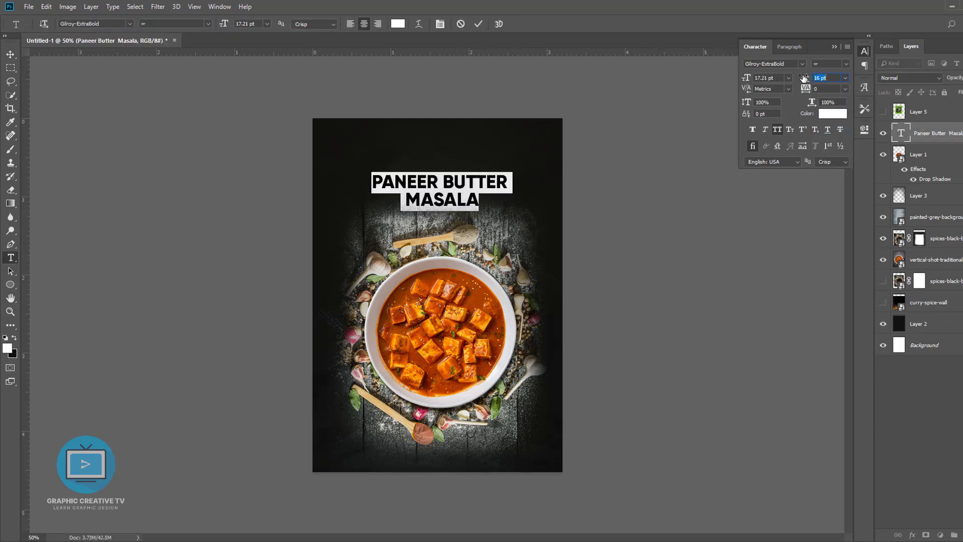
click(10, 54)
drag(427, 196, 427, 203)
Browse through fonts for the title and apply James Stroker
click(789, 64)
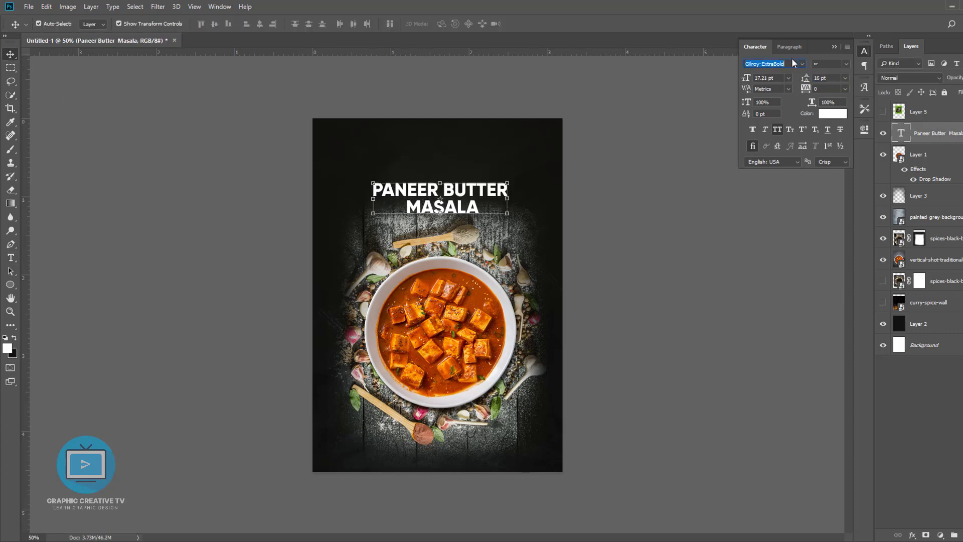
click(211, 165)
click(436, 193)
click(791, 64)
scroll(792, 64, down, 10)
scroll(792, 64, up, 4)
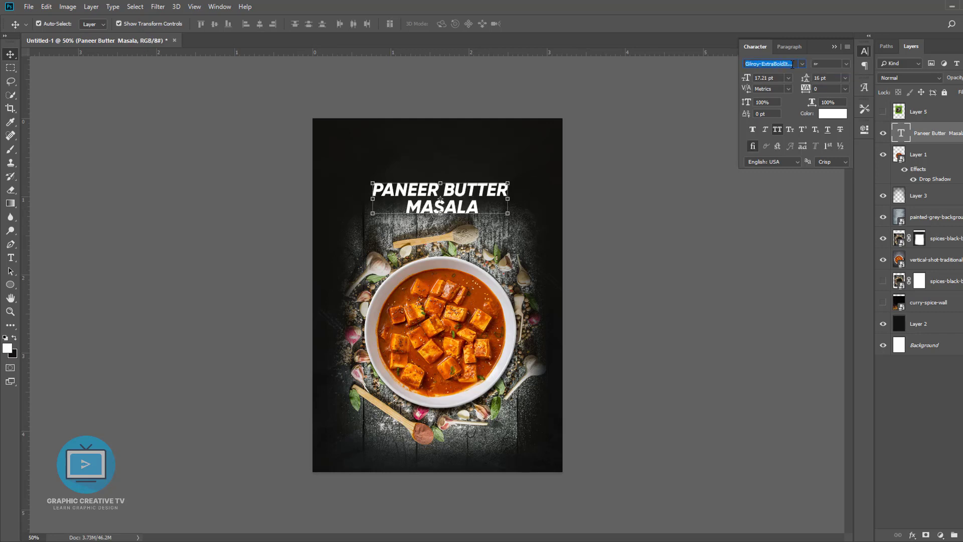
click(652, 115)
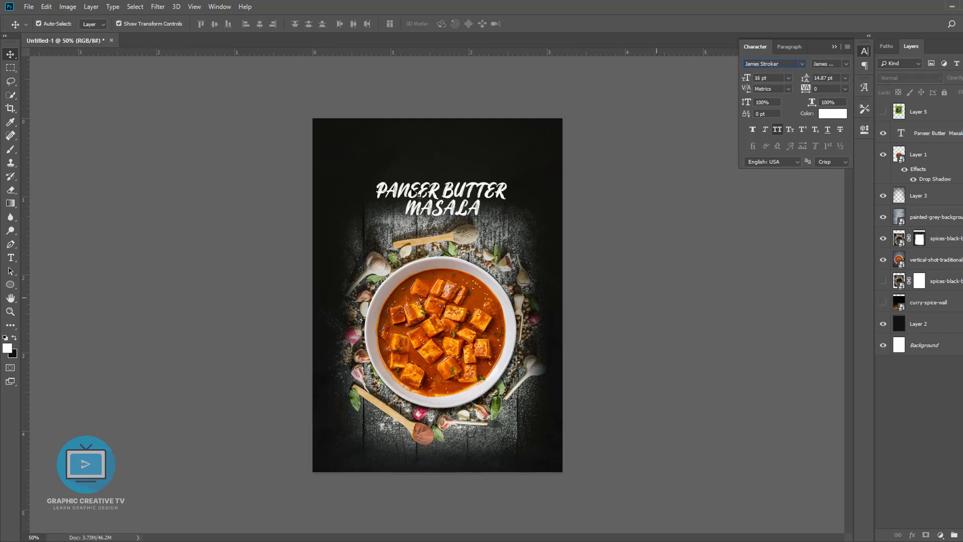
Turn off all caps for the Paneer Butter Masala title
drag(434, 194, 435, 177)
key(ctrl+z)
click(776, 130)
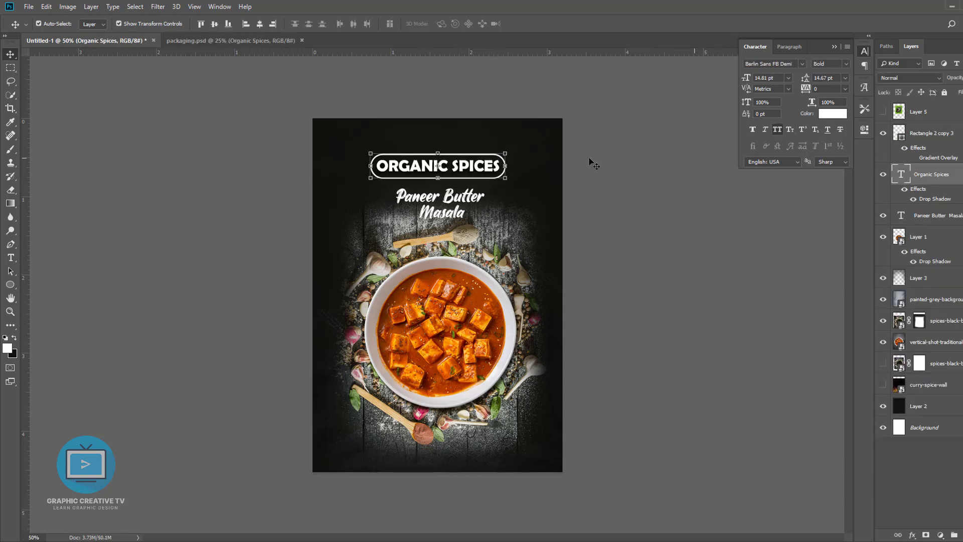
Recolour the Organic Spices text with the green sampled from the current background colour
click(832, 114)
click(891, 239)
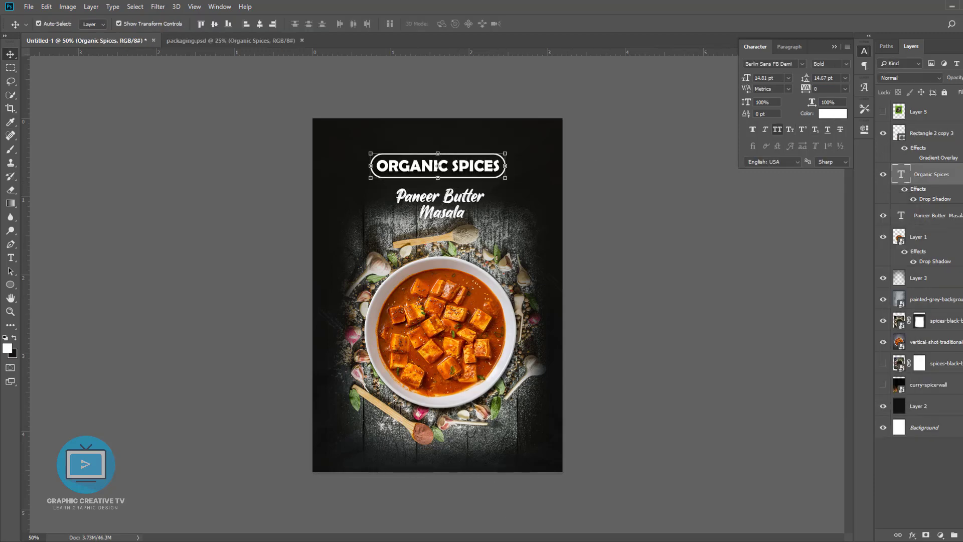
click(10, 257)
click(396, 25)
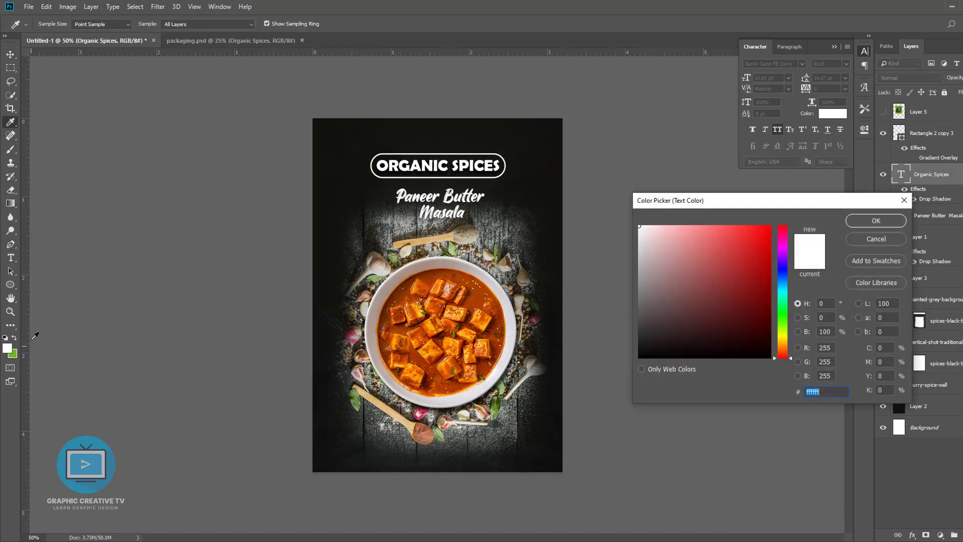
click(15, 351)
click(874, 221)
click(10, 55)
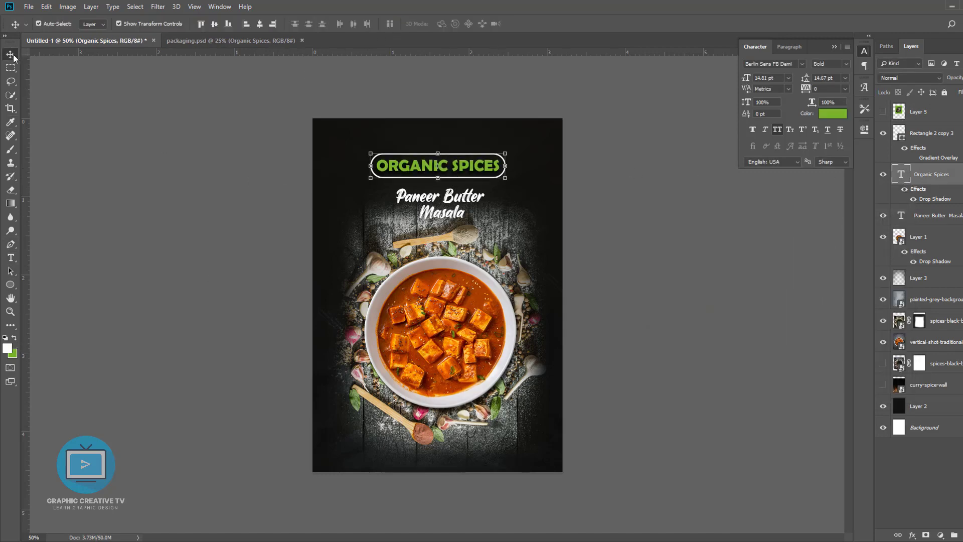
click(617, 255)
Enlarge the Organic Spices text together with its rounded outline slightly
key(ctrl+plus)
click(501, 131)
key(ctrl+t)
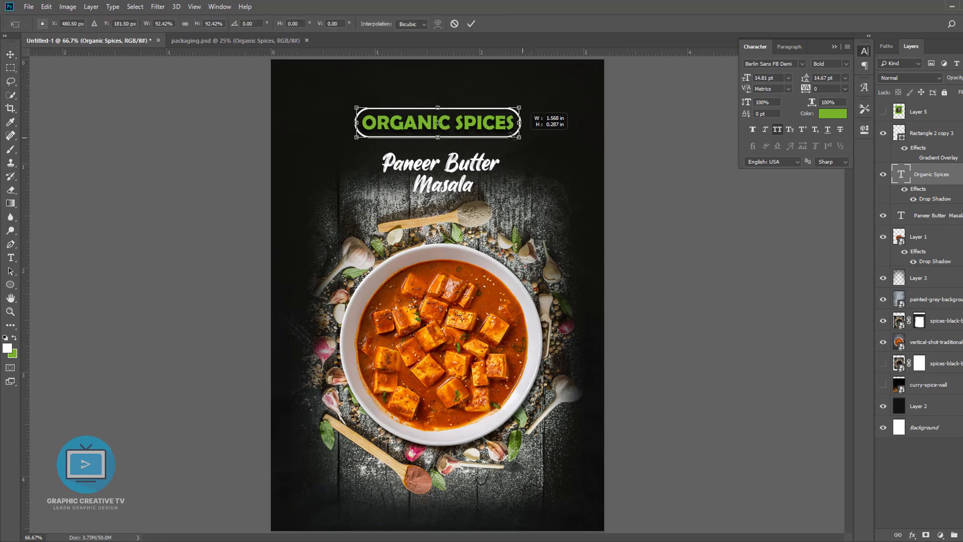
mouse_move(529, 139)
mouse_down()
mouse_move(509, 140)
mouse_move(543, 145)
mouse_up()
key(Return)
Remove the line break before Masala to put the whole title on one line
click(486, 166)
key(t)
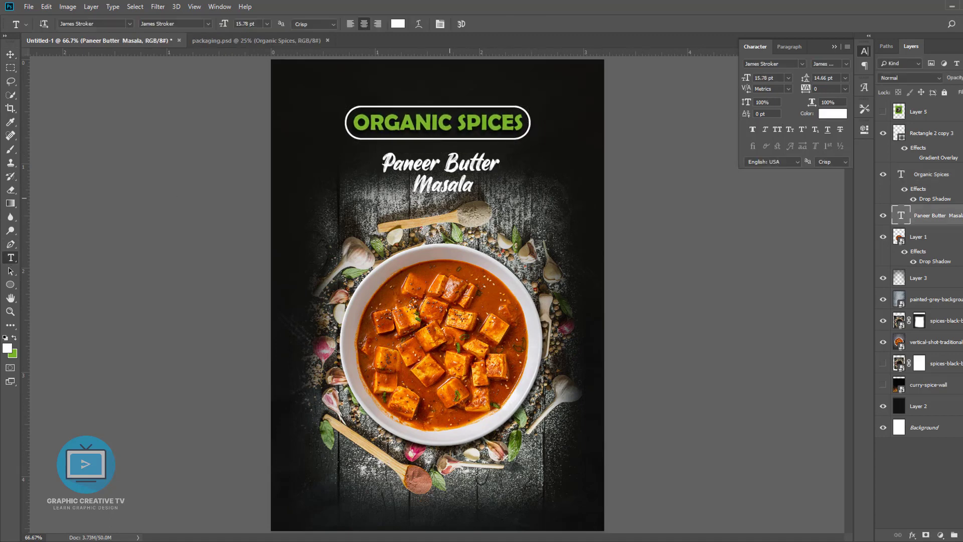
click(415, 186)
key(BackSpace)
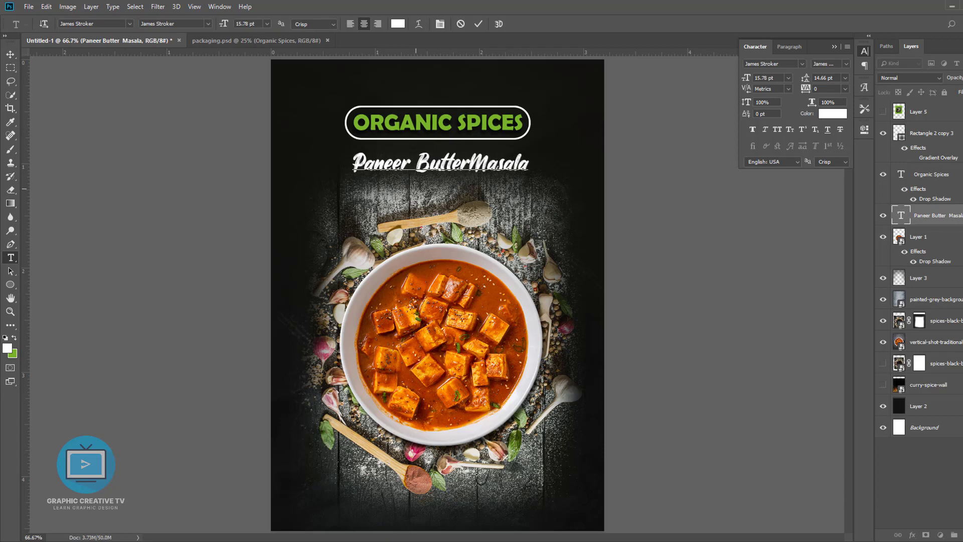
Apply the Gilroy-Bold font to the entire Paneer Butter Masala title
key(ctrl+a)
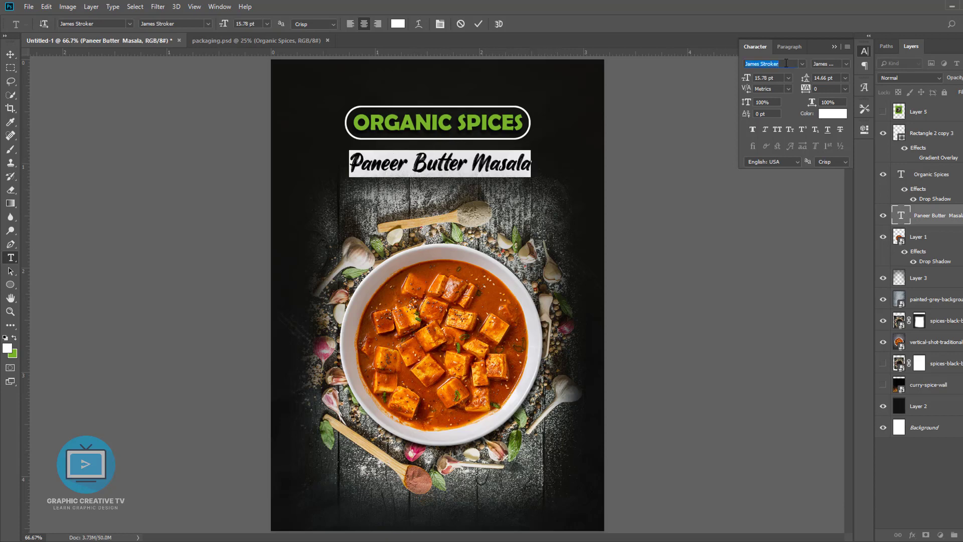
text(gil)
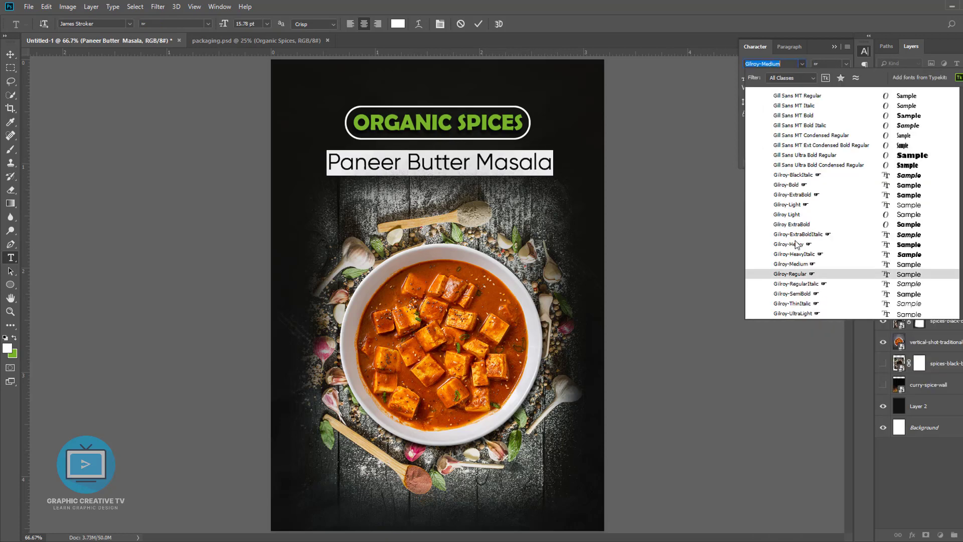
click(790, 185)
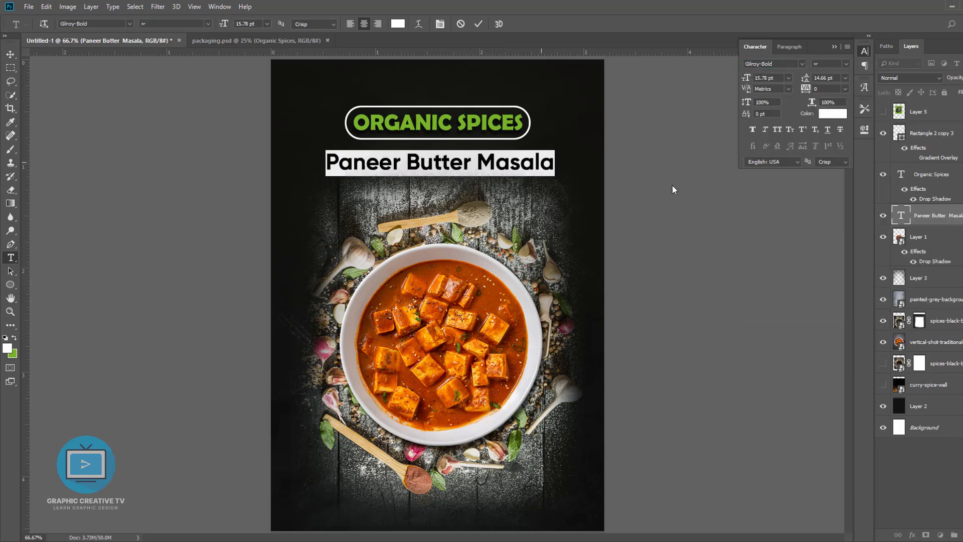
click(10, 54)
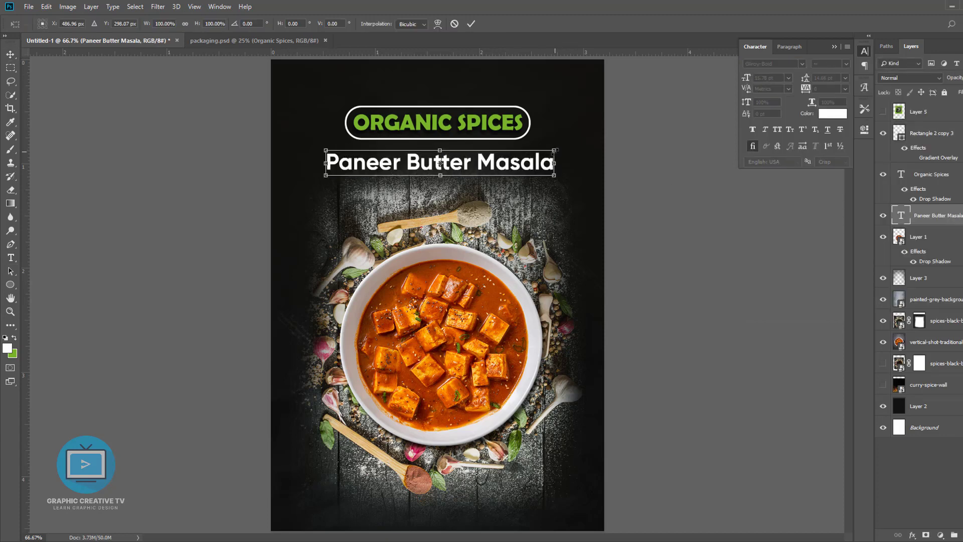
Scale the title down to 10.05 pt and the outlined Organic Spices heading to 86.72%, moving both slightly up
alt+drag(555, 151, 496, 105)
key(Return)
click(666, 221)
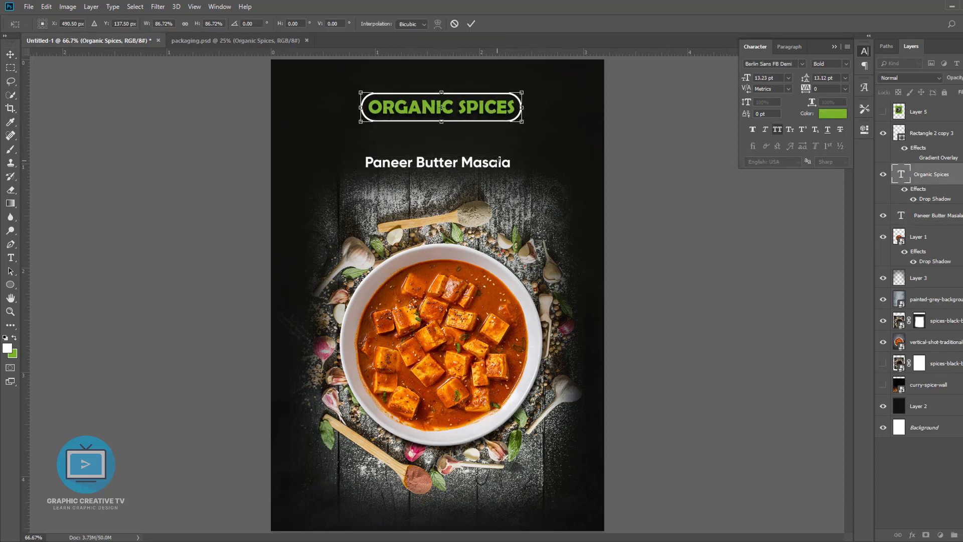
key(Return)
drag(480, 162, 482, 154)
click(623, 200)
click(491, 154)
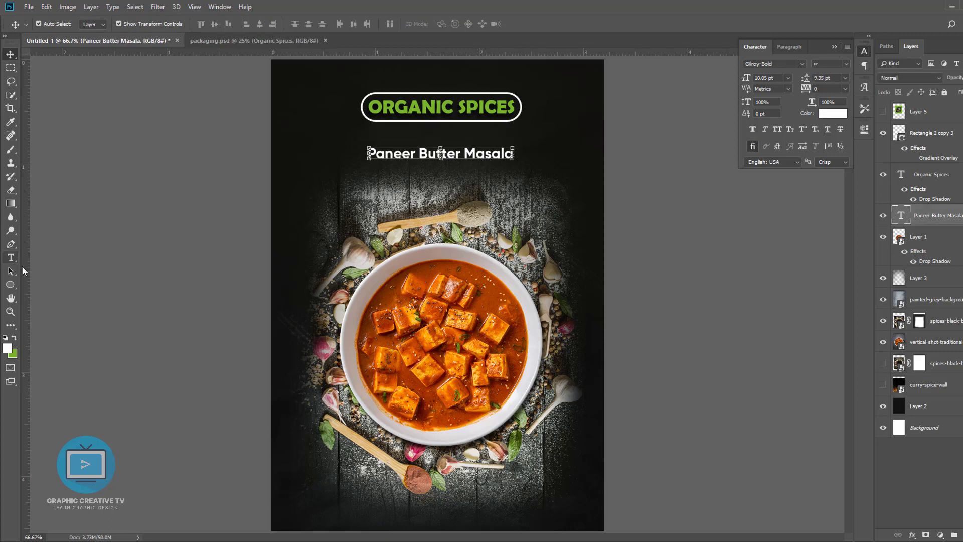
Append the word Mix to the title and move the title slightly up towards the heading
click(11, 257)
click(512, 155)
text(Mix)
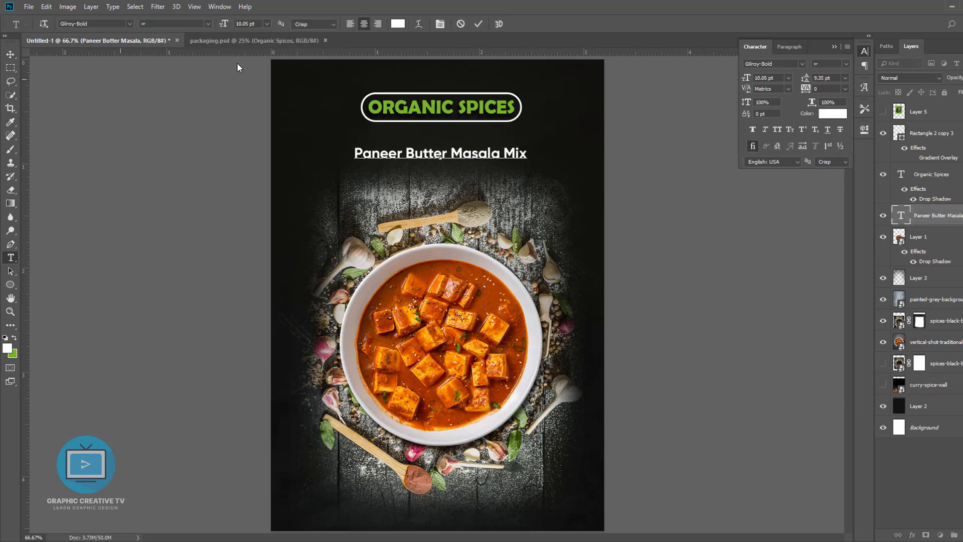
click(13, 56)
click(136, 128)
drag(447, 153, 447, 148)
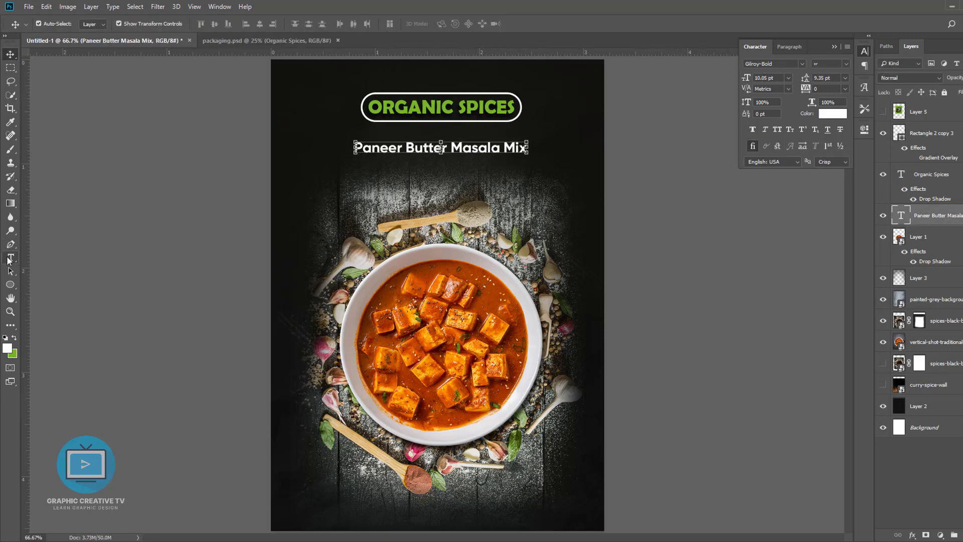
Break the title before Masala into two lines and scale it up to 12.62 pt
click(10, 259)
click(448, 148)
key(Return)
click(13, 55)
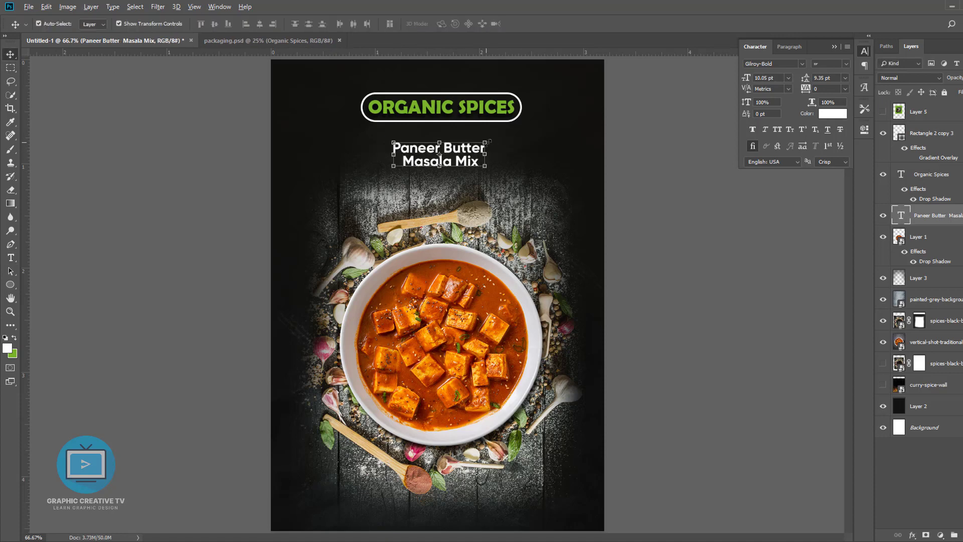
drag(485, 142, 498, 136)
key(Return)
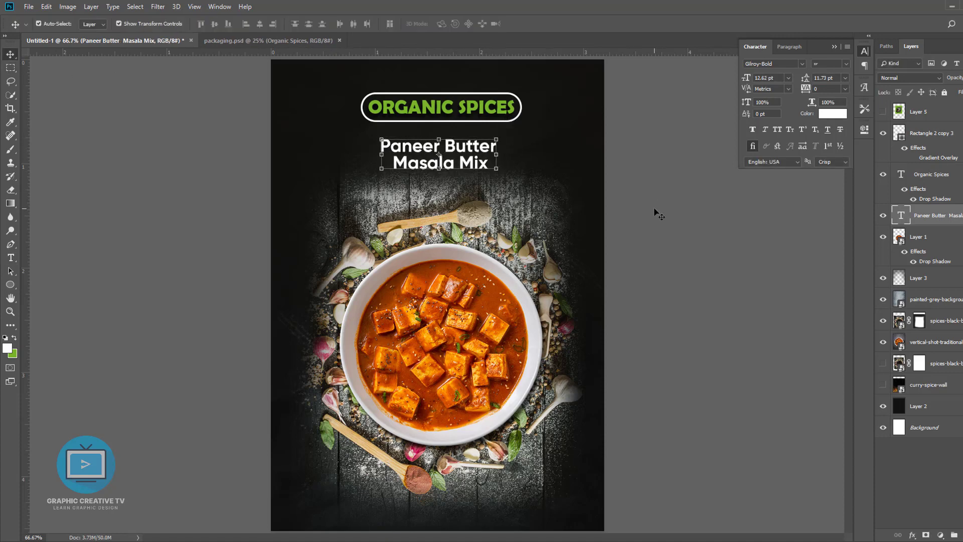
click(654, 209)
click(447, 109)
click(443, 108)
click(442, 108)
key(Return)
click(621, 160)
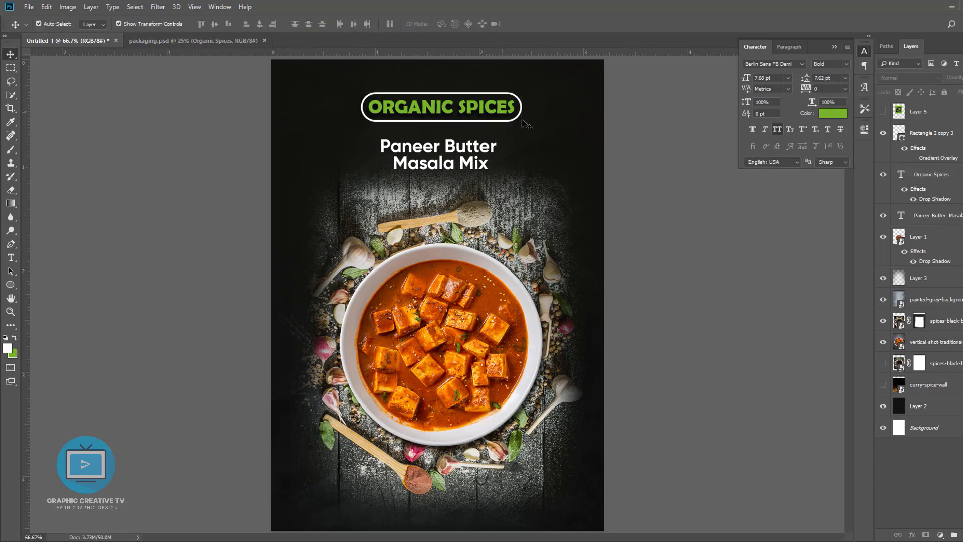
Replace the rounded outline around Organic Spices with a white rectangle about 471 by 100 px
click(508, 121)
key(Delete)
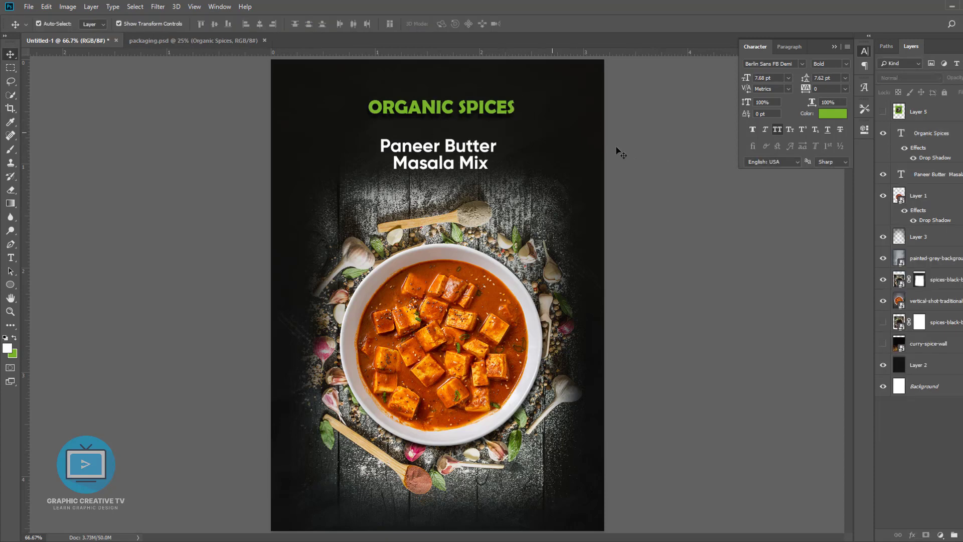
click(10, 285)
right_click(10, 284)
click(55, 285)
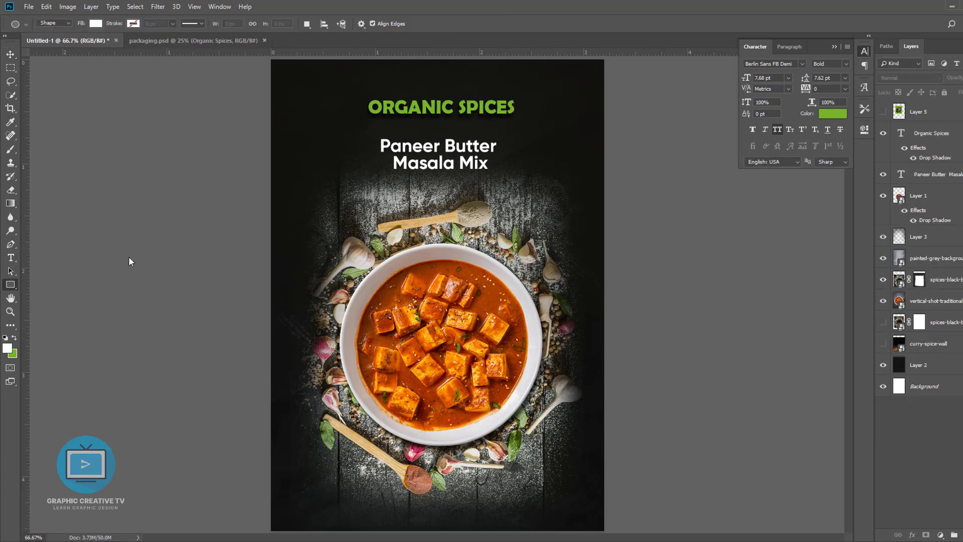
drag(361, 91, 524, 125)
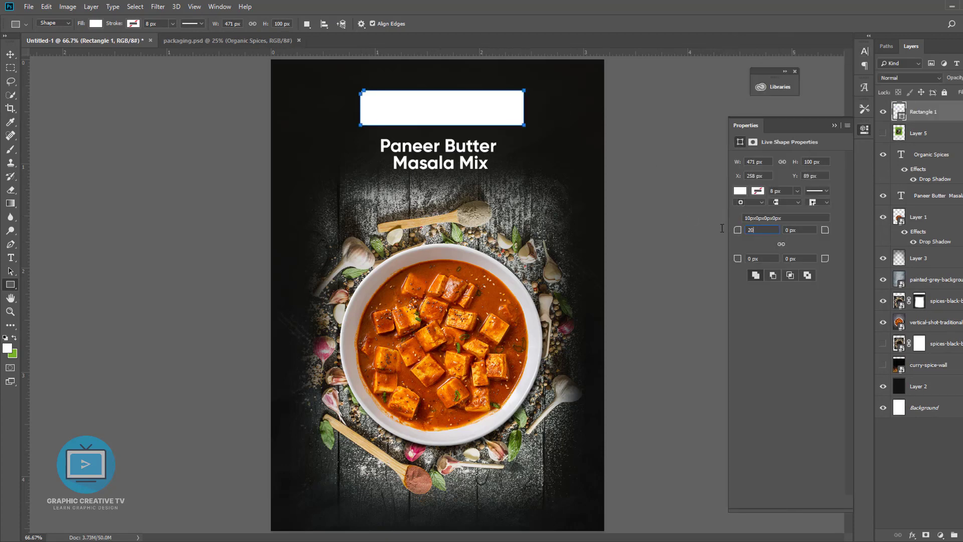
Round the white rectangle's top-left and bottom-right corners to 40 px
key(Return)
text(40)
key(Return)
key(v)
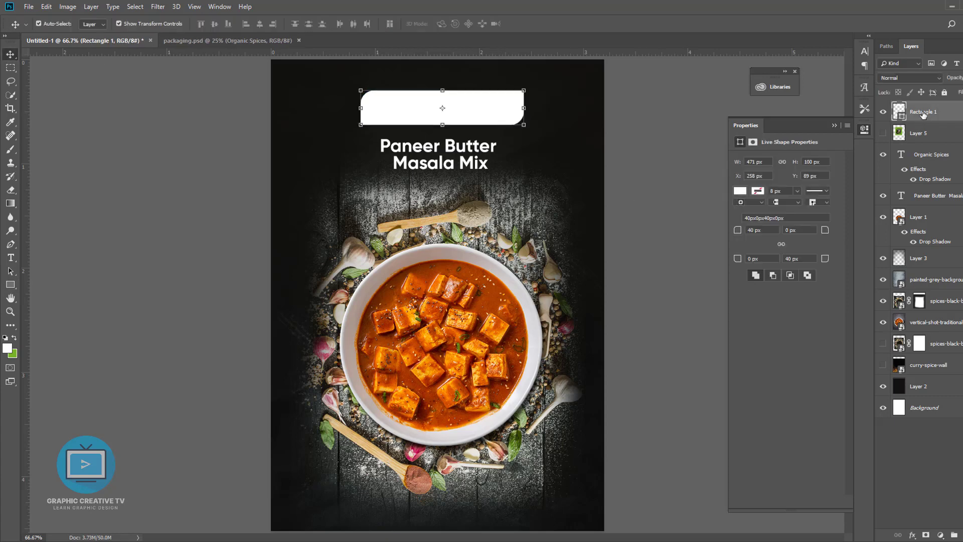
Place the white rectangle behind the Organic Spices text and remove that text's drop shadow
drag(922, 115, 928, 185)
click(931, 161)
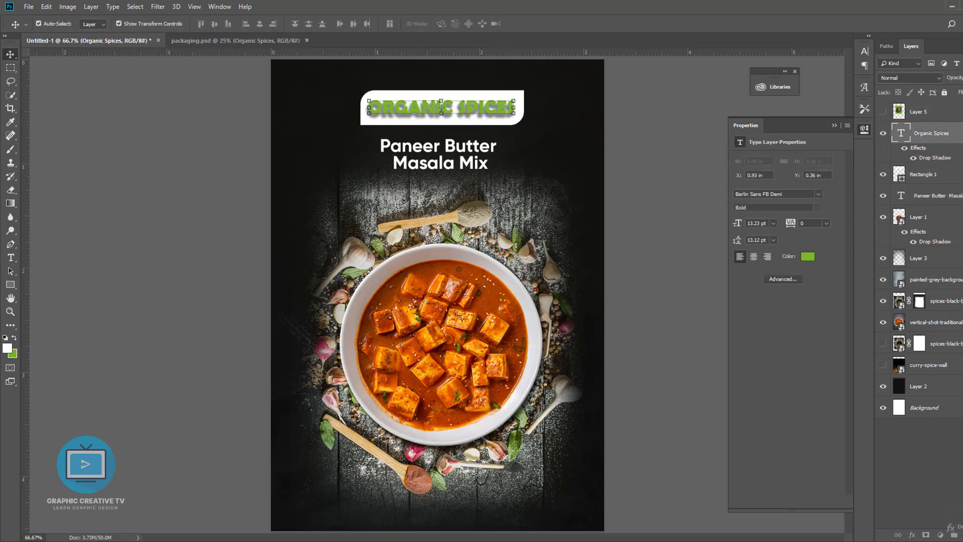
drag(959, 531, 962, 535)
click(562, 152)
Nudge the Organic Spices text slightly down to centre it vertically in the white rectangle
click(453, 106)
key(Down)
key(Down)
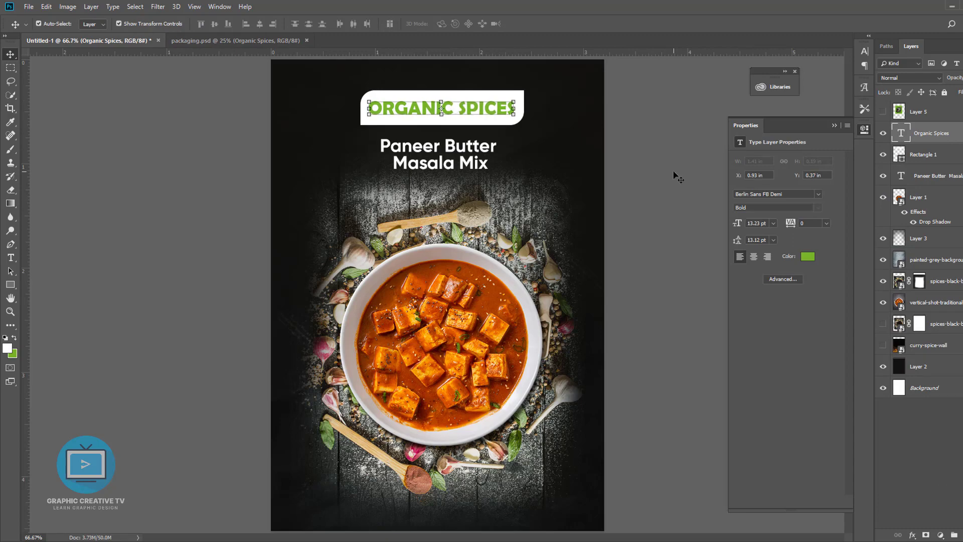
click(523, 108)
click(658, 208)
Draw a white curved Pen tool shape about 843 by 467 px covering the poster's bottom-left corner and extending beyond its edge
key(ctrl+1)
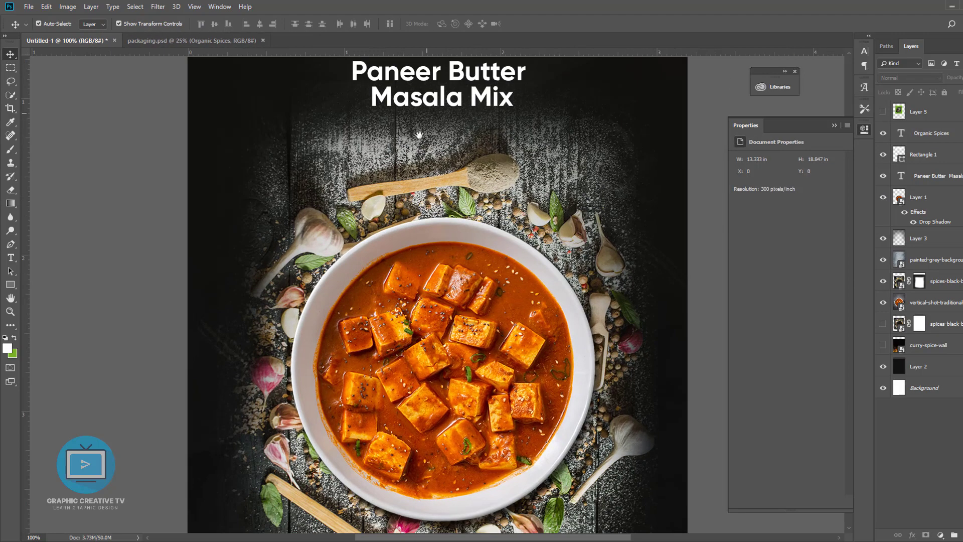
drag(419, 135, 442, 283)
key(ctrl+minus)
key(ctrl+minus)
key(ctrl+minus)
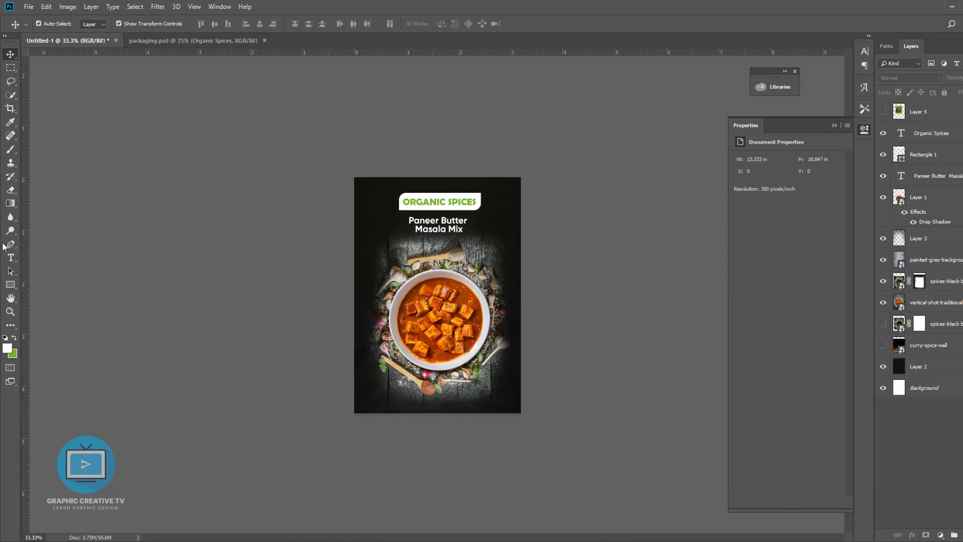
click(10, 245)
click(355, 339)
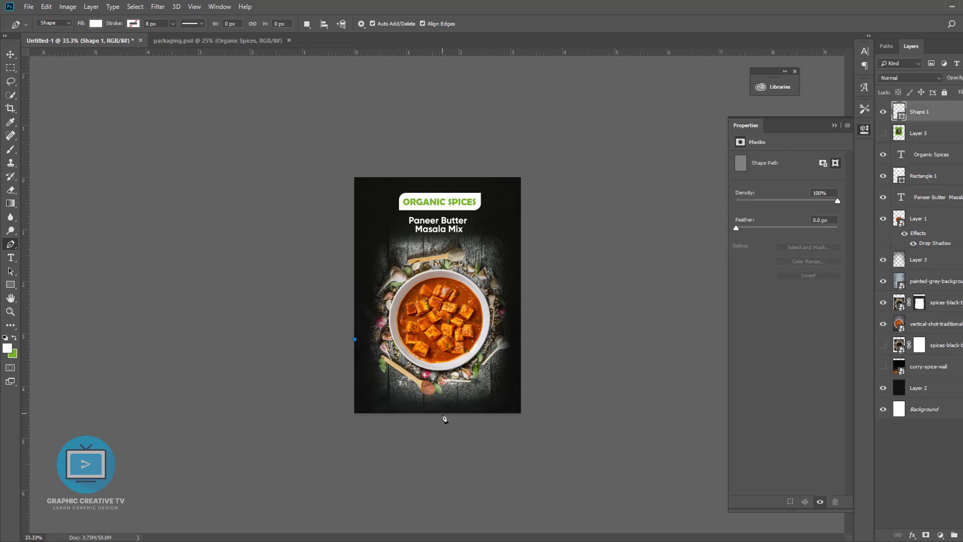
drag(442, 412, 529, 422)
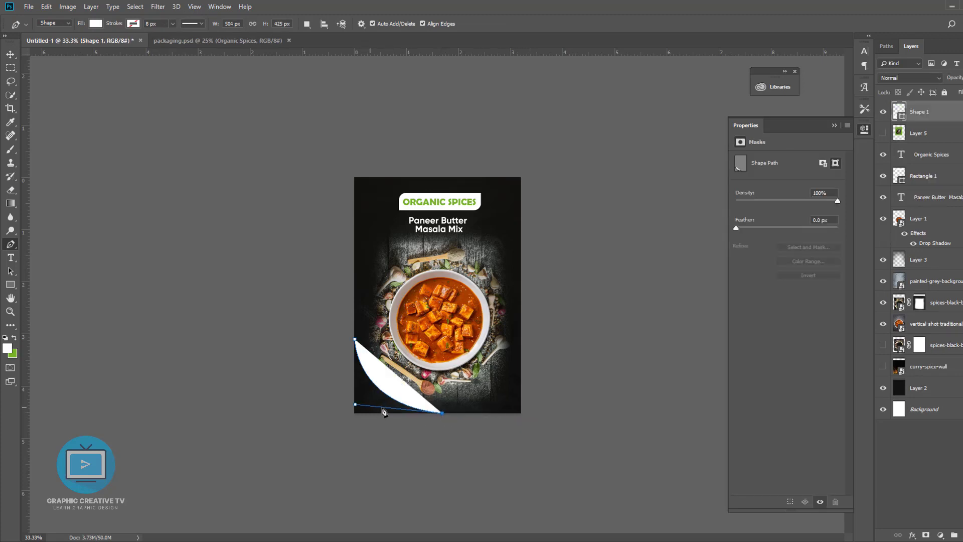
click(353, 420)
click(295, 391)
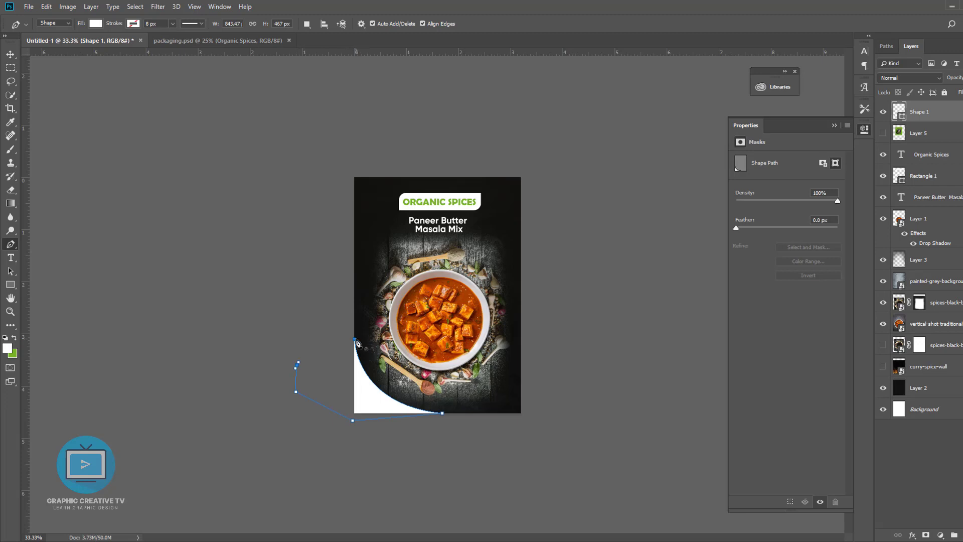
key(v)
click(80, 159)
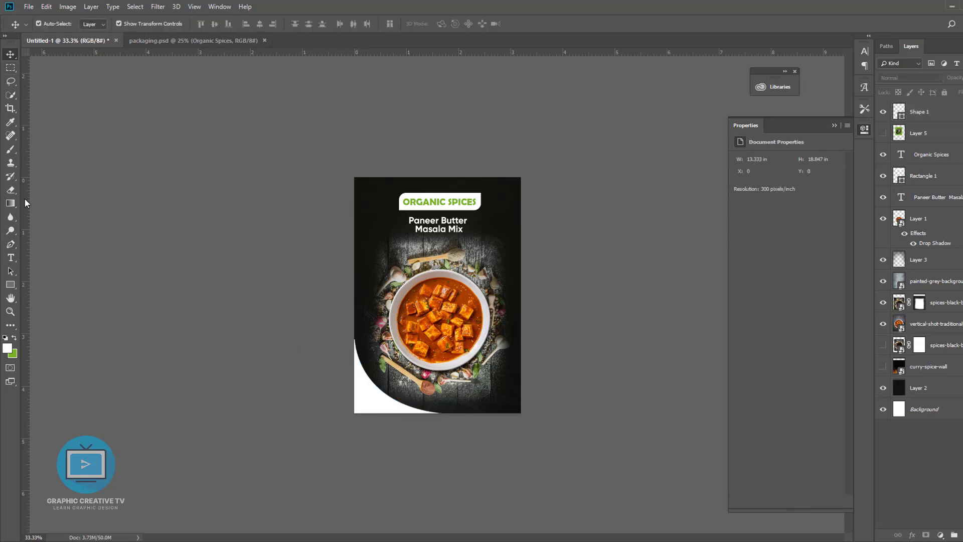
Scale the corner shape down slightly and recolour it with the green sampled from the Organic Spices text
click(371, 401)
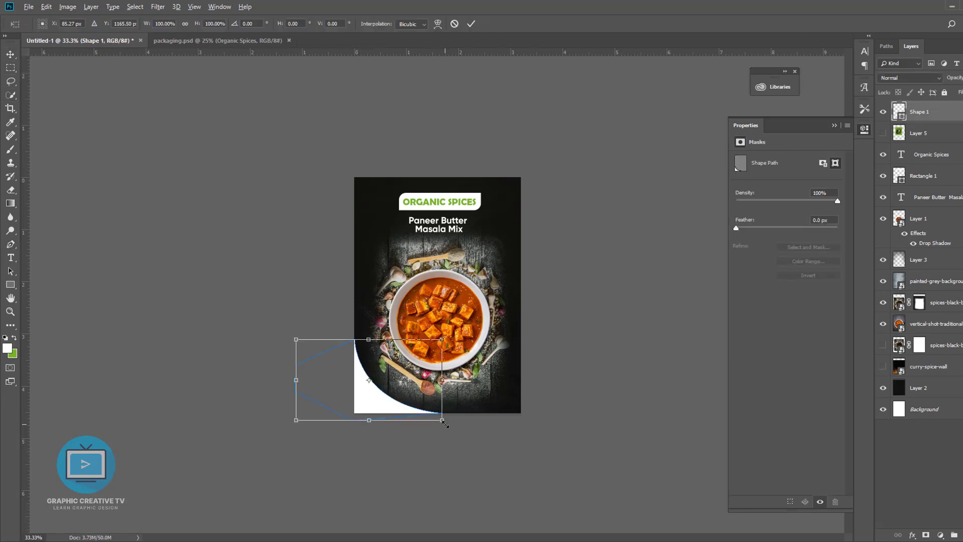
click(580, 374)
double_click(901, 115)
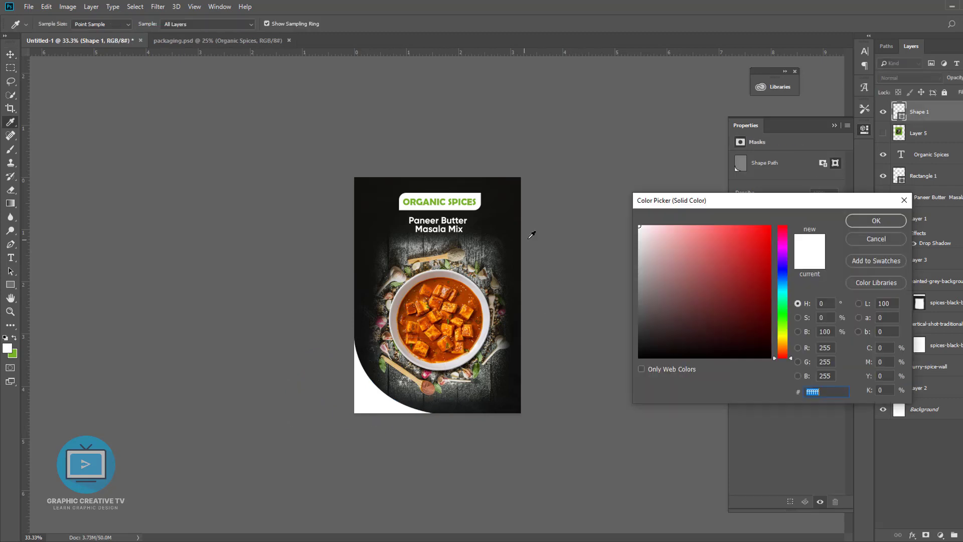
click(466, 205)
click(875, 220)
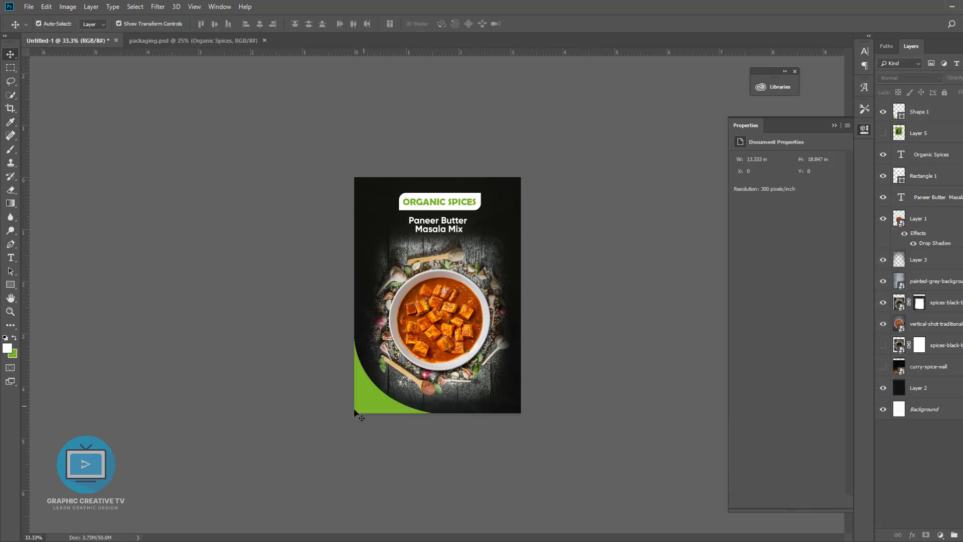
Duplicate the green corner shape to the poster's top-right corner and flip the copy horizontally and vertically
drag(380, 406, 515, 236)
key(ctrl+t)
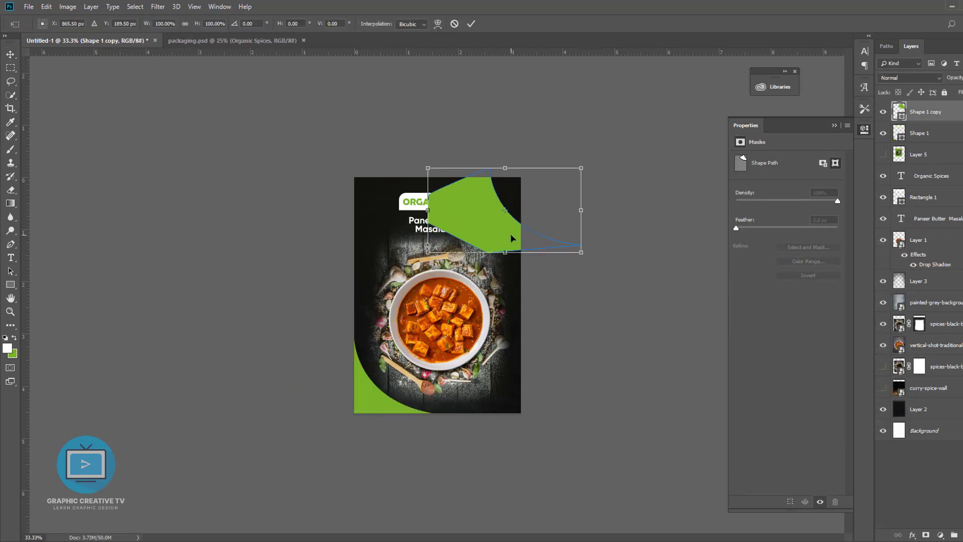
right_click(512, 237)
click(543, 365)
right_click(516, 233)
click(551, 372)
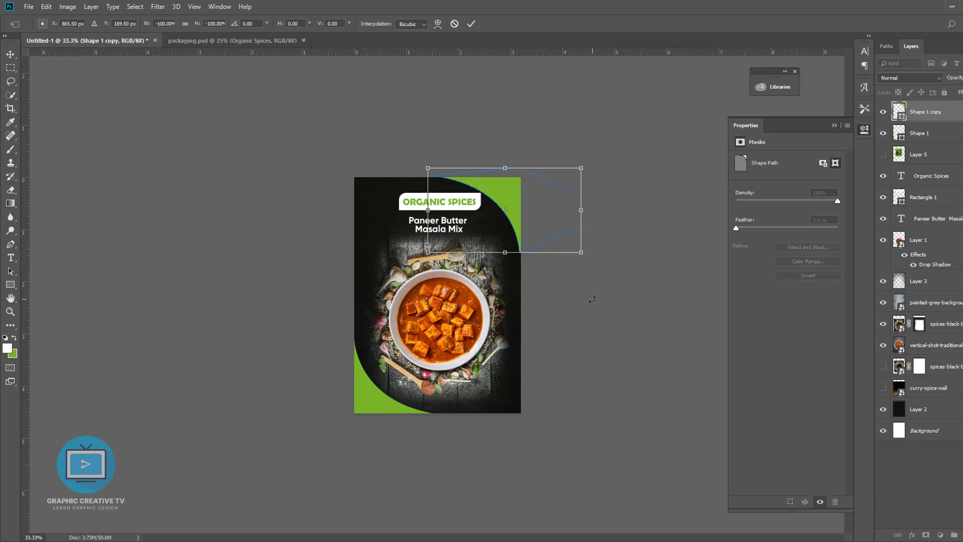
Apply the flip and move the top-right green corner shape further up and outward so it covers less of the poster
key(Return)
click(535, 303)
click(517, 216)
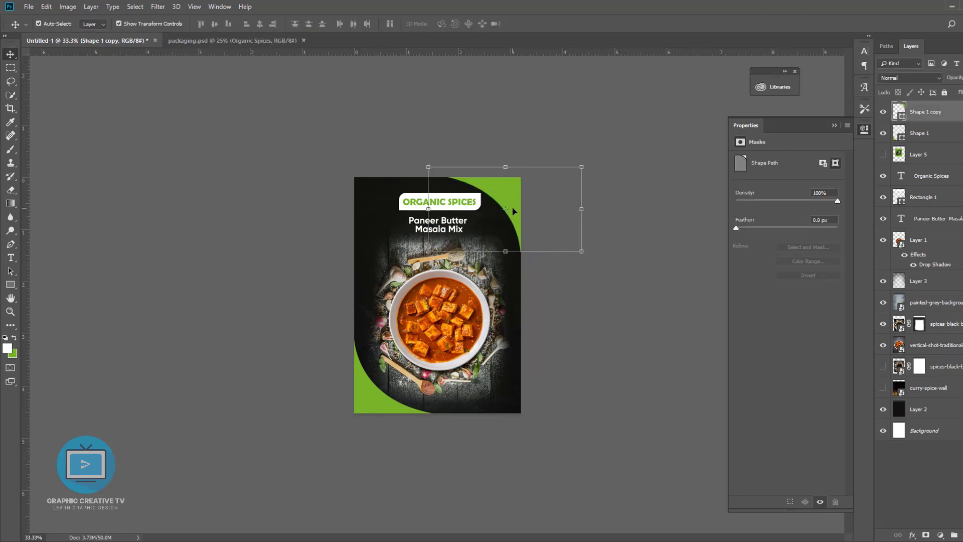
click(559, 299)
key(ctrl+plus)
click(504, 230)
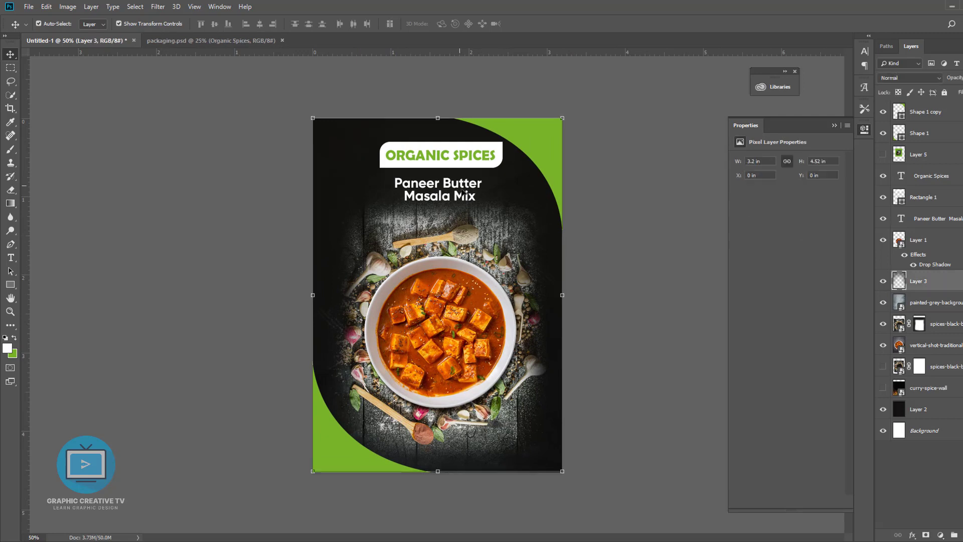
click(459, 194)
click(574, 152)
drag(548, 164, 558, 155)
click(574, 153)
Change the Organic Spices heading text colour to white (ffffff)
click(499, 147)
click(600, 220)
click(484, 155)
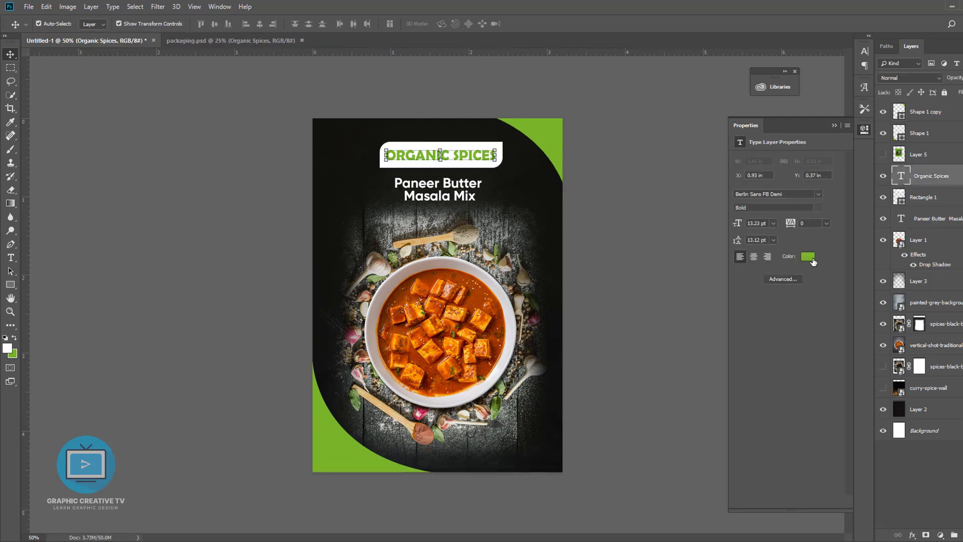
click(810, 259)
click(542, 195)
drag(664, 235, 610, 215)
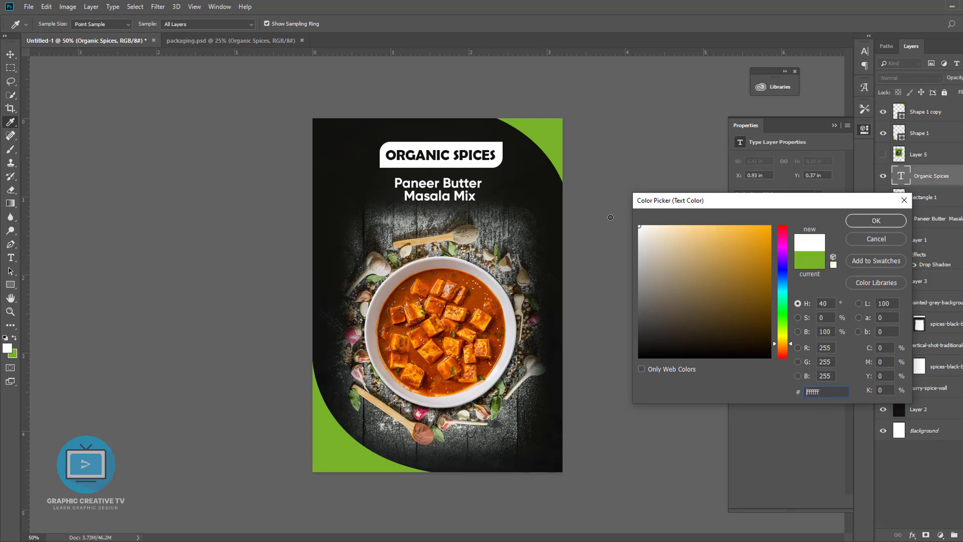
click(873, 222)
click(602, 173)
Remove the fill of the rectangle behind Organic Spices and give it a 5 px stroke in the poster's green
click(499, 151)
click(10, 284)
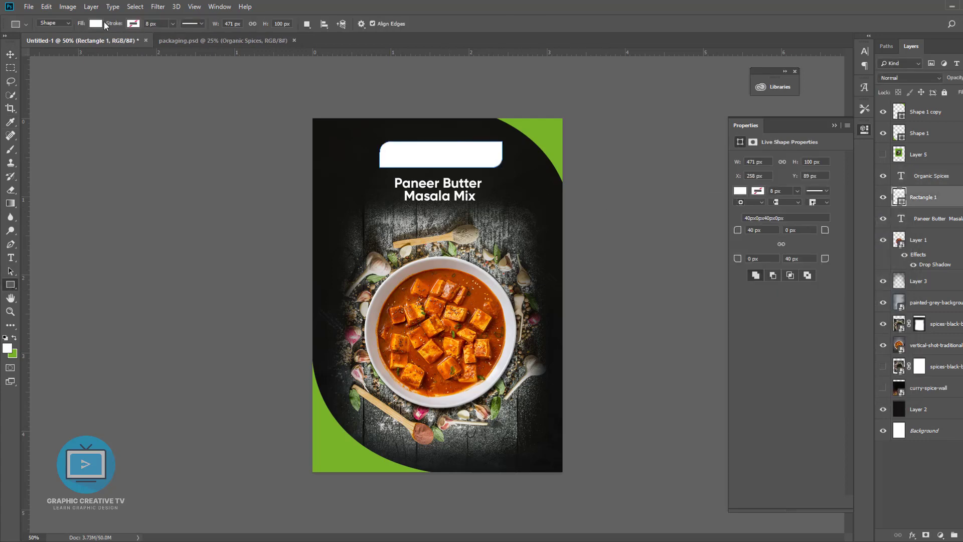
click(95, 24)
click(50, 44)
click(162, 22)
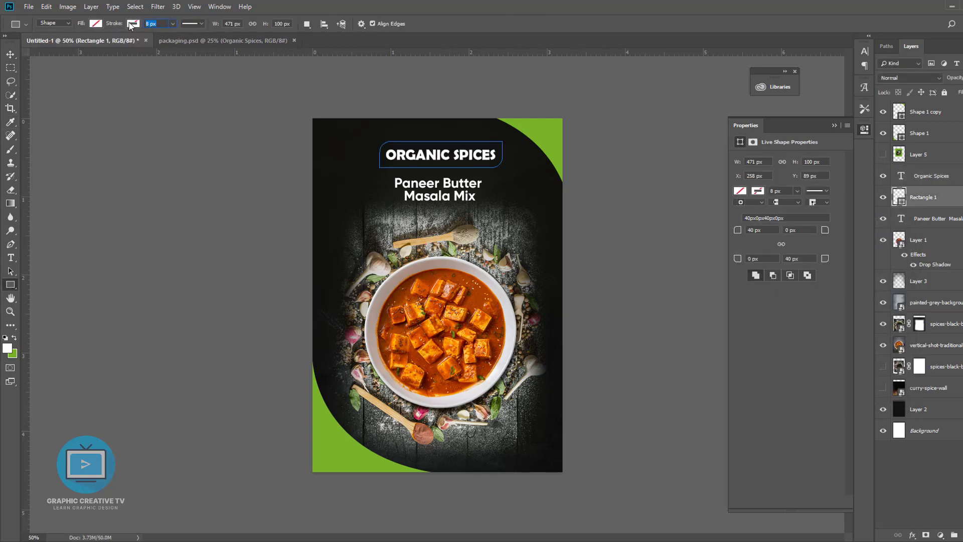
text(5)
key(Return)
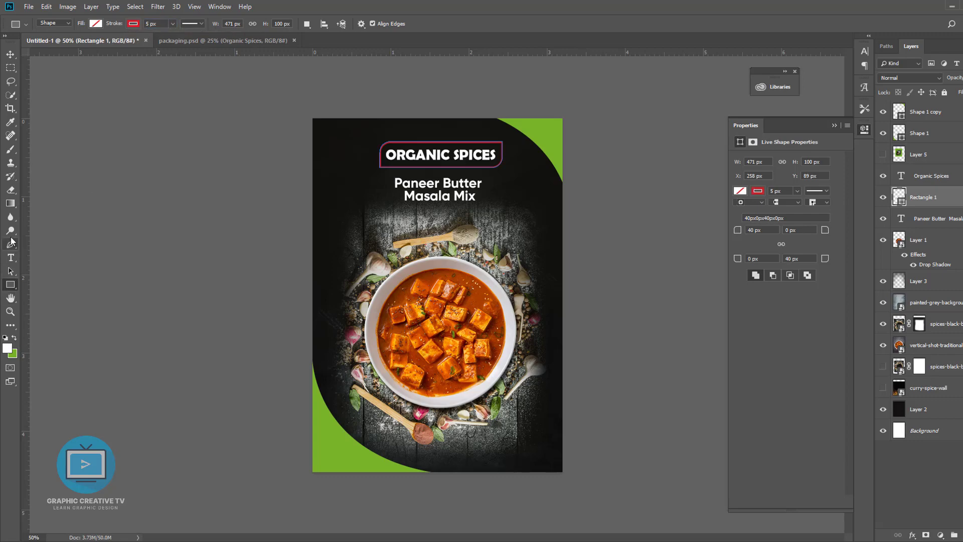
click(135, 24)
click(85, 78)
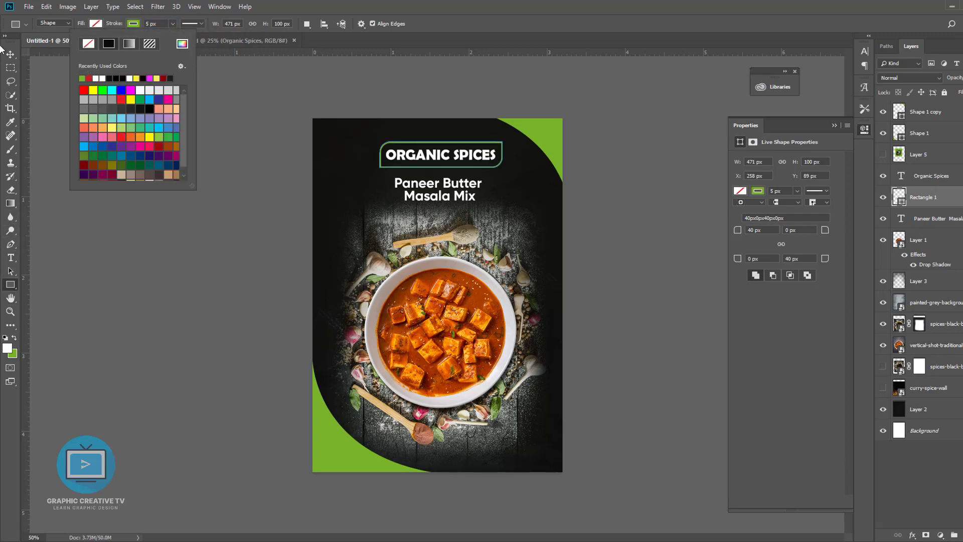
click(9, 54)
click(611, 271)
Move the Paneer Butter Masala Mix title slightly up and to the right beneath the Organic Spices heading
click(480, 172)
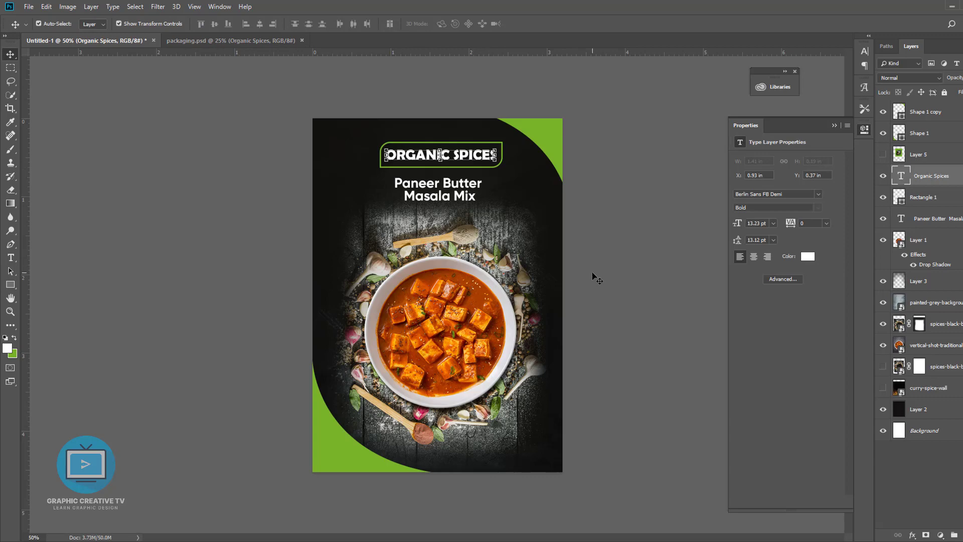
click(513, 188)
click(481, 156)
key(ctrl+plus)
click(537, 184)
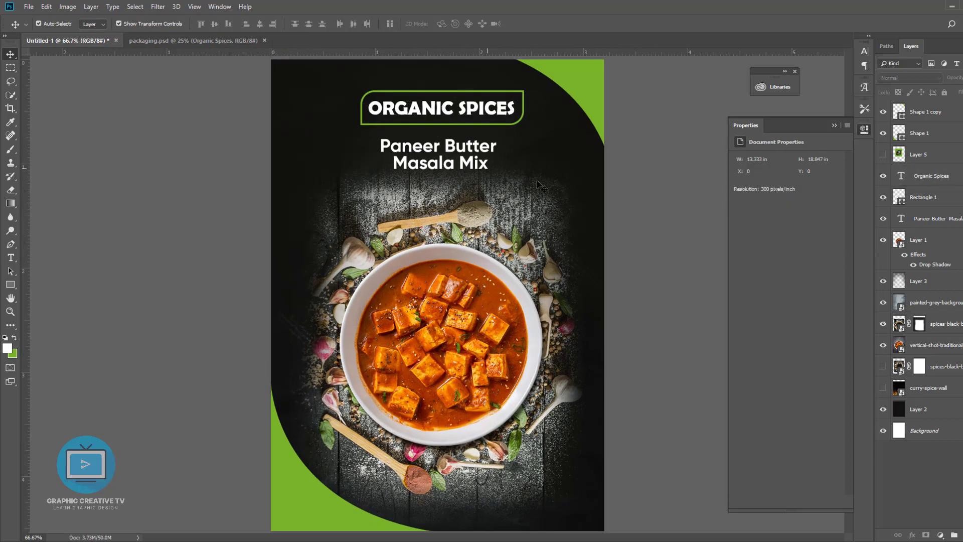
drag(465, 151, 469, 149)
click(466, 152)
click(462, 145)
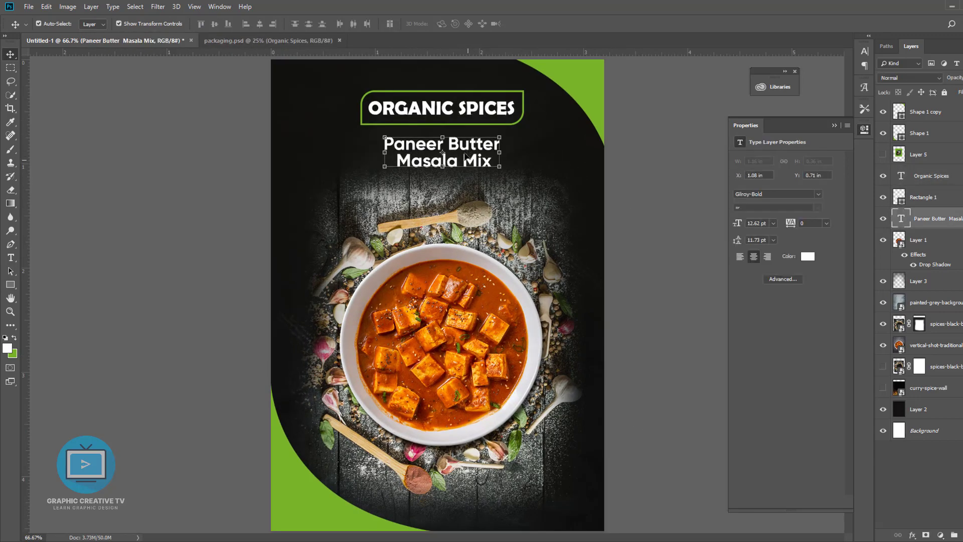
Move the Organic Spices heading, its rectangle outline and the Paneer Butter Masala Mix title down together by about 40 px
shift+click(458, 110)
shift+click(450, 125)
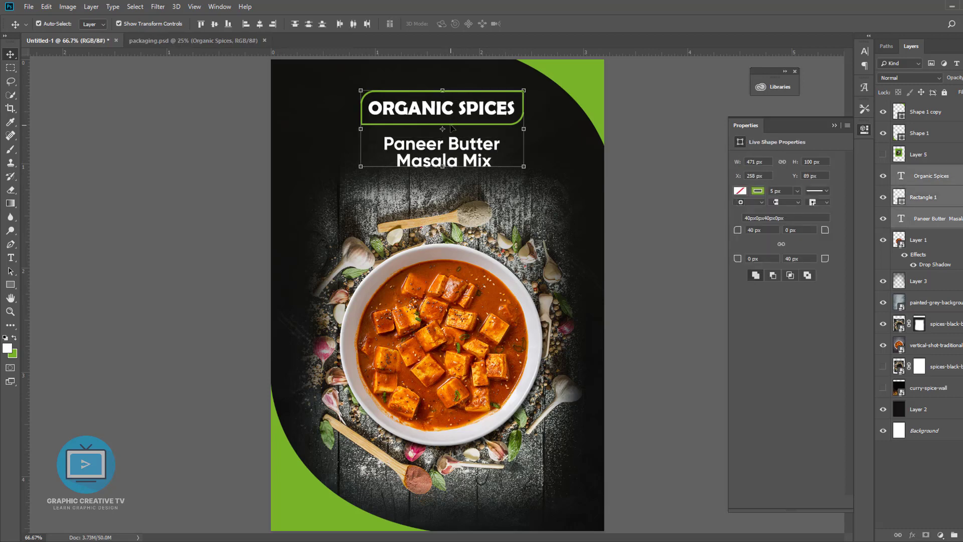
key(shift+Down)
key(shift+Down)
key(shift+Down)
key(shift+Down)
click(657, 356)
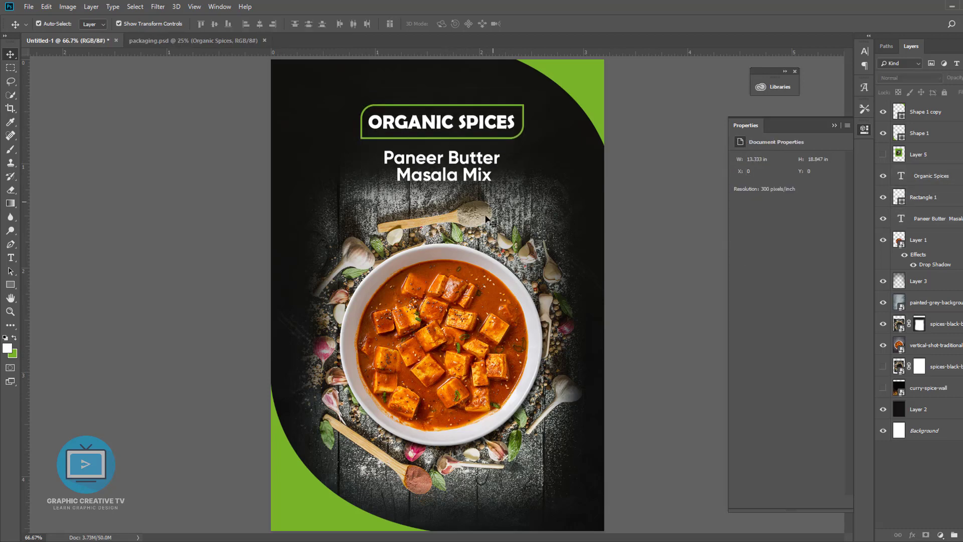
Add a white 10 px stroke positioned inside to the bottom-left green corner shape
click(556, 179)
click(643, 288)
click(467, 175)
click(656, 394)
click(322, 509)
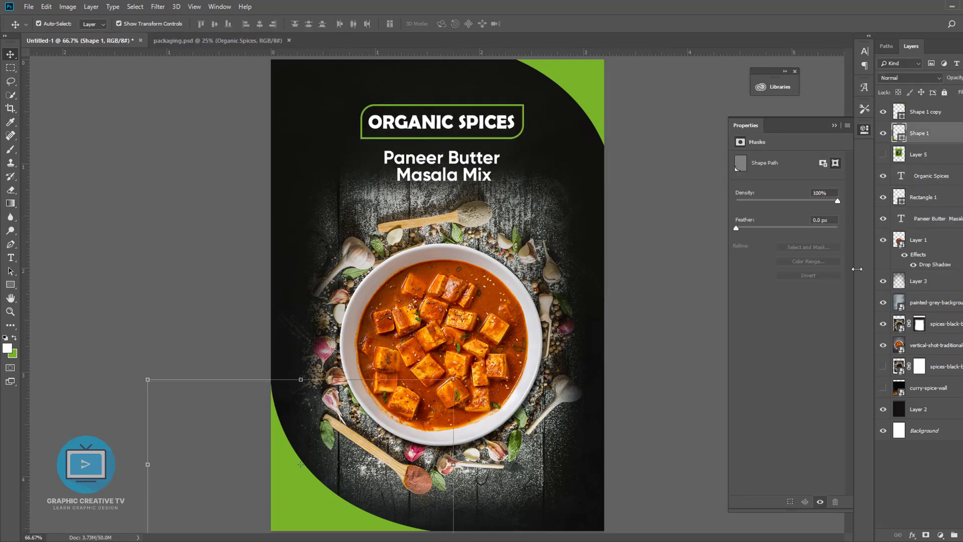
click(911, 535)
click(928, 461)
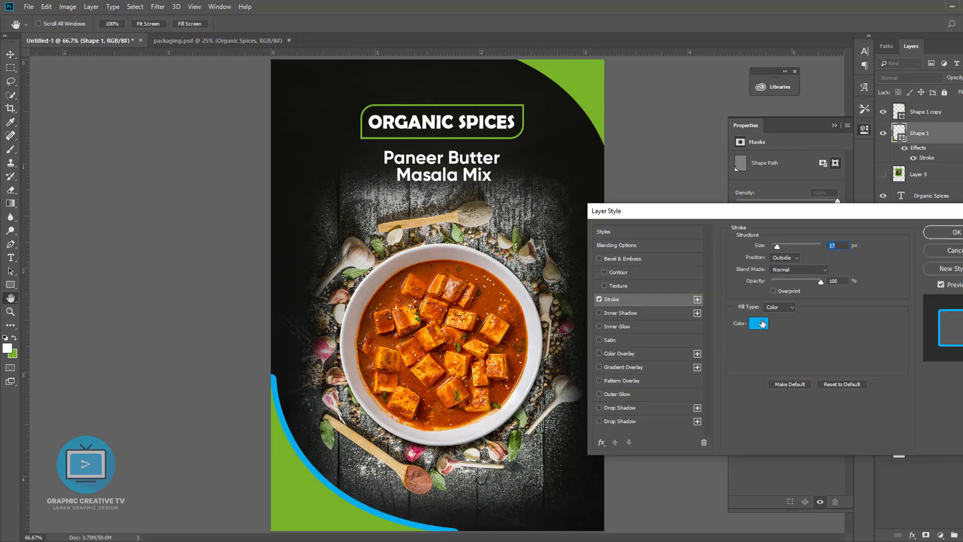
click(776, 274)
click(758, 323)
click(640, 226)
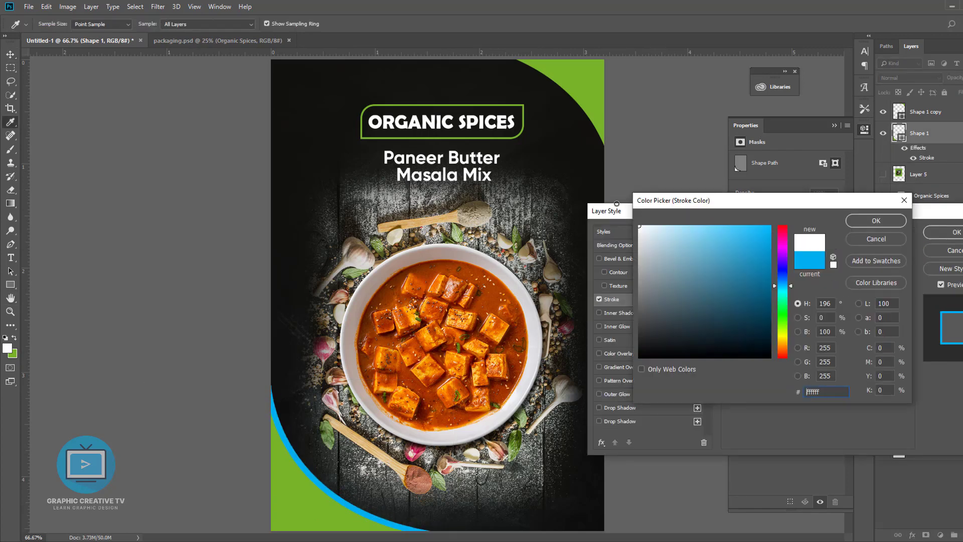
click(872, 222)
text(10)
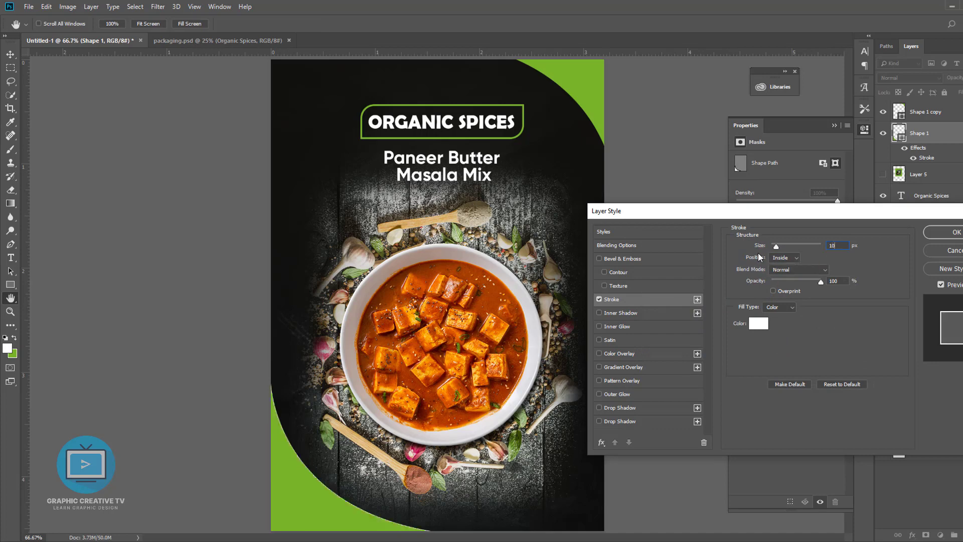
key(Return)
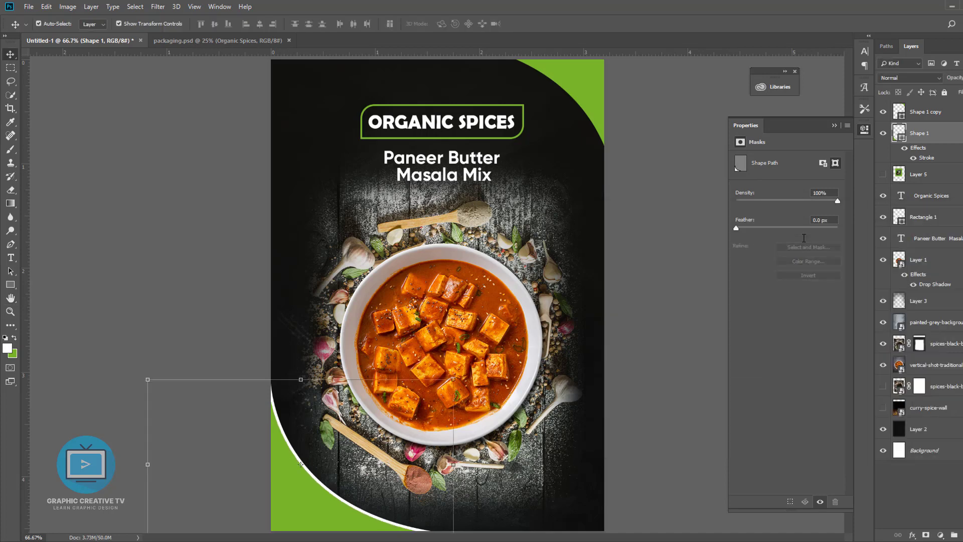
Reduce the bottom-left corner shape's stroke size to 5 px
double_click(926, 158)
text(5)
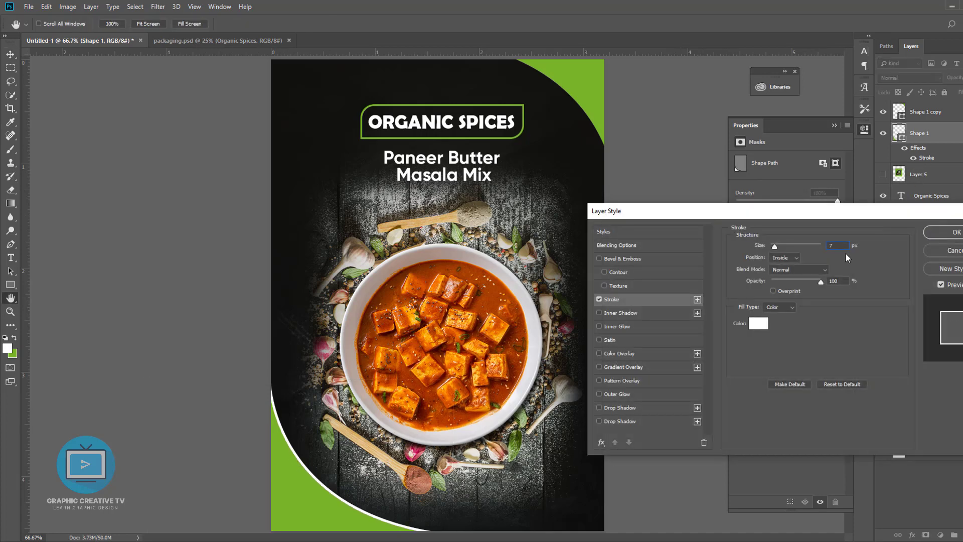
key(Return)
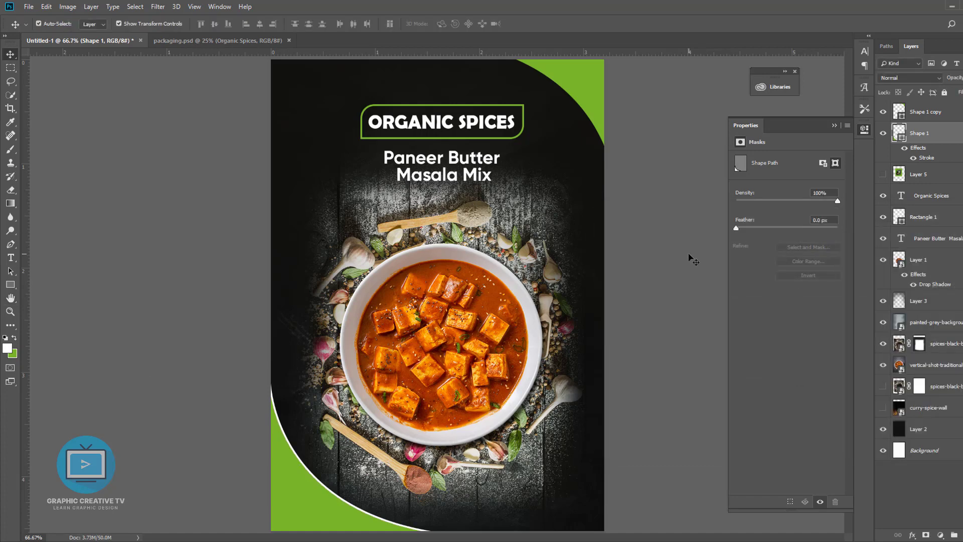
Add a matching white 5 px inside stroke to the top-right green corner shape
key(alt+bracketright)
click(925, 532)
click(875, 511)
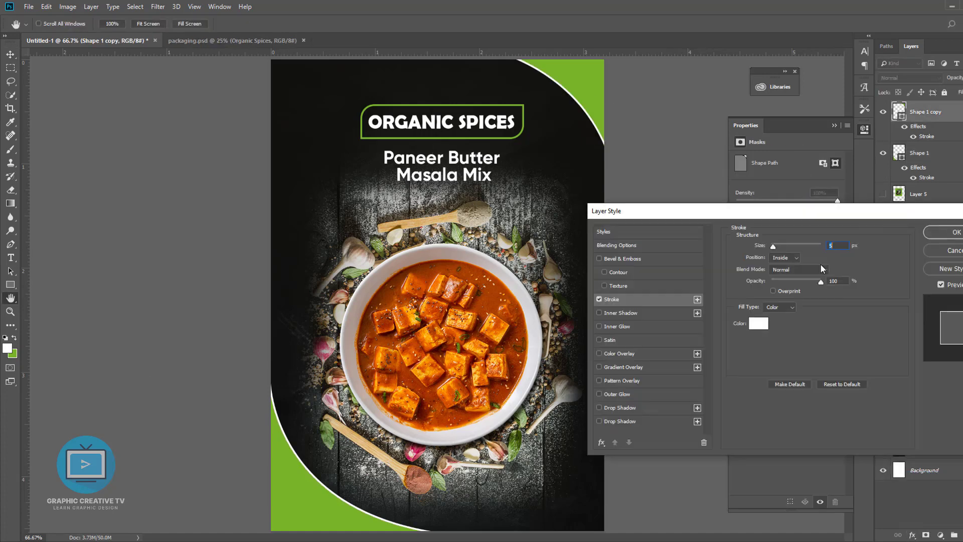
key(Return)
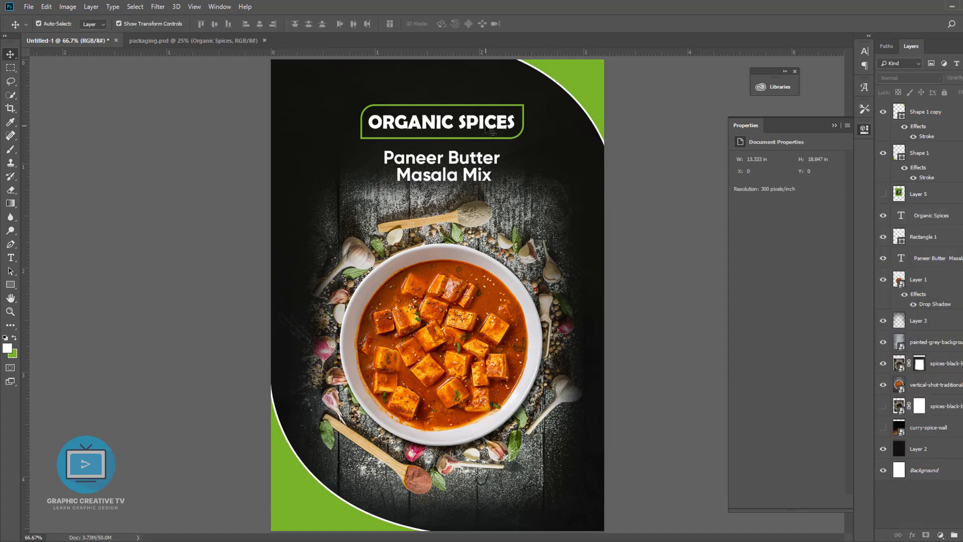
Switch to Notepad, copy the line "Instant Cooking Mix" and return to the poster
click(471, 160)
key(alt+Tab)
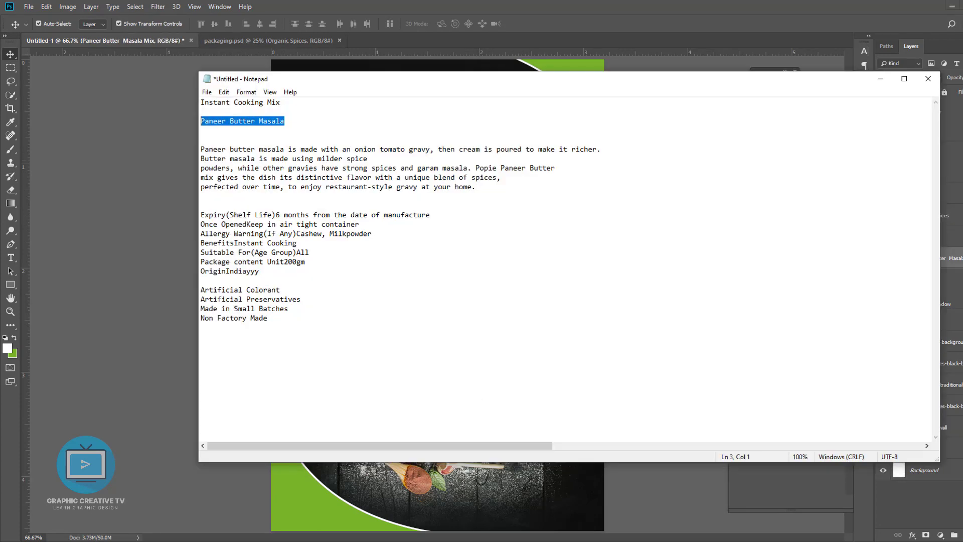
click(271, 122)
drag(290, 105, 179, 98)
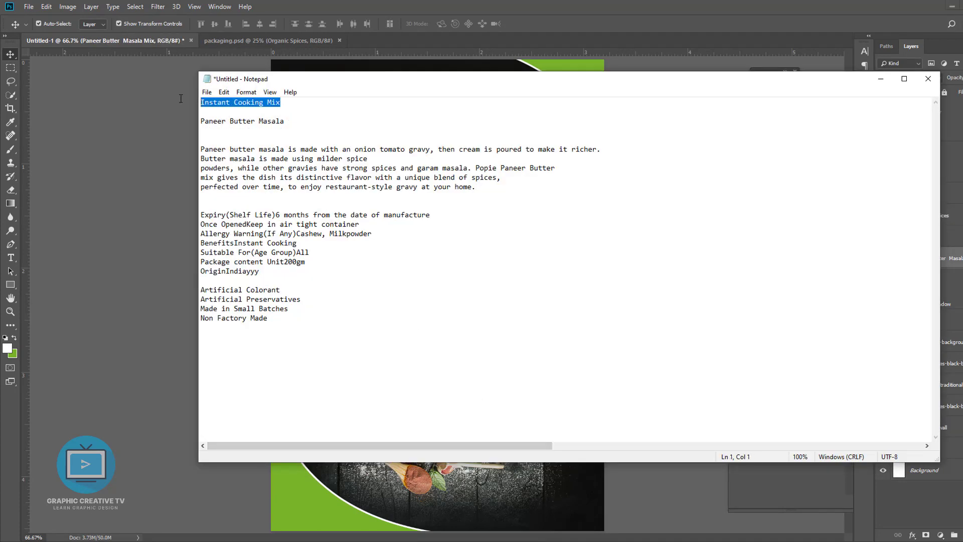
click(881, 79)
Delete the word "Mix" from the title so it reads "Paneer Butter Masala" on two lines
key(t)
key(BackSpace)
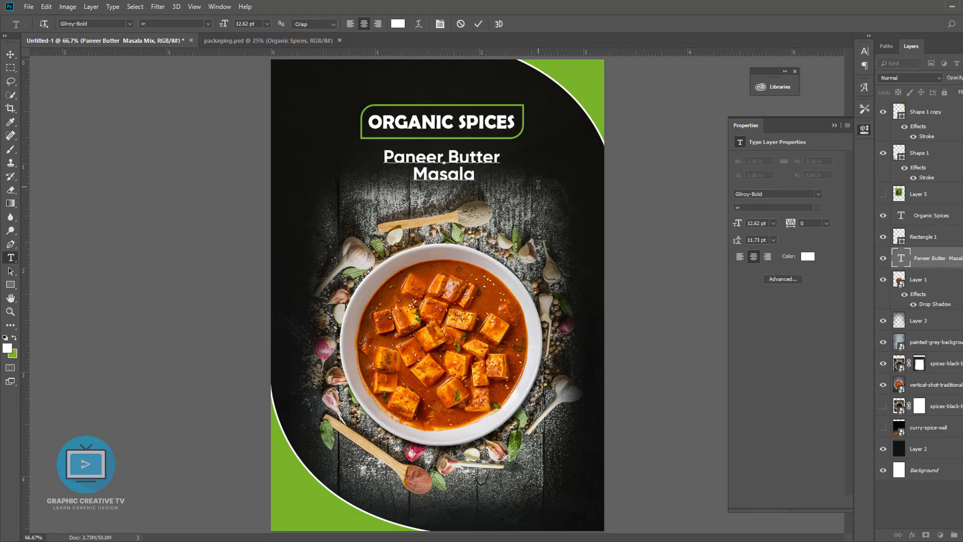
key(BackSpace)
key(BackSpace)
key(Return)
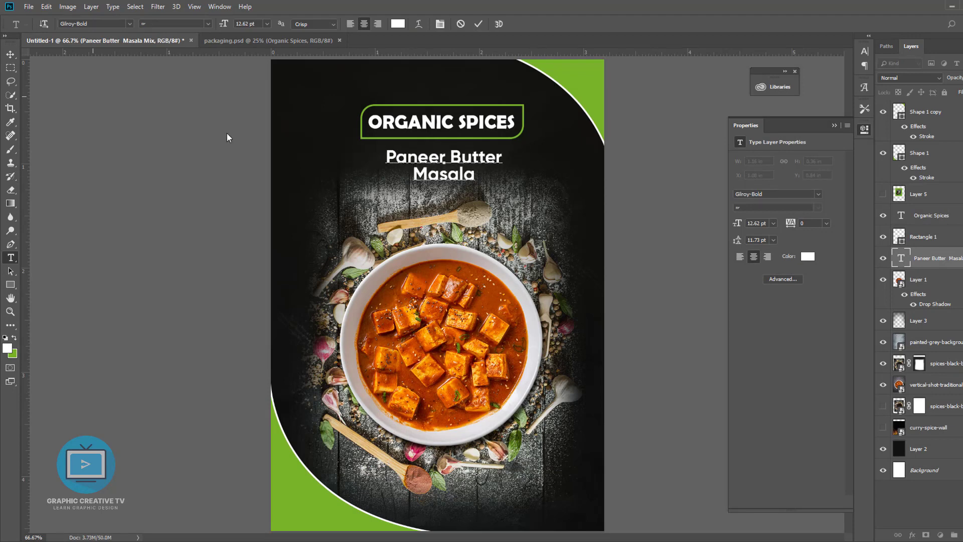
click(10, 54)
Centre the Paneer Butter Masala title horizontally on the poster
click(201, 105)
click(393, 158)
click(259, 24)
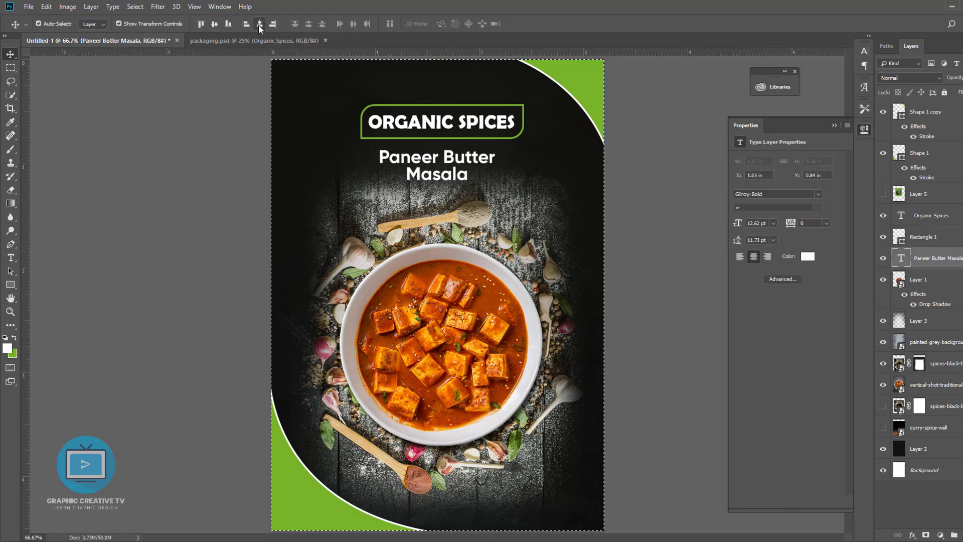
click(200, 230)
Add the white 16 pt Gilroy-Bold text "Instant Cooking Mix" near the poster's bottom edge
click(10, 258)
click(401, 503)
text(Instant Cooking Mix)
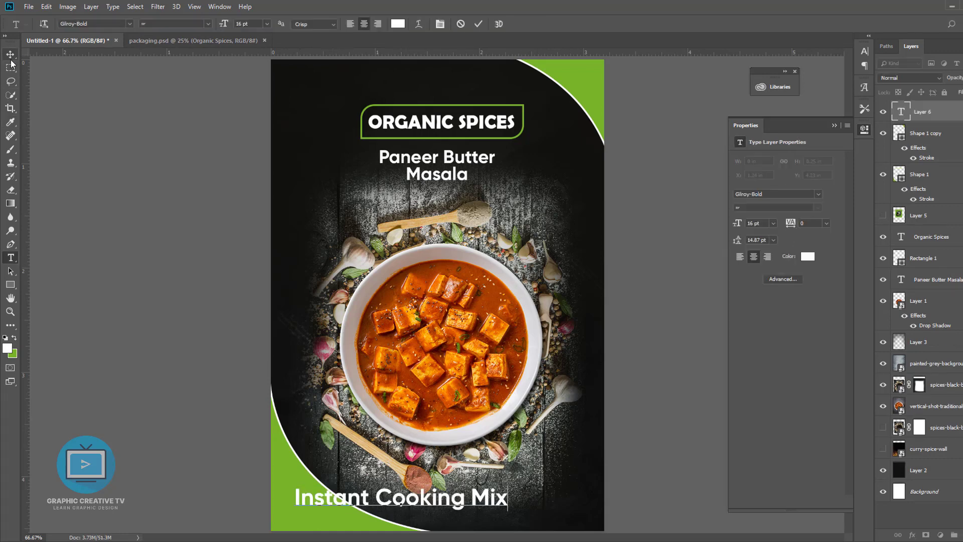
click(10, 54)
Scale the Instant Cooking Mix text to about 50% and move it to the poster's bottom-right corner
key(ctrl+t)
drag(295, 486, 400, 497)
drag(479, 511, 551, 512)
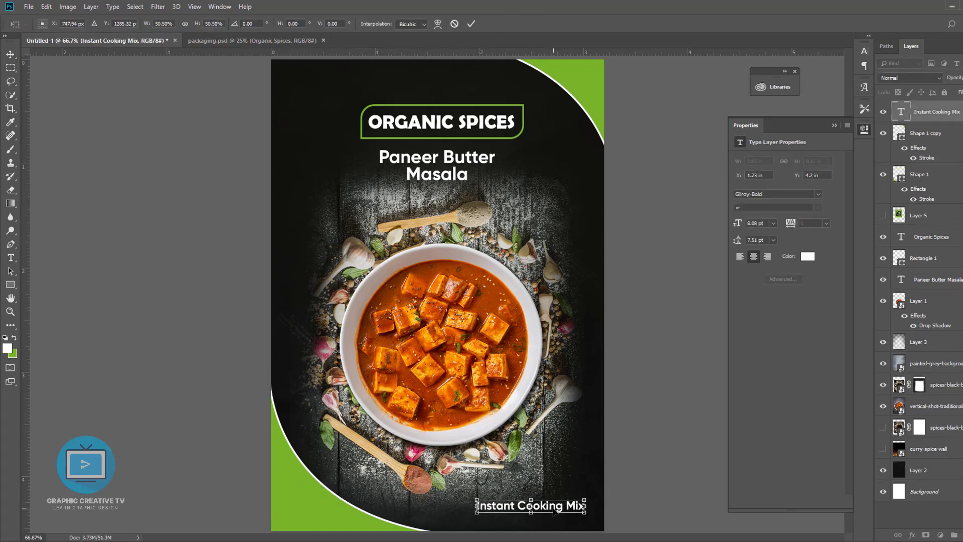
key(Return)
Recolour the Instant Cooking Mix text with the green sampled from the bottom-left corner shape
click(807, 256)
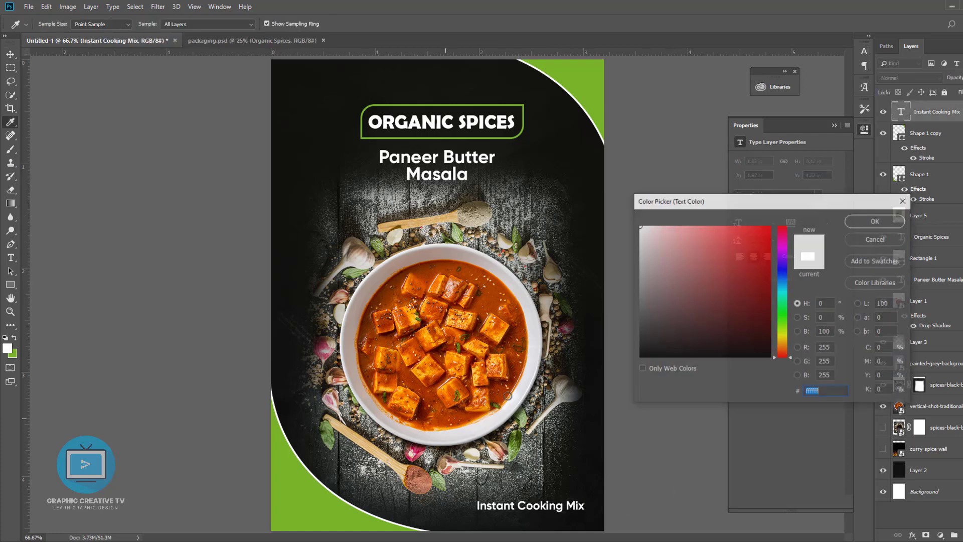
click(322, 498)
click(861, 224)
click(642, 458)
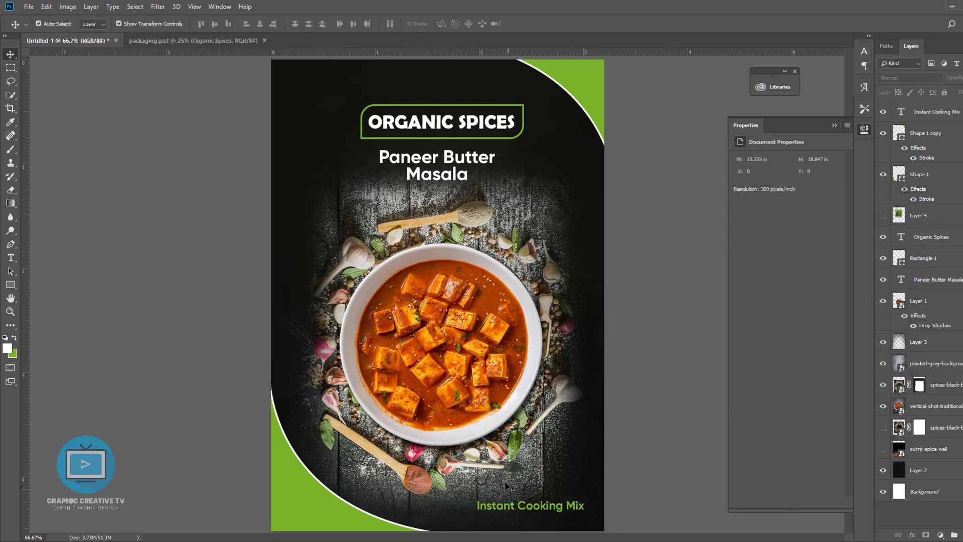
Move the Instant Cooking Mix text directly beneath the Paneer Butter Masala title and shift the title slightly up
click(516, 506)
click(639, 464)
drag(550, 510, 455, 162)
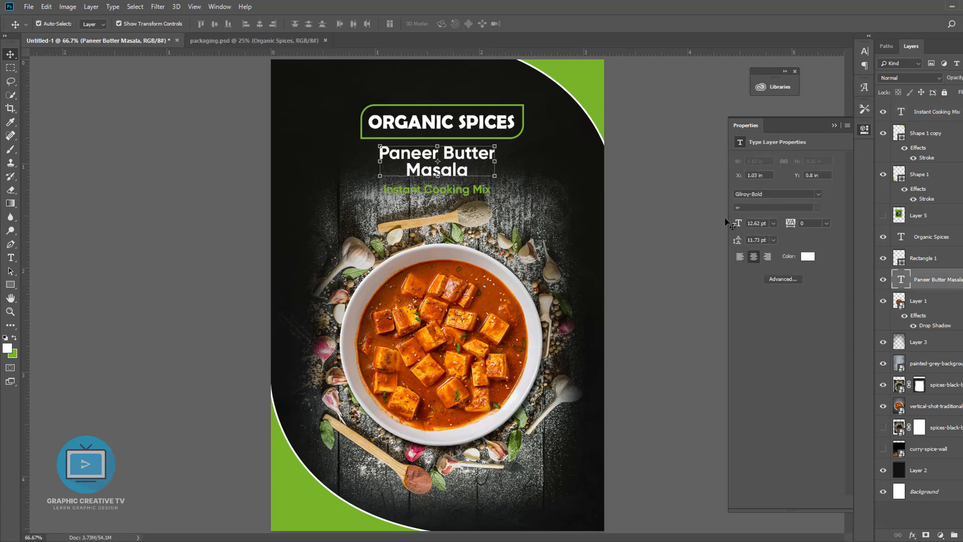
click(807, 256)
click(782, 338)
drag(724, 236, 727, 216)
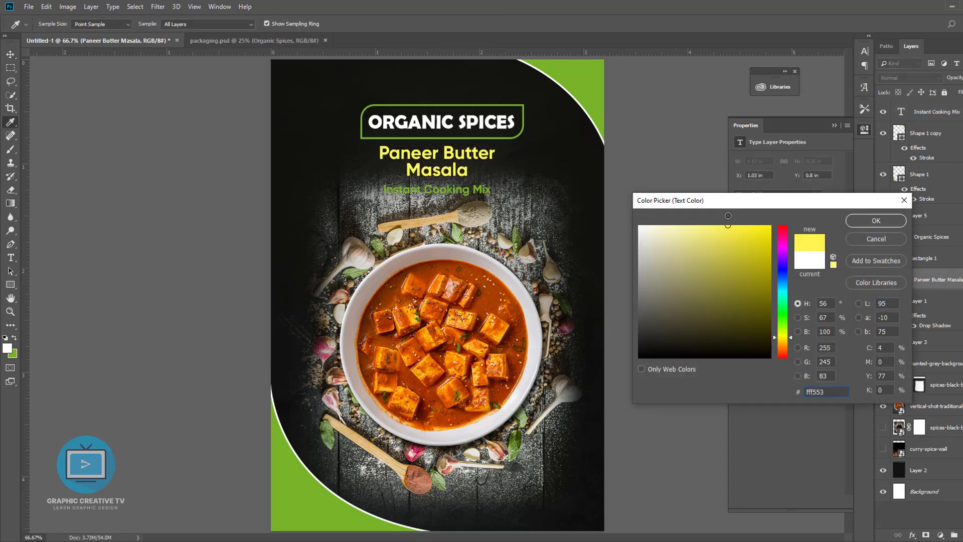
click(875, 238)
Put the Paneer Butter Masala title on a single line, scale it to 11.72 pt and move it slightly down
click(469, 127)
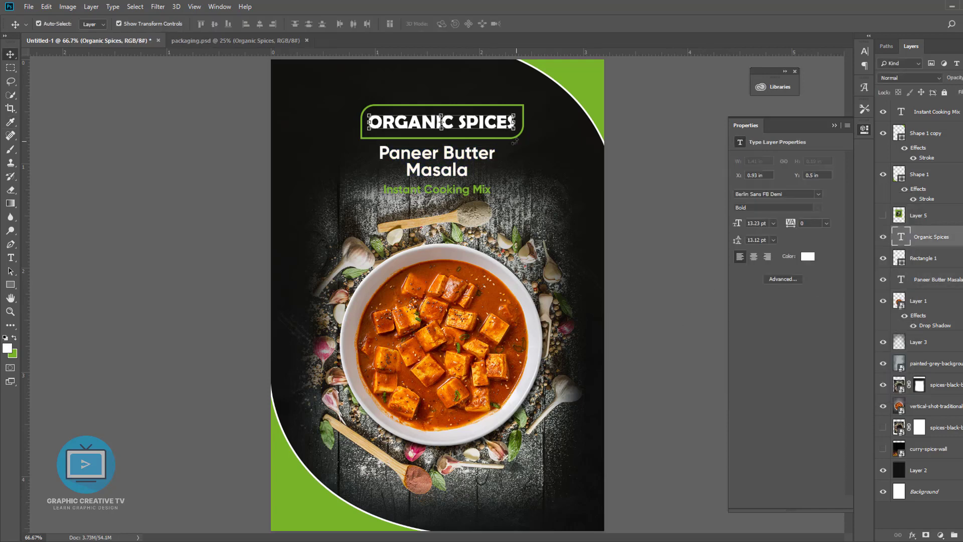
click(402, 160)
key(t)
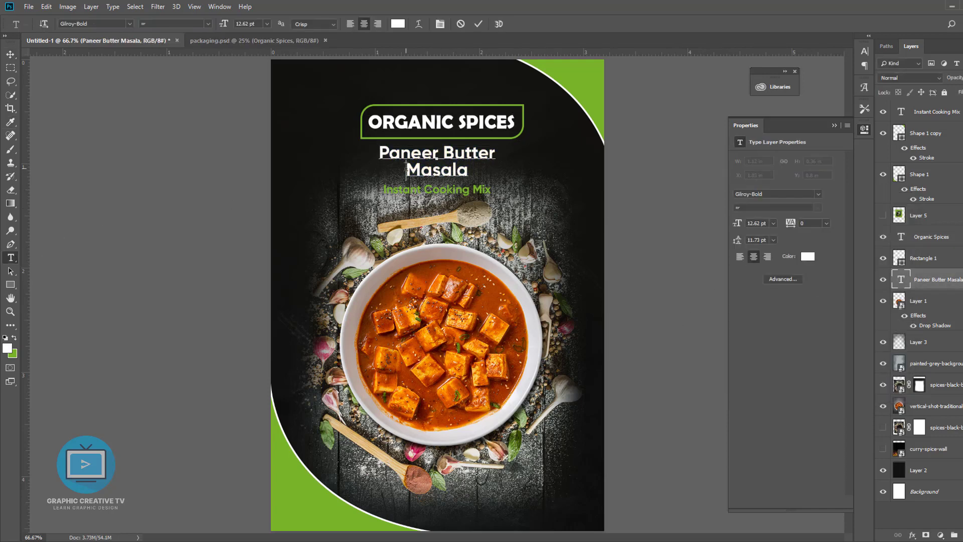
key(BackSpace)
click(10, 54)
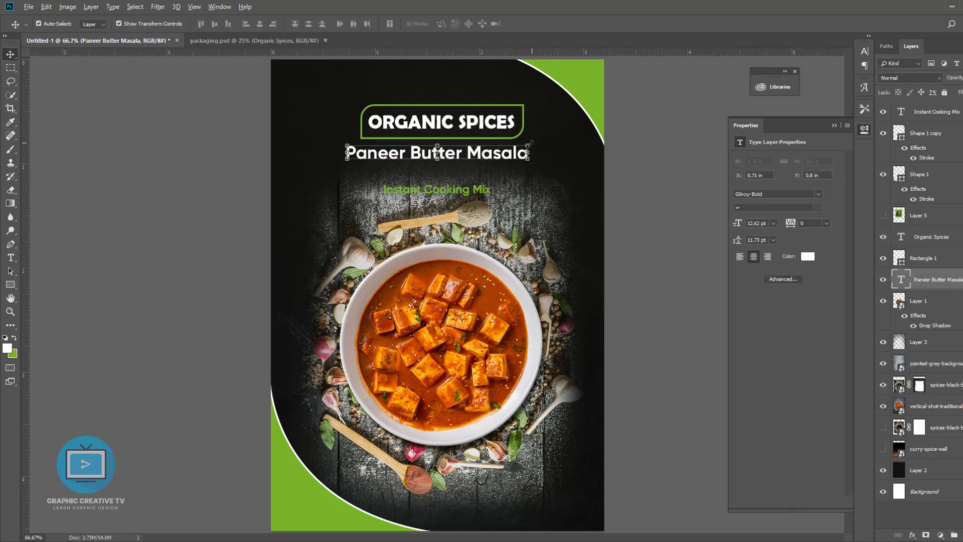
drag(530, 144, 502, 162)
key(Return)
click(457, 194)
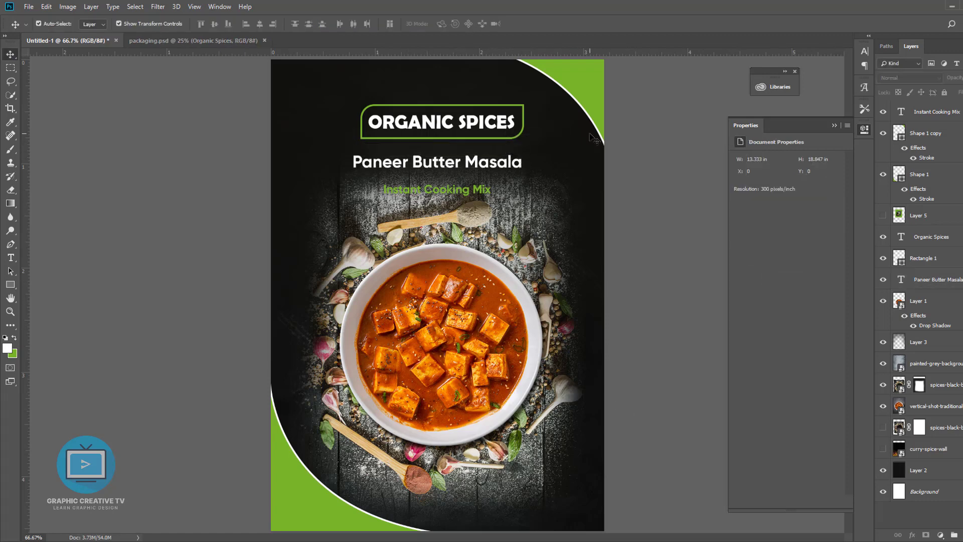
Show the curry-spice-wall image, raise it above the corner shapes, scale it to 25.65% and rotate it about -153° over the poster's top-left corner
click(883, 448)
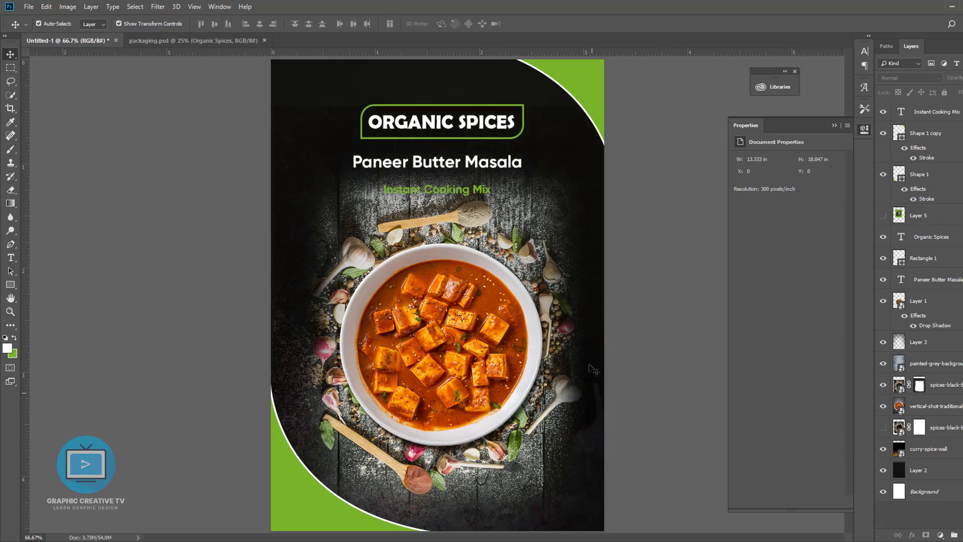
drag(927, 350, 928, 123)
drag(436, 348, 402, 333)
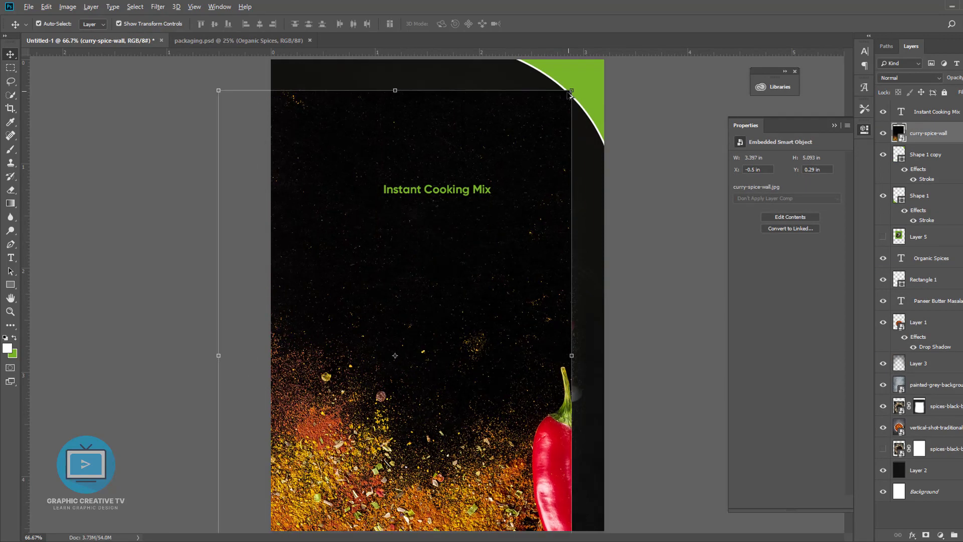
drag(571, 92, 356, 483)
drag(440, 439, 405, 223)
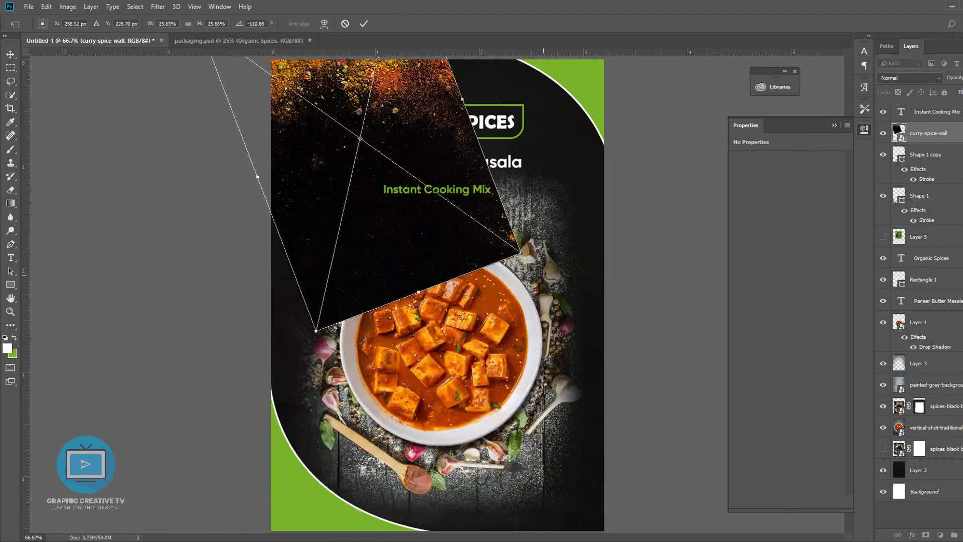
drag(539, 266, 622, 104)
drag(486, 152, 445, 118)
key(Return)
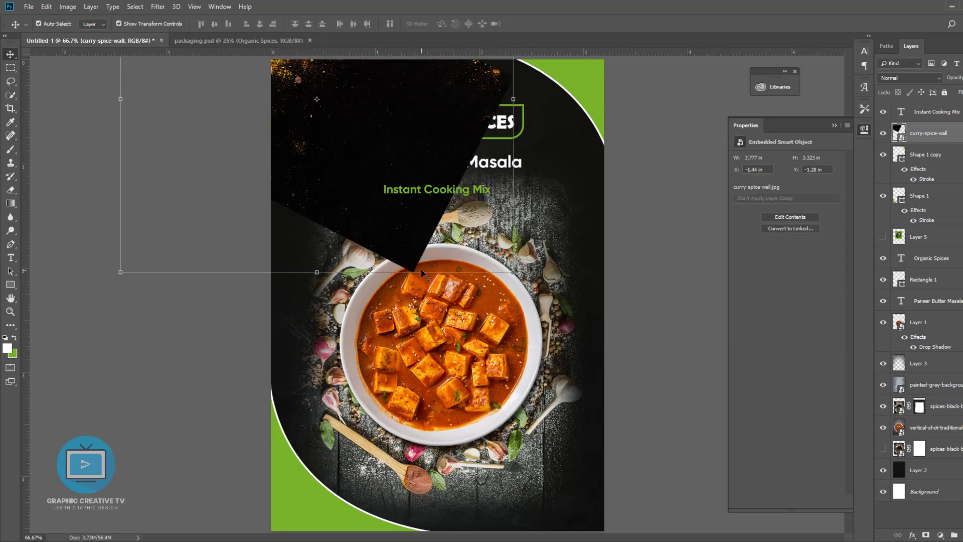
Nudge the curry-spice-wall image slightly up and to the right, keeping its proportions
alt+click(511, 272)
drag(412, 271, 422, 266)
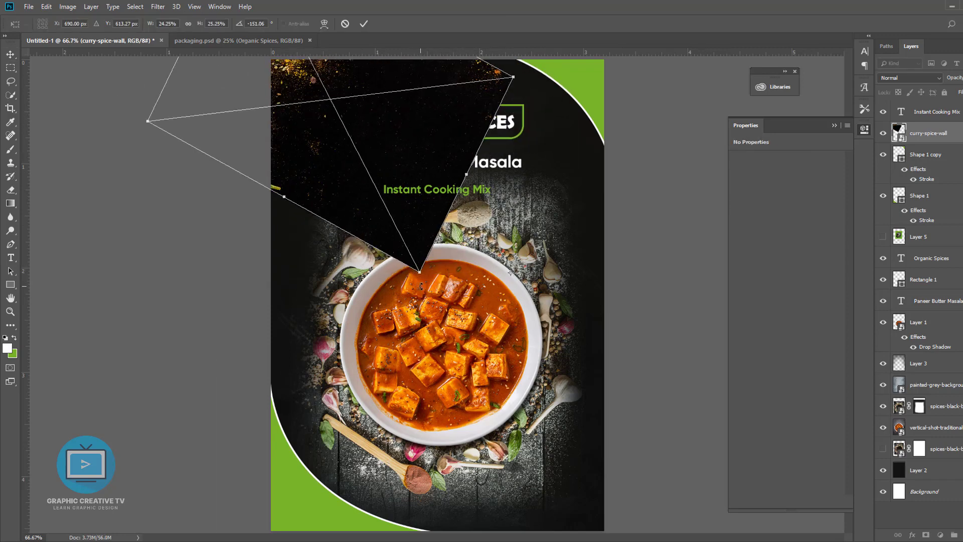
key(ctrl+z)
drag(458, 160, 470, 143)
key(Return)
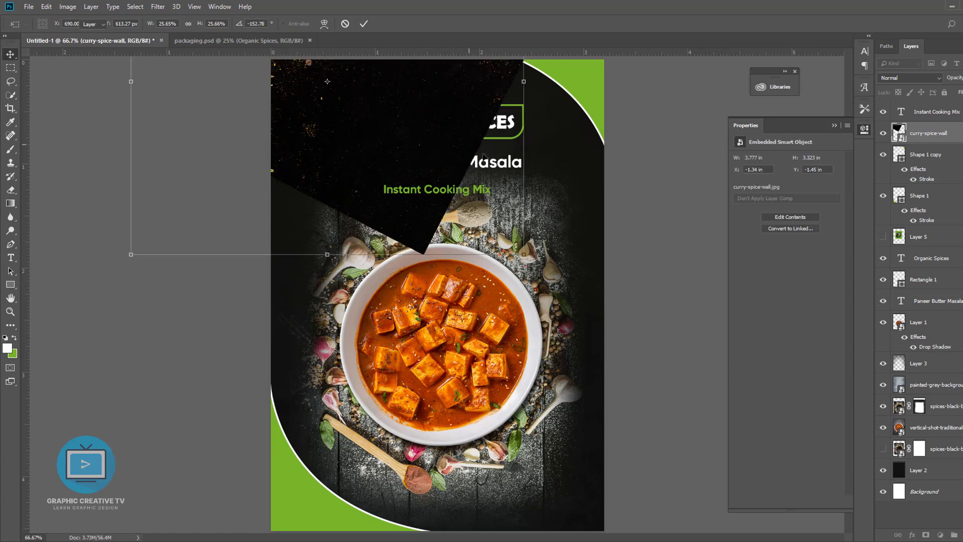
Reorder the curry-spice-wall layer between Layer 3 and the bowl layer and shift the image slightly down and right
drag(926, 133, 932, 357)
drag(407, 224, 446, 256)
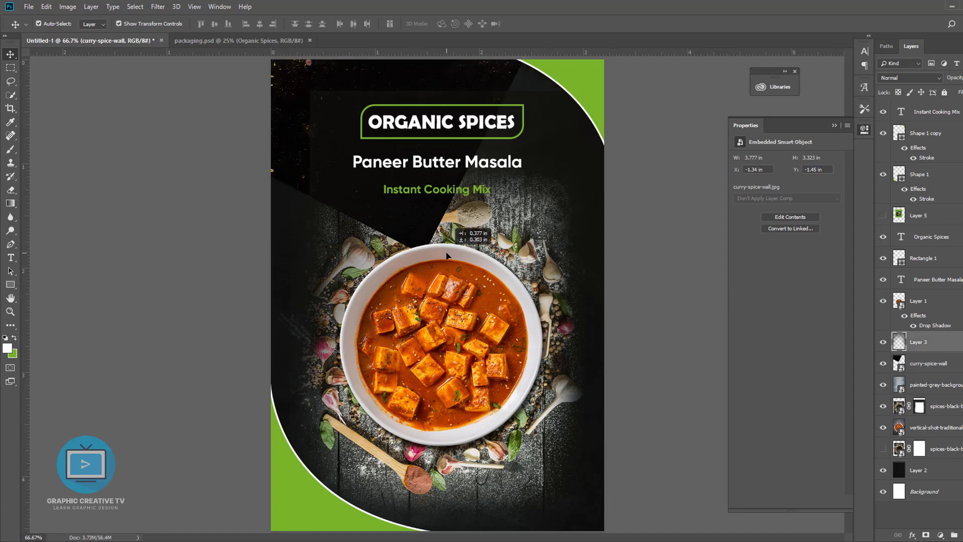
key(ctrl+z)
drag(946, 365, 926, 331)
drag(424, 207, 440, 220)
Add a layer mask to the curry-spice-wall image and brush its hard lower edges away in black
click(924, 534)
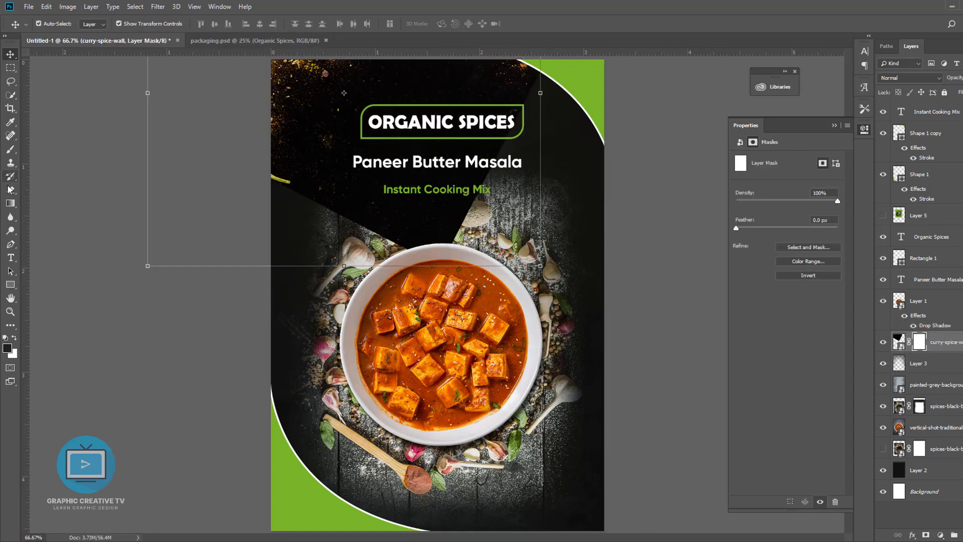
key(d)
key(x)
key(b)
drag(493, 236, 301, 231)
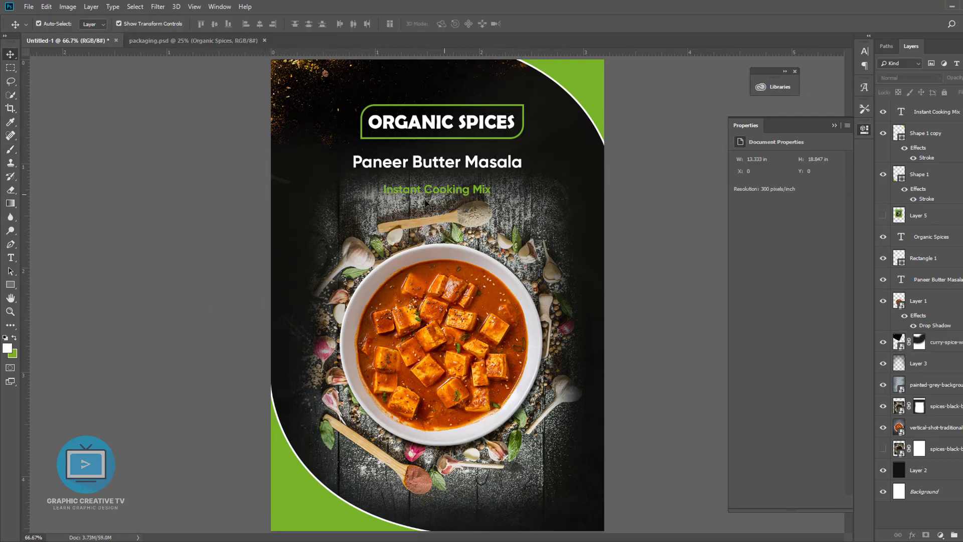
Nudge the title slightly up, move the Instant Cooking Mix text to the poster's bottom-right corner and show the guides
click(447, 163)
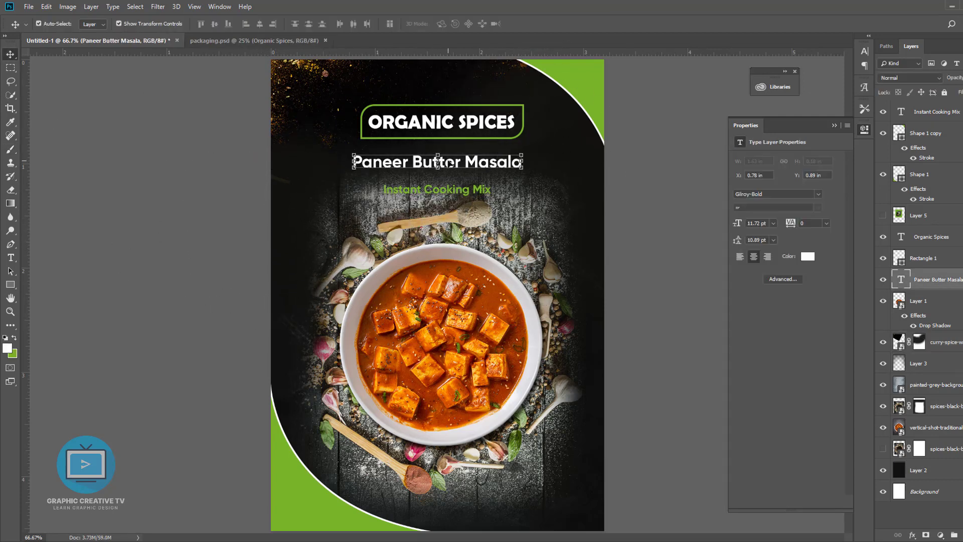
key(shift+Up)
drag(461, 191, 534, 495)
key(ctrl+semicolon)
Move the curry bowl and the visible spices background image up together by 50 px
click(485, 346)
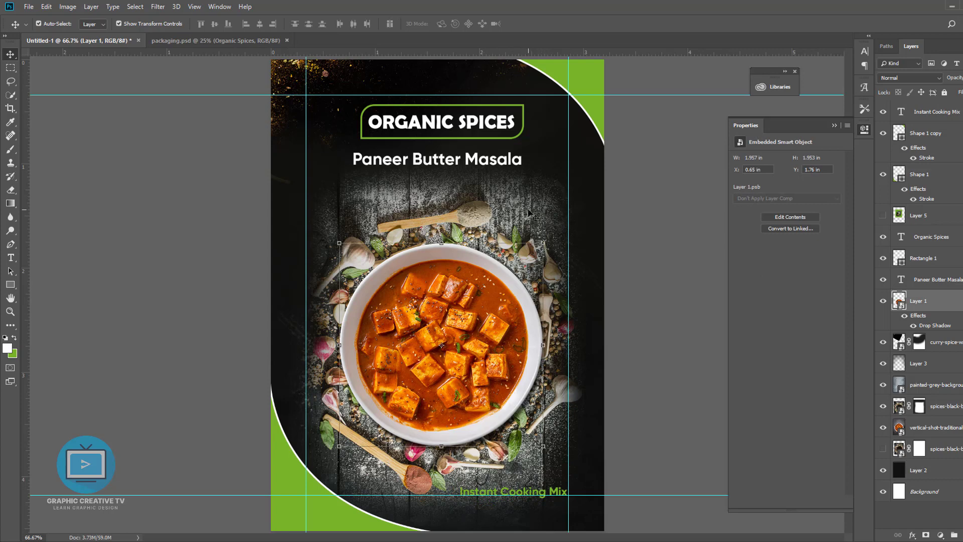
ctrl+click(934, 405)
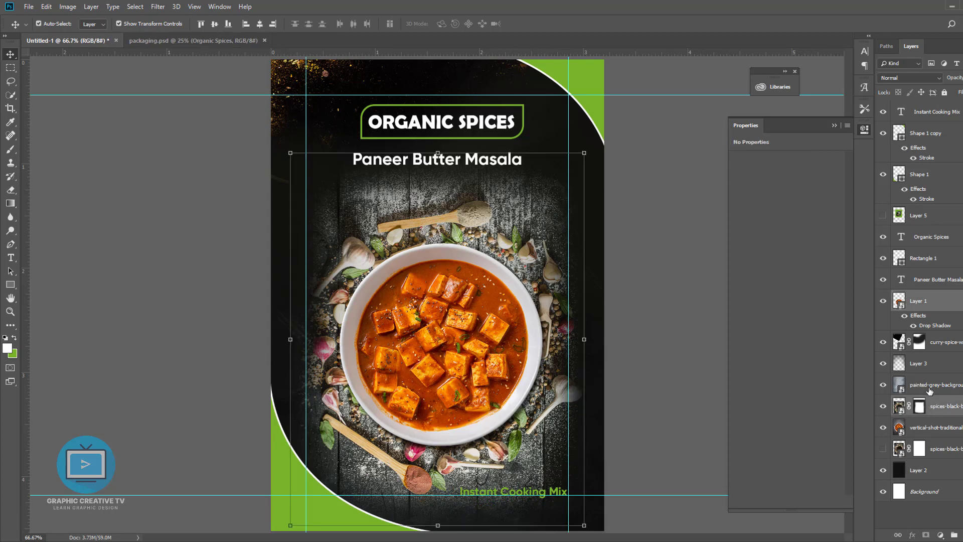
key(shift+Up)
key(shift+Up)
key(shift+Up)
key(shift+Up)
key(shift+Up)
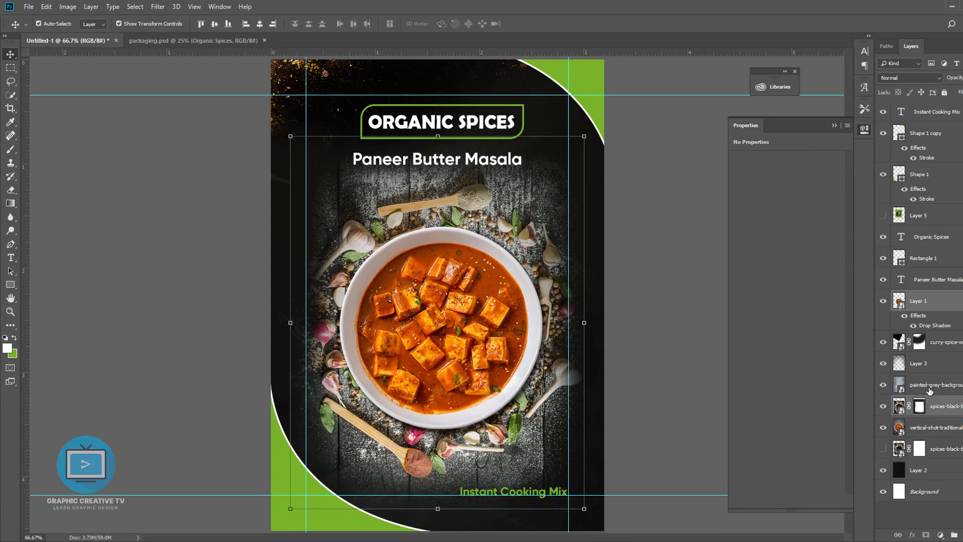
click(642, 409)
Add the text "500g" in 16 pt Gilroy-Bold near the poster's left edge
key(t)
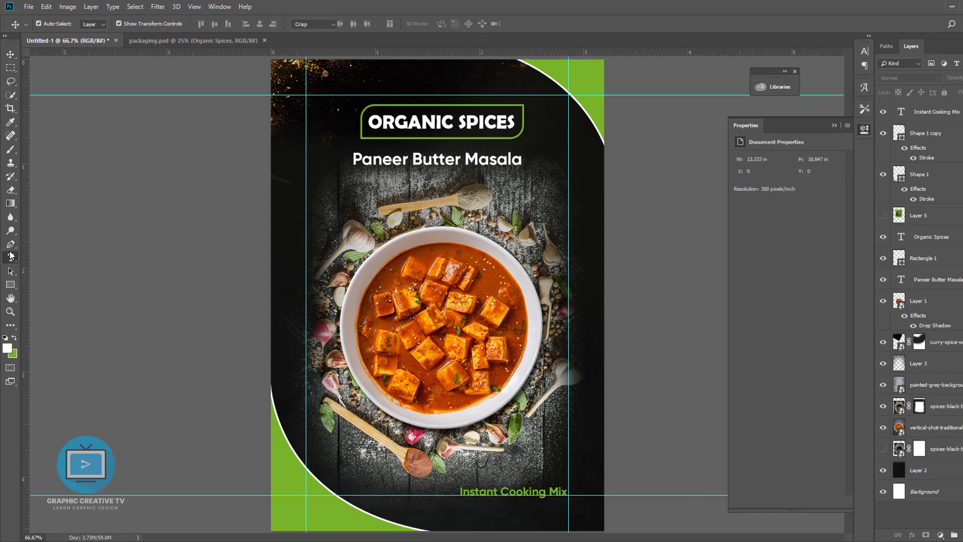
click(277, 184)
text(500)
text(G)
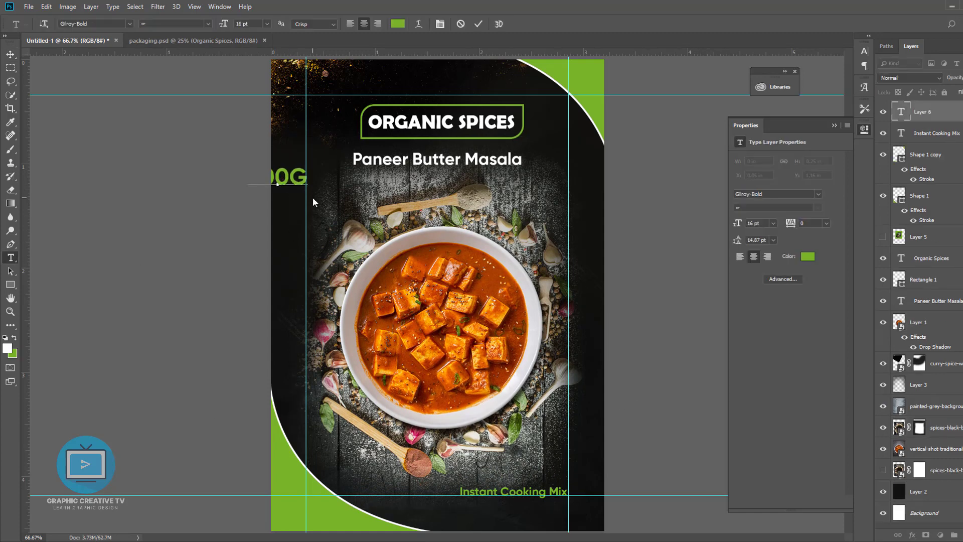
key(BackSpace)
text(g)
click(11, 55)
Scale the 500g text to 11.38 pt near the bottom-left corner shape and recolour it white
drag(283, 178, 356, 486)
key(Return)
click(808, 256)
click(639, 221)
key(Return)
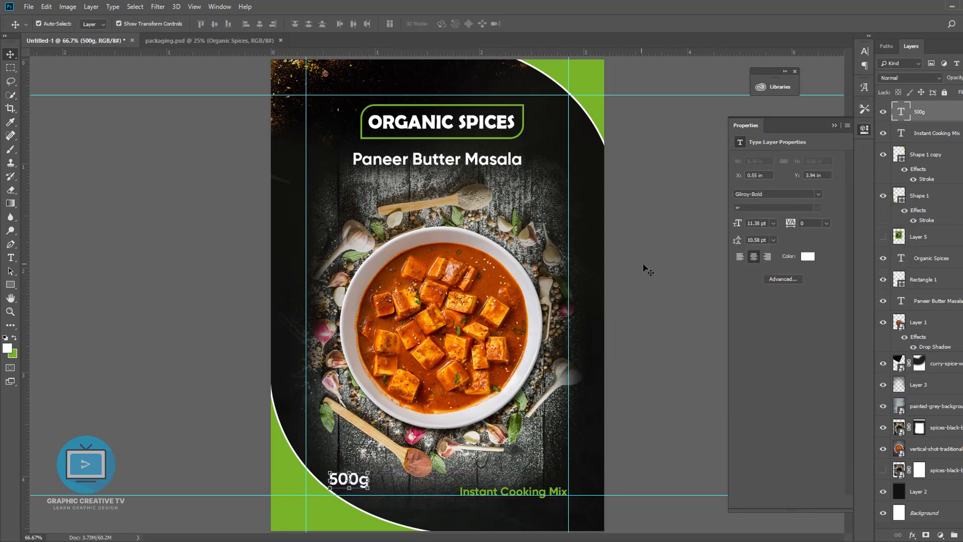
click(629, 454)
Move the 500g text directly above Instant Cooking Mix, aligned with the right guide
drag(355, 481, 554, 477)
click(626, 436)
click(434, 489)
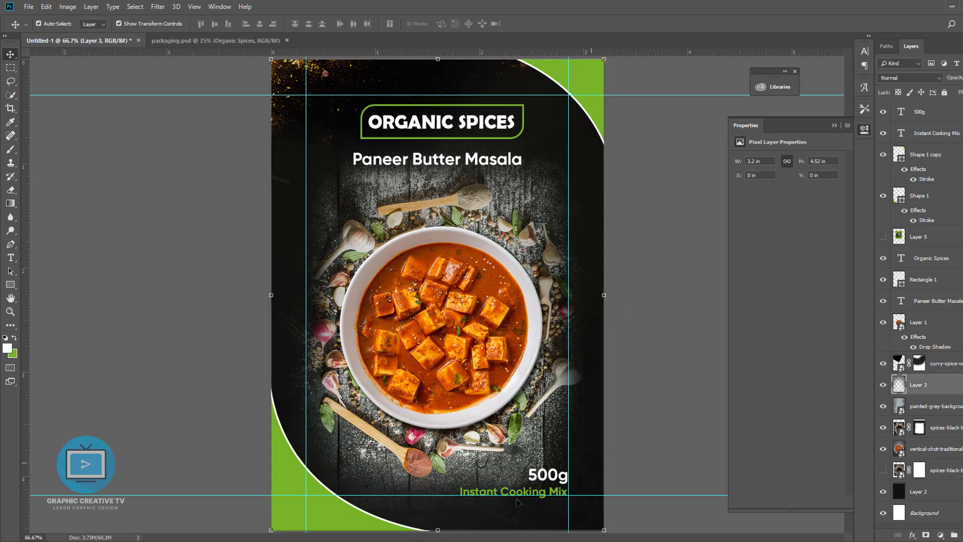
Shift the Paneer Butter Masala title up to sit just beneath the outlined Organic Spices heading
click(442, 321)
drag(448, 162, 448, 160)
key(shift+Up)
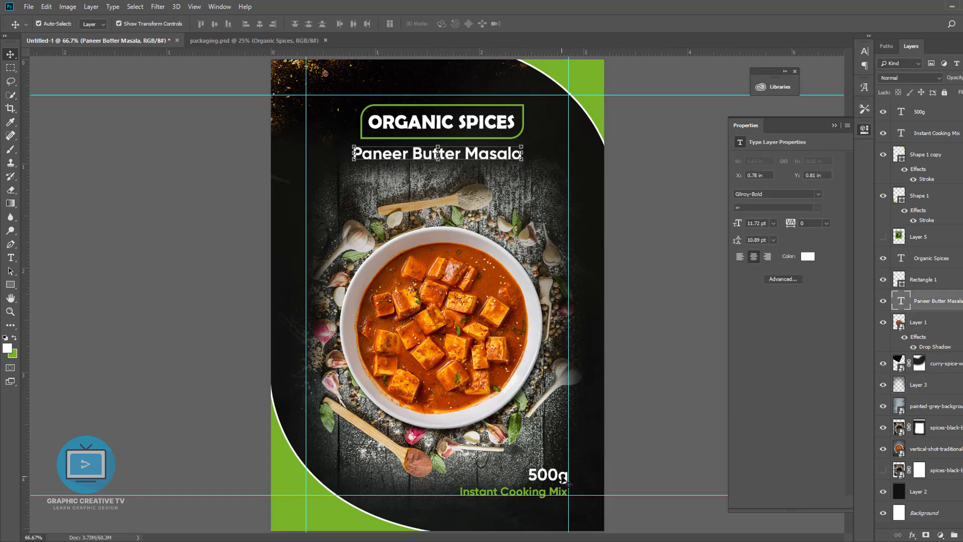
Move the curry bowl and the Layer 3 shading up together by about 0.1 in
click(603, 459)
shift+click(497, 344)
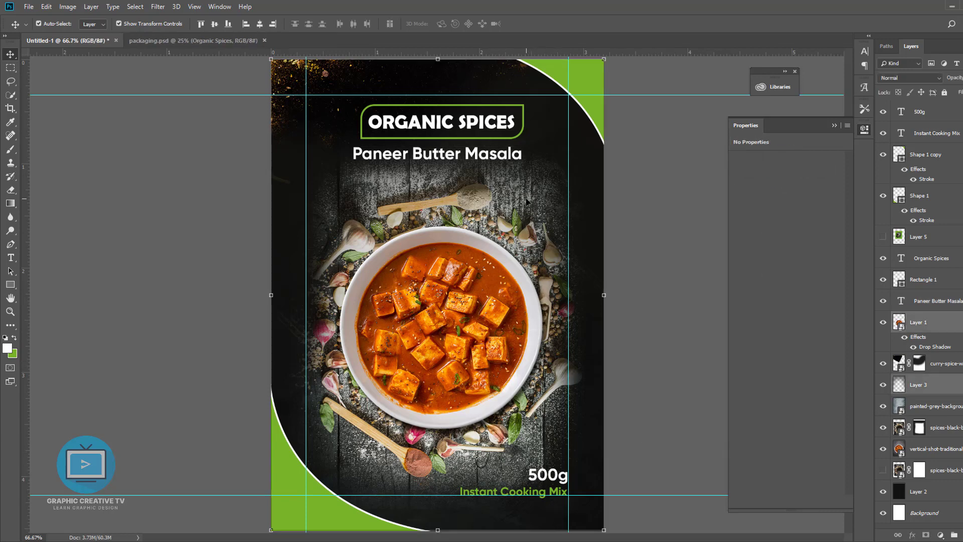
key(shift+Up)
key(shift+Up)
key(shift+Up)
key(ctrl+z)
Move the curry bowl and spices background image up together by 50 px, without the Layer 3 shading
click(937, 427)
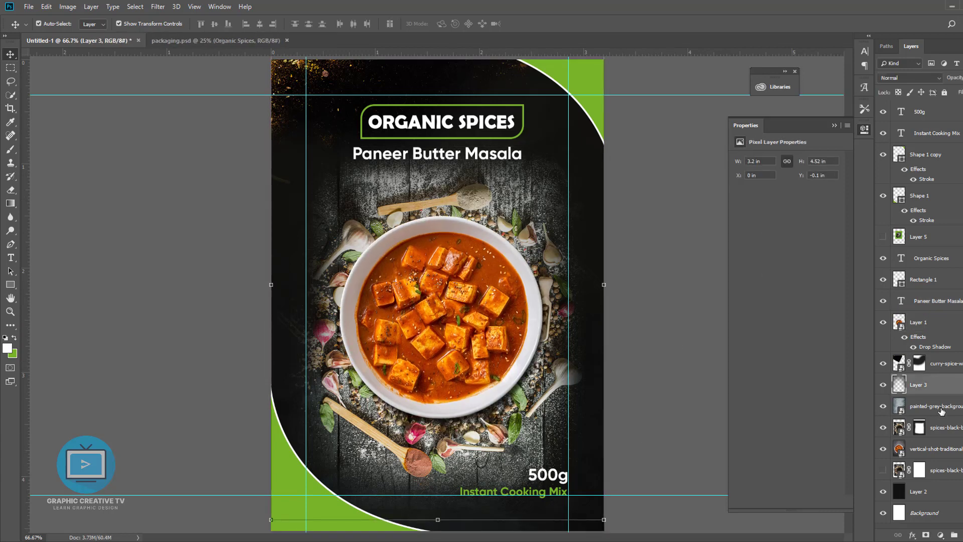
ctrl+click(916, 350)
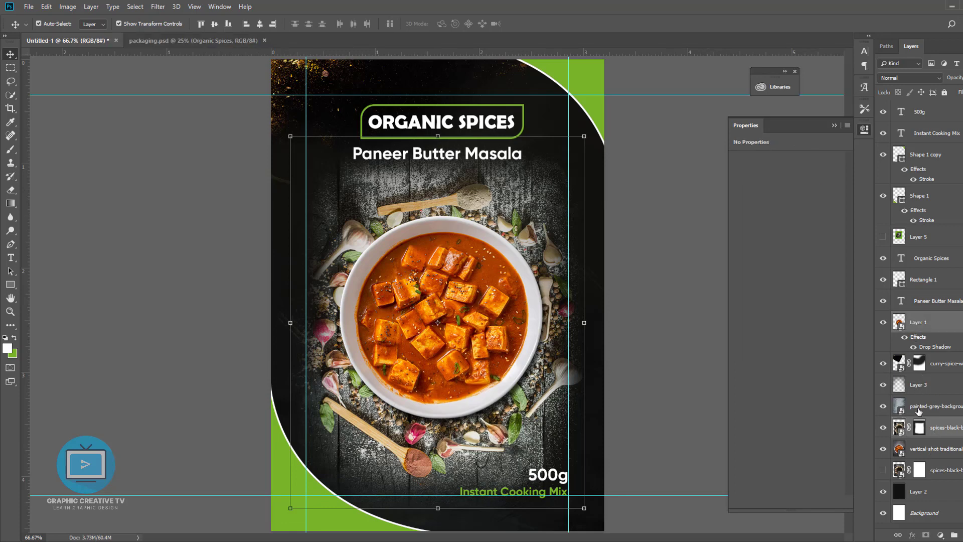
key(shift+Up)
key(shift+Up)
key(shift+Up)
key(shift+Up)
key(shift+Up)
key(shift+Up)
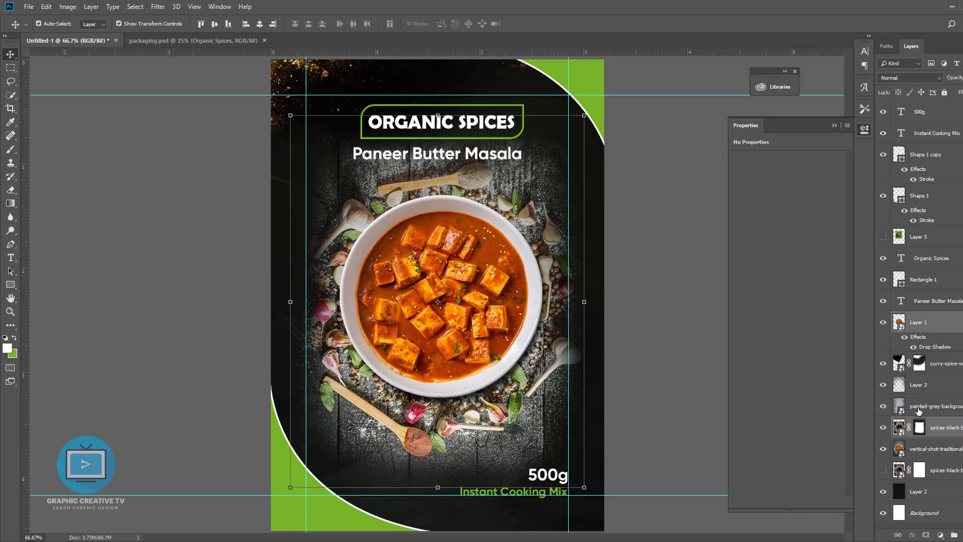
key(shift+Down)
click(662, 286)
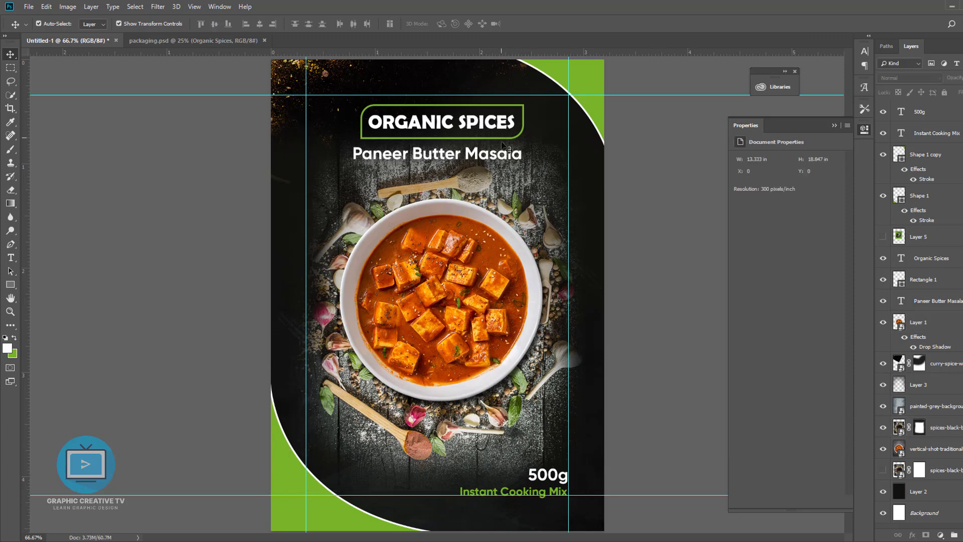
Move the Organic Spices heading, its outline and the title up to the top guide and 4 px left
click(502, 124)
ctrl+click(914, 279)
shift+click(516, 158)
key(shift+Up)
key(shift+Up)
key(shift+Up)
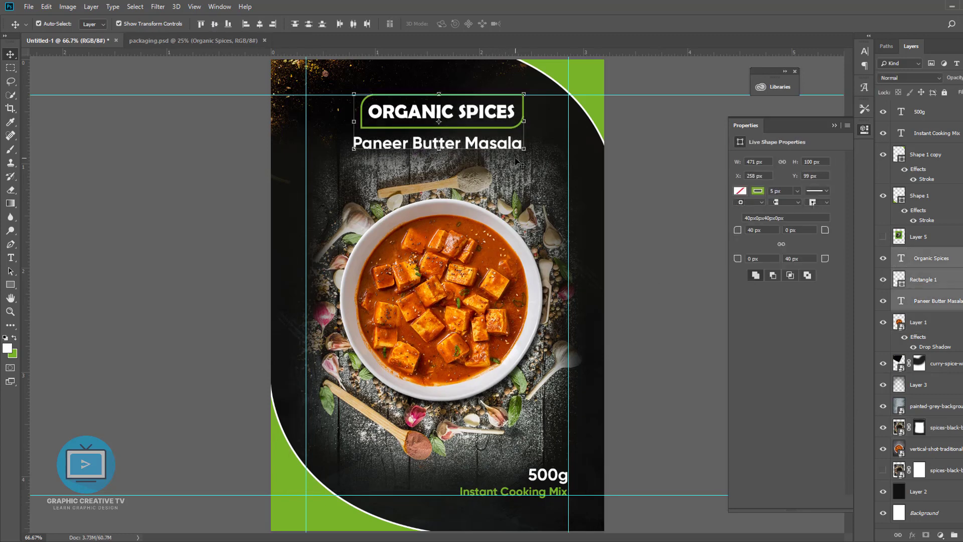
key(Left)
key(Left)
key(Left)
key(Left)
click(636, 189)
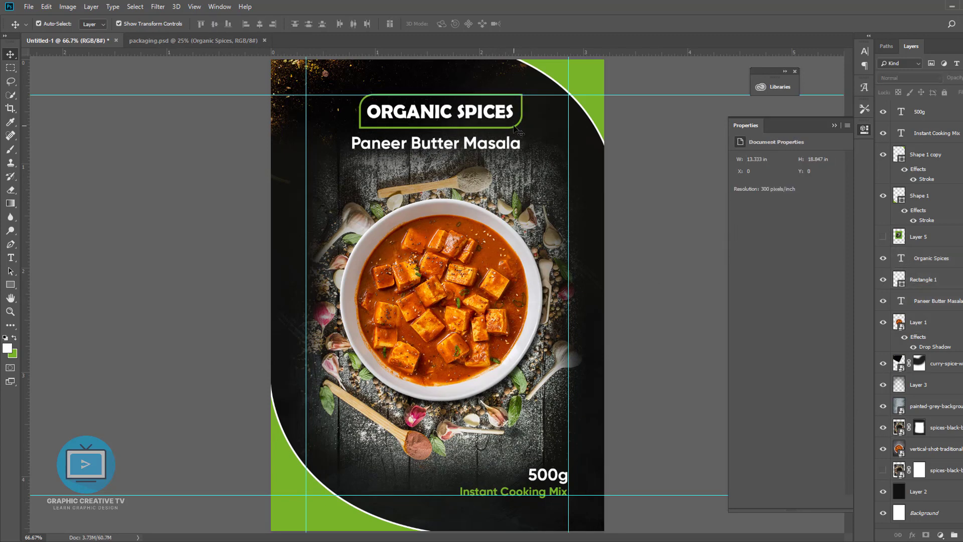
click(515, 126)
click(608, 184)
Switch to Notepad, copy the four lines from "Artificial Colorant" to "Non Factory Made", and close the note
key(alt+Tab)
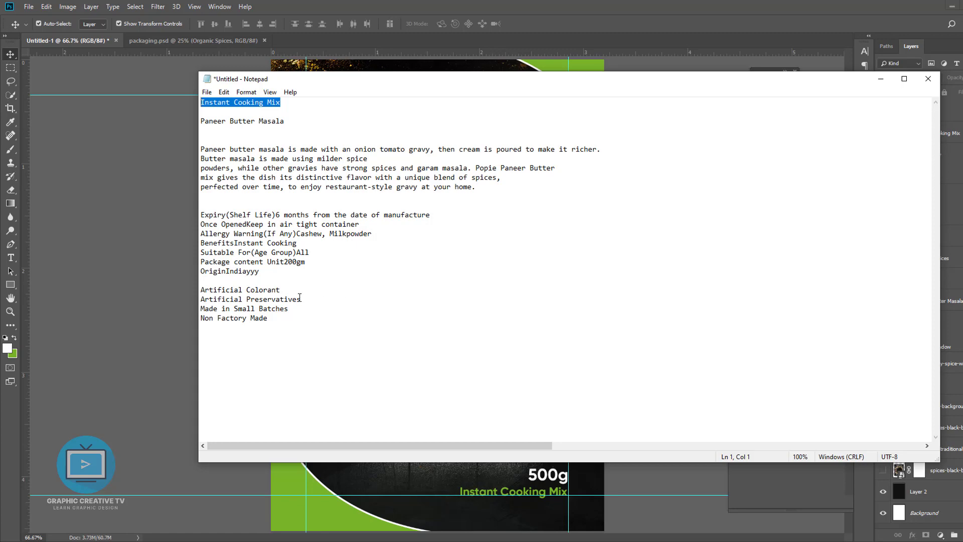
drag(274, 318, 204, 289)
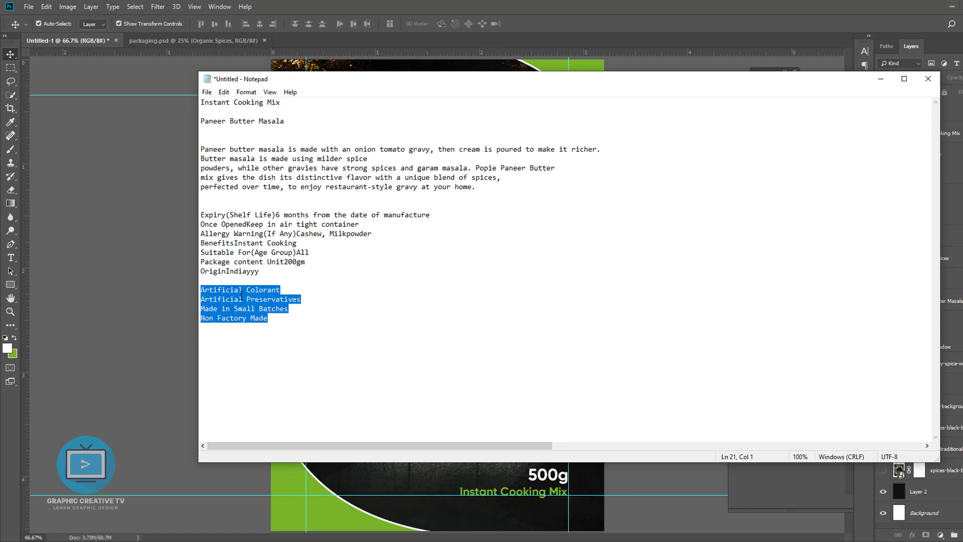
click(928, 78)
click(516, 275)
Duplicate the Instant Cooking Mix text up and to the left and replace the copy's wording with the four copied product claims
drag(486, 496, 410, 473)
key(t)
click(476, 472)
key(ctrl+a)
text(Artificial Colorant Artificial Preservatives Made in Small Batches Non Factory Made)
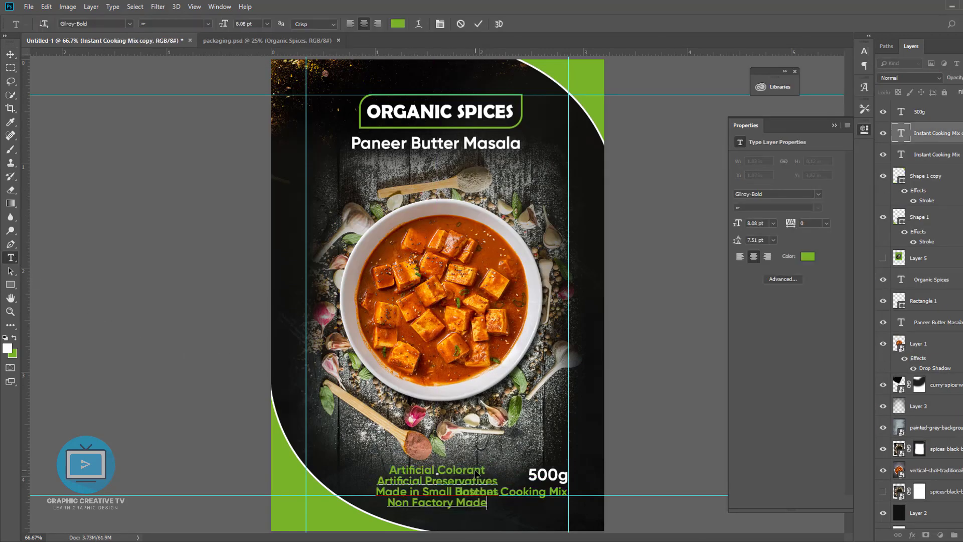
Merge the four product claims into two lines, the second starting with "Made in Small Batches"
click(377, 481)
key(BackSpace)
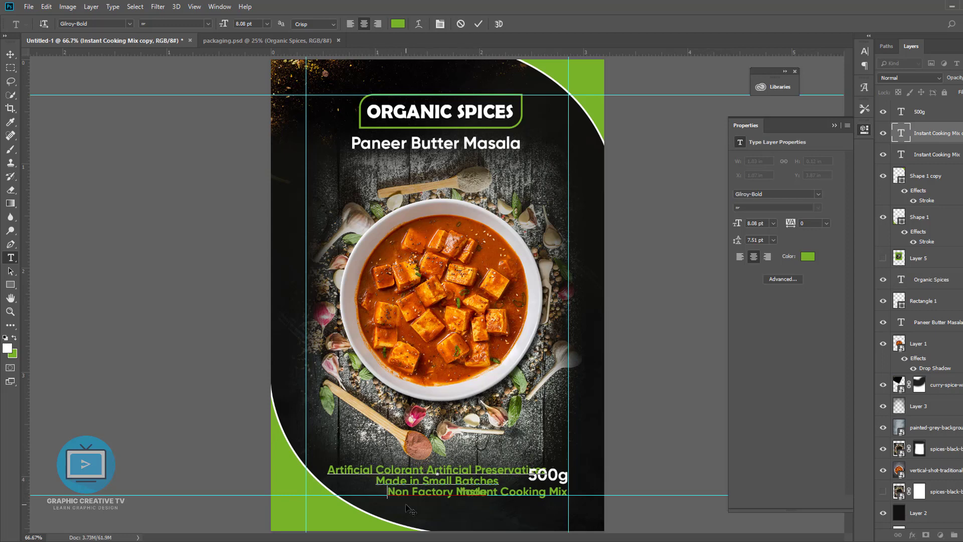
key(BackSpace)
key(ctrl+a)
Set the product claims text to Gilroy-Regular at 6 pt
click(340, 471)
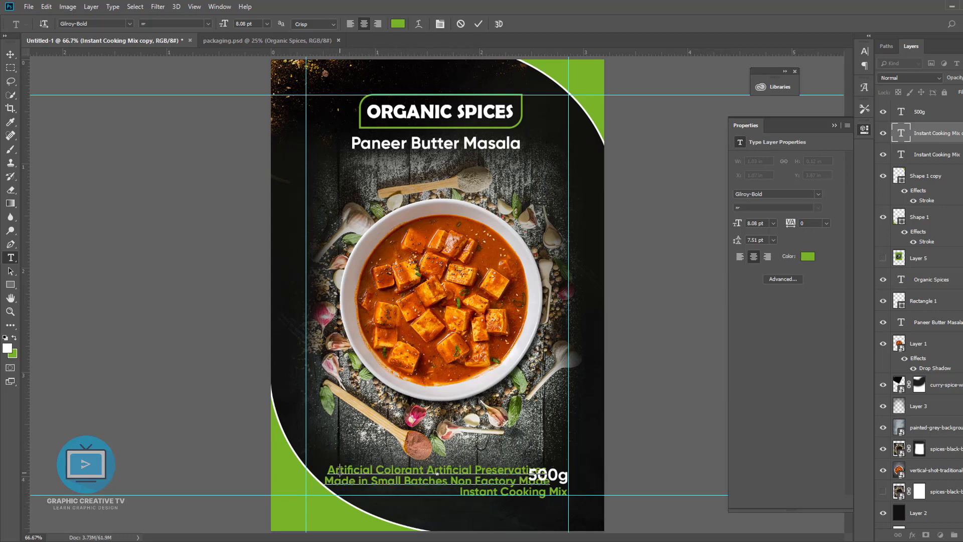
drag(340, 471, 570, 479)
click(818, 193)
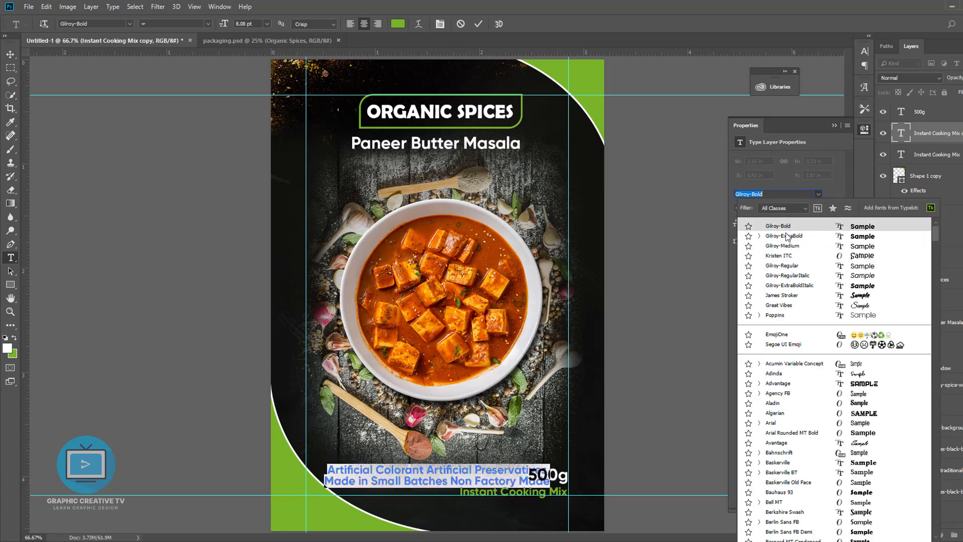
click(782, 266)
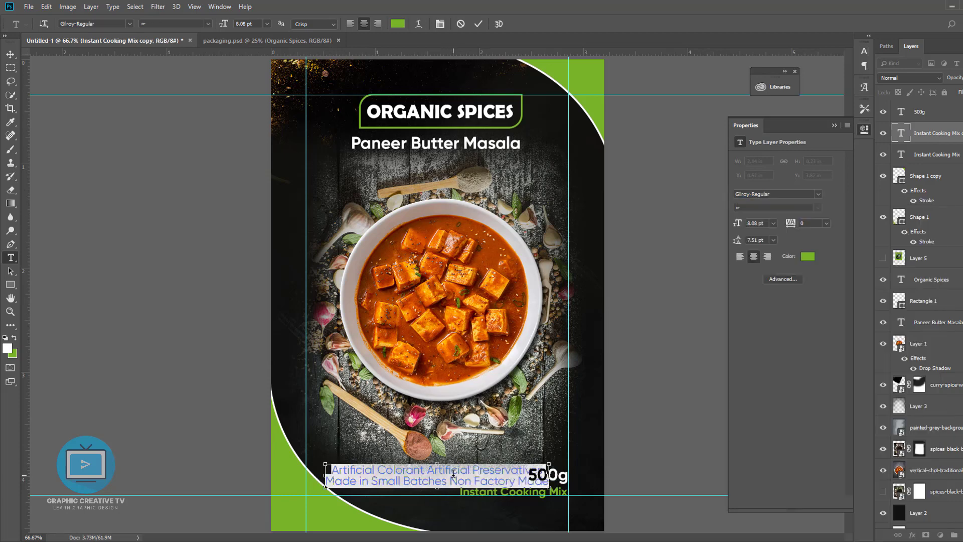
click(763, 223)
text(6)
key(Return)
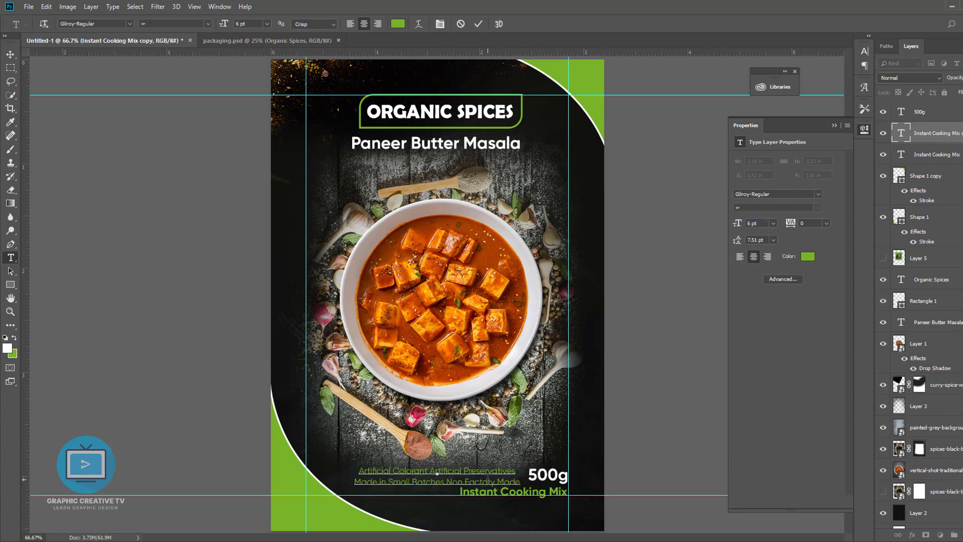
Left-align the product claims text, scale it down and move it beneath the bowl over the lower wooden spoon
click(740, 256)
click(11, 54)
click(175, 218)
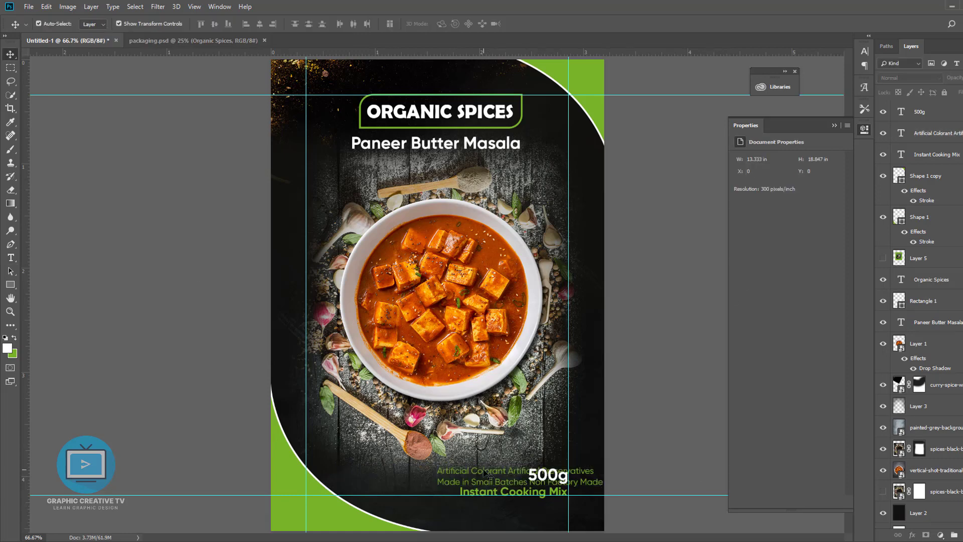
drag(482, 470, 439, 442)
key(Return)
click(949, 405)
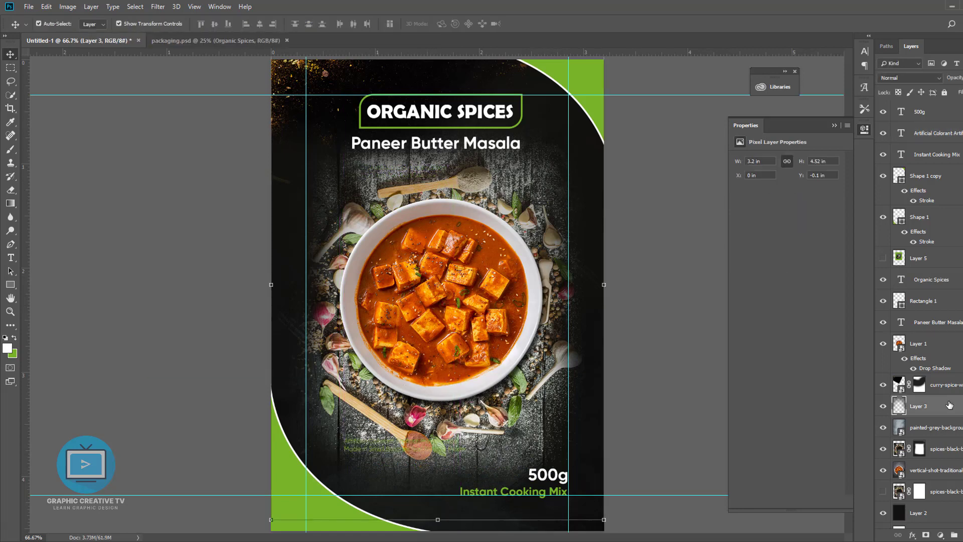
Add a new layer above Layer 3 and brush the sampled dark background colour across the area behind the titles
key(ctrl+shift+alt+n)
click(13, 149)
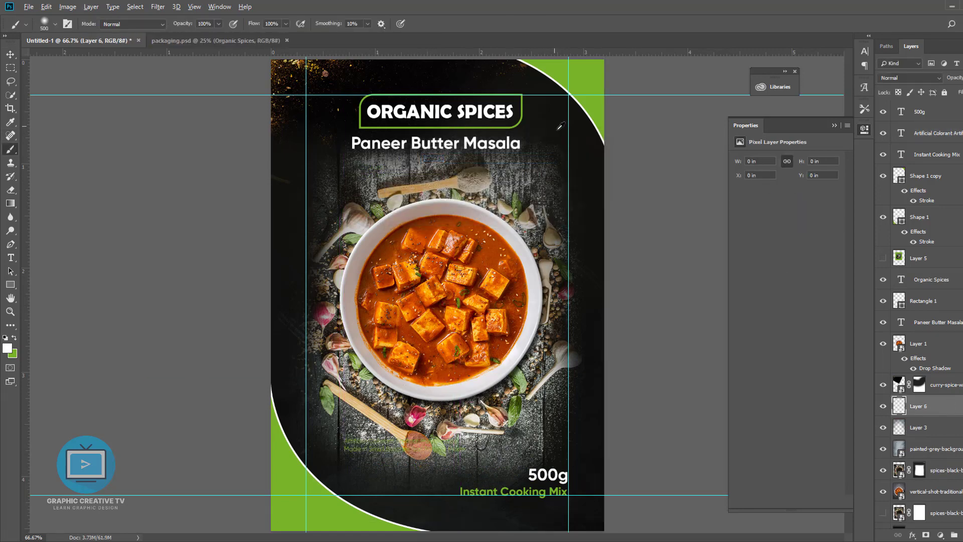
alt+click(557, 130)
mouse_move(545, 131)
mouse_down()
mouse_move(167, 120)
mouse_move(499, 130)
mouse_move(635, 152)
mouse_up()
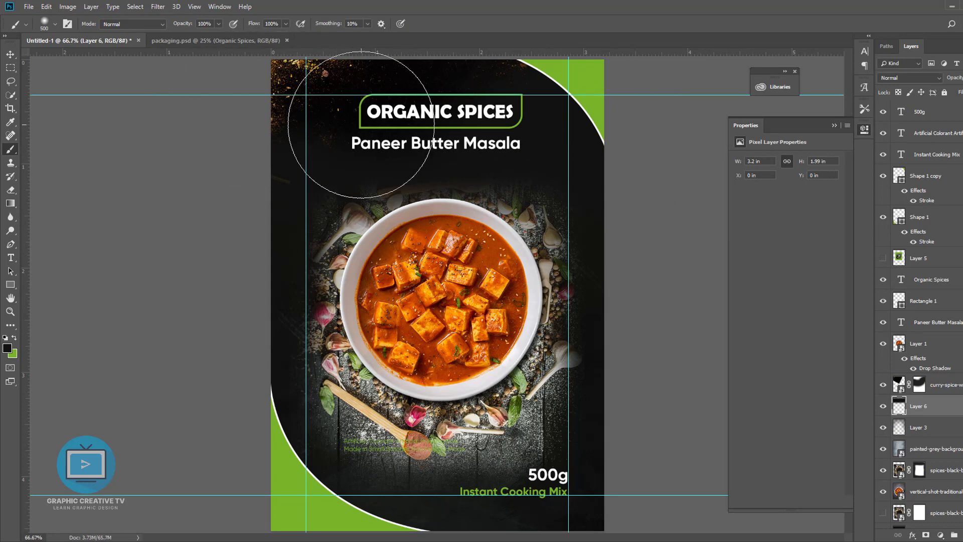
Move the curry bowl, Layer 3 and the masked spices photo down together, away from the product title
key(v)
click(447, 321)
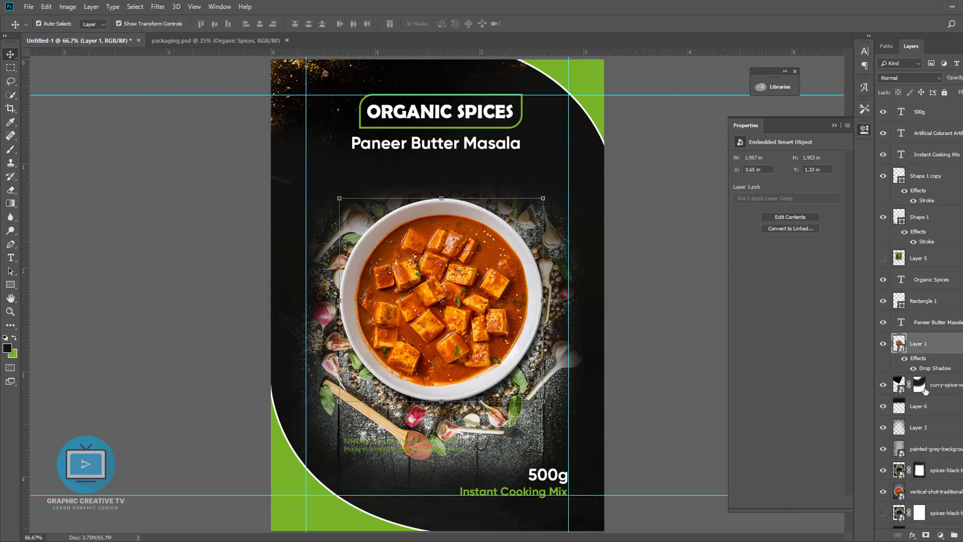
ctrl+click(920, 427)
ctrl+click(936, 473)
key(shift+Down)
key(shift+Down)
key(shift+Down)
key(shift+Down)
key(shift+Down)
key(shift+Down)
key(shift+Down)
key(shift+Down)
key(shift+Down)
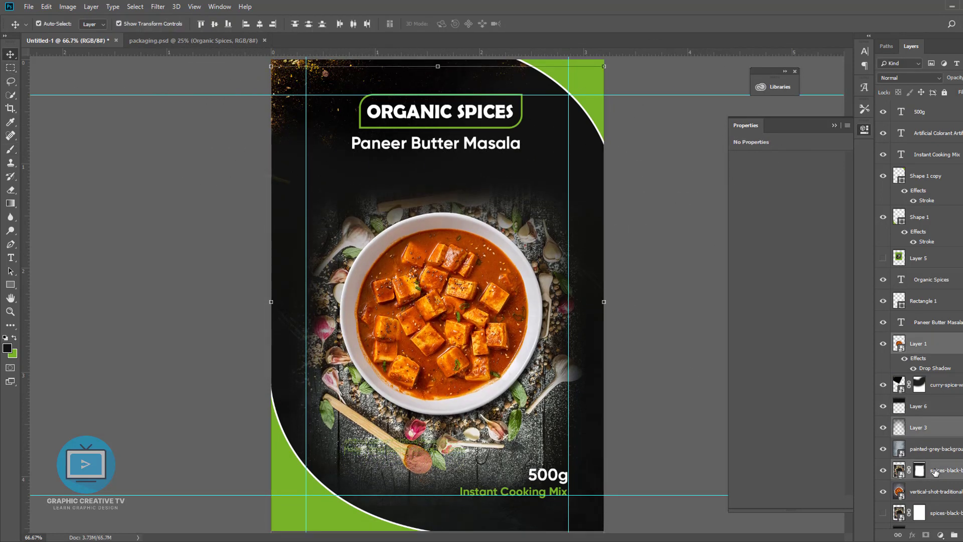
click(677, 390)
Nudge the "Paneer Butter Masala" title slightly down, away from the brand box
click(356, 142)
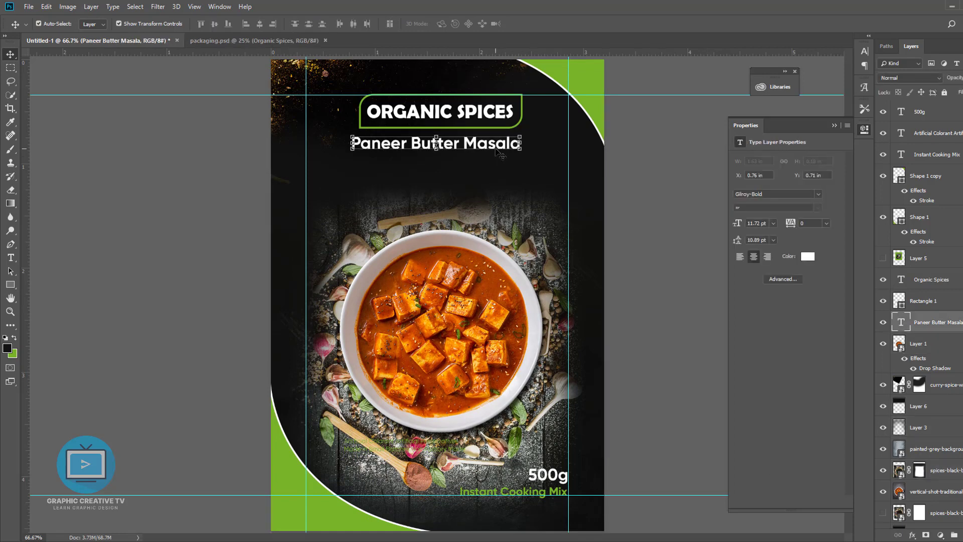
key(Down)
key(Down)
key(Down)
key(Down)
key(Down)
key(Down)
key(Down)
key(Down)
key(Down)
key(Down)
key(Down)
key(Down)
click(633, 254)
Move the small green tagline under the product title and delete "Artificial Colorant" from it, keeping the rest on one line
drag(380, 441, 395, 177)
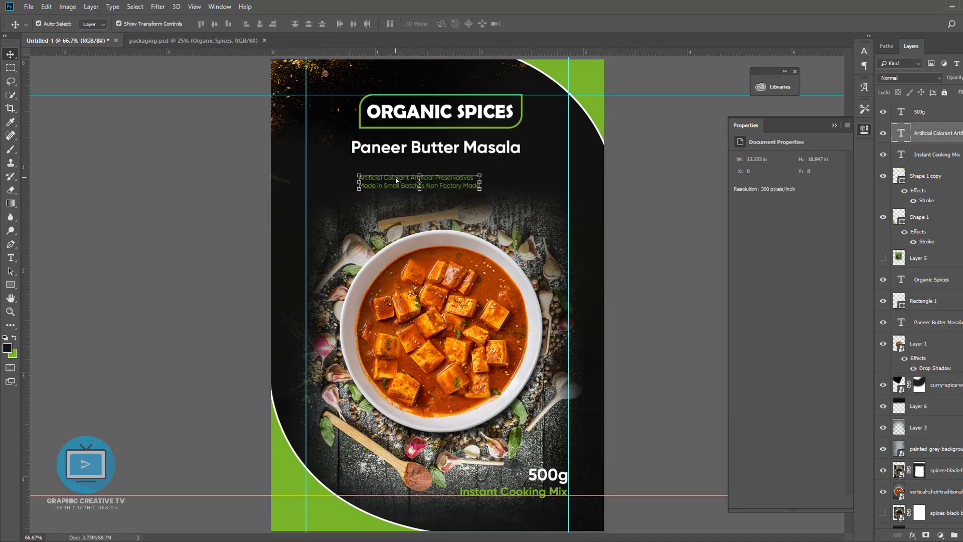
key(t)
click(448, 178)
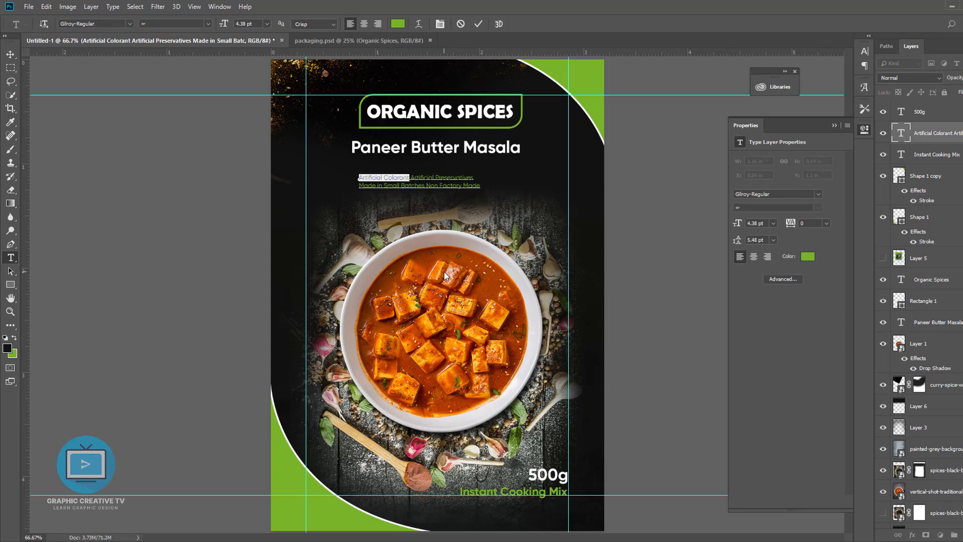
key(Delete)
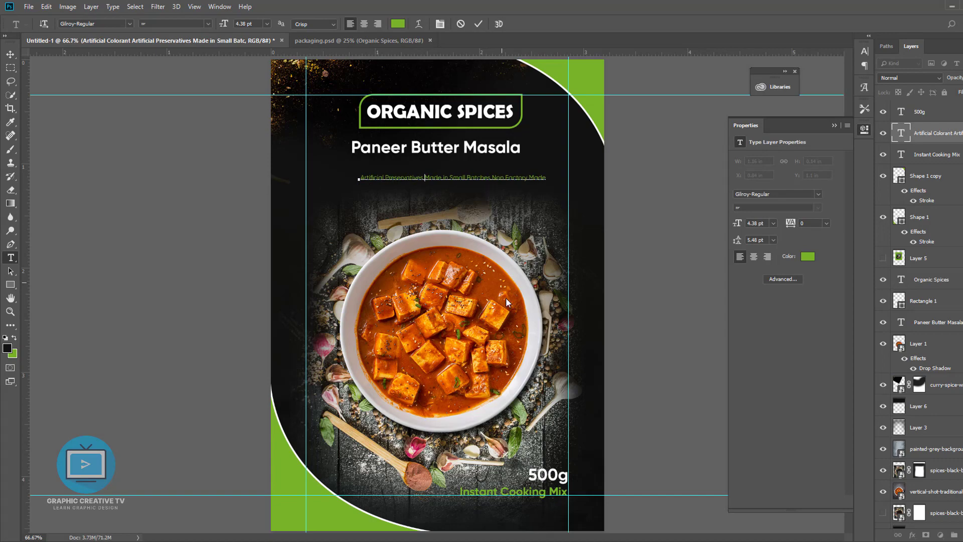
Check the feature list in Notepad and separate the tagline's phrases with " | " in Photoshop
key(alt+Tab)
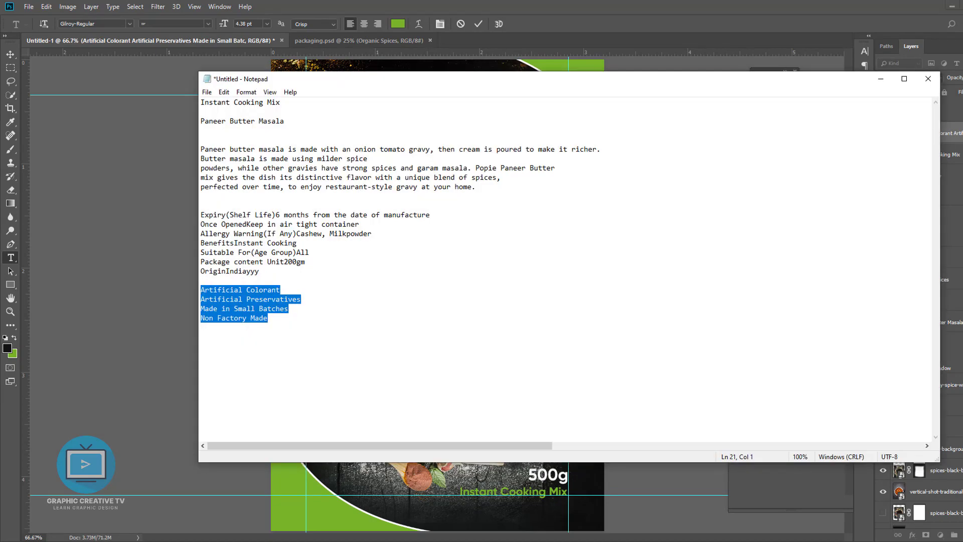
key(alt+Tab)
key(alt+Tab)
key(alt+Tab)
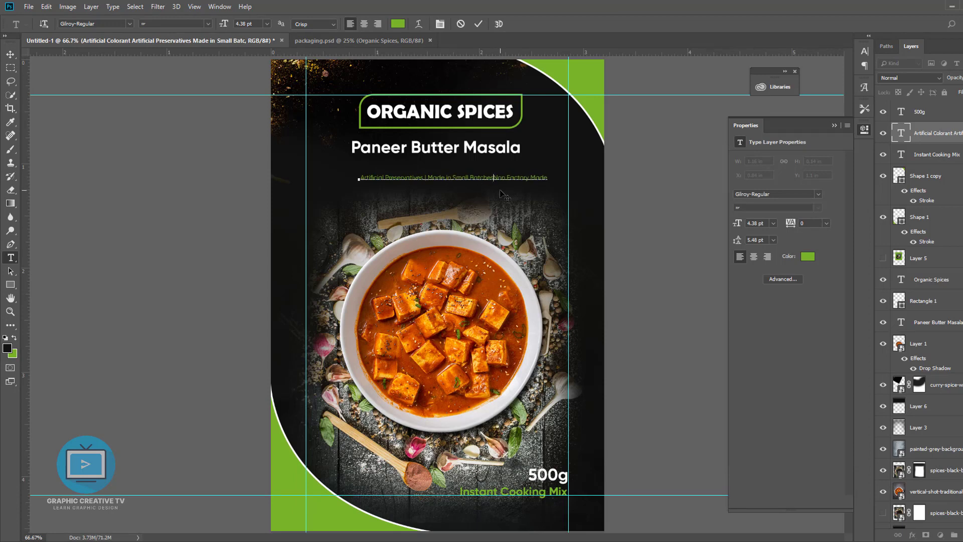
text(|)
Recolour the whole tagline white
drag(552, 176, 357, 179)
click(807, 257)
drag(659, 242, 637, 225)
click(859, 225)
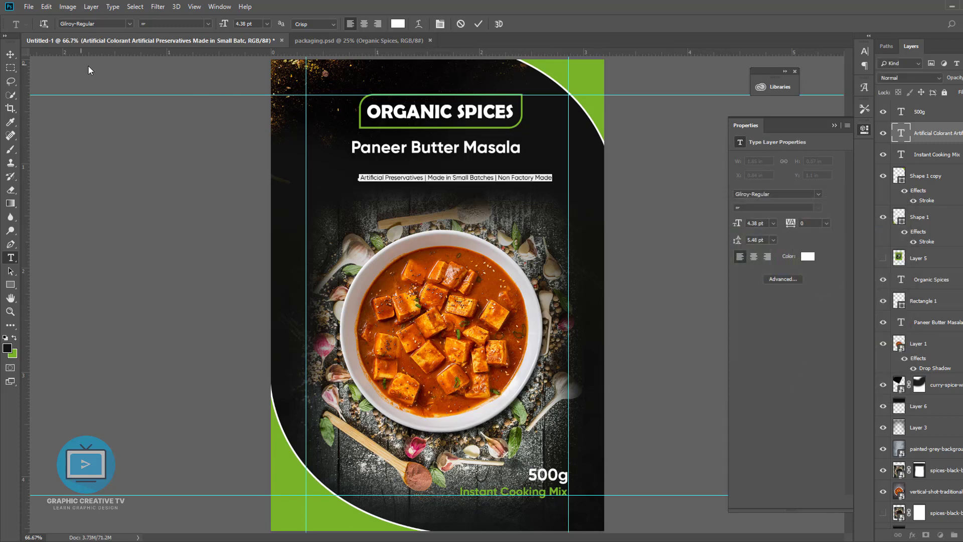
Finish editing the tagline and centre it horizontally beneath the "Paneer Butter Masala" title
key(ctrl+Return)
key(v)
mouse_move(504, 180)
mouse_down()
mouse_move(471, 174)
mouse_move(495, 177)
mouse_up()
click(606, 230)
click(109, 261)
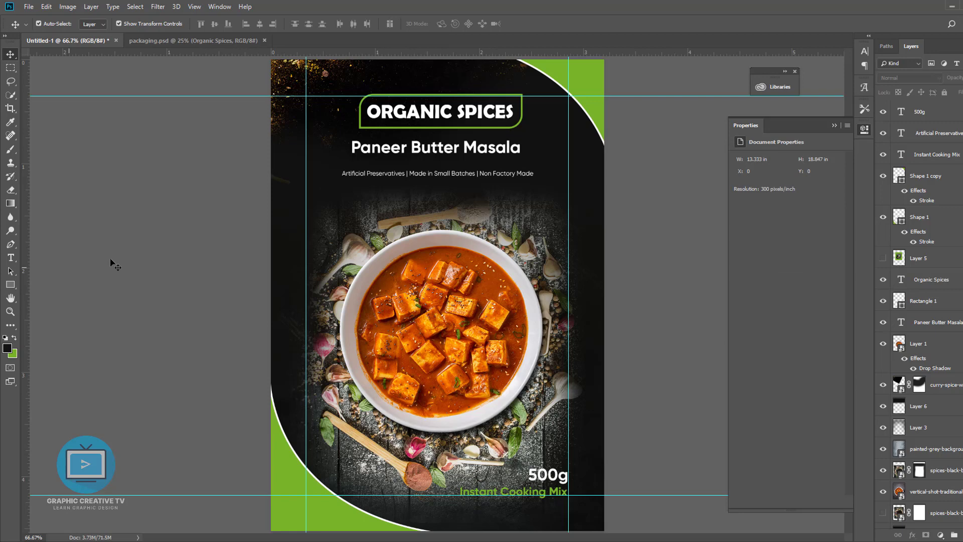
Fill the rounded rectangle behind the brand name with white
click(439, 128)
click(741, 191)
click(763, 243)
click(681, 194)
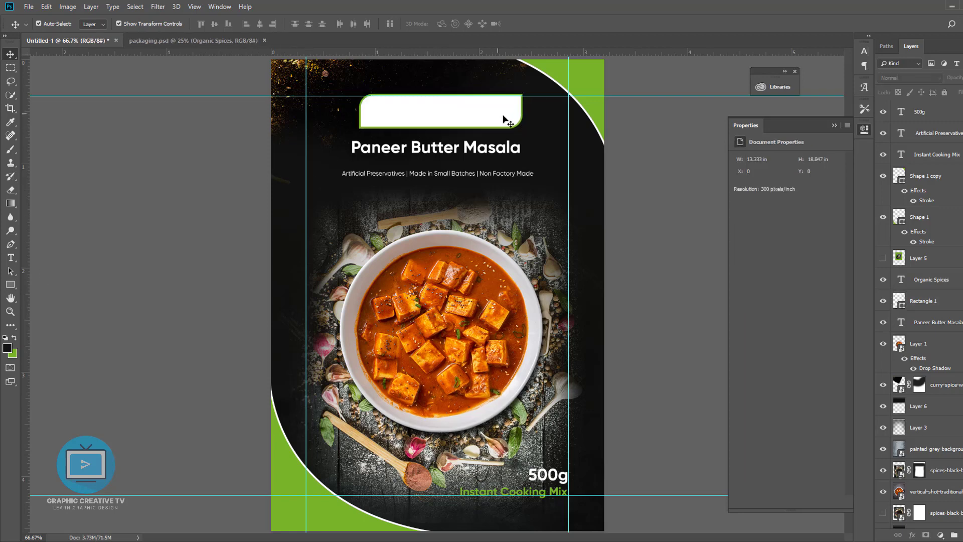
Colour the "Organic Spices" text with the light green sampled from the upper corner shape
click(496, 117)
click(10, 258)
click(397, 24)
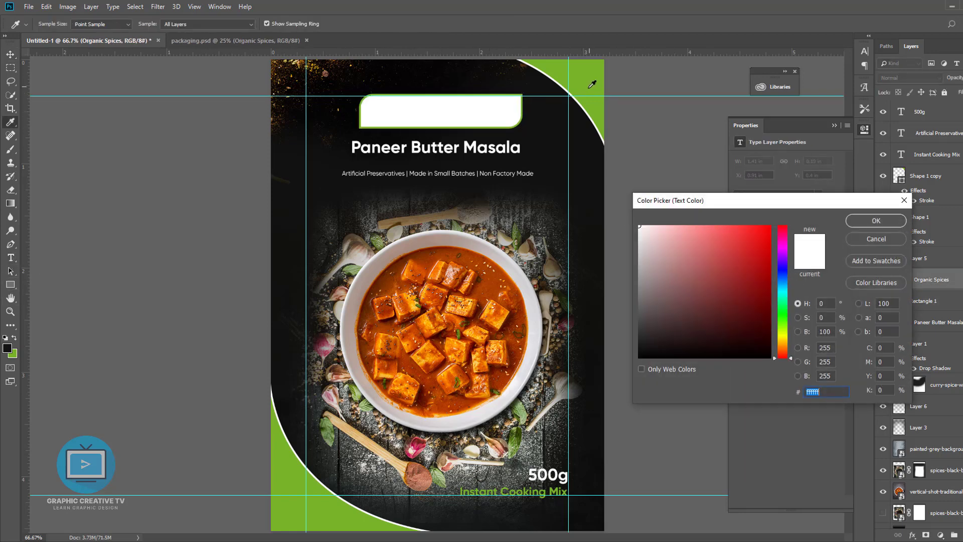
click(591, 85)
click(873, 220)
click(10, 54)
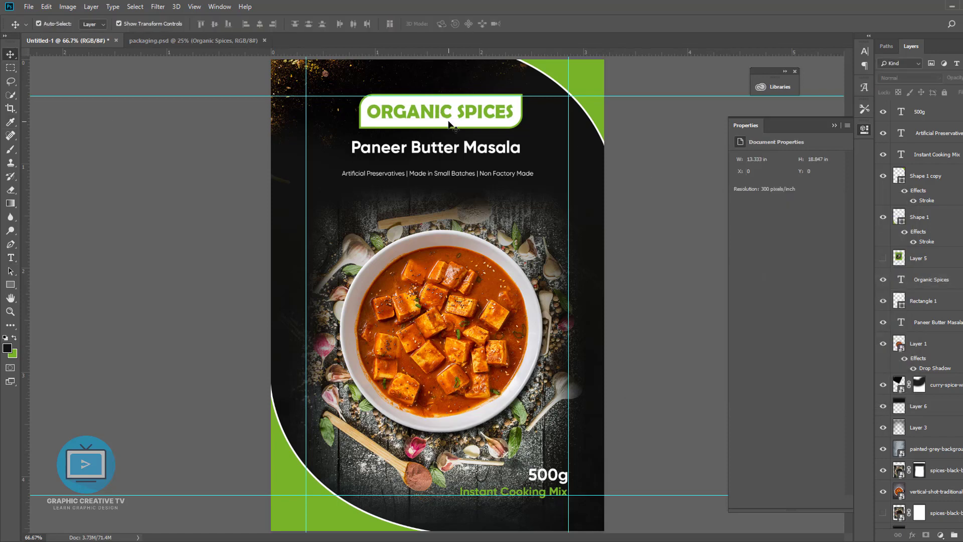
Darken the "Organic Spices" text colour to green 49770e
click(451, 125)
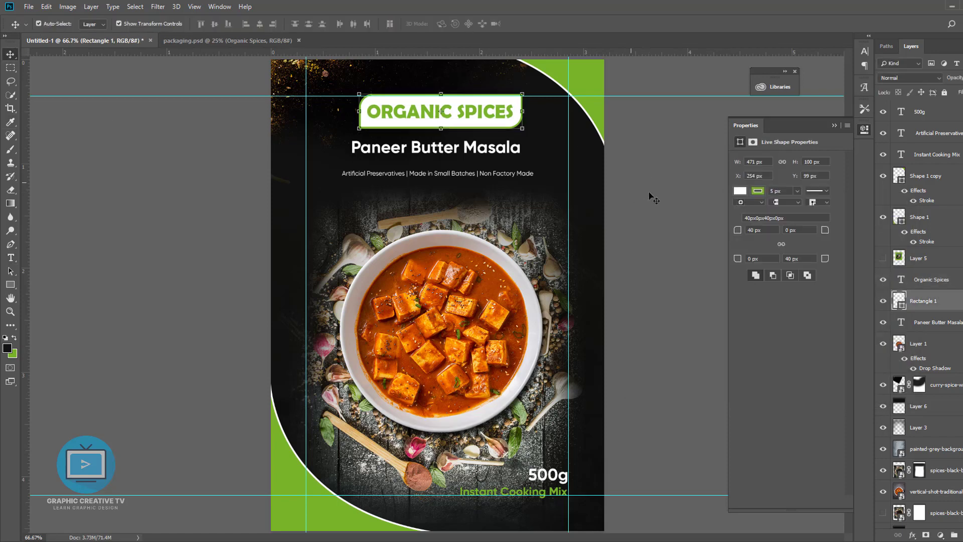
click(930, 280)
click(808, 256)
drag(757, 304, 756, 296)
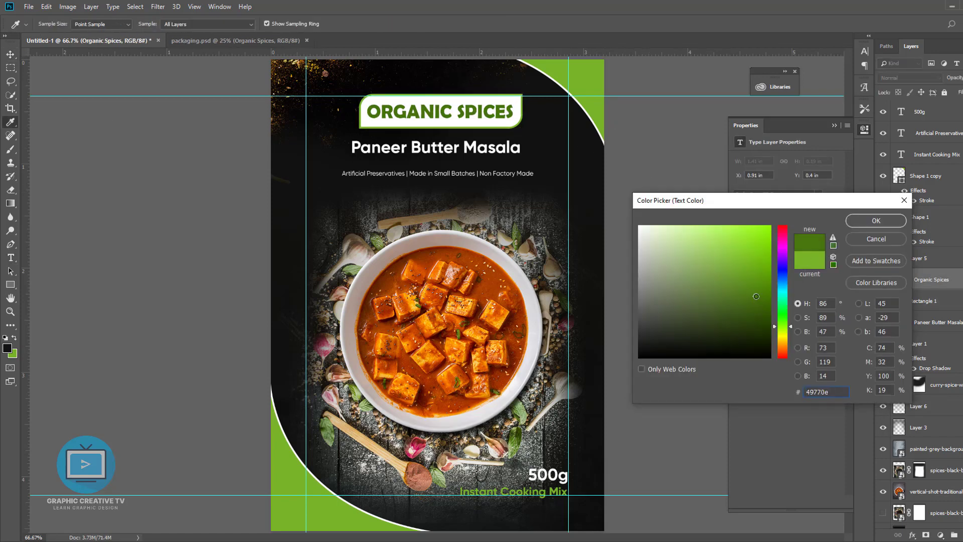
click(875, 221)
click(922, 301)
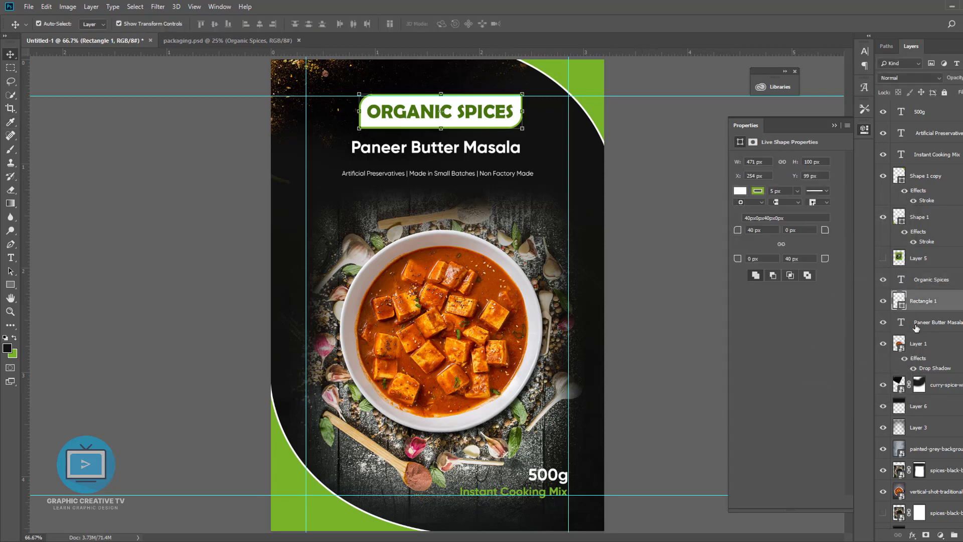
click(912, 534)
click(923, 499)
click(802, 266)
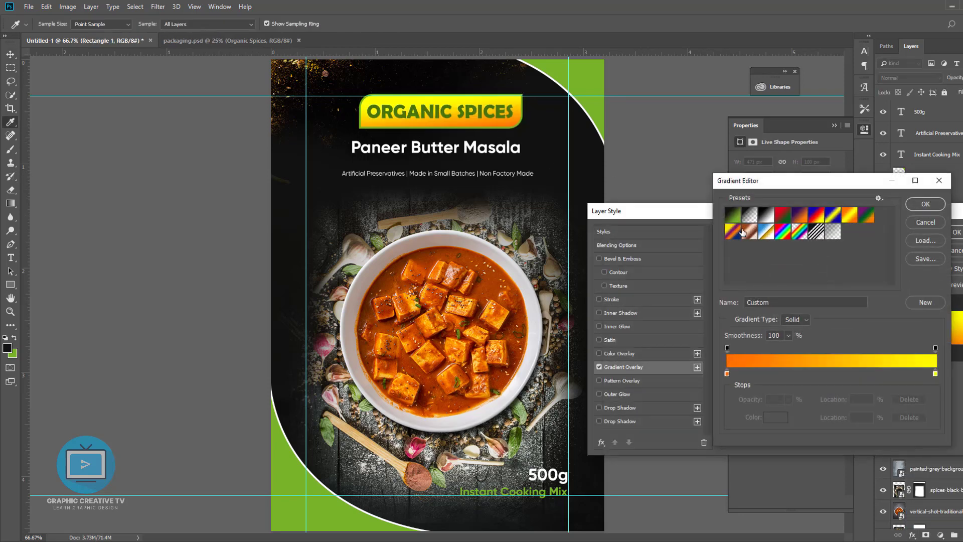
click(734, 215)
double_click(726, 374)
text(1b6604)
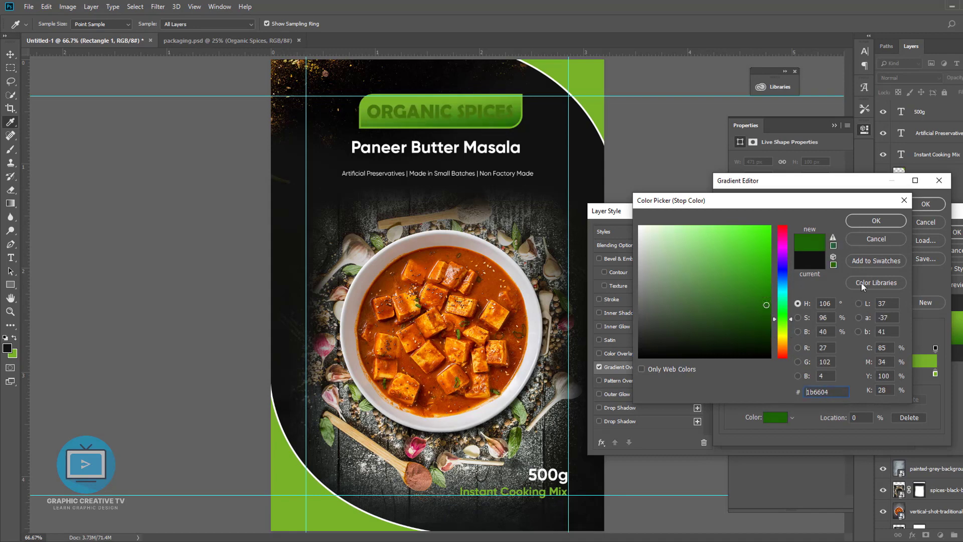
click(876, 239)
click(918, 223)
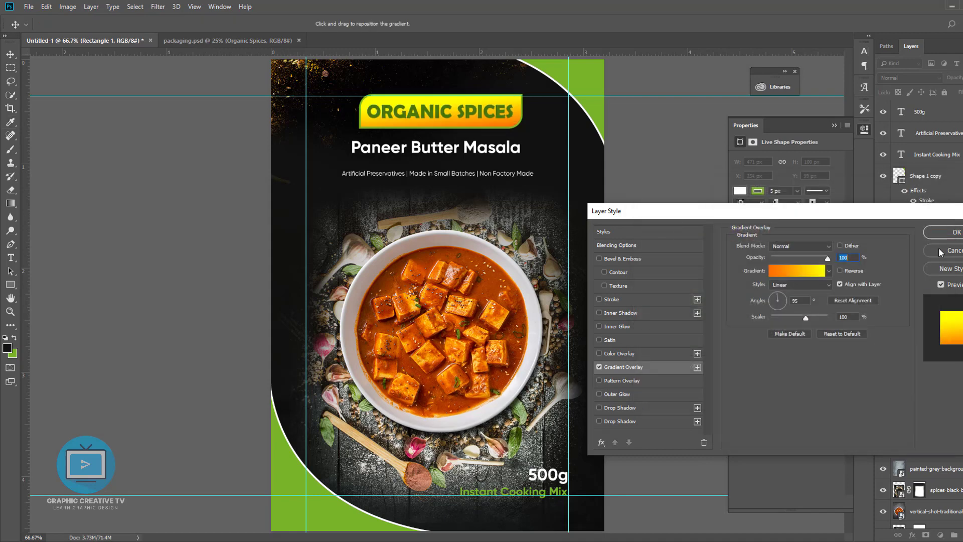
click(941, 253)
Remove the green outline from the white rectangle behind the brand name
click(624, 196)
click(494, 112)
click(895, 301)
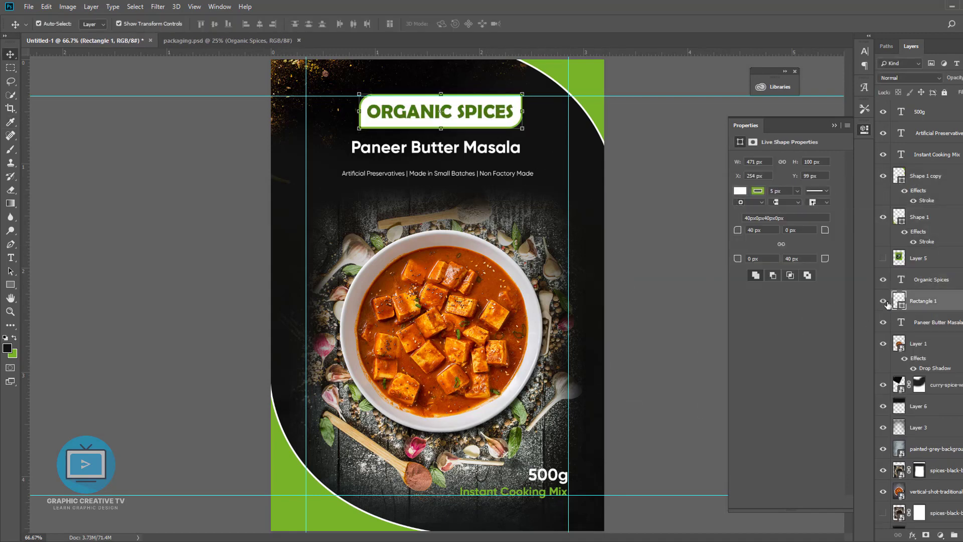
click(757, 191)
click(747, 210)
click(652, 176)
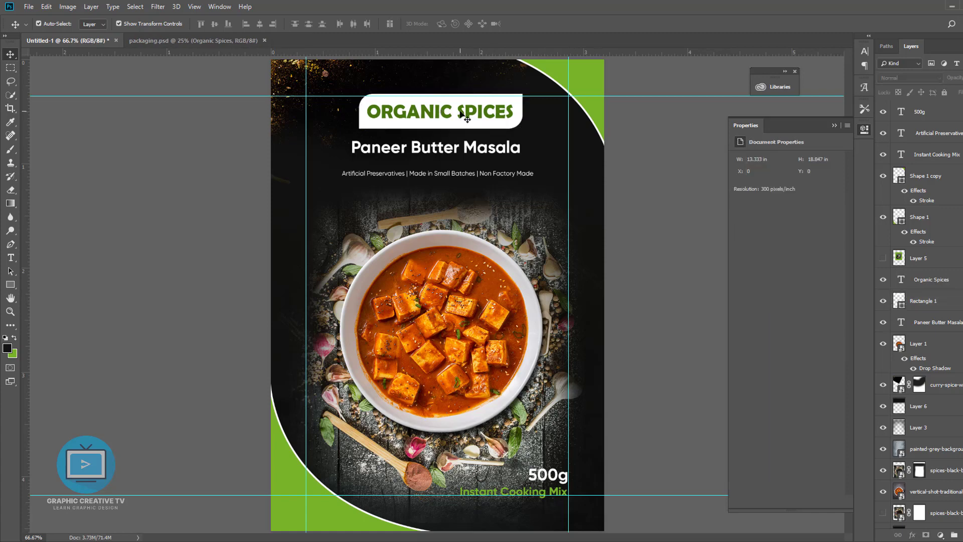
Nudge the "Organic Spices" text and its white rectangle down together so the rectangle meets the upper guide
click(462, 112)
shift+click(928, 306)
key(Up)
key(Up)
key(Up)
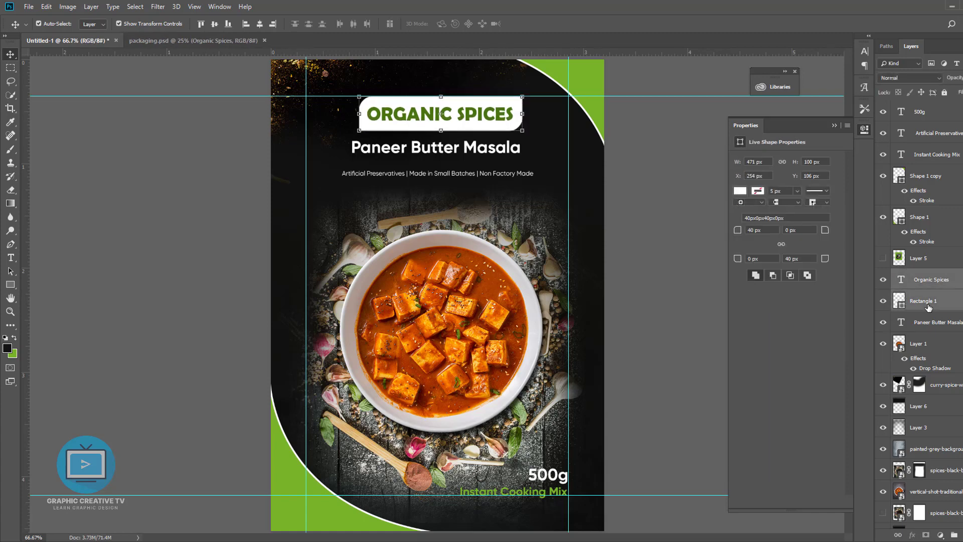
click(620, 192)
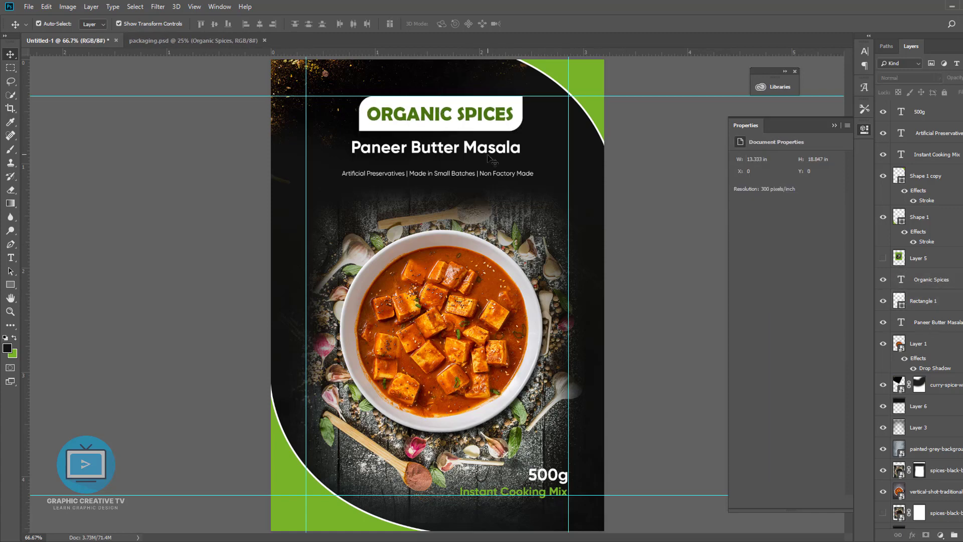
Duplicate the white brand rectangle, colour the lower one with the corner green and offset it slightly down and left
click(495, 129)
key(ctrl+j)
double_click(899, 322)
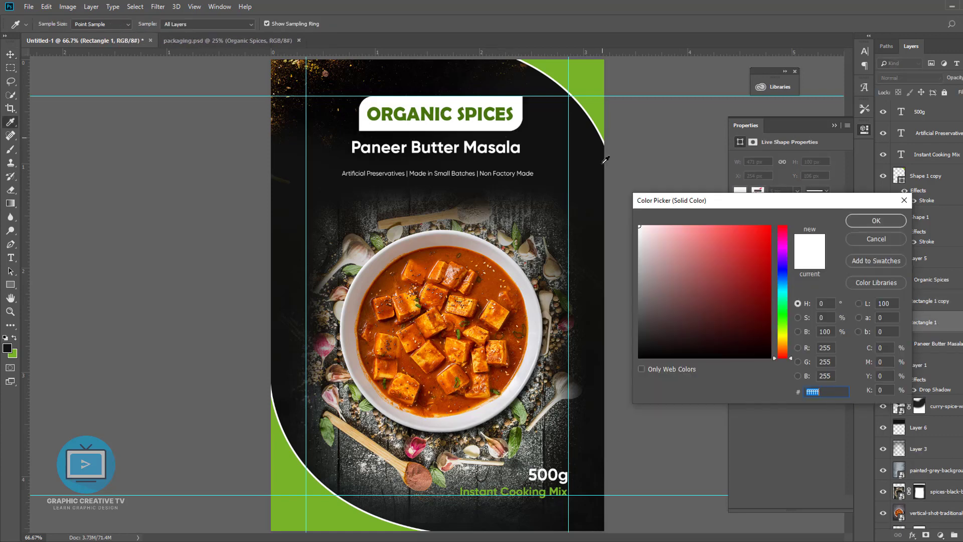
click(601, 103)
click(875, 221)
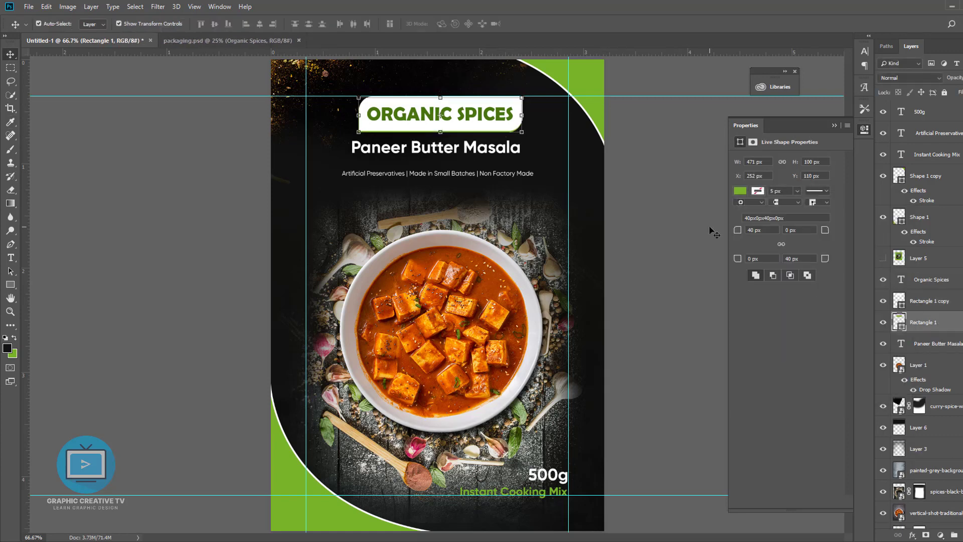
click(672, 254)
Paint dark shading on Layer 6 along the lower edge of the pack with the brush at 42% opacity
click(518, 149)
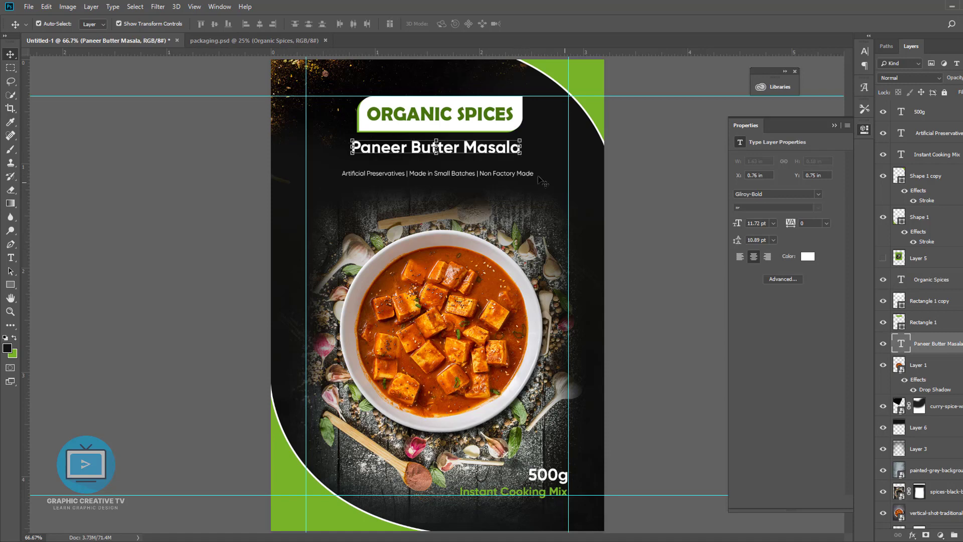
click(553, 444)
click(935, 431)
click(8, 147)
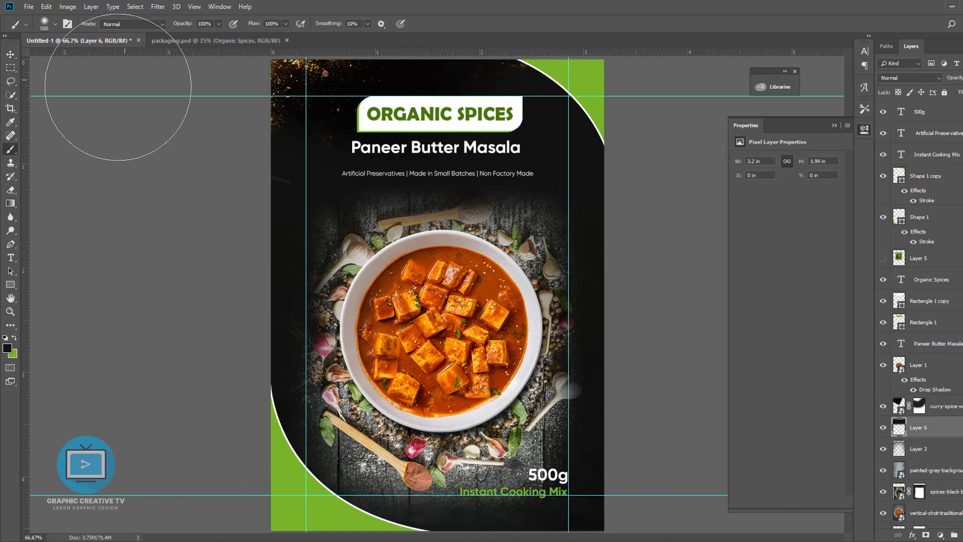
drag(218, 23, 200, 39)
mouse_move(450, 503)
mouse_down()
mouse_move(491, 503)
mouse_move(435, 530)
mouse_move(275, 533)
mouse_up()
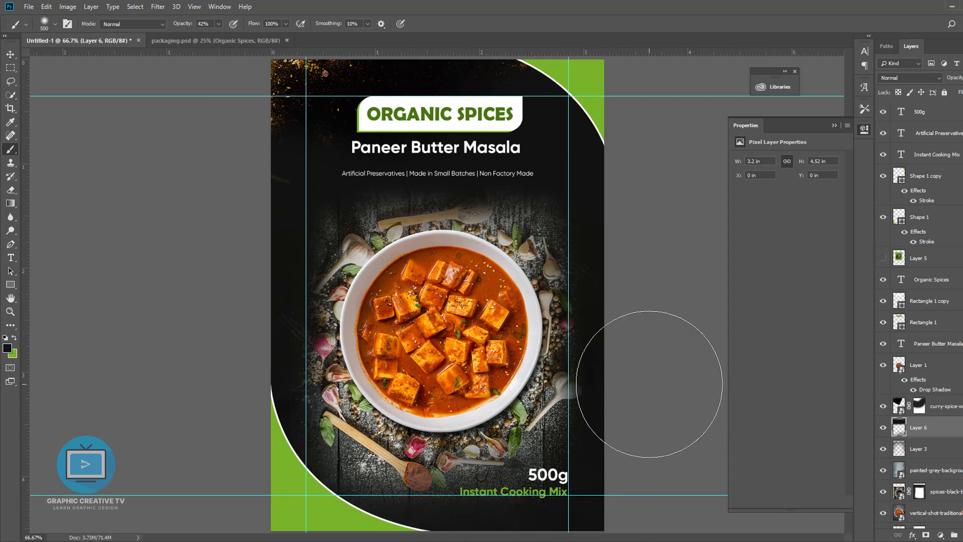
Delete the green offset rectangle behind the white brand box
click(11, 55)
click(186, 137)
click(357, 131)
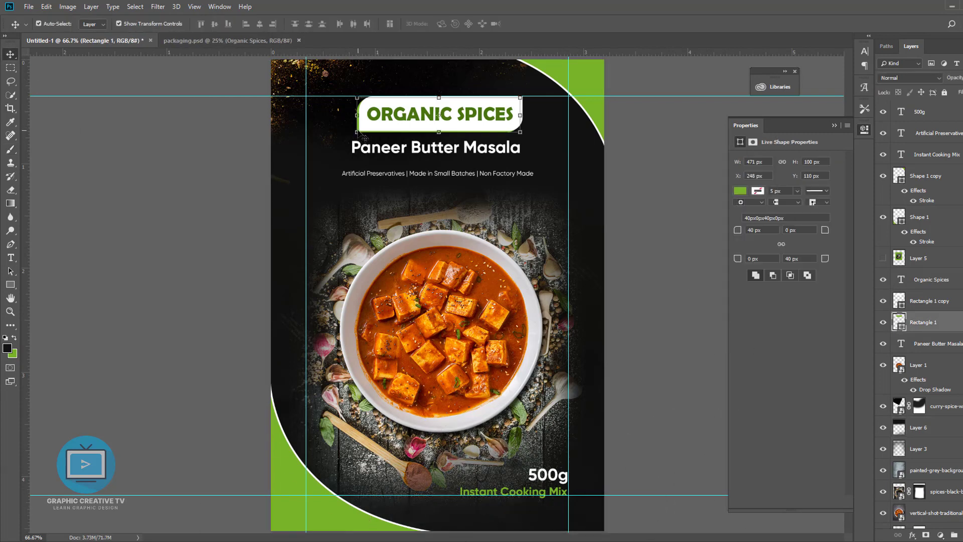
key(Delete)
click(669, 221)
Nudge the "Paneer Butter Masala" title down to a Y position of 0.77 in
click(481, 152)
key(Down)
key(Down)
key(Down)
key(Down)
key(Down)
key(Down)
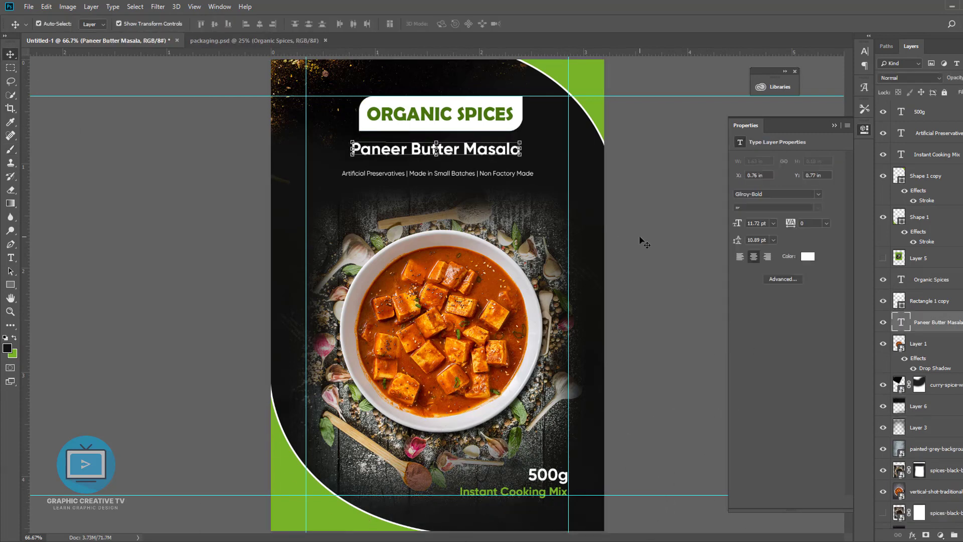
Move the tagline slightly lower to Y 1.11 in and recolour it light green
drag(474, 176, 473, 181)
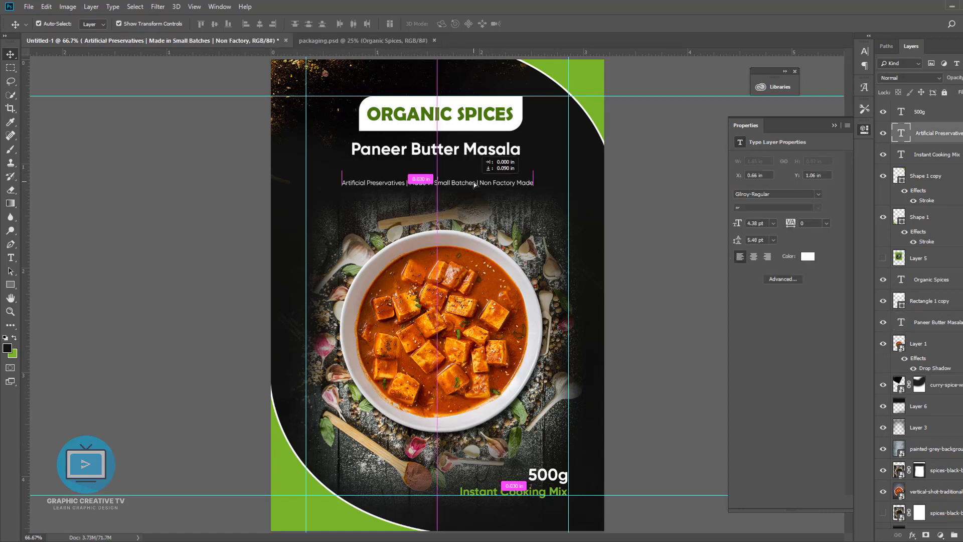
click(807, 257)
key(Return)
click(625, 184)
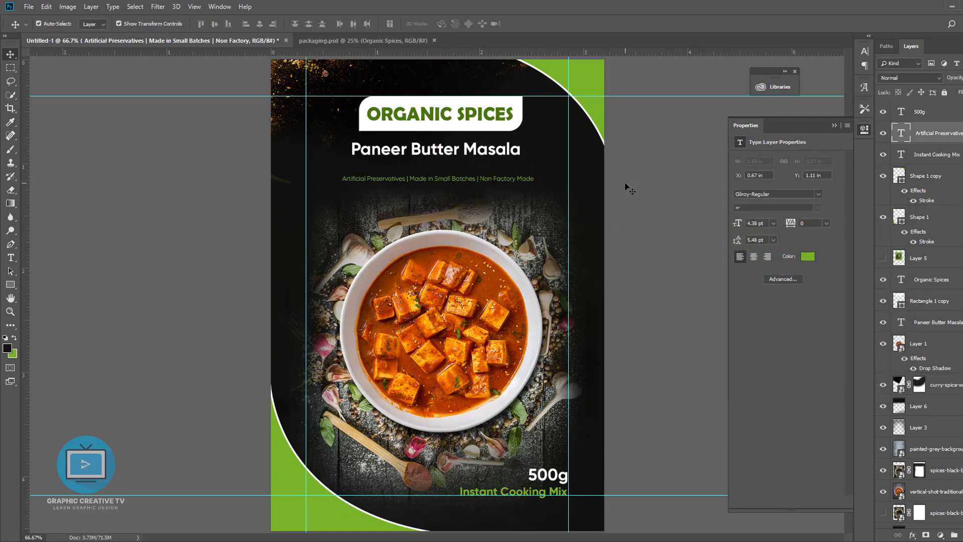
Break the "Paneer Butter Masala" title so that "Masala" sits on a second line
click(474, 151)
click(11, 258)
click(464, 151)
key(Return)
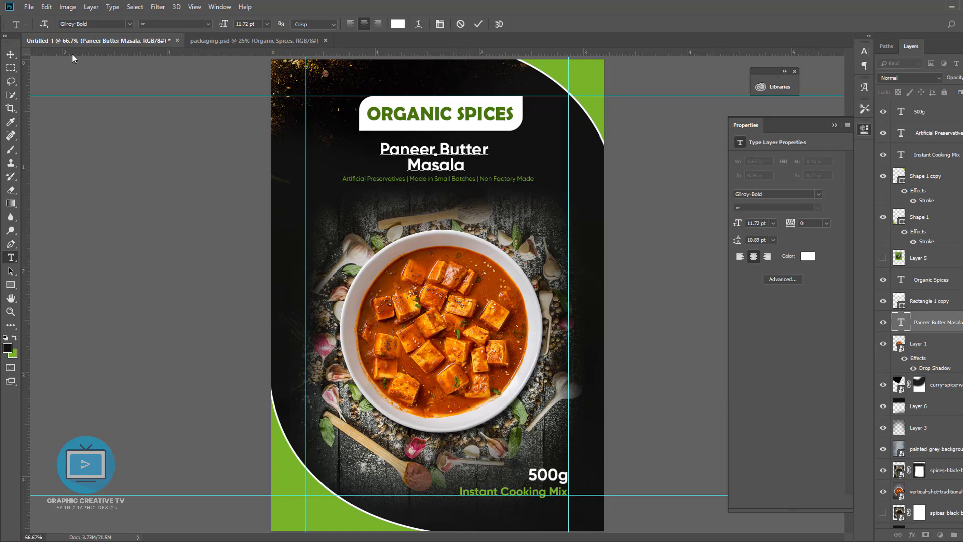
click(10, 54)
Enlarge the two-line title to 12.44 pt at X 1.04, Y 0.81 in, and place the tagline just below it at Y 1.2 in
click(510, 182)
mouse_move(510, 181)
mouse_down()
mouse_move(511, 194)
mouse_move(498, 176)
mouse_up()
click(460, 165)
drag(474, 140, 497, 145)
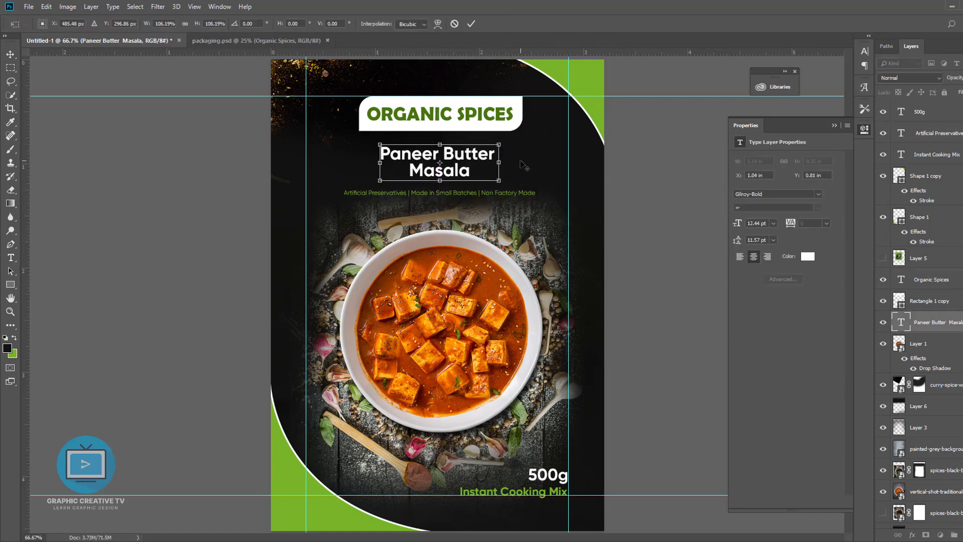
key(Return)
click(614, 213)
drag(480, 194, 479, 192)
click(618, 270)
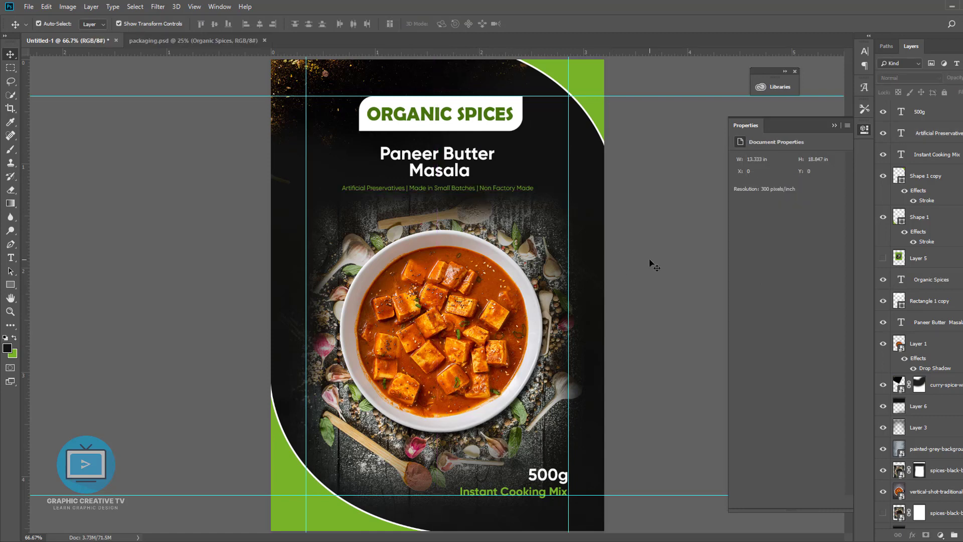
key(ctrl+;)
key(ctrl+;)
key(alt+Tab)
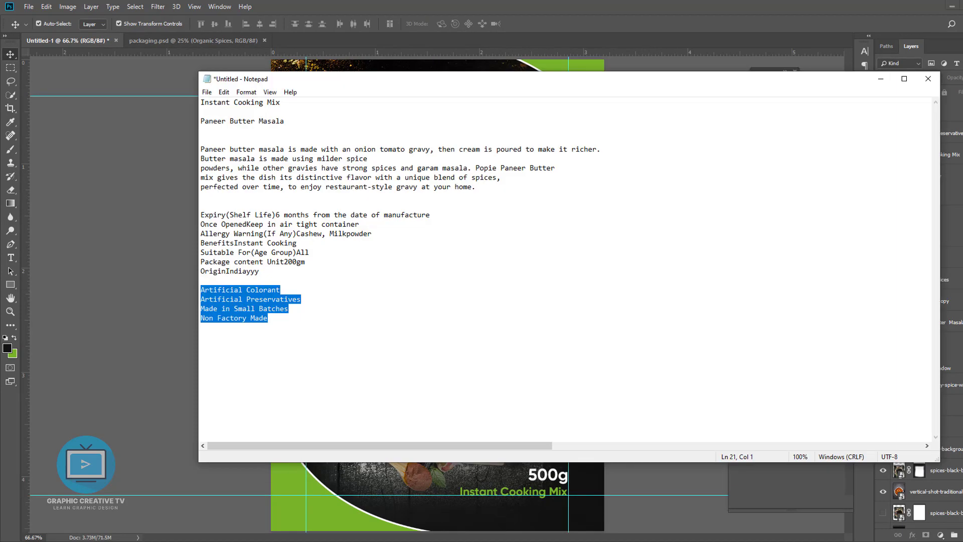
key(alt+Tab)
click(467, 128)
click(661, 239)
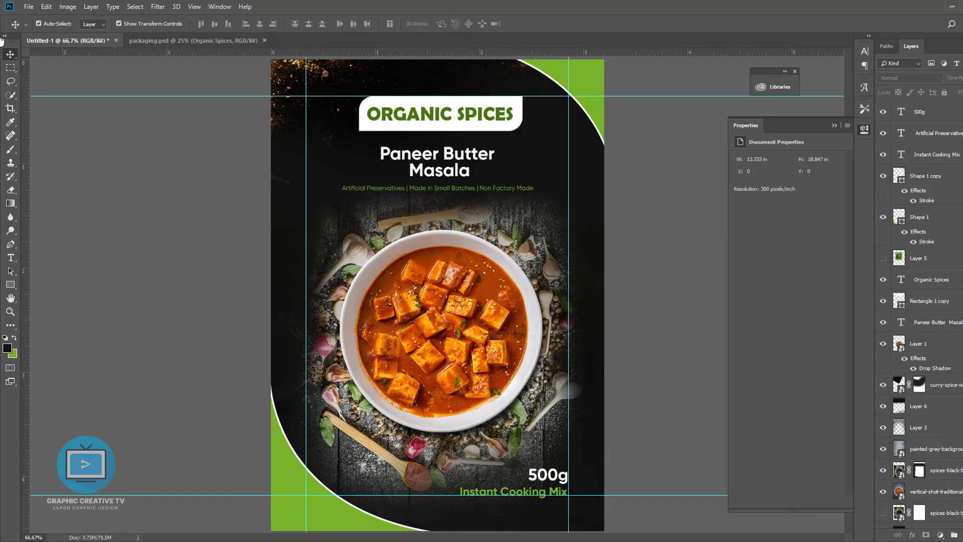
Create a new 260 × 1357 px RGB document at 300 pixels/inch with a white background
click(29, 7)
click(30, 14)
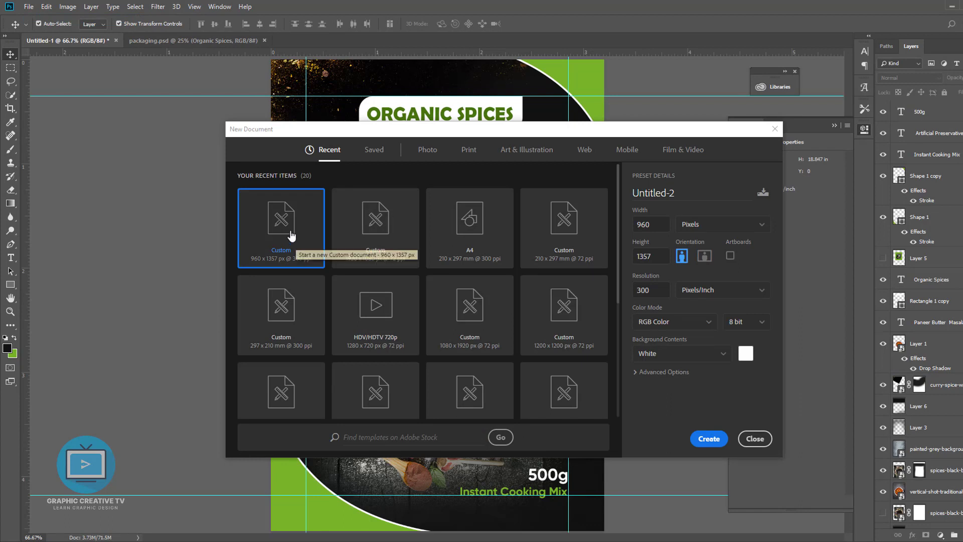
text(260)
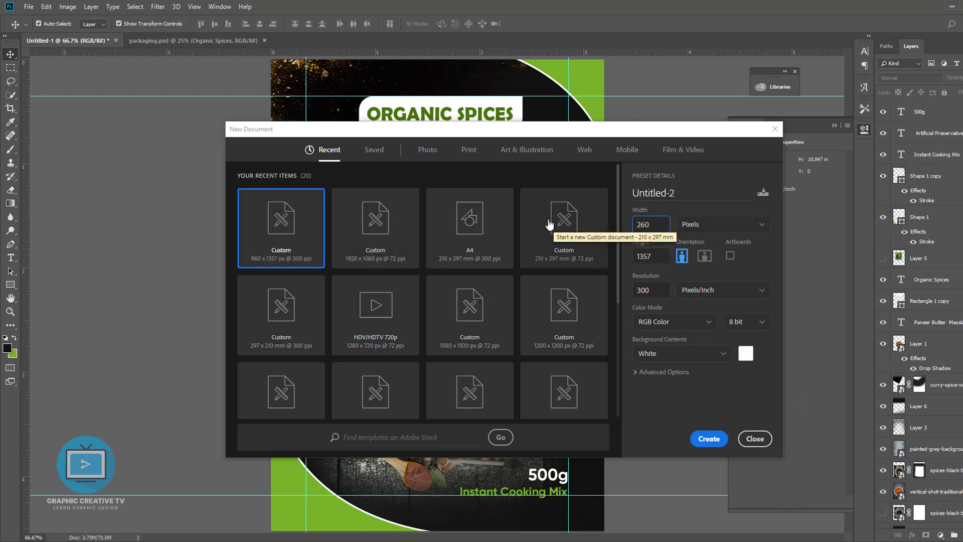
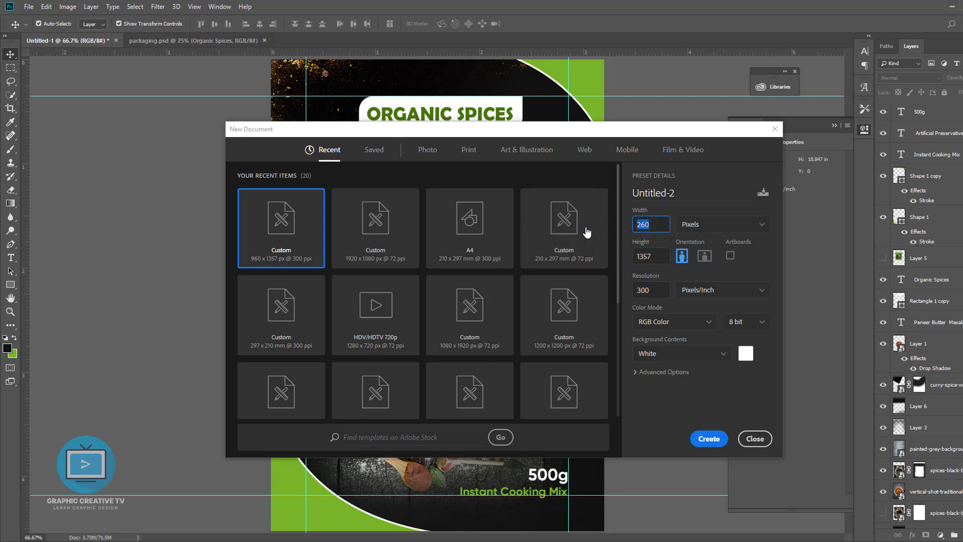
key(Return)
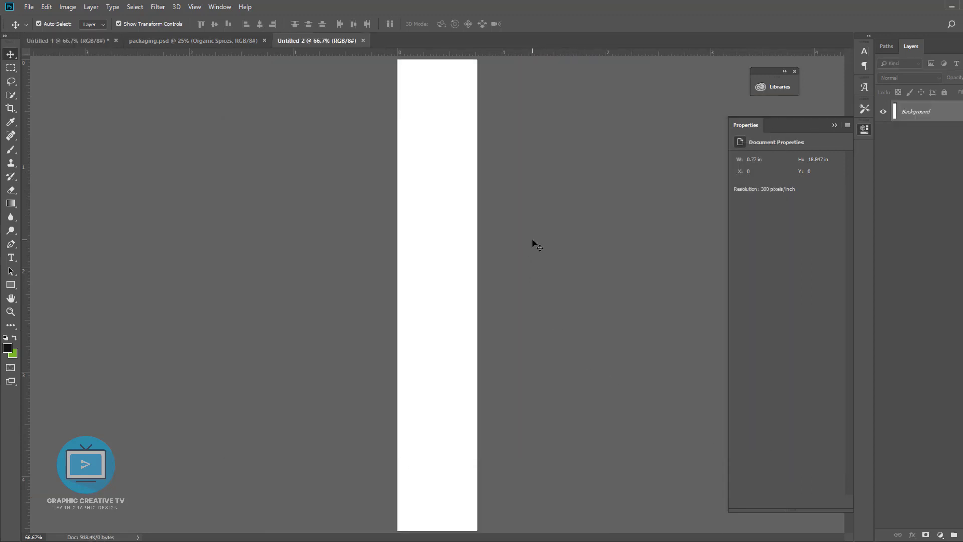
Draw a black 704 × 1149 px rectangle on the front design, spanning from the upper guide to the lower guide
click(260, 42)
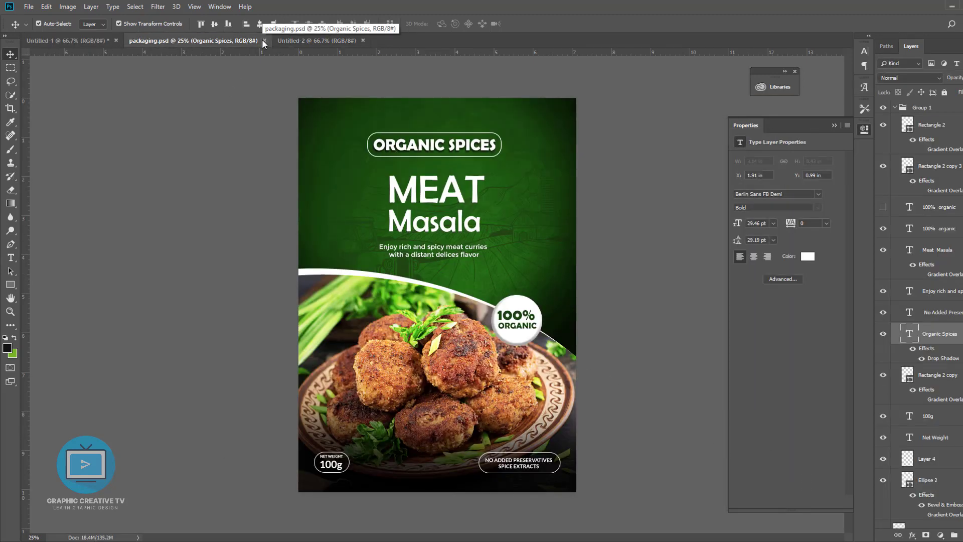
click(65, 41)
click(541, 494)
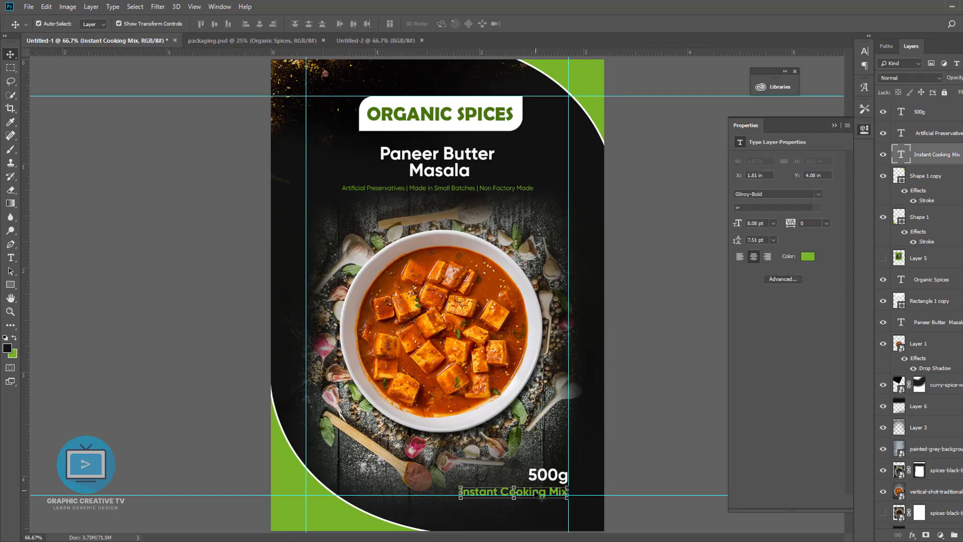
click(482, 190)
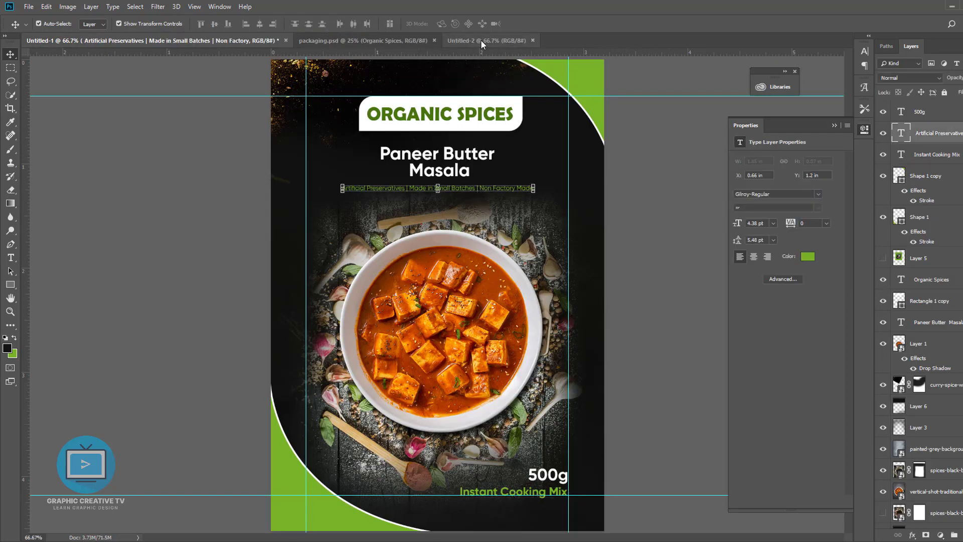
click(10, 284)
drag(306, 97, 550, 495)
click(11, 54)
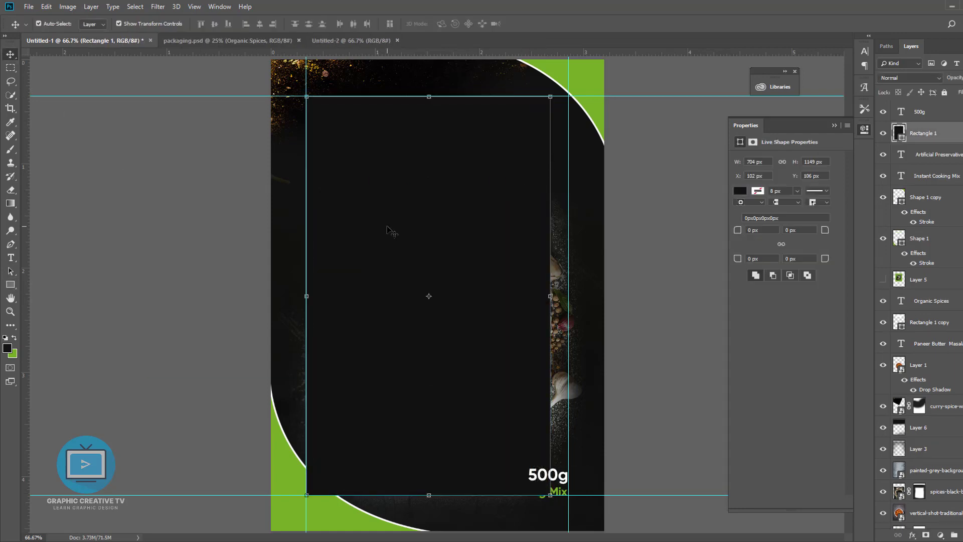
Copy the black rectangle into Untitled-2 and add horizontal guides along its upper and lower edges
click(336, 40)
key(ctrl+v)
click(251, 73)
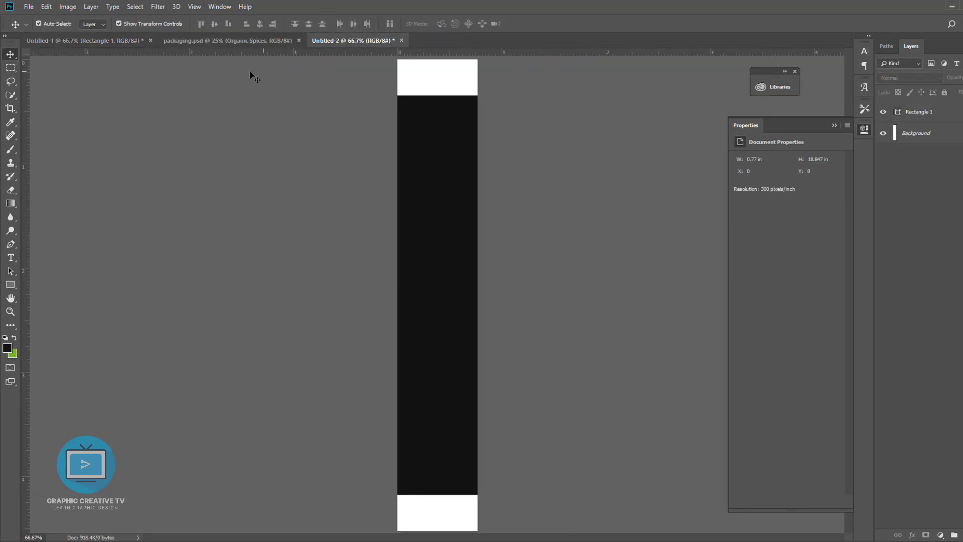
drag(441, 54, 458, 96)
drag(361, 52, 463, 495)
Stretch the black rectangle beyond both guides so it covers the full height of the narrow canvas
click(459, 328)
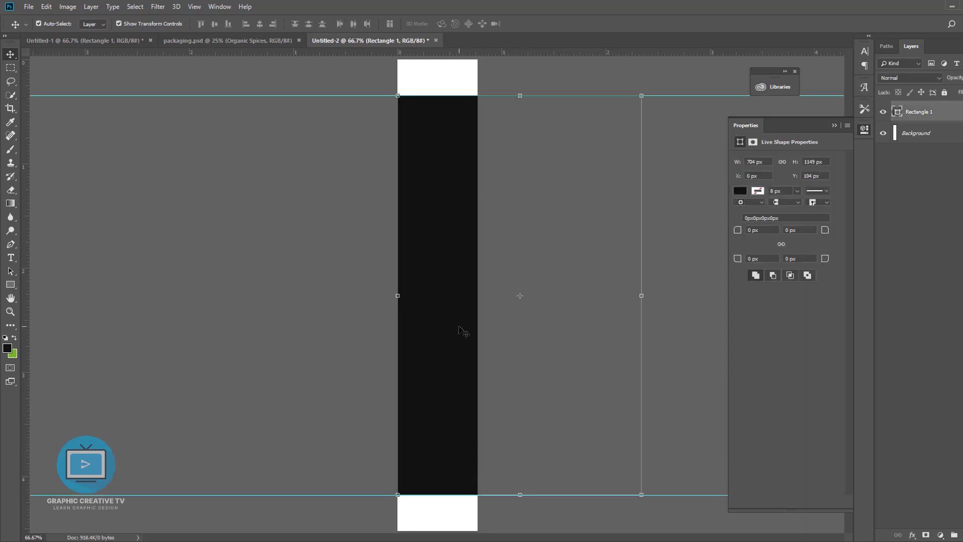
drag(519, 95, 520, 60)
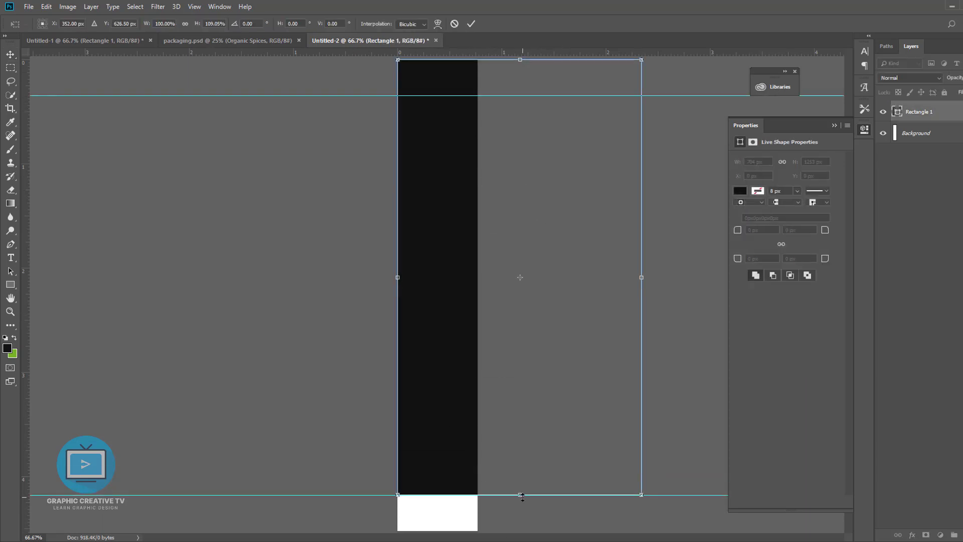
drag(520, 494, 524, 538)
key(Return)
click(506, 348)
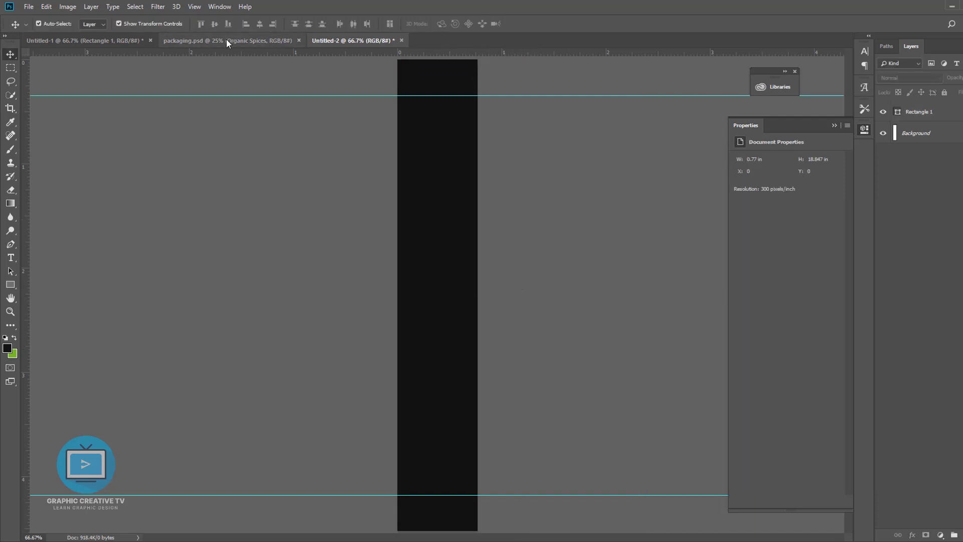
Remove the black rectangle from the front design and copy the "Organic Spices" box with its text into Untitled-2
click(101, 38)
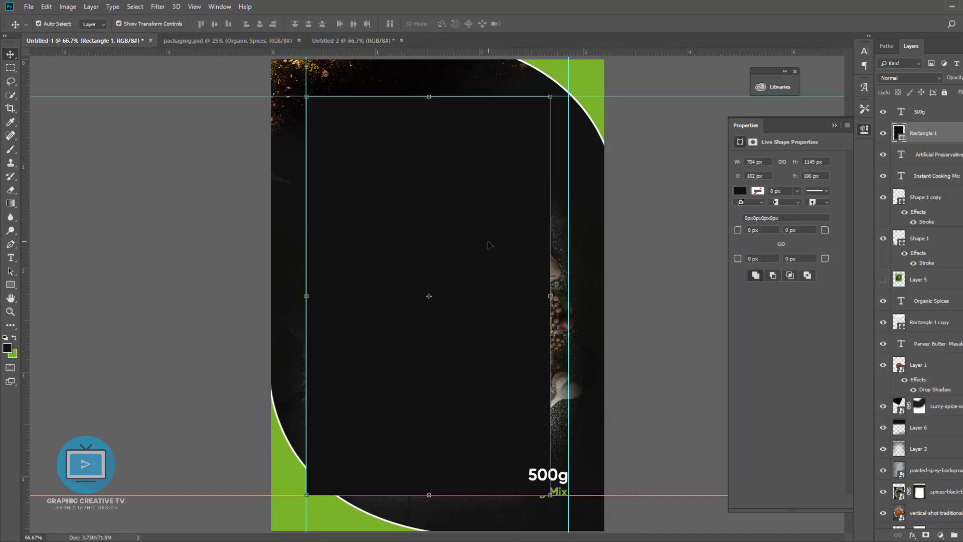
click(626, 282)
click(440, 114)
shift+click(517, 103)
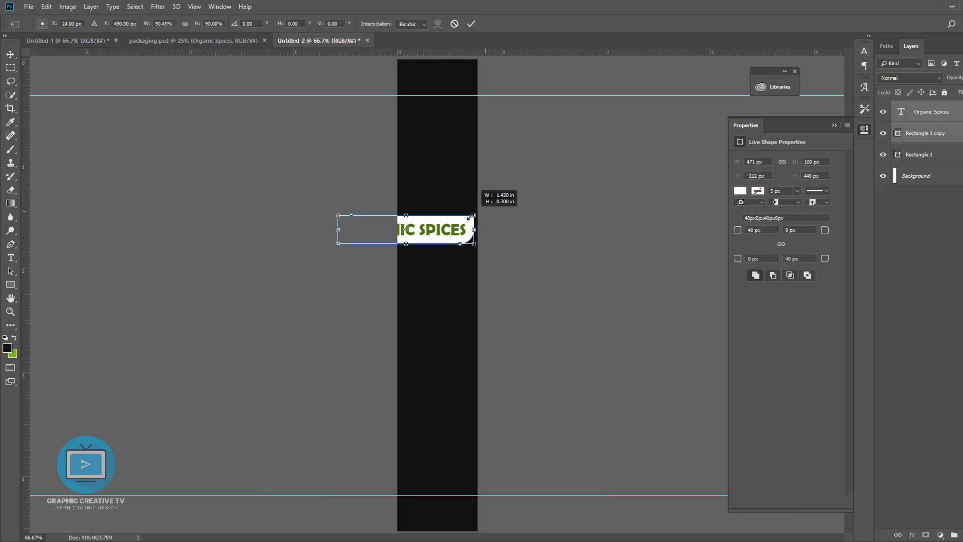
Scale the brand box and text down to about 193 × 41 px and centre them just below the upper guide
drag(470, 216, 442, 223)
drag(428, 231, 474, 112)
key(Return)
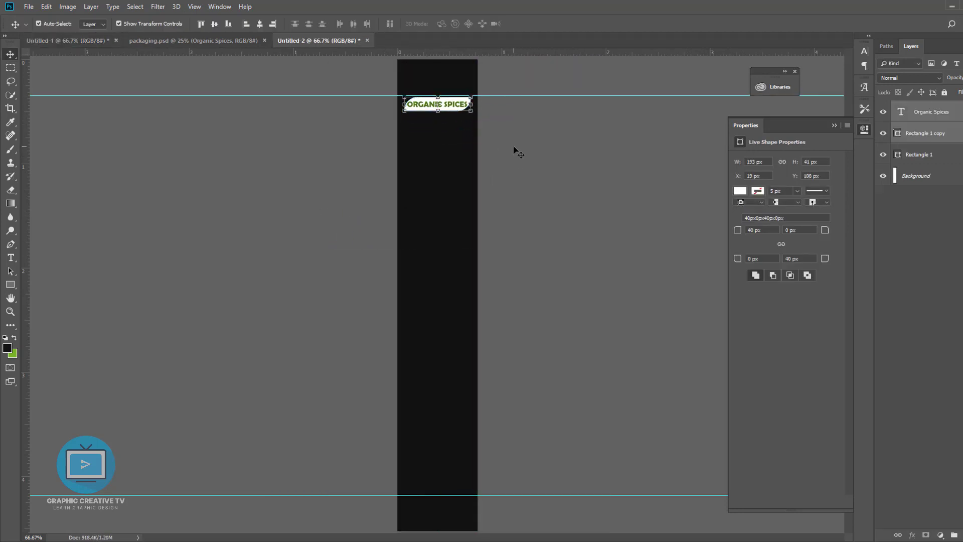
Reduce the small brand box's corner rounding and nudge it up with its text to the upper guide, text at Y 0.37 in
click(517, 150)
click(461, 106)
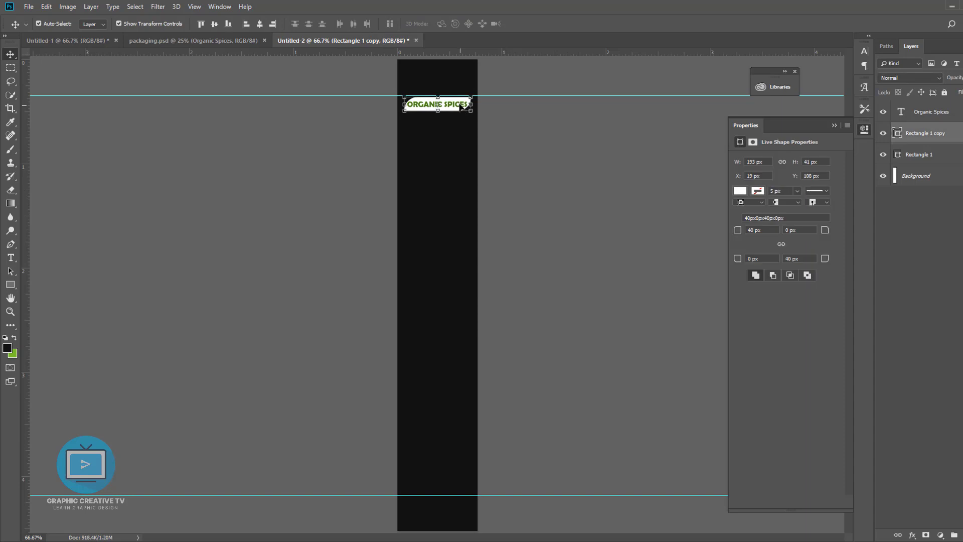
click(525, 144)
click(462, 105)
click(514, 143)
click(443, 110)
click(533, 180)
click(457, 107)
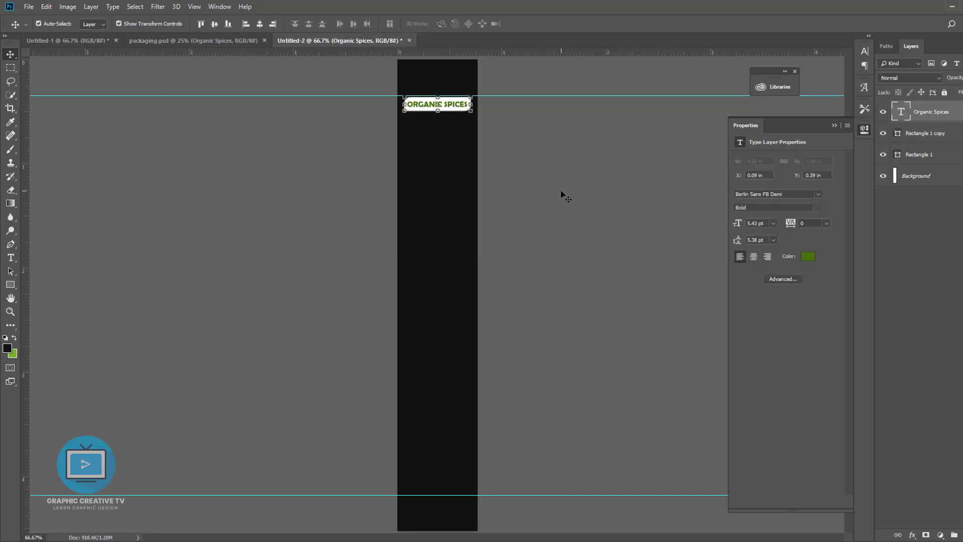
key(Up)
key(Up)
Close packaging.psd, duplicate the painted-grey-background texture layer of the front design and move the copy into Untitled-2
click(264, 41)
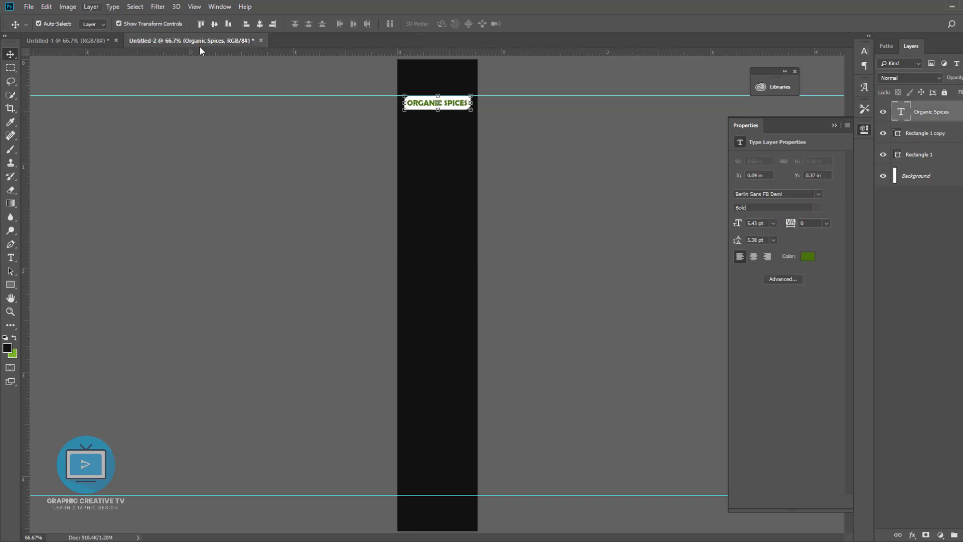
click(70, 41)
click(934, 448)
key(ctrl+j)
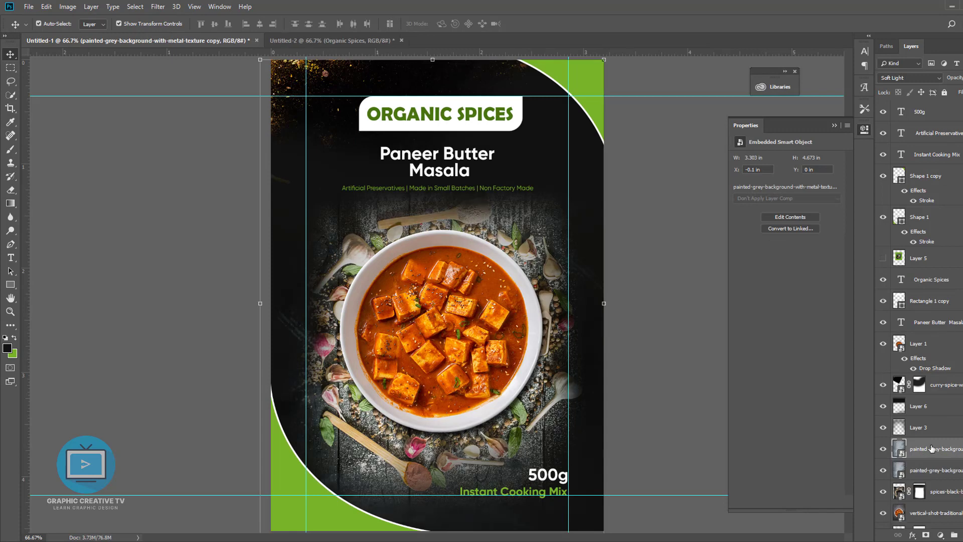
mouse_move(581, 171)
mouse_down()
mouse_move(297, 28)
mouse_move(386, 211)
mouse_move(433, 259)
mouse_up()
Position the grey texture over the narrow panel and enlarge it to about 3.86 × 5.47 in so it covers the whole strip
drag(449, 203, 451, 266)
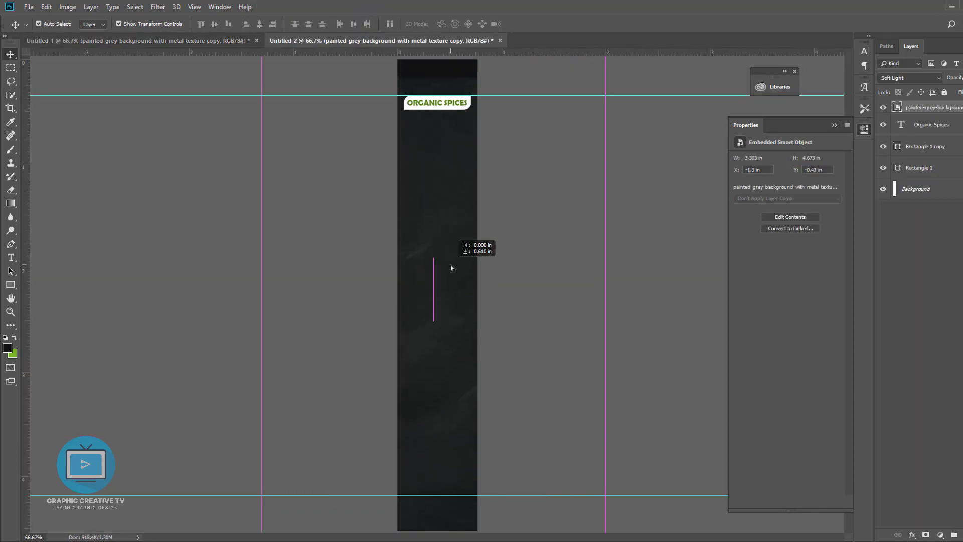
key(ctrl+t)
drag(608, 79, 636, 40)
key(Return)
click(520, 291)
click(440, 121)
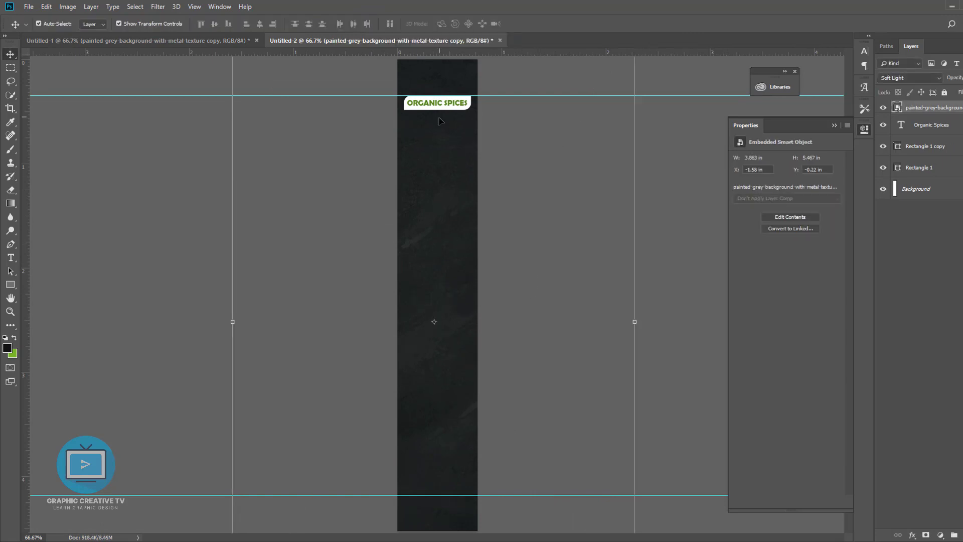
click(373, 296)
Copy the title into Untitled-2, break it into three lines, and fit it below the brand box at 10.41 pt
click(203, 40)
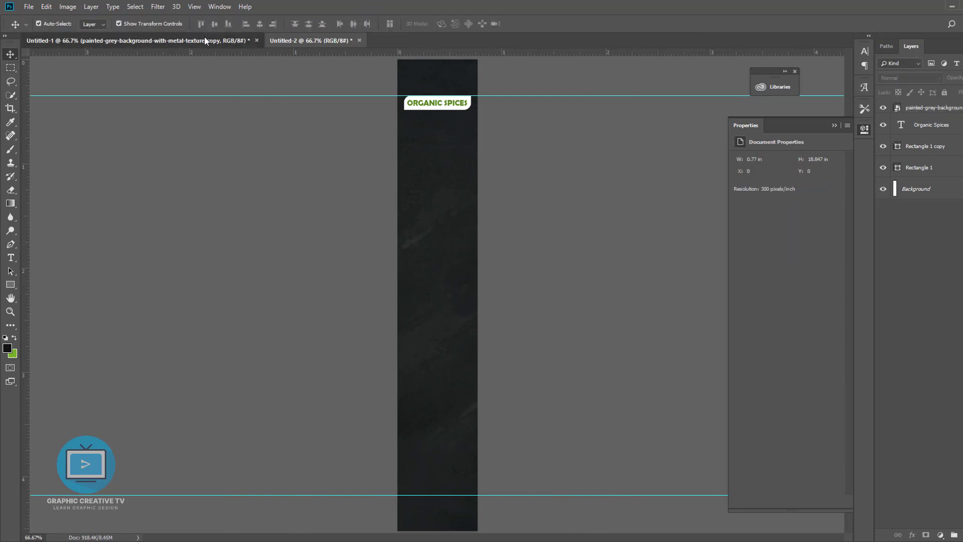
click(387, 137)
drag(386, 137, 462, 137)
click(11, 258)
click(468, 207)
click(438, 147)
key(Return)
click(11, 54)
key(Return)
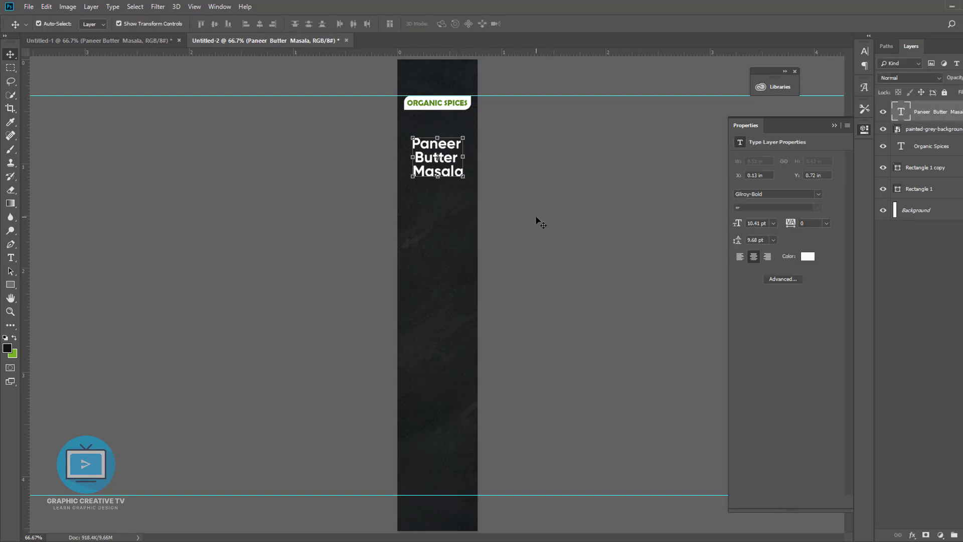
Copy the curry-spice-wall image into Untitled-2, rotate it about 171°, enlarge it to about 183% and place its spices at the panel's lower end
click(128, 42)
drag(402, 225, 457, 351)
drag(662, 235, 376, 509)
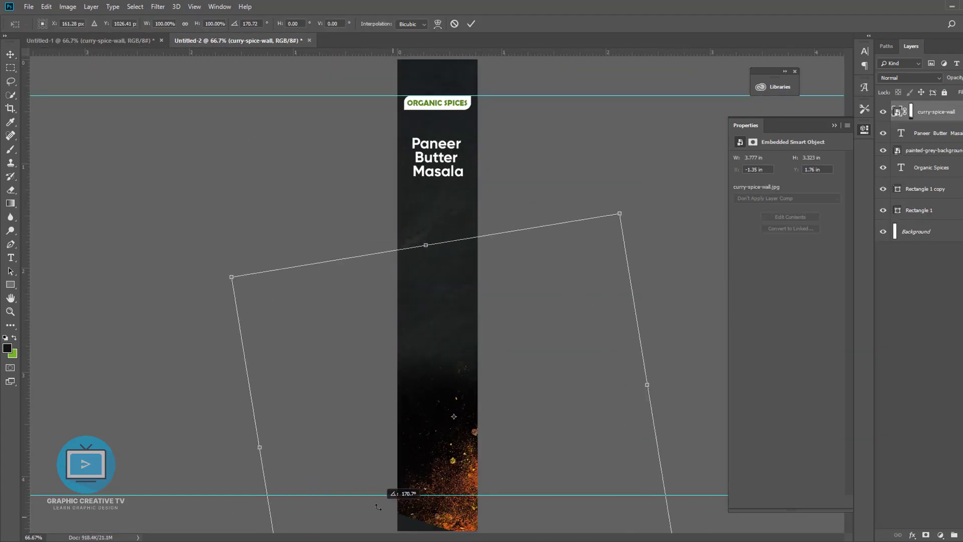
drag(454, 483, 397, 477)
drag(564, 208, 746, 76)
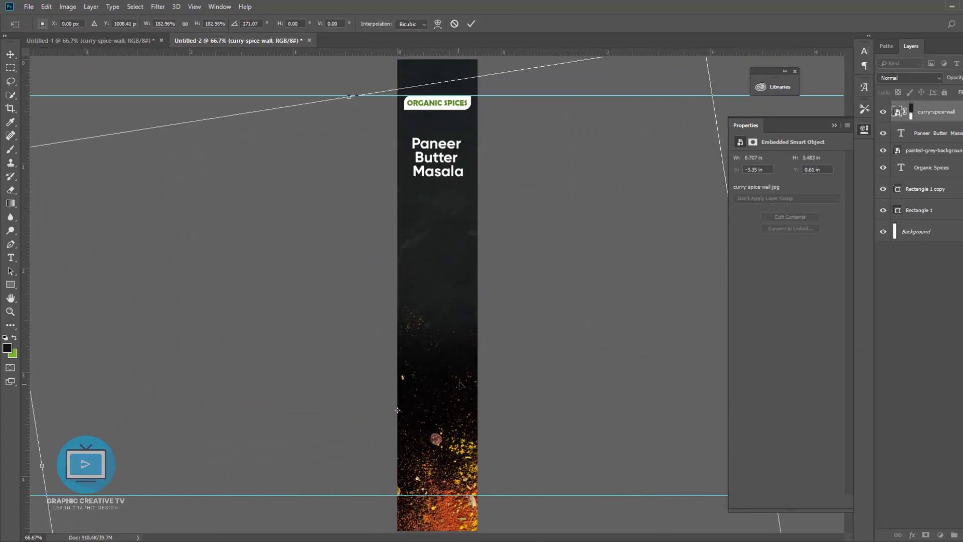
drag(455, 384, 472, 418)
key(Return)
click(567, 346)
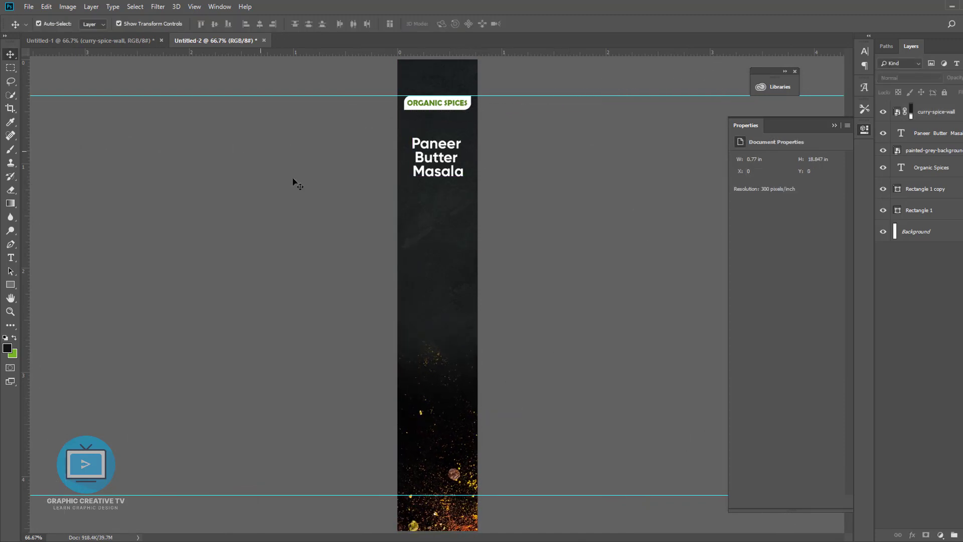
click(452, 173)
click(10, 257)
click(463, 174)
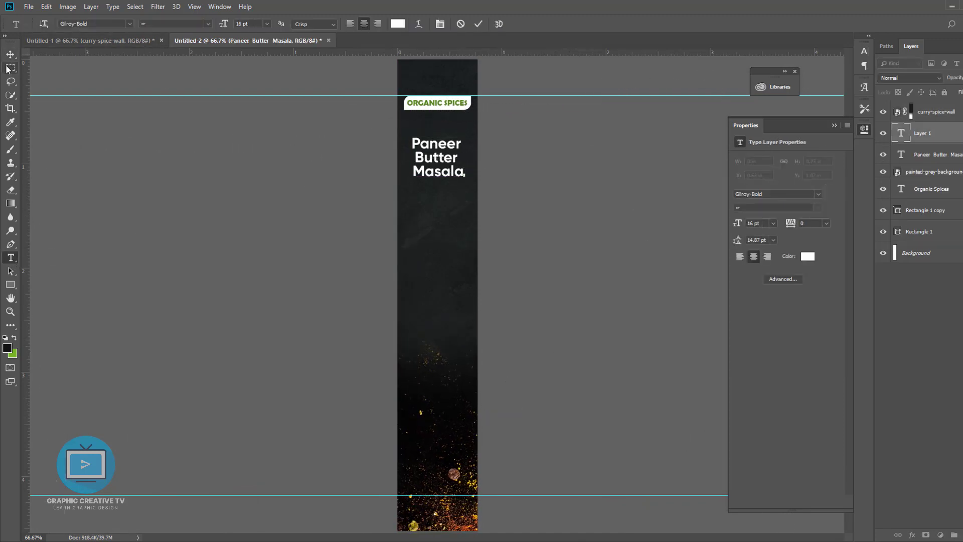
click(10, 54)
click(75, 151)
click(11, 257)
drag(462, 173, 403, 141)
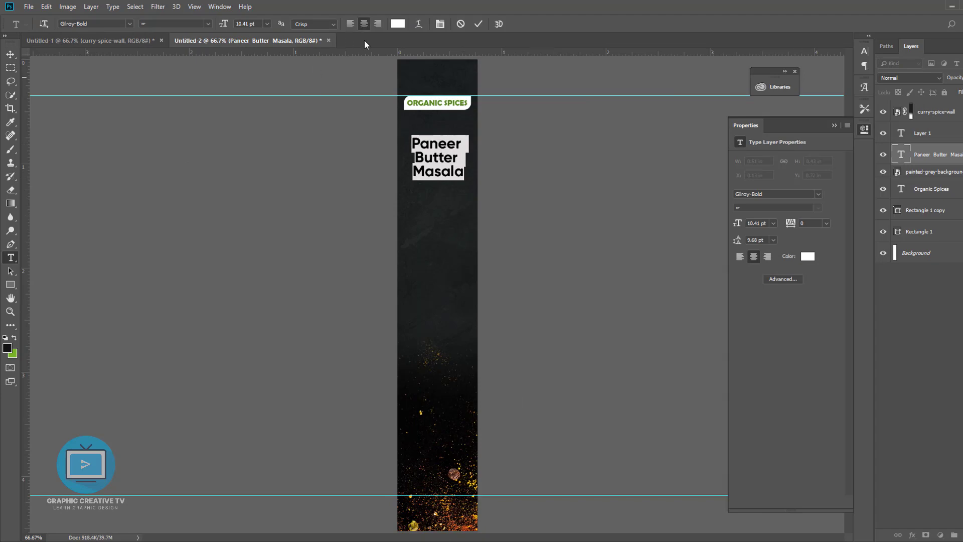
click(402, 158)
click(11, 54)
click(201, 131)
Copy the product description paragraph from Notepad and paste it into a new text box below the side panel's title at 7 pt
key(alt+Tab)
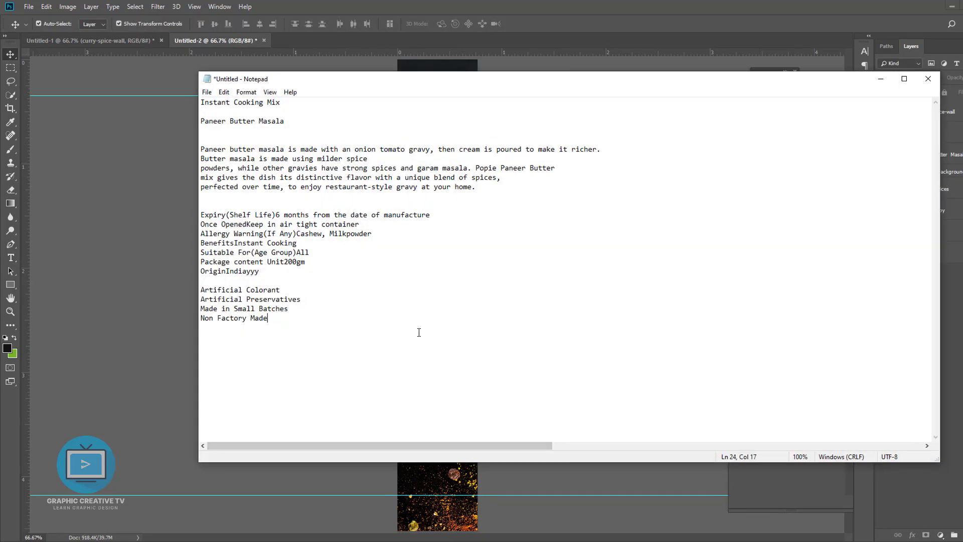
drag(201, 145, 492, 195)
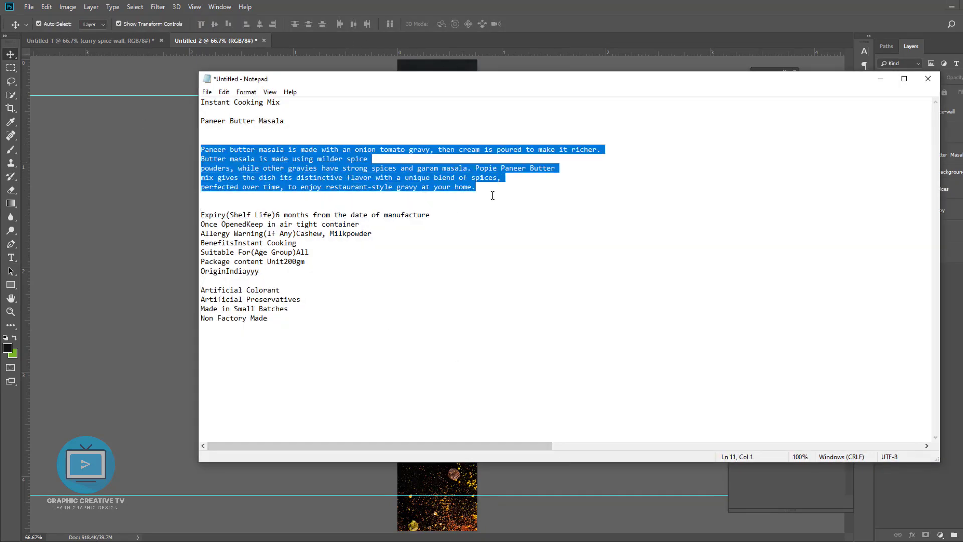
click(877, 83)
click(11, 257)
drag(411, 212, 467, 400)
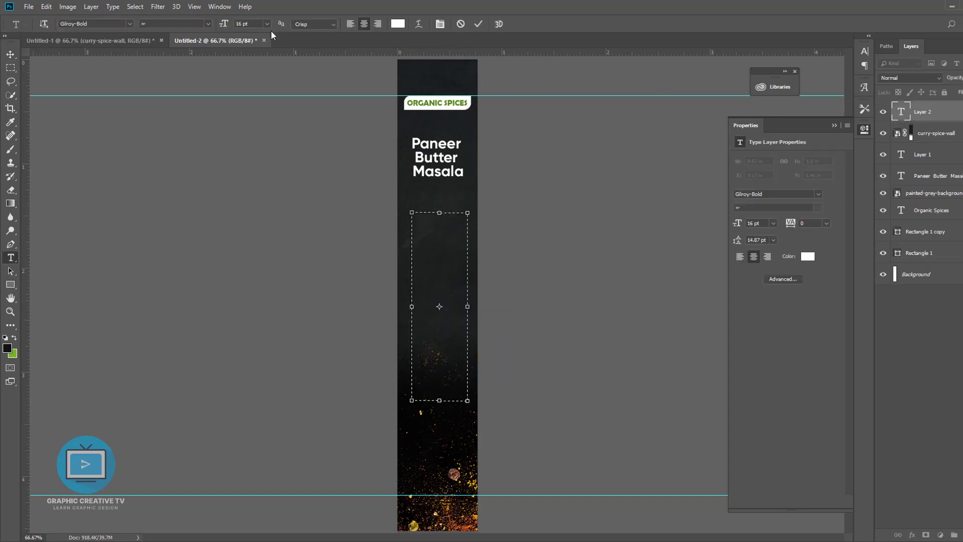
text(8)
key(Return)
key(Return)
key(ctrl+v)
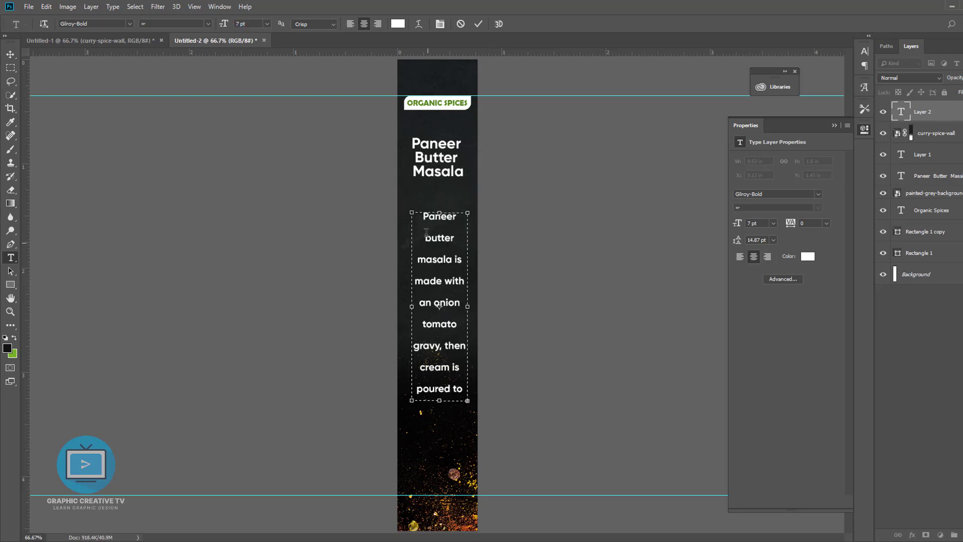
Set the description's leading to Auto and its size to 4 pt, and extend its text box down to the panel's lower end
click(773, 240)
click(756, 276)
key(ctrl+a)
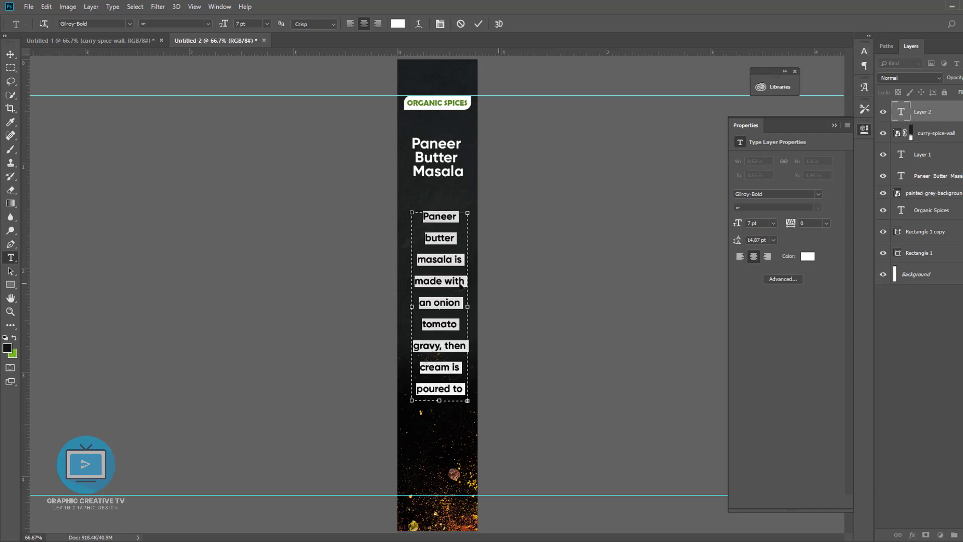
click(773, 240)
click(773, 240)
click(773, 239)
click(763, 249)
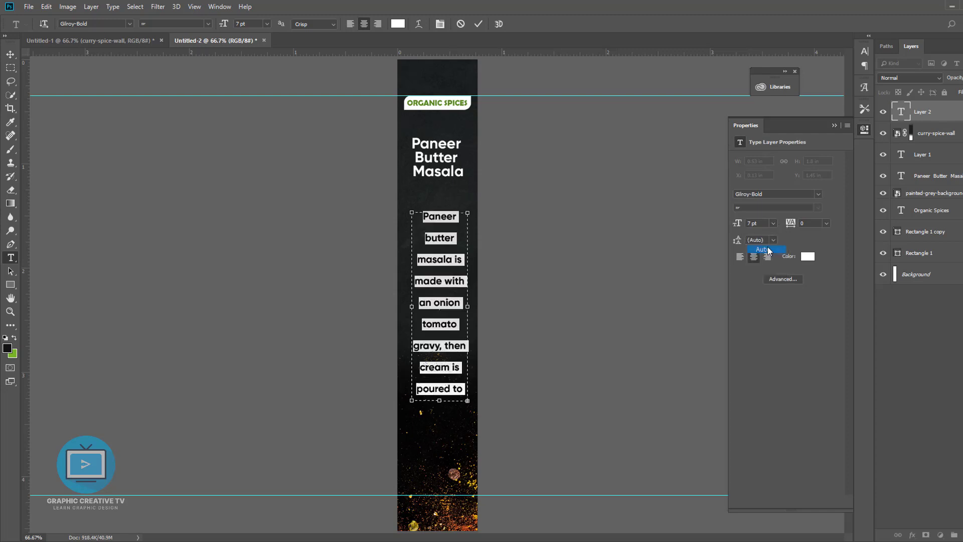
drag(439, 400, 440, 541)
text(4)
key(Return)
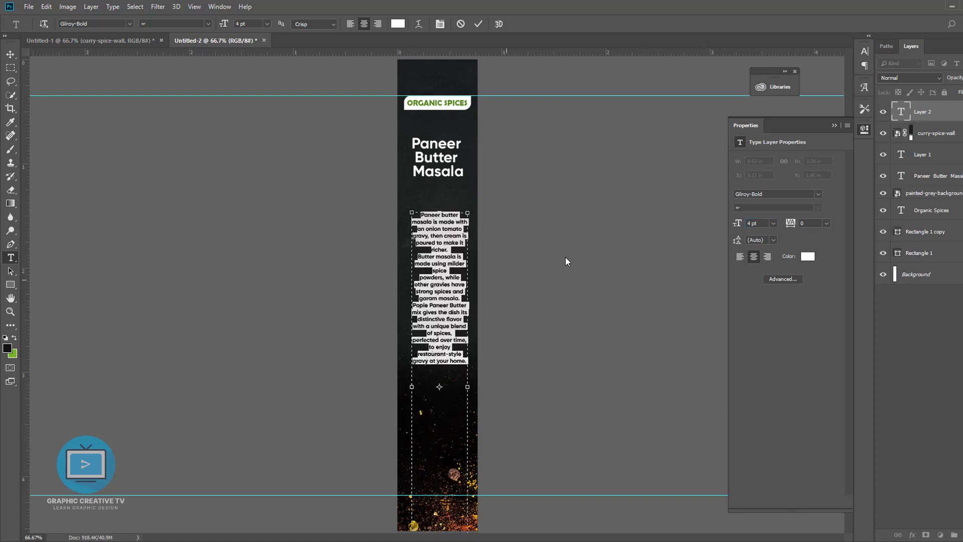
Change the whole description paragraph's font to Gilroy-Regular
click(434, 260)
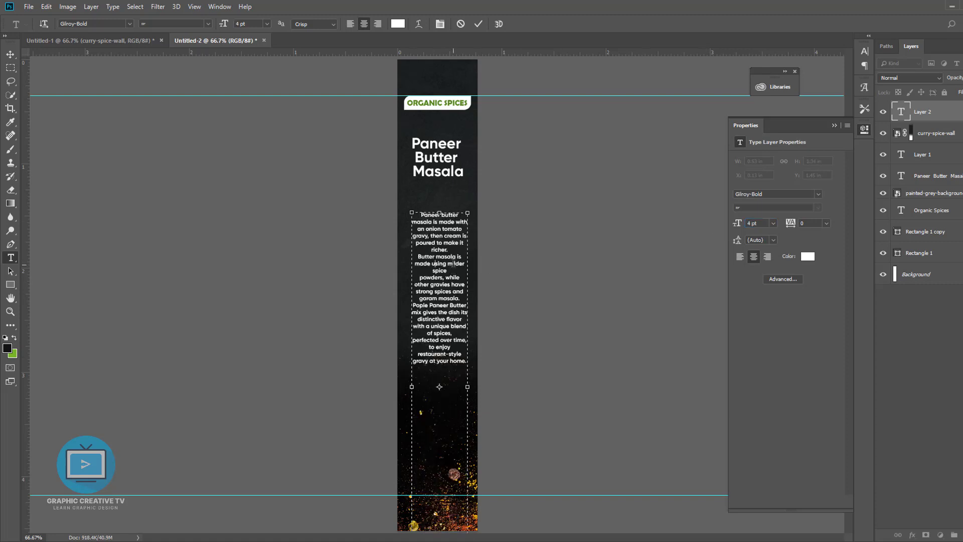
key(ctrl+a)
click(818, 194)
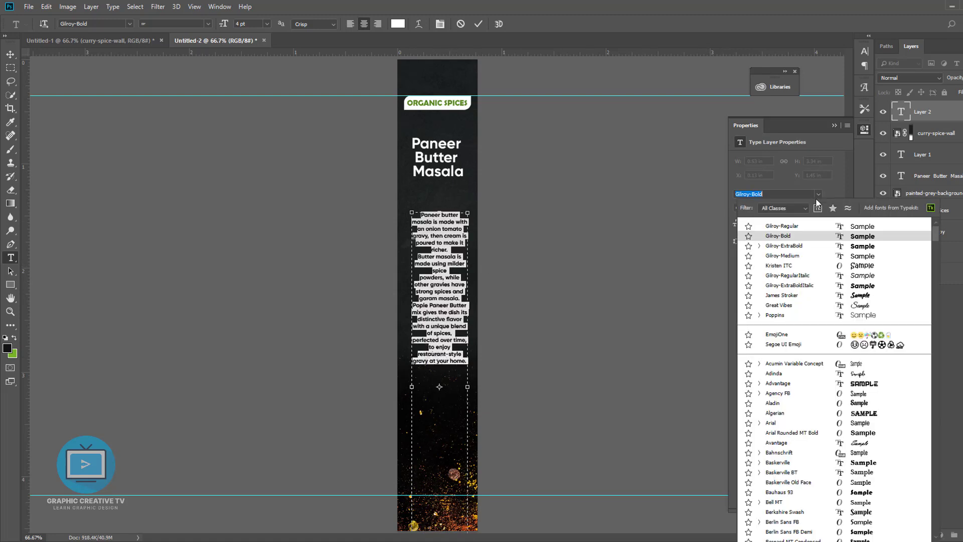
click(789, 226)
click(435, 270)
Left-align the description and remove the line breaks before "Butter masala" and "powders"
key(ctrl+plus)
key(ctrl+plus)
key(ctrl+plus)
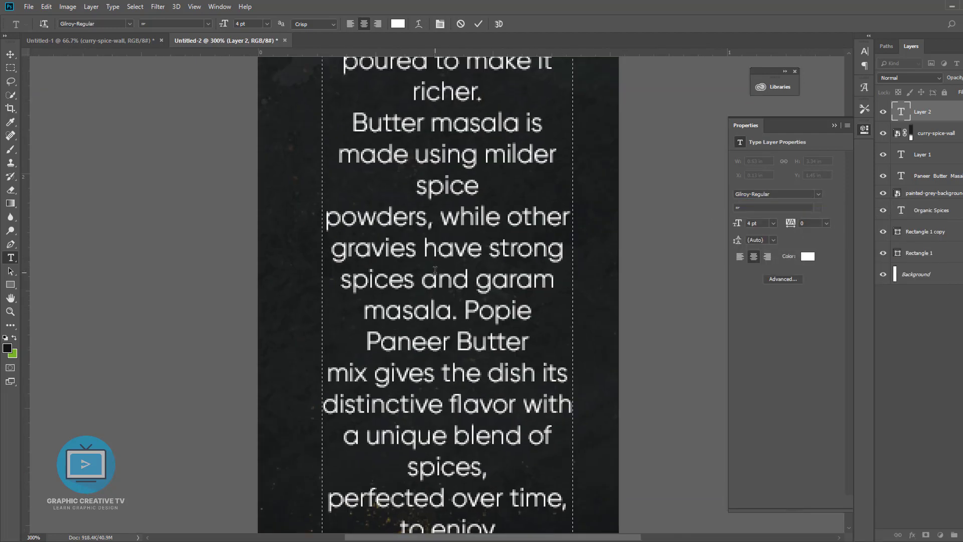
scroll(408, 233, up, 4)
scroll(409, 232, up, 1)
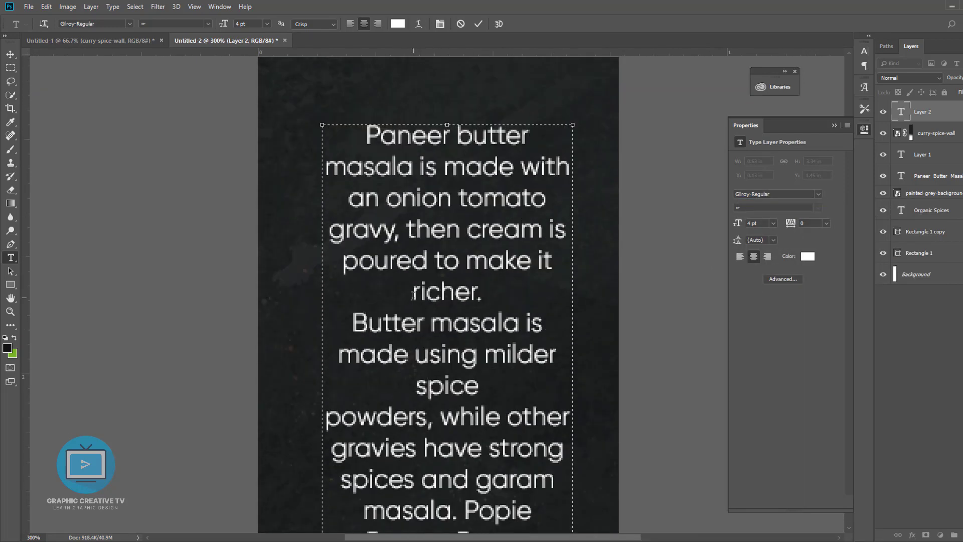
key(ctrl+a)
key(ctrl+shift+l)
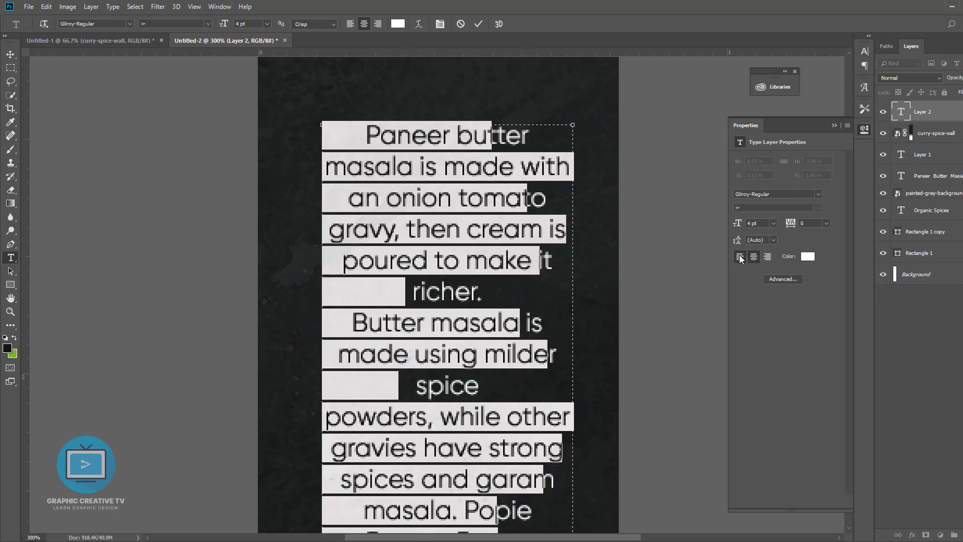
click(354, 306)
key(BackSpace)
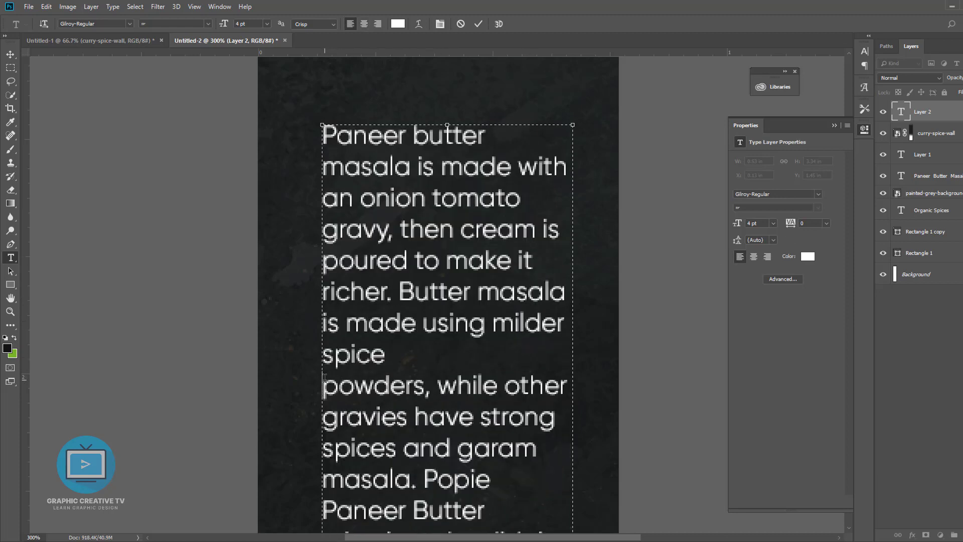
key(BackSpace)
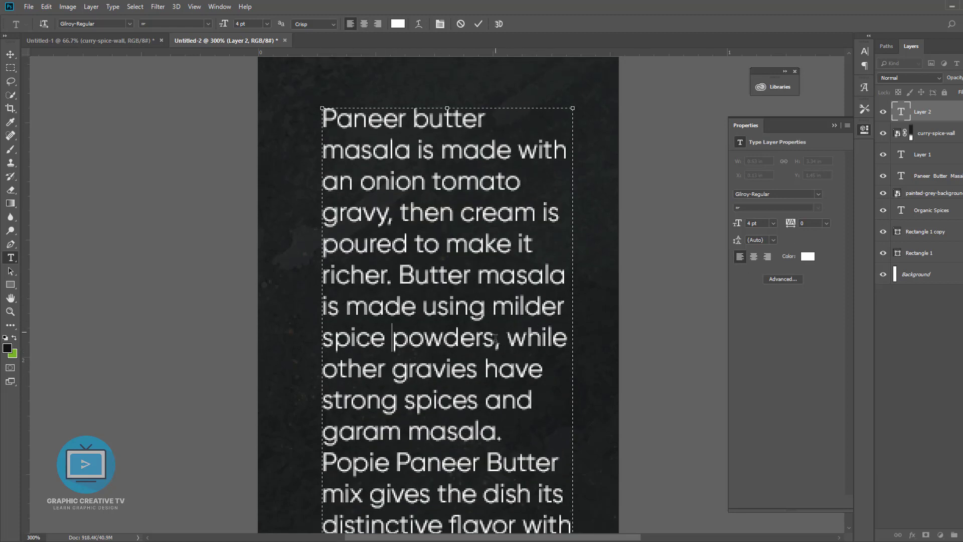
click(466, 415)
scroll(466, 416, down, 3)
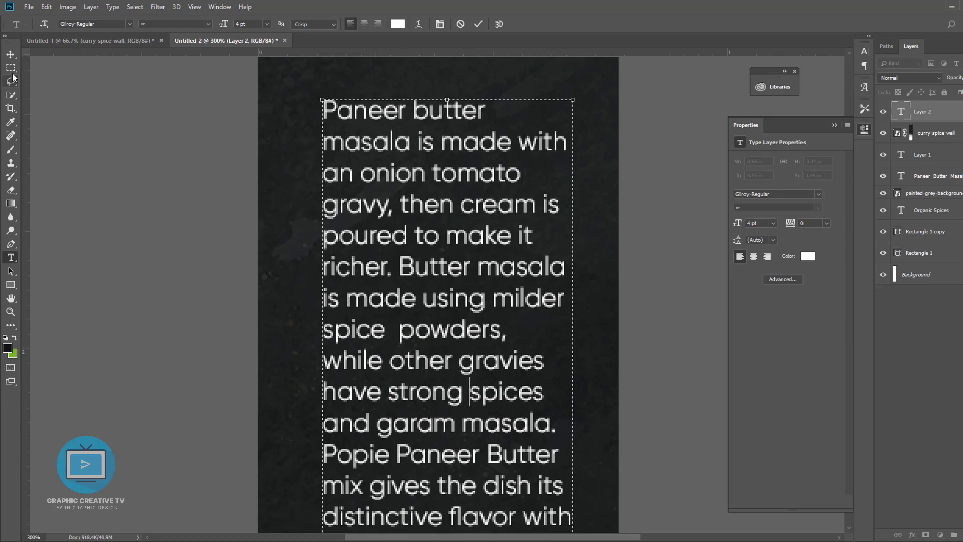
click(12, 54)
Remove the line break before "perfected over time" in the description
key(ctrl+minus)
scroll(465, 245, down, 1)
scroll(465, 246, down, 3)
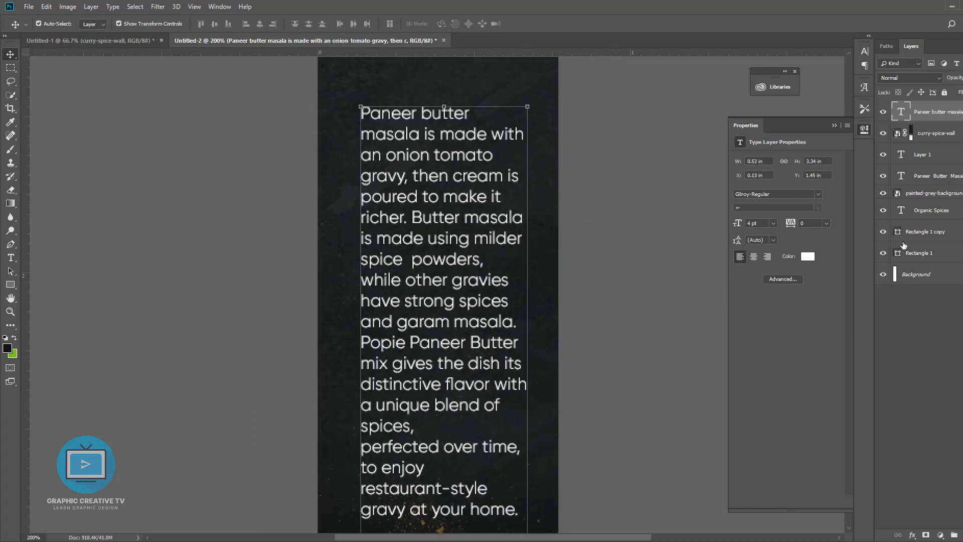
scroll(600, 473, down, 1)
drag(610, 473, 624, 405)
double_click(411, 371)
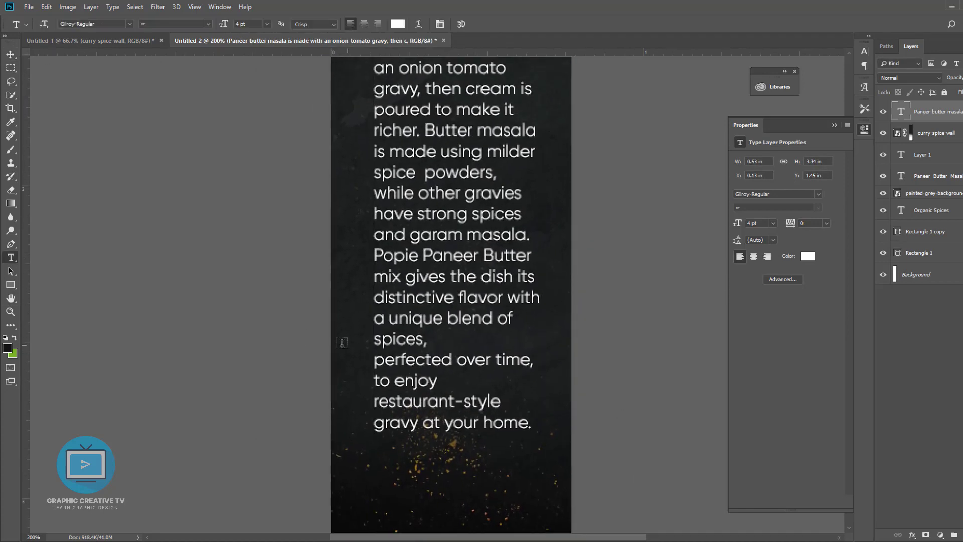
click(374, 360)
key(BackSpace)
Centre-align the description and widen its text box to about 0.58 in
drag(504, 399, 532, 401)
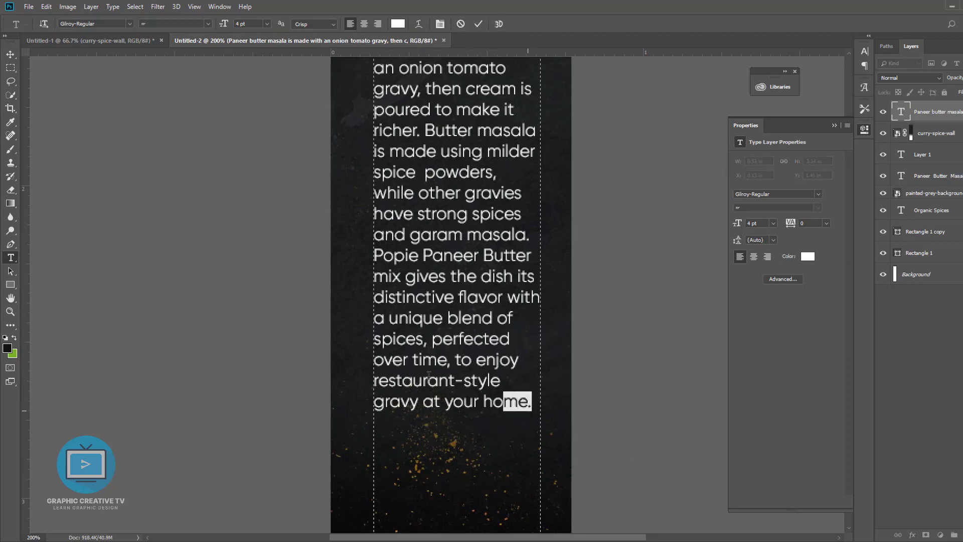
key(ctrl+a)
key(ctrl+shift+c)
click(493, 294)
scroll(452, 280, down, 2)
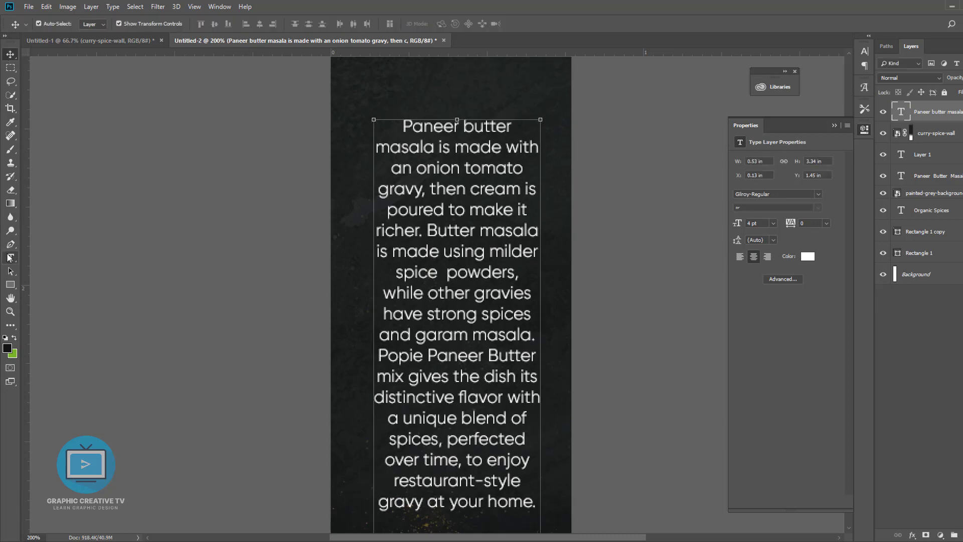
mouse_move(374, 403)
mouse_down()
mouse_move(342, 402)
mouse_move(358, 402)
mouse_up()
click(10, 54)
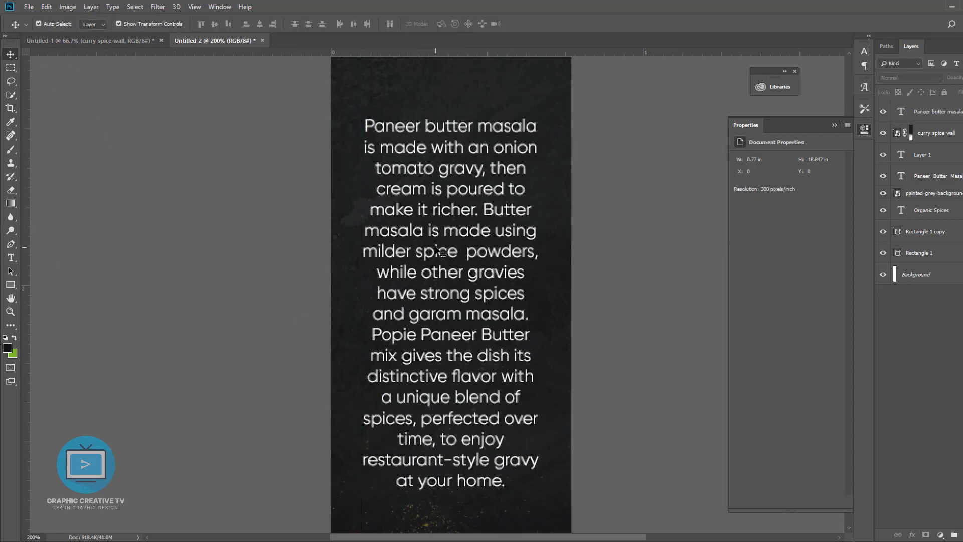
Shorten the description's text box to about 1.23 in high and place it below the title at about Y 1.34 in
key(ctrl+minus)
key(ctrl+minus)
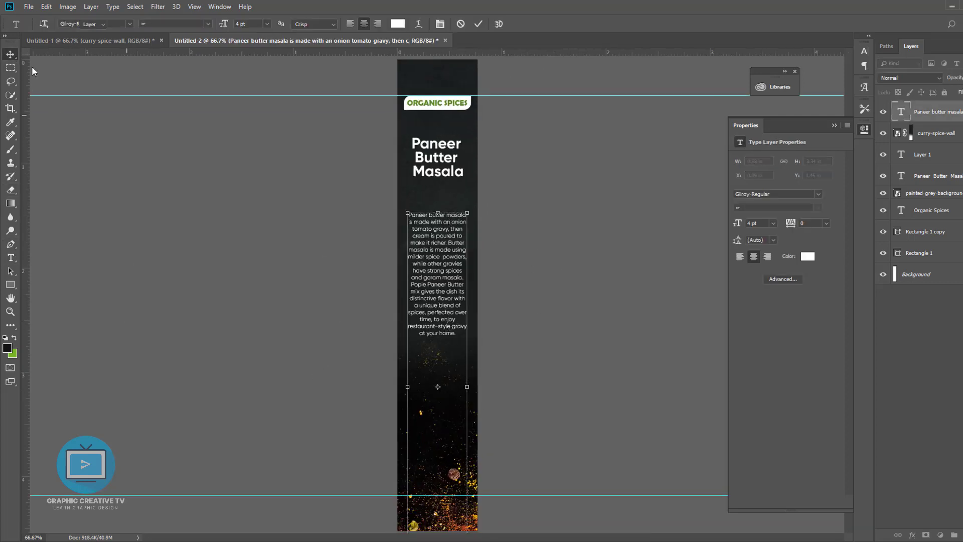
drag(454, 293, 455, 238)
drag(439, 505, 449, 365)
key(ctrl+z)
key(t)
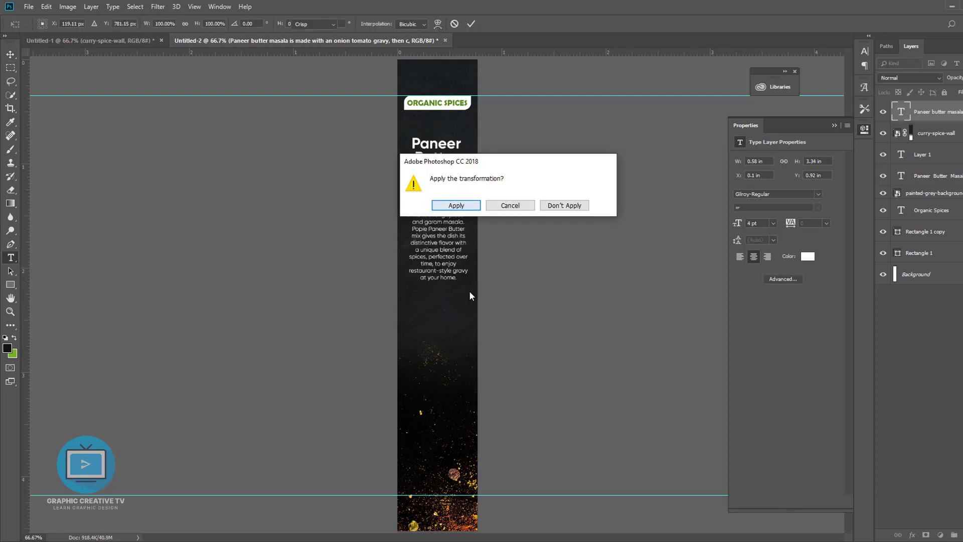
key(Return)
drag(438, 504, 433, 287)
click(10, 54)
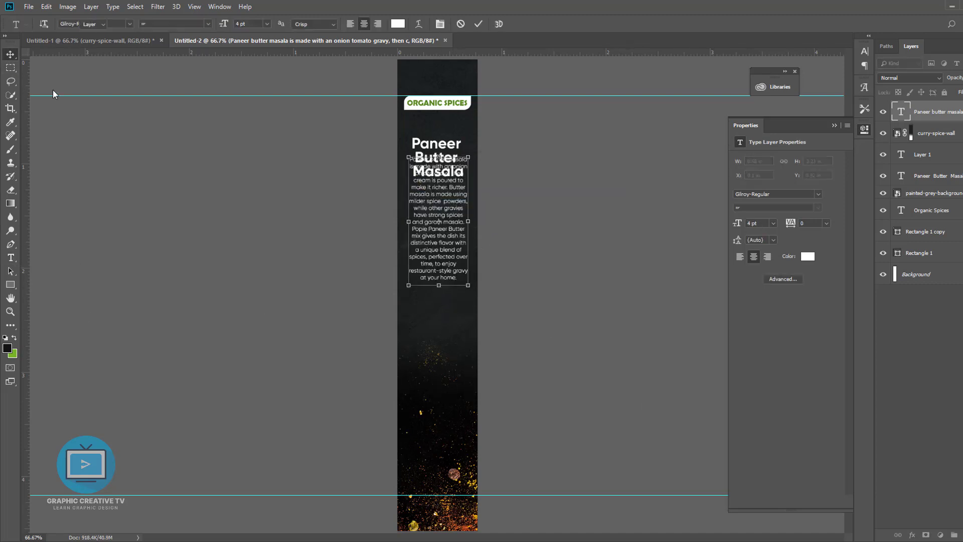
drag(460, 221, 461, 265)
Move the description paragraph slightly lower to leave room for a heading under the title
key(ctrl+plus)
key(ctrl+plus)
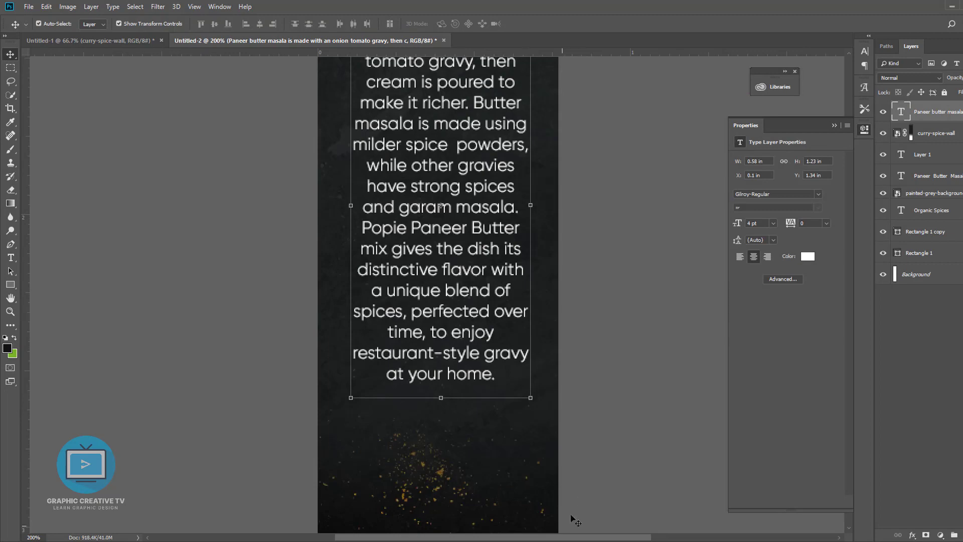
key(alt+Tab)
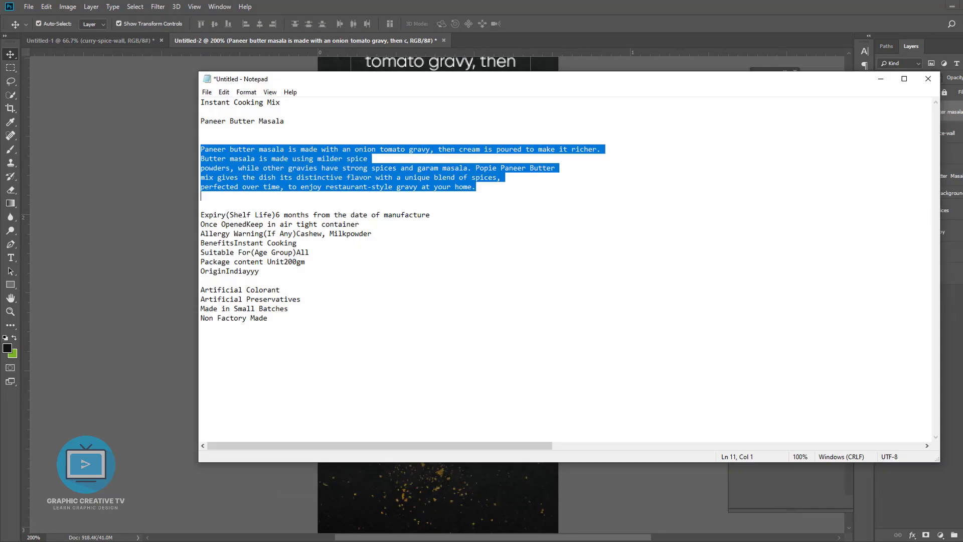
key(alt+Tab)
scroll(452, 259, up, 3)
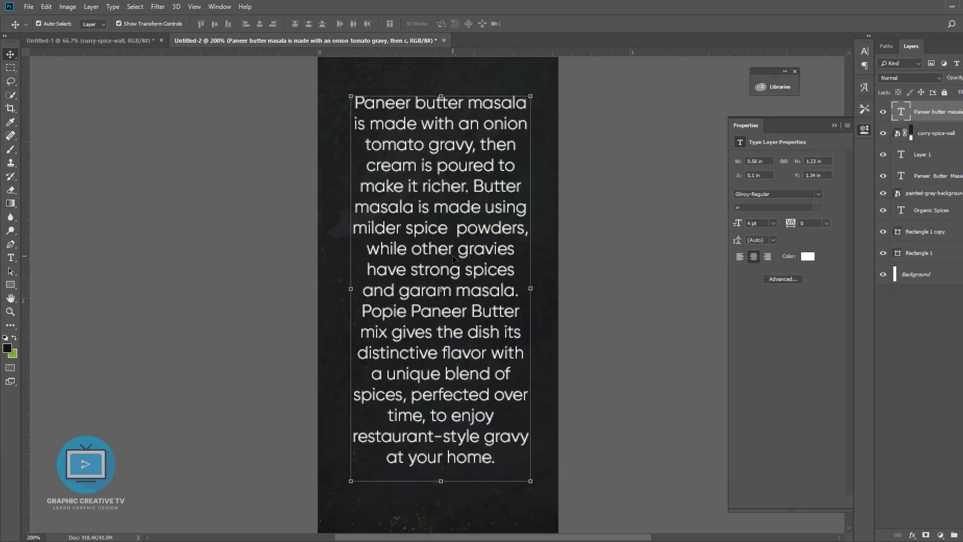
scroll(452, 256, down, 1)
click(579, 274)
scroll(465, 259, up, 8)
drag(429, 199, 429, 227)
Add the heading text "About Paneer Masala" between the title and the description
key(t)
click(389, 150)
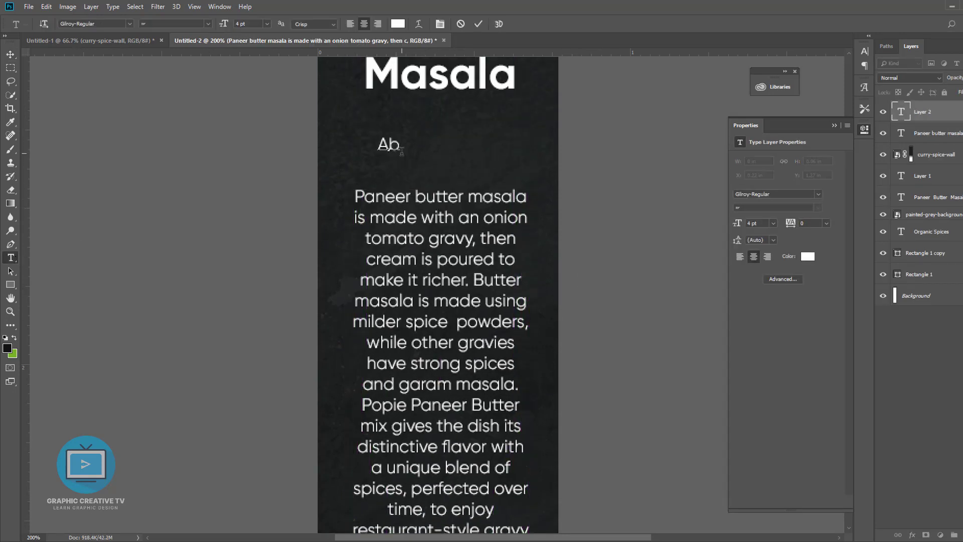
text(About Panner)
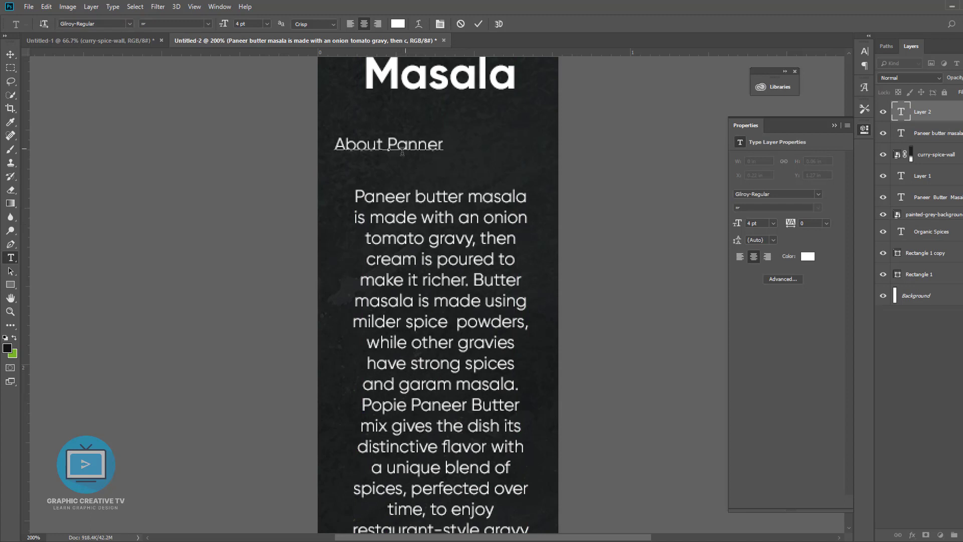
scroll(409, 160, up, 3)
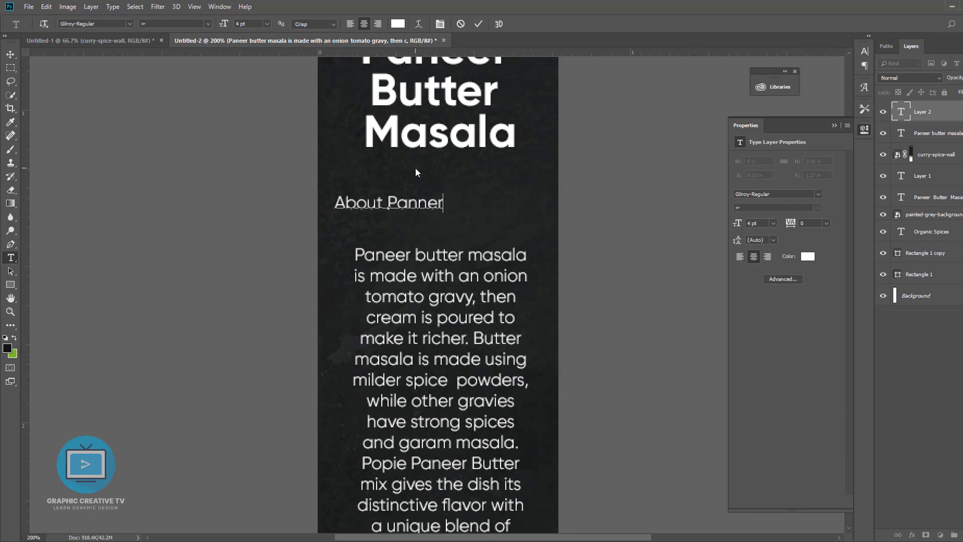
text(Masala)
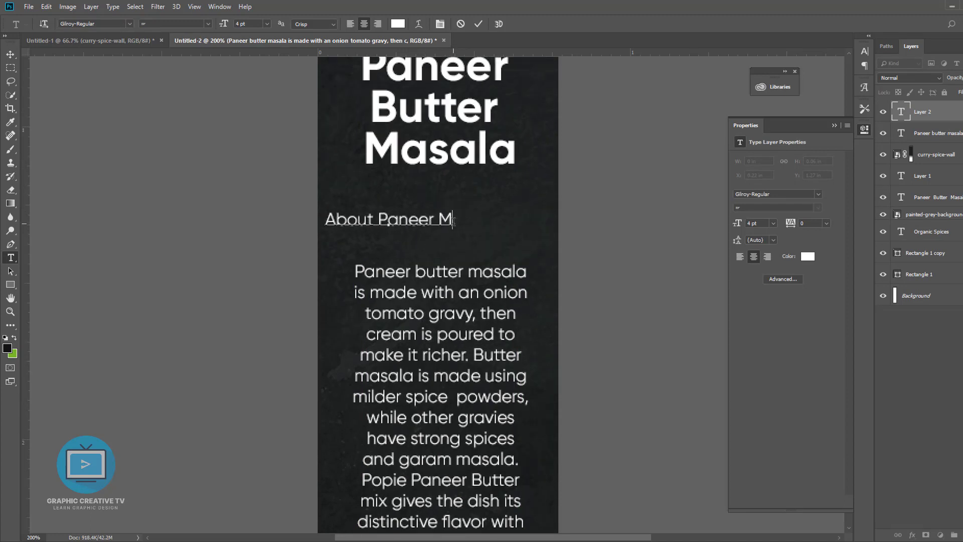
click(10, 53)
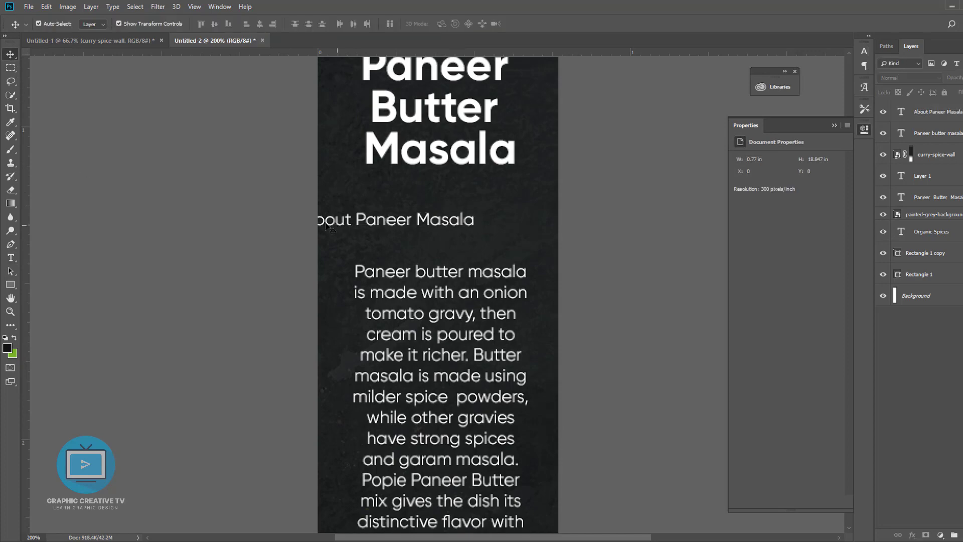
Position the "About Paneer Masala" heading centred just above the description and set its font to Gilroy-Bold
drag(397, 219, 455, 237)
click(775, 193)
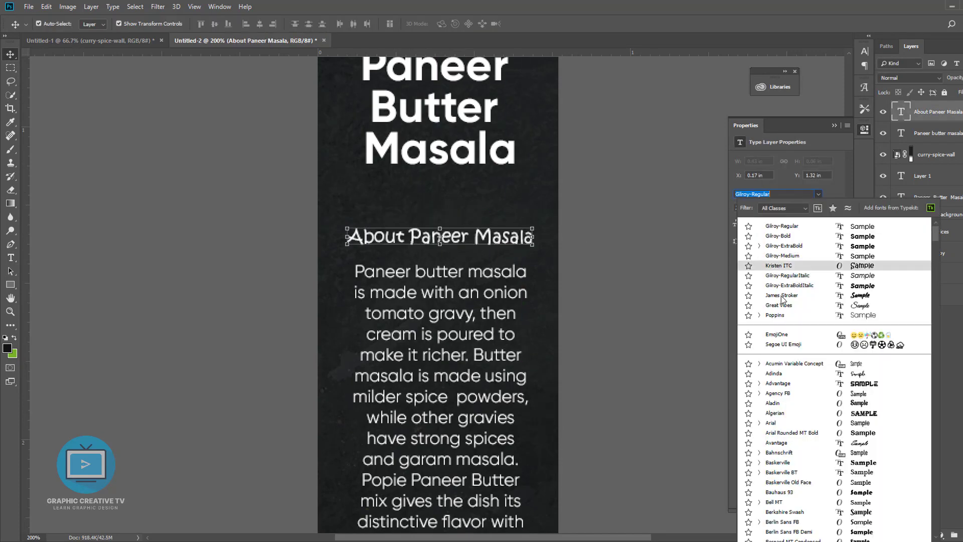
click(778, 236)
click(570, 318)
key(ctrl+minus)
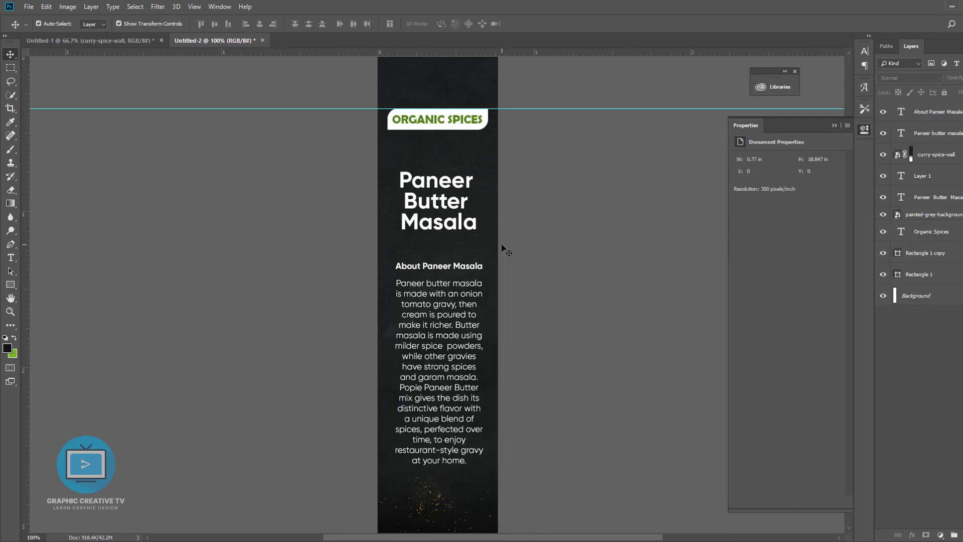
Recolour the "Paneer Butter Masala" title text green with hex 78b52a
click(429, 184)
click(13, 354)
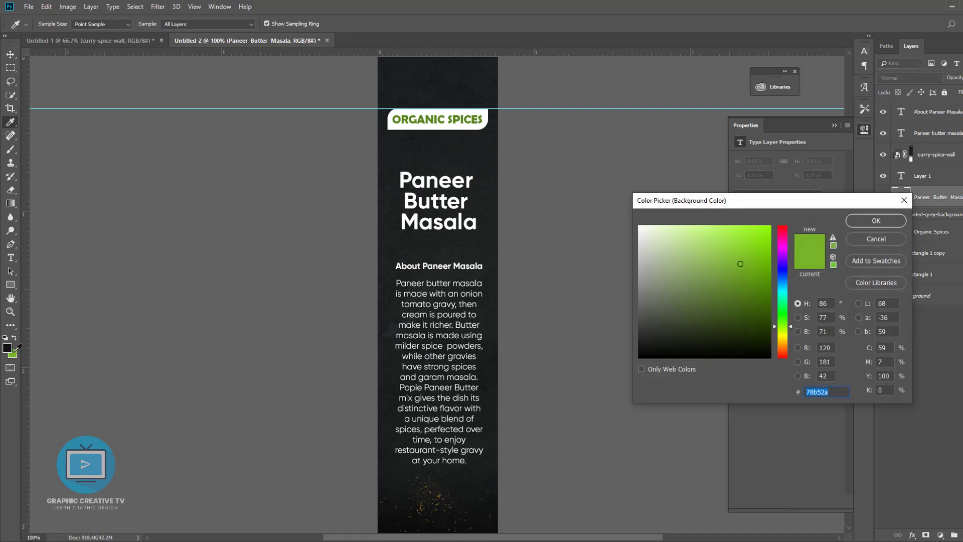
click(873, 224)
click(807, 257)
click(14, 354)
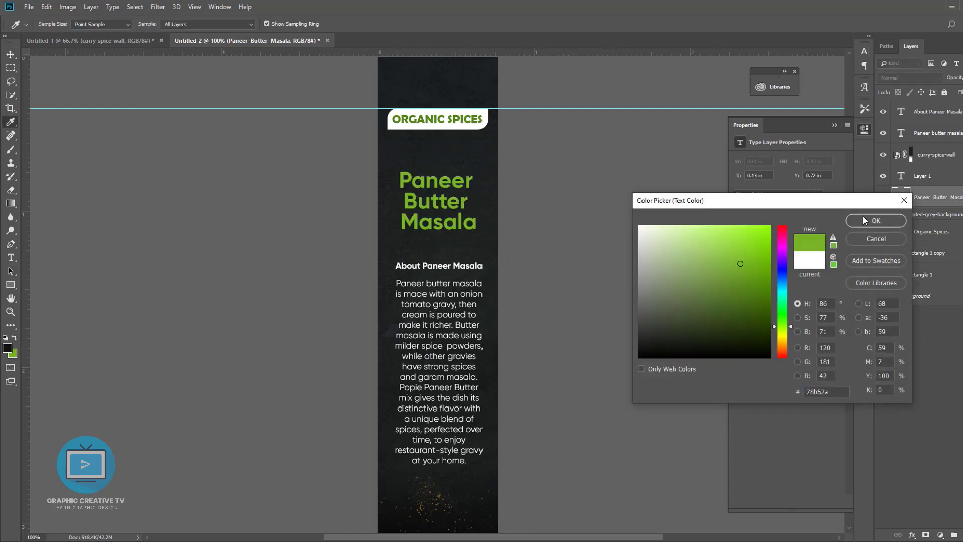
click(875, 222)
scroll(558, 249, up, 1)
scroll(559, 249, down, 1)
click(553, 257)
Nudge the description paragraph slightly up towards its heading, to about Y 1.41 in
click(457, 316)
key(Up)
key(Up)
key(Up)
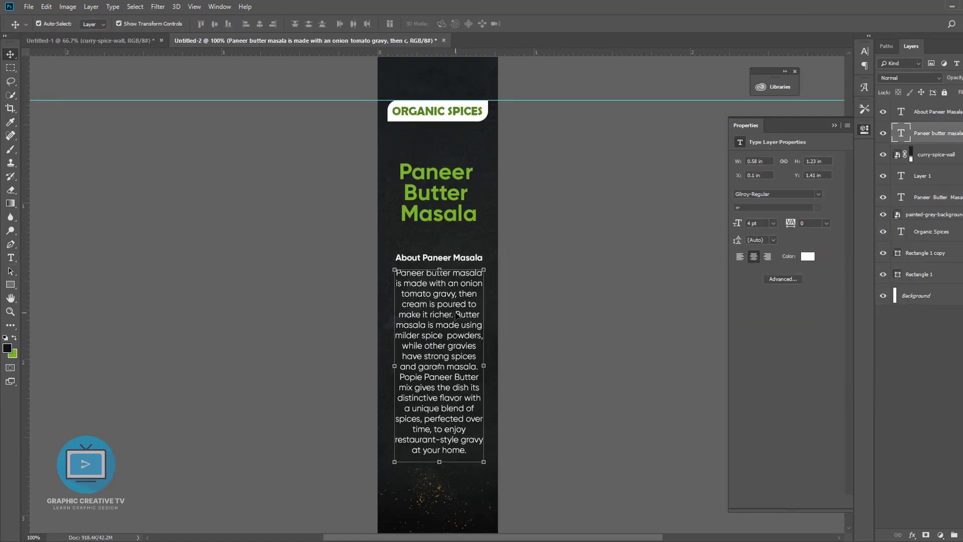
click(518, 335)
Draw a rectangle about 197 × 407 px around the heading and description, with no fill
key(u)
mouse_move(389, 250)
mouse_down()
mouse_move(389, 308)
mouse_move(491, 463)
mouse_up()
click(740, 190)
click(747, 211)
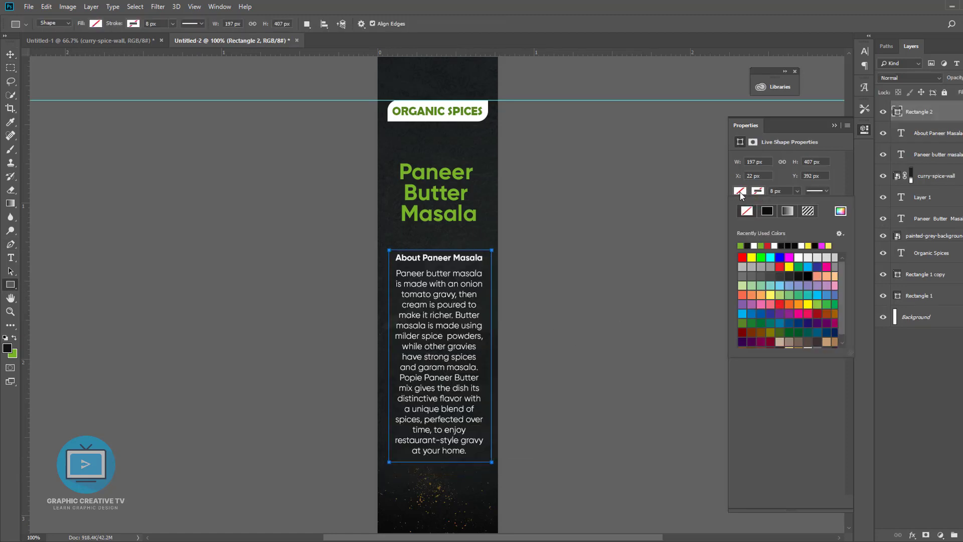
Give the rectangle around the description a white 1 px stroke
click(757, 190)
click(754, 245)
drag(782, 190, 737, 190)
text(1)
key(Return)
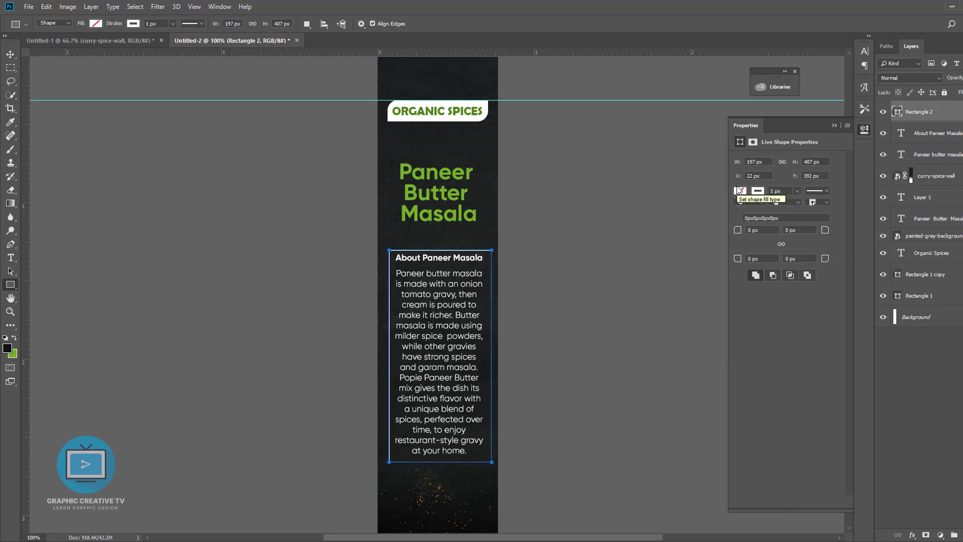
click(10, 55)
click(181, 132)
Nudge the description down to about Y 1.43 in and its heading to about Y 1.33 in inside the frame
click(461, 282)
key(Down)
key(Down)
key(Down)
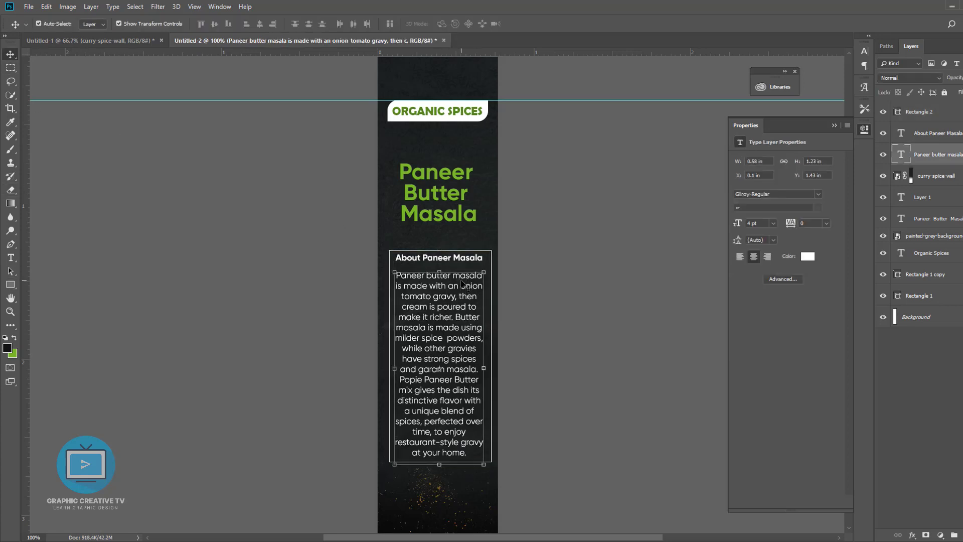
click(468, 259)
key(Down)
key(Down)
key(Down)
key(Down)
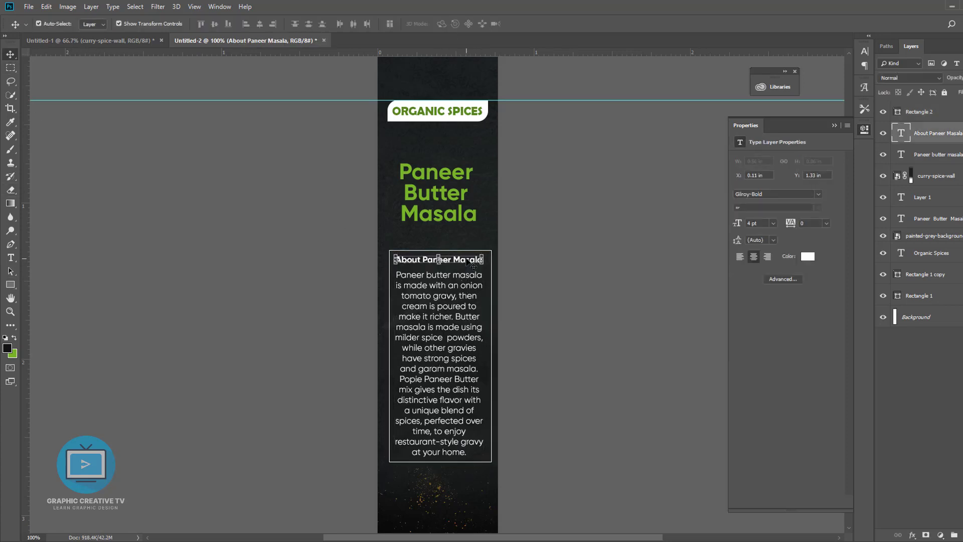
click(546, 267)
Draw a bar about 197 × 38 px across the top of the frame and place its layer beneath the heading text
key(u)
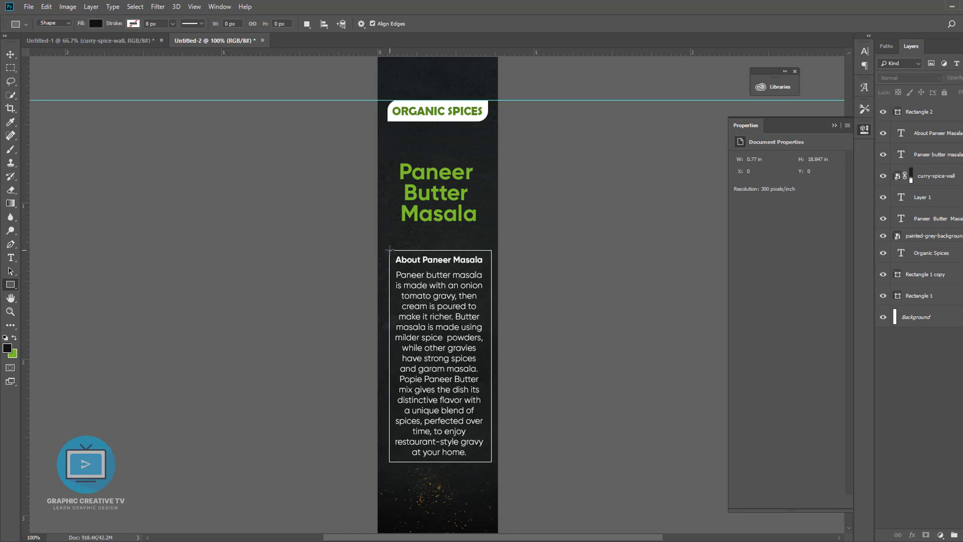
drag(389, 249, 491, 270)
drag(930, 112, 944, 160)
click(10, 54)
click(61, 113)
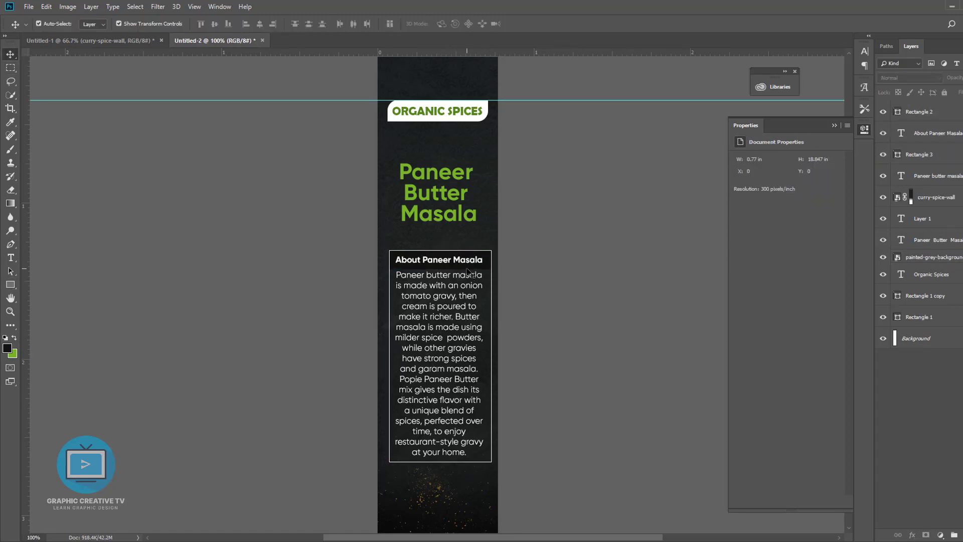
Fill the heading bar with the title's green, hex 78b52a
double_click(897, 154)
click(453, 189)
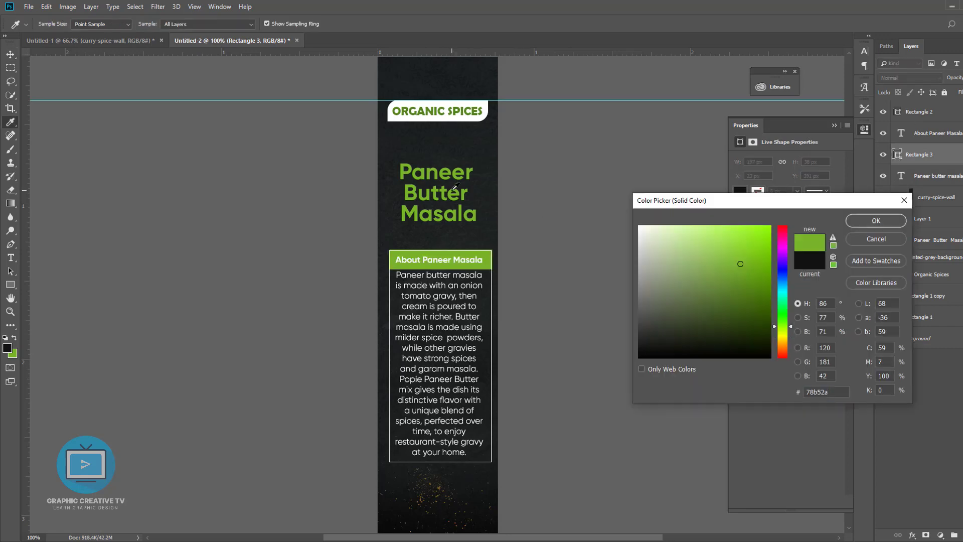
click(869, 224)
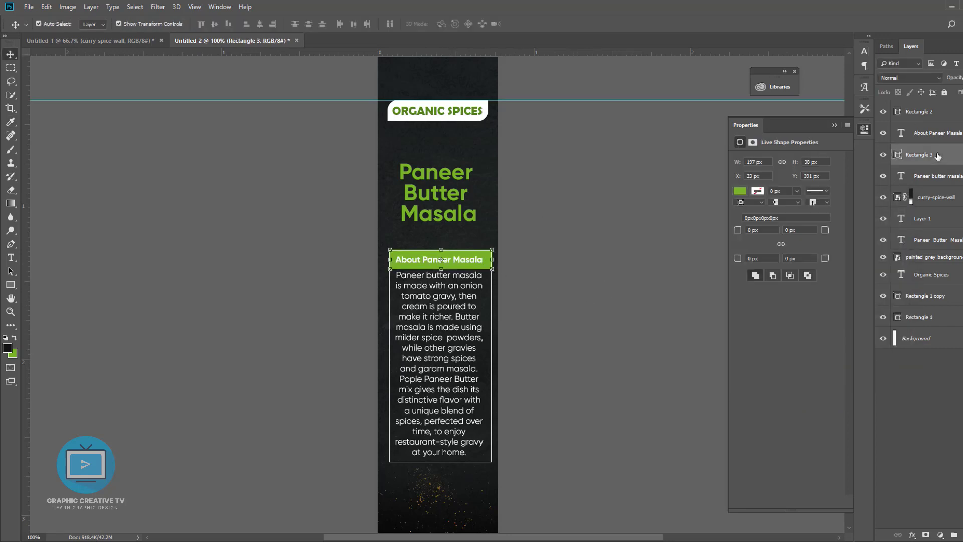
Move the heading text and its green bar above the frame rectangle in the layer order
ctrl+click(928, 134)
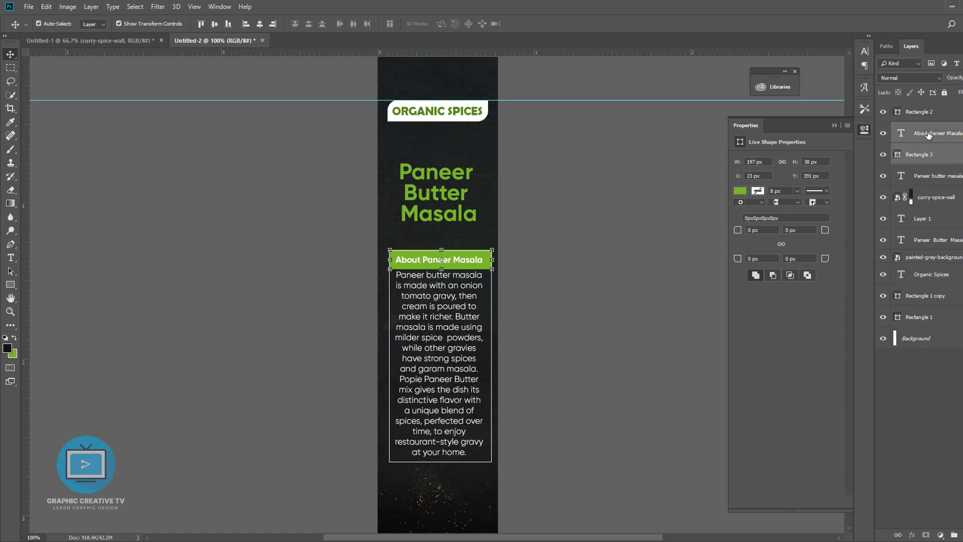
drag(928, 134, 928, 104)
click(608, 256)
click(487, 261)
click(592, 260)
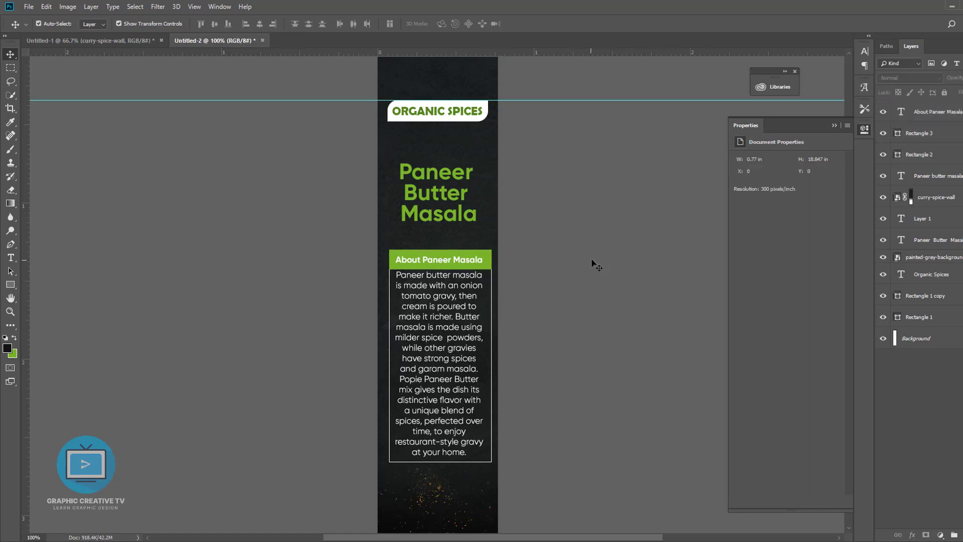
Copy the "Instant Cooking Mix" text from the front design Untitled-1 into the side panel, below the description frame
scroll(592, 260, down, 3)
click(449, 393)
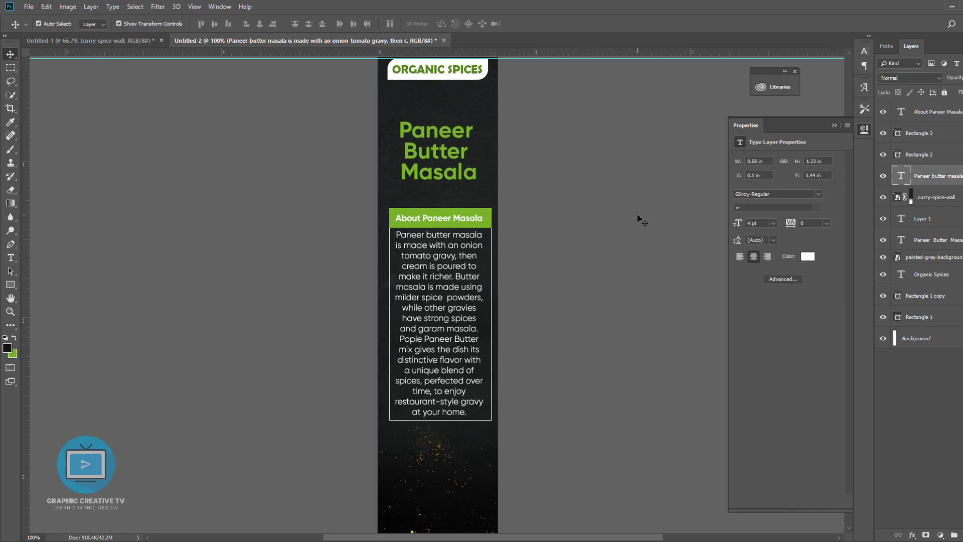
click(501, 440)
scroll(461, 409, down, 3)
click(115, 38)
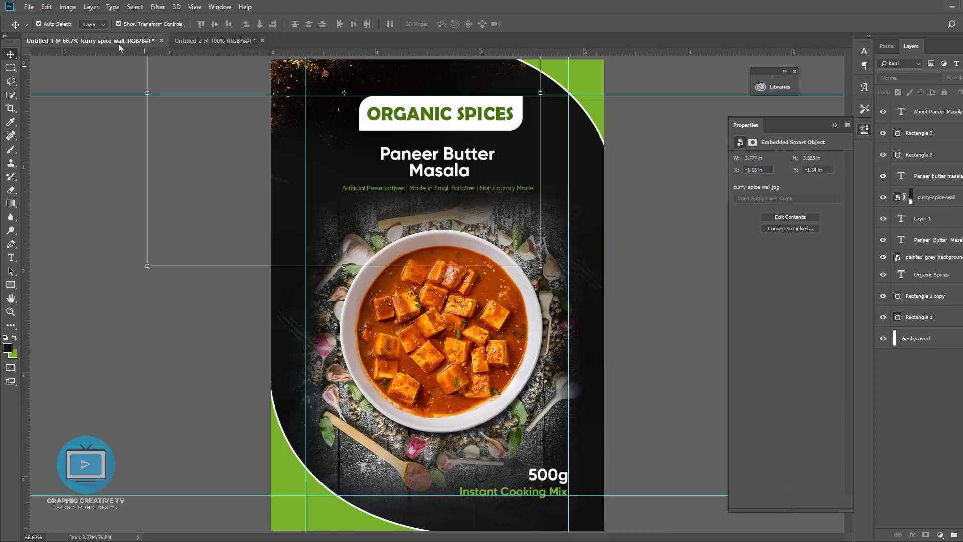
click(139, 44)
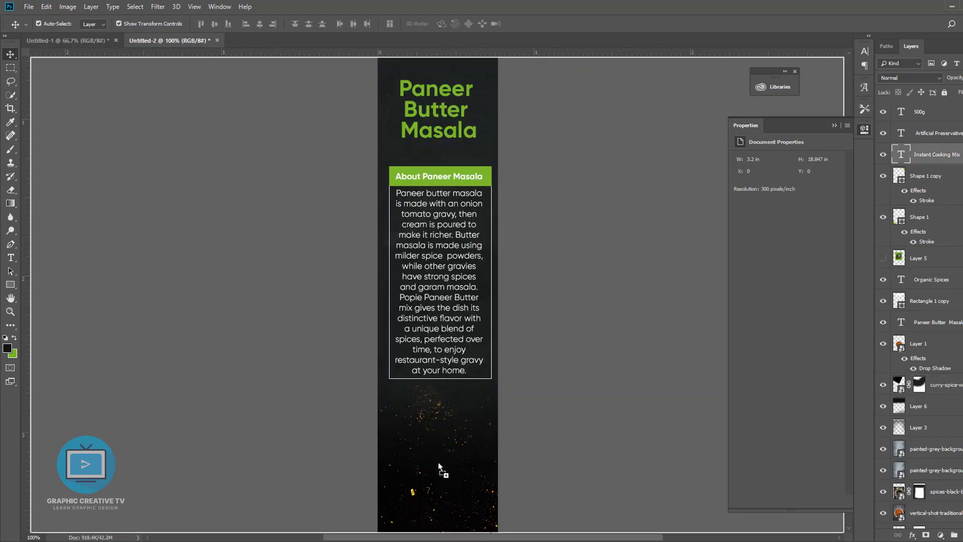
key(ctrl+v)
Break "Instant Cooking Mix" onto two lines after "Instant", scale it to about 88% and centre it below the description frame
key(t)
click(432, 455)
key(Return)
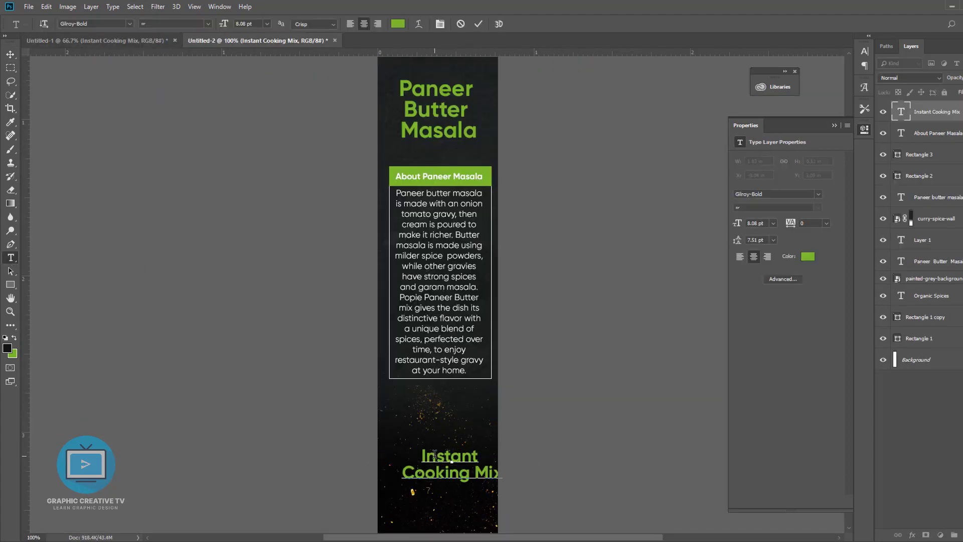
click(10, 54)
drag(502, 447, 496, 451)
drag(486, 472, 474, 452)
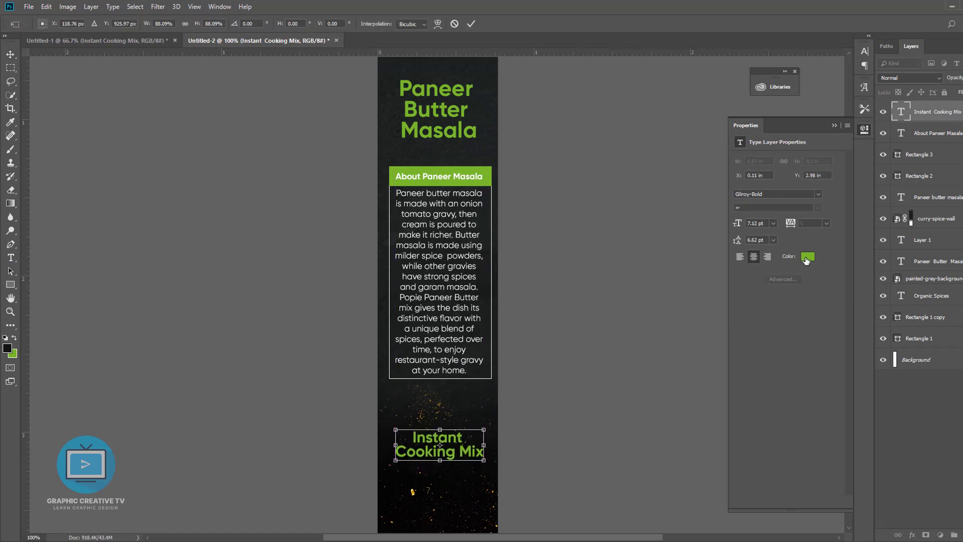
Change the "Instant Cooking Mix" text colour to white
click(806, 260)
drag(652, 243, 629, 214)
click(879, 221)
scroll(577, 296, up, 2)
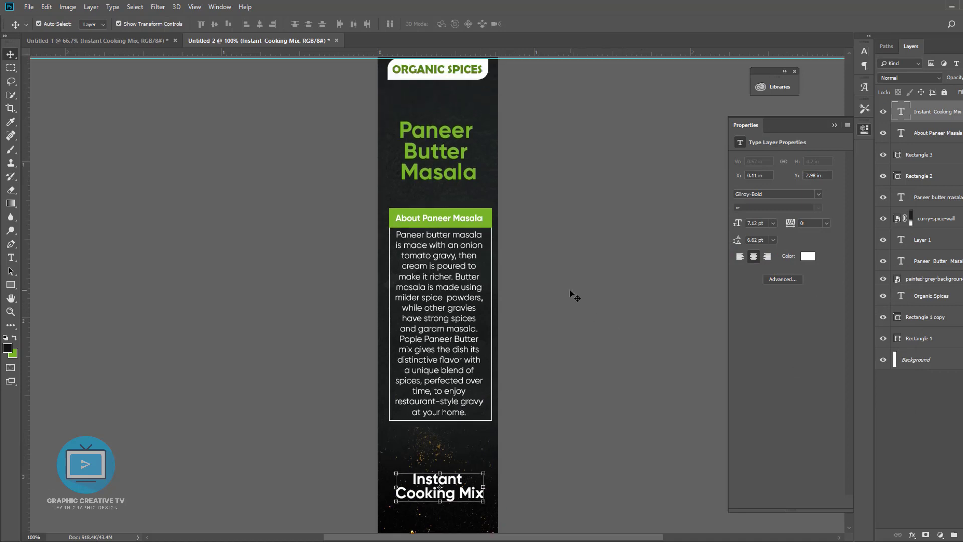
Remove the extra spaces from the "Paneer Butter Masala" title so its three lines centre properly
scroll(574, 296, up, 1)
click(467, 188)
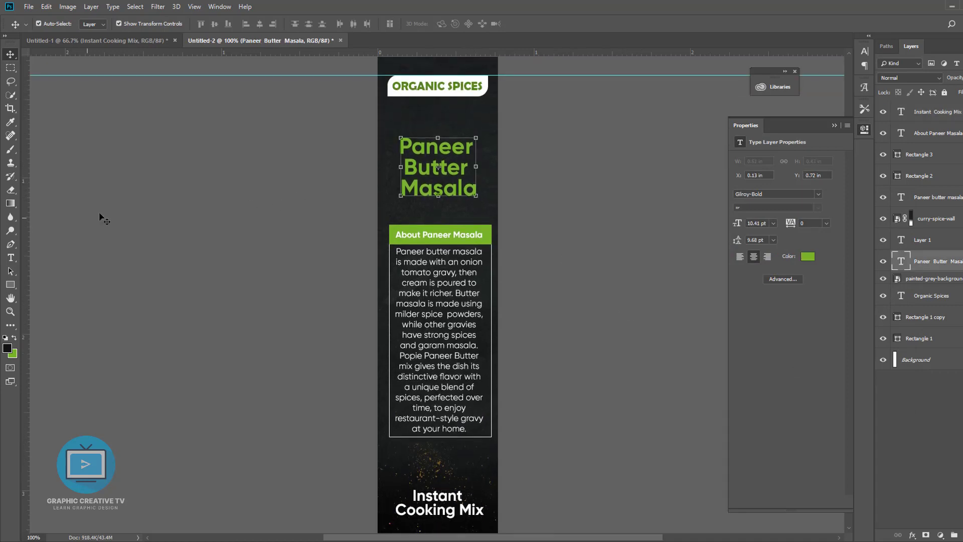
key(t)
click(423, 188)
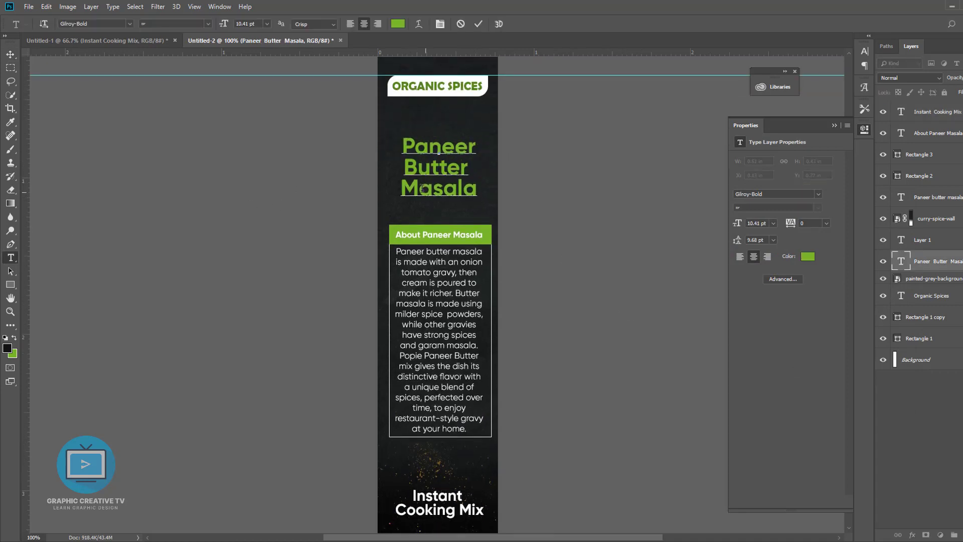
key(BackSpace)
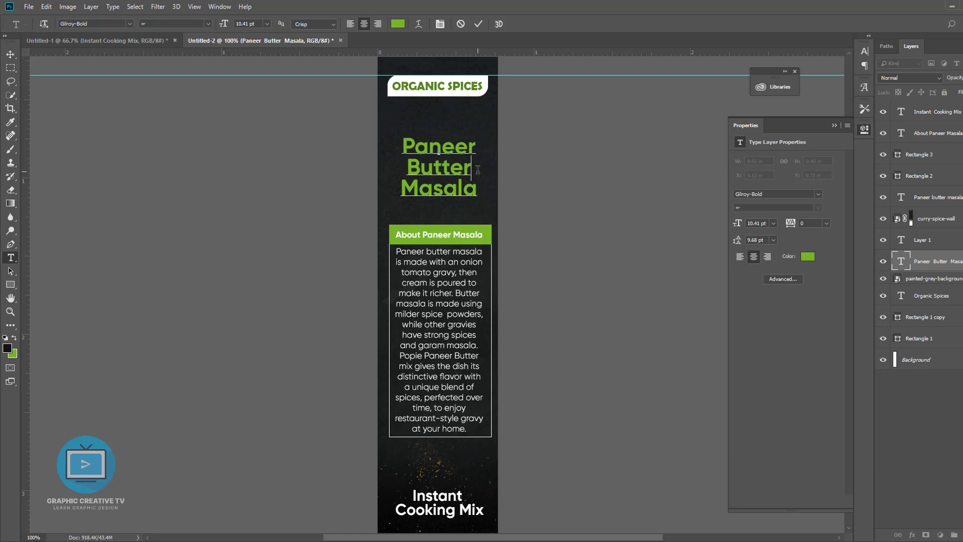
click(10, 57)
scroll(593, 238, up, 2)
scroll(593, 238, down, 1)
click(473, 242)
scroll(624, 283, down, 3)
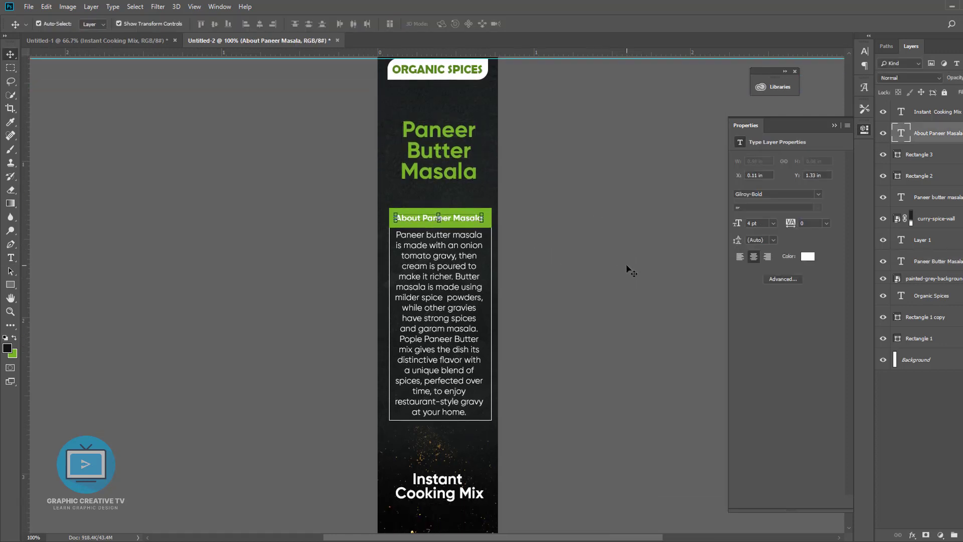
scroll(632, 272, down, 2)
click(924, 118)
click(559, 251)
Move the title, heading bar, description, frame and "Instant Cooking Mix" text together down by 50 px
click(462, 222)
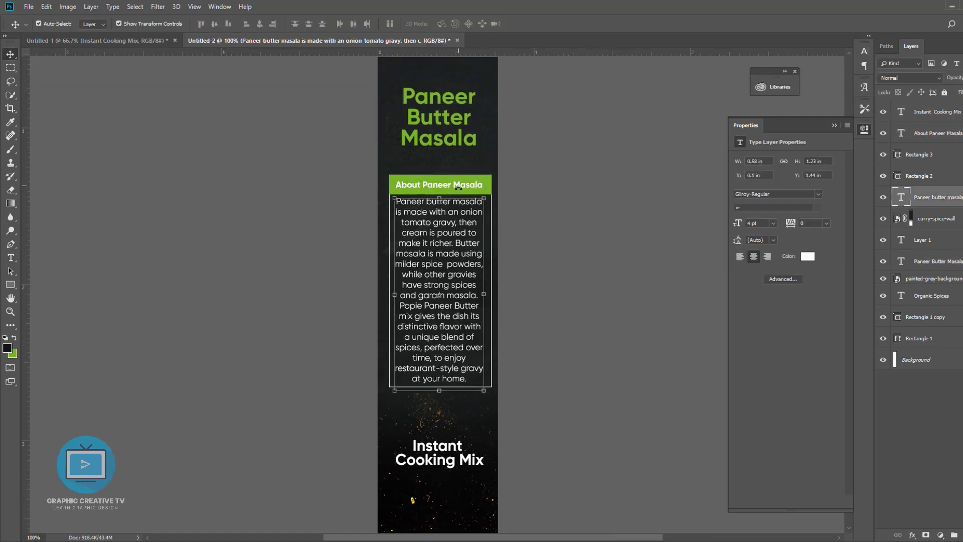
shift+click(457, 186)
shift+click(460, 190)
ctrl+click(913, 179)
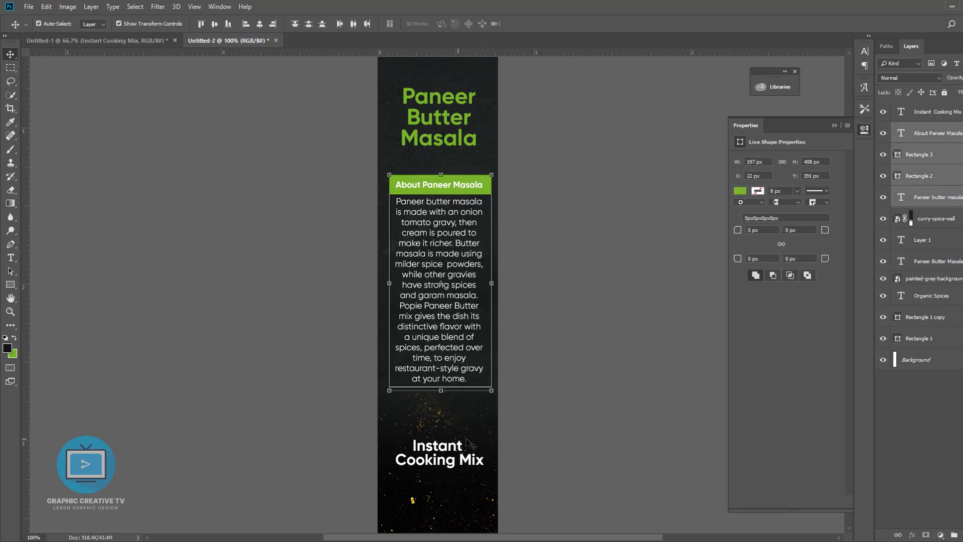
shift+click(440, 120)
shift+click(447, 449)
key(shift+Down)
key(shift+Down)
key(shift+Down)
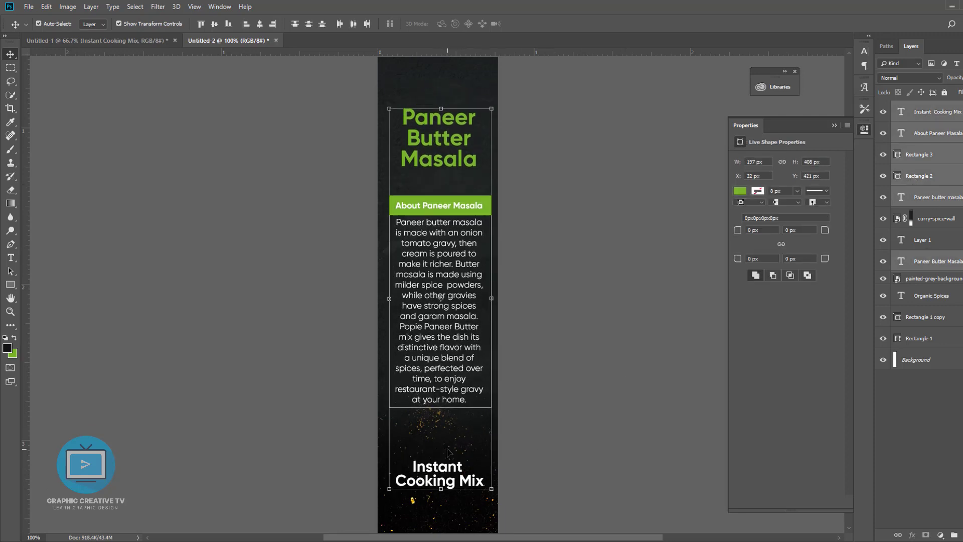
key(shift+Down)
key(shift+Down)
key(shift+Up)
scroll(512, 433, up, 1)
scroll(532, 435, down, 2)
scroll(597, 444, up, 1)
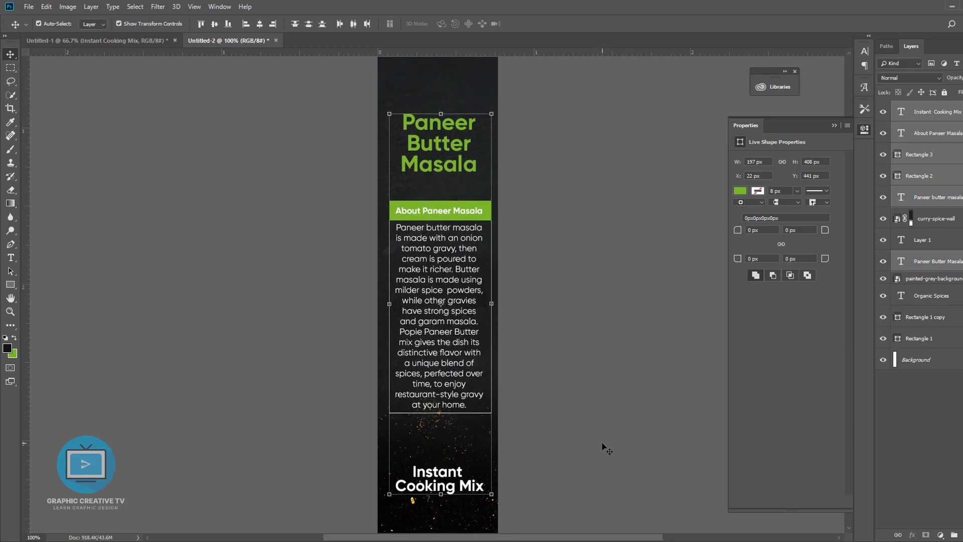
Hide the guides and review the whole side panel
key(ctrl+h)
scroll(604, 452, down, 2)
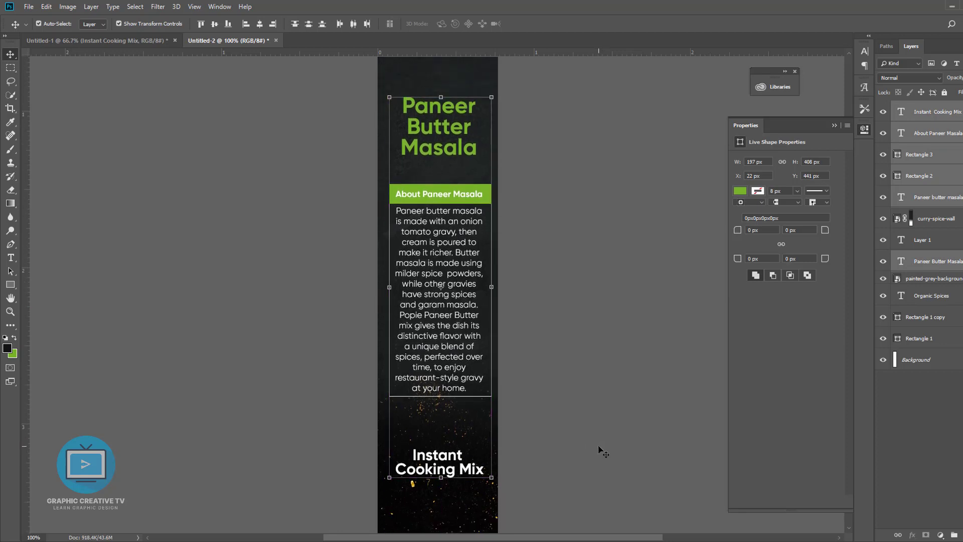
key(ctrl+minus)
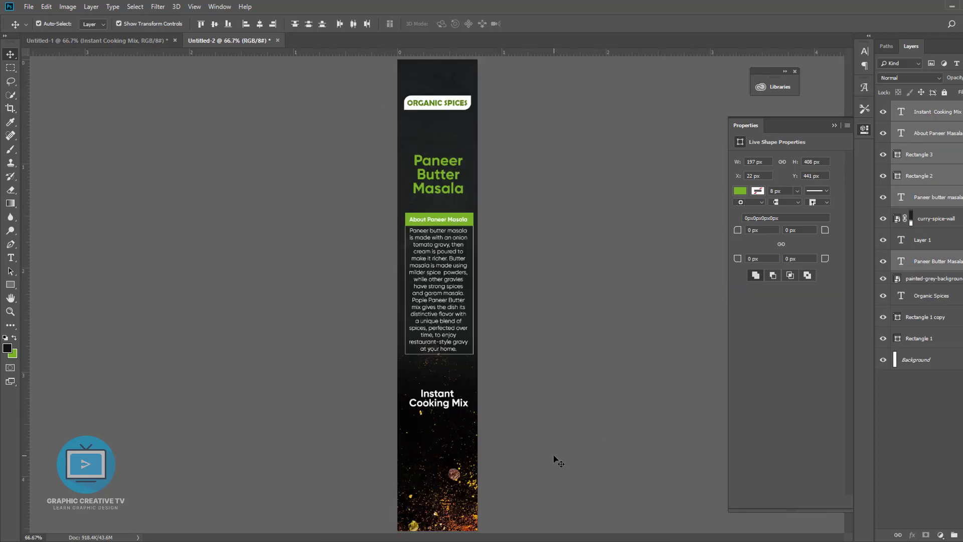
Move the painted-grey texture layer down to directly above the Background layer
ctrl+click(440, 207)
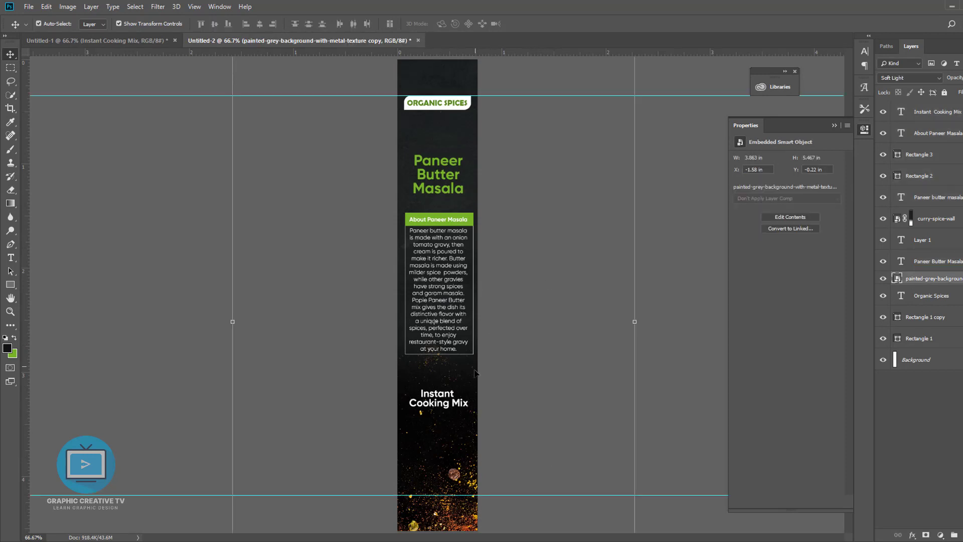
click(444, 103)
click(479, 127)
click(455, 109)
click(918, 176)
click(917, 159)
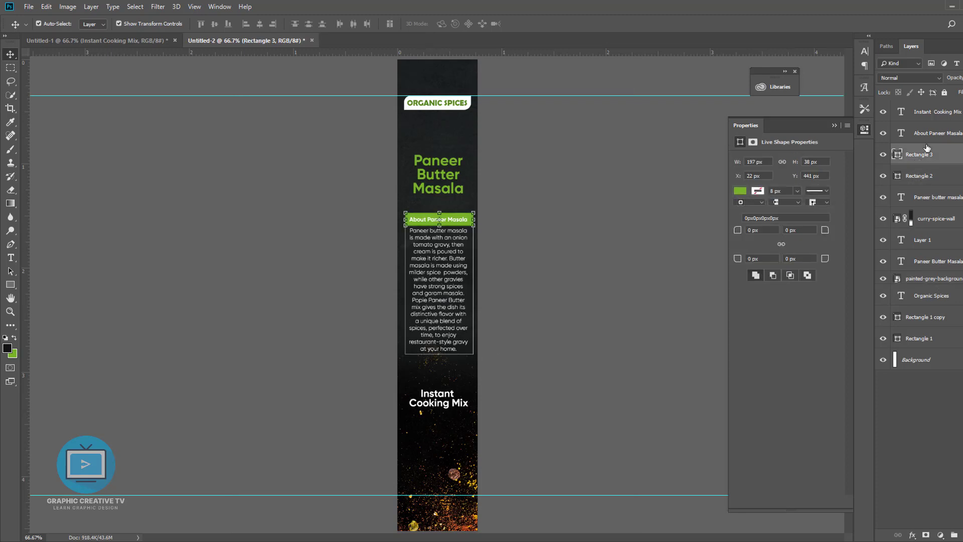
click(928, 279)
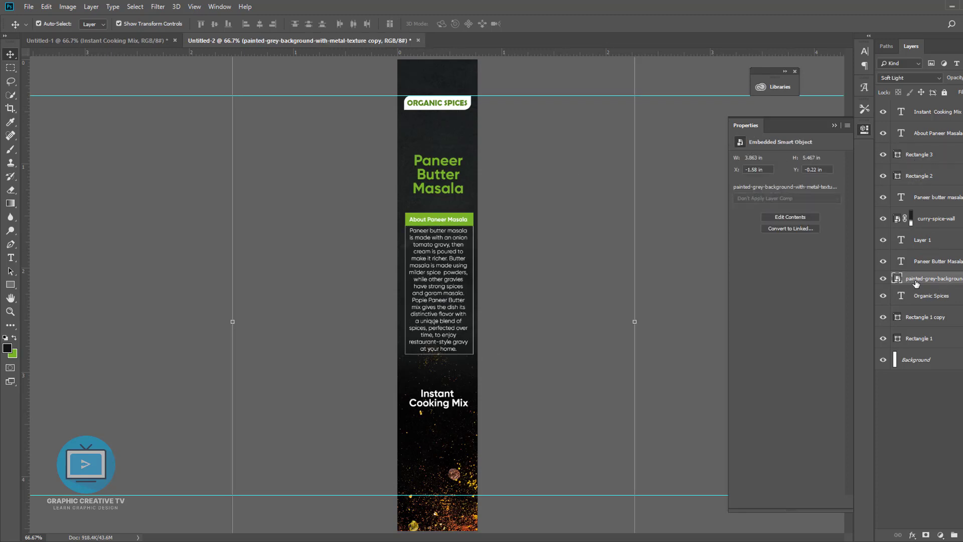
drag(916, 284, 921, 345)
click(480, 157)
Move the white ORGANIC SPICES badge and its text down 110 px, placing the badge at Y 214 px
click(930, 304)
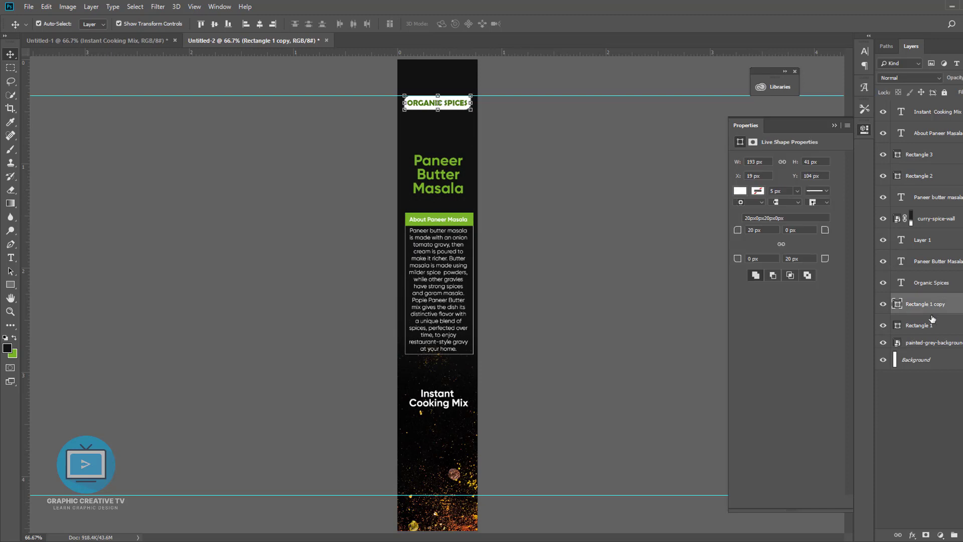
key(shift+Down)
key(shift+Down)
key(shift+Down)
key(shift+Down)
key(shift+Down)
key(shift+Down)
key(shift+Down)
key(shift+Down)
key(shift+Down)
key(shift+Down)
key(shift+Down)
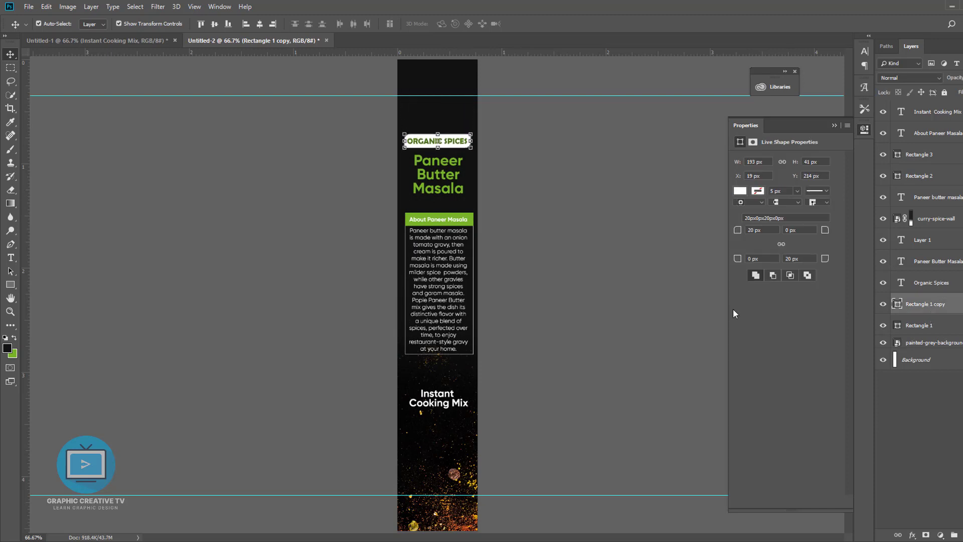
Move the badge, title, heading bar, description and frame together down 70 px on the side panel
click(442, 182)
shift+click(455, 139)
click(446, 279)
ctrl+click(919, 176)
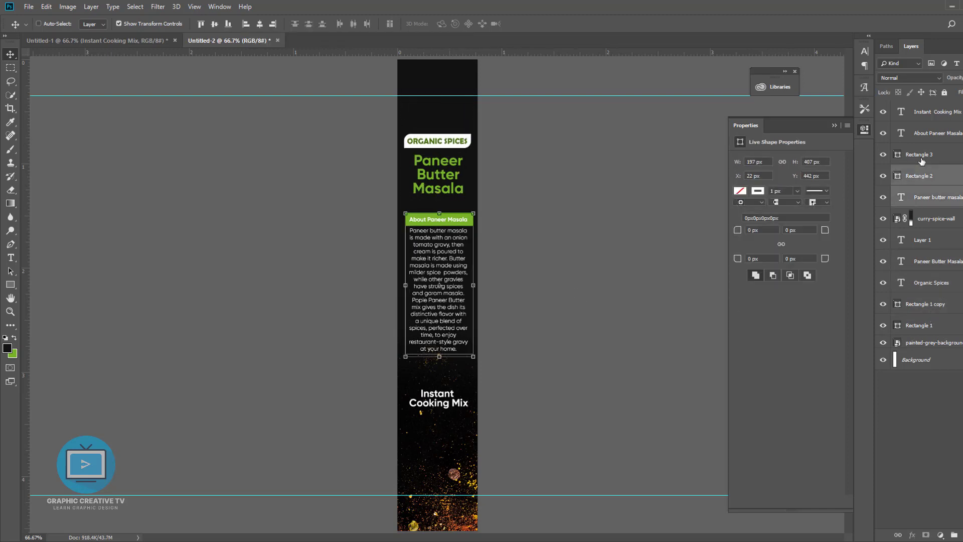
ctrl+click(921, 161)
shift+click(444, 175)
shift+click(437, 141)
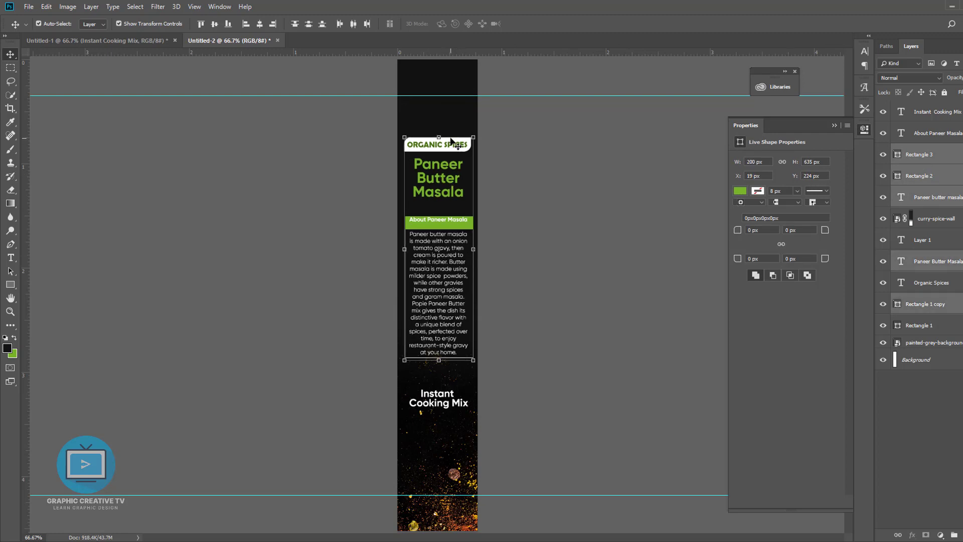
key(shift+Down)
key(shift+Down)
key(shift+Down)
key(shift+Down)
key(shift+Down)
key(shift+Down)
key(shift+Down)
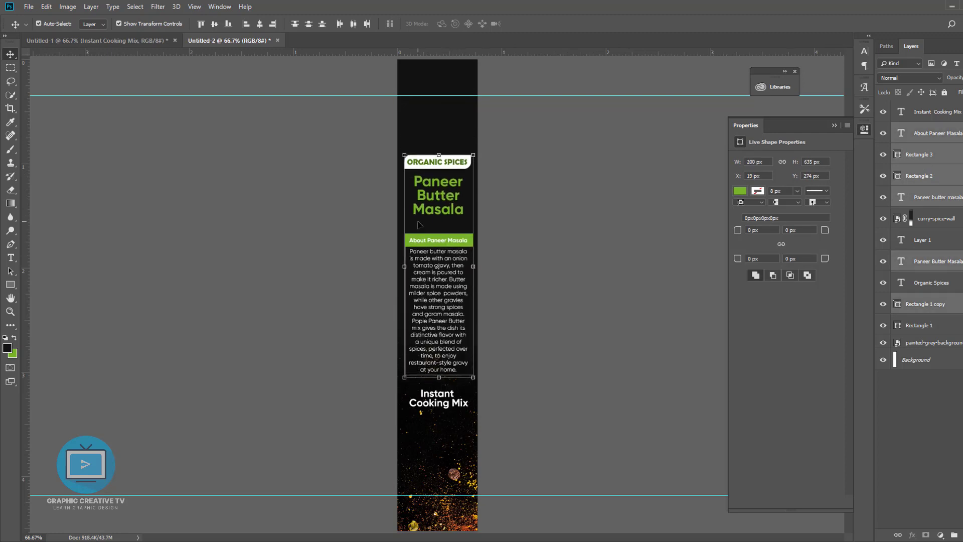
Add the "Instant Cooking Mix" text to the selection and move everything down 60 px, placing the badge at Y 344 px
shift+click(446, 411)
key(shift+Down)
key(shift+Down)
key(shift+Down)
key(shift+Down)
key(shift+Down)
key(shift+Down)
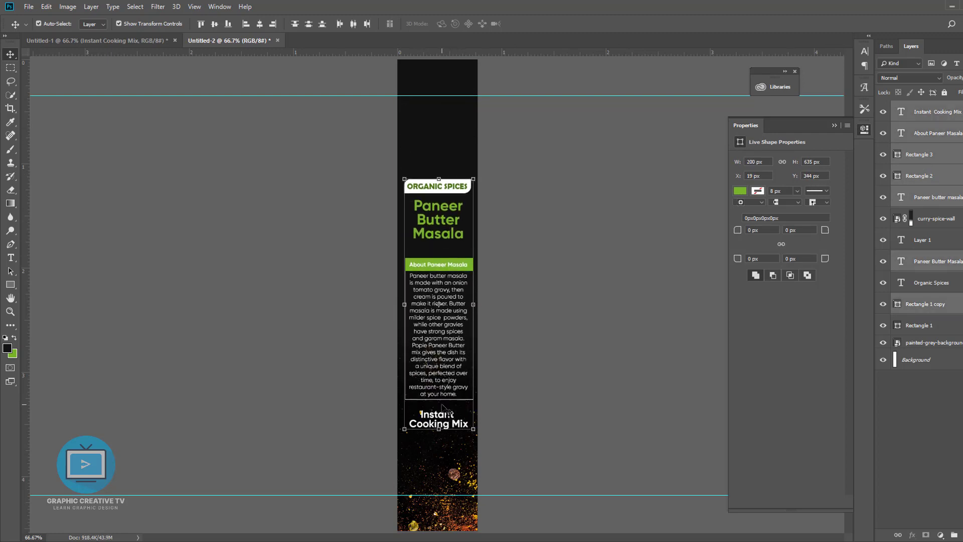
click(550, 373)
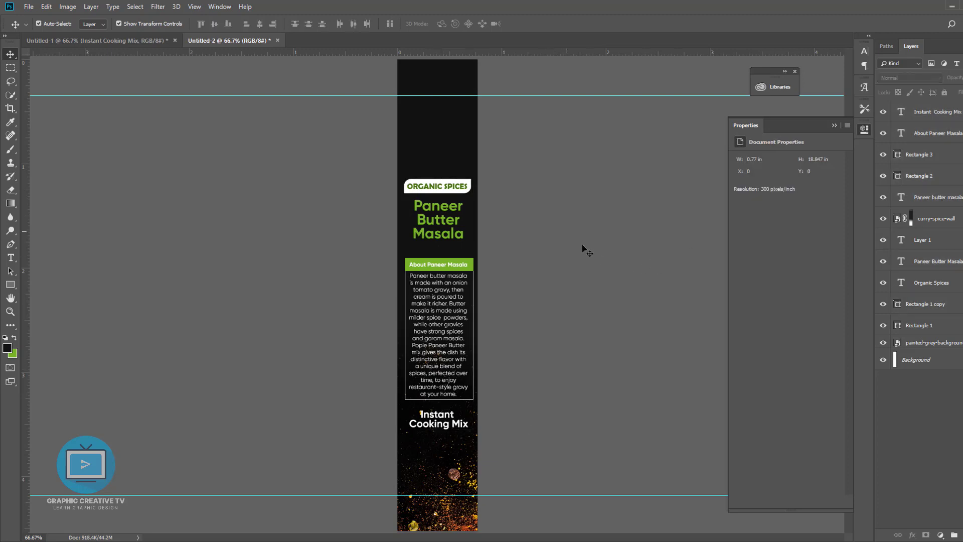
Select the badge, title, description, frame, heading bar and "Instant Cooking Mix" layers together
click(925, 304)
ctrl+click(932, 260)
ctrl+click(930, 283)
ctrl+click(922, 197)
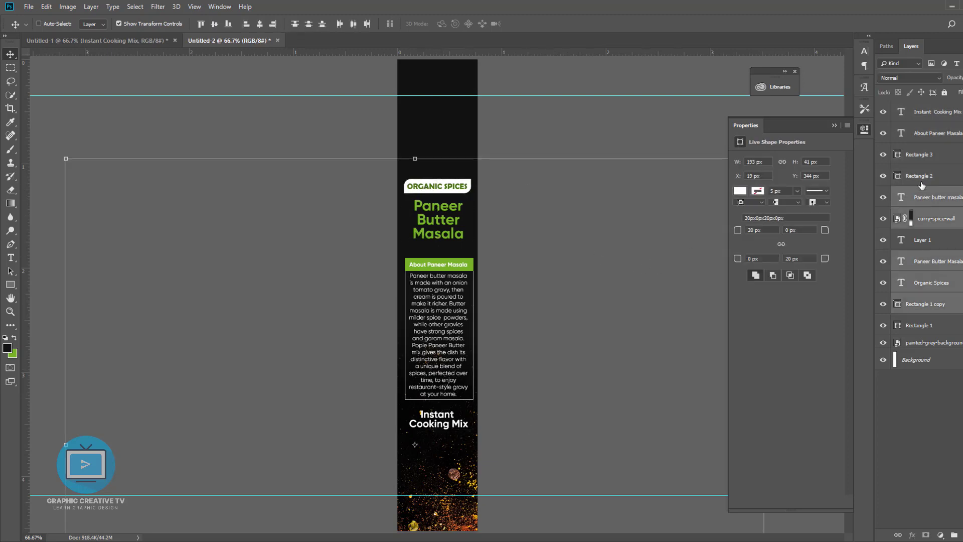
ctrl+click(921, 177)
ctrl+click(920, 155)
ctrl+click(921, 134)
ctrl+click(921, 113)
Check the frame, heading bar and badge layers by toggling their visibility, and test-nudge the selection 10 px left and back
click(883, 175)
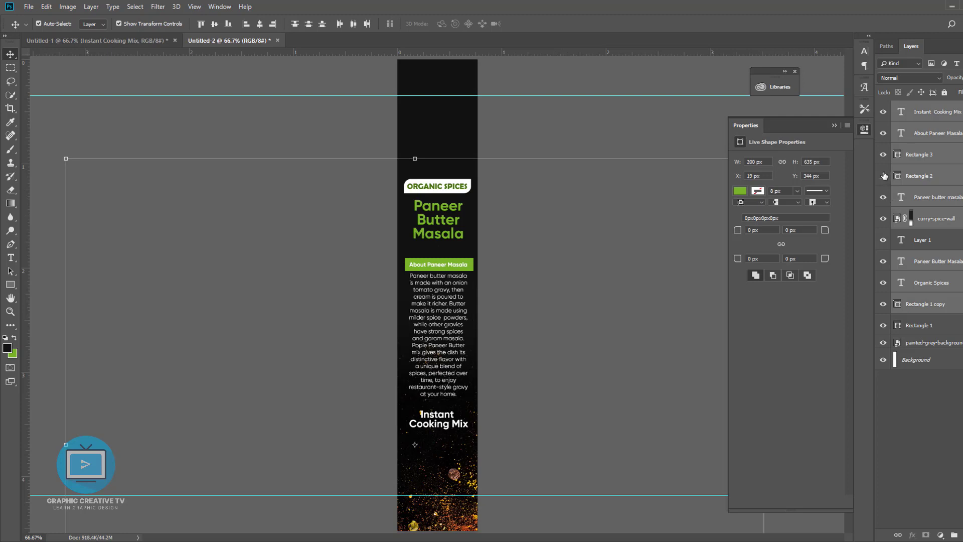
click(883, 155)
click(883, 155)
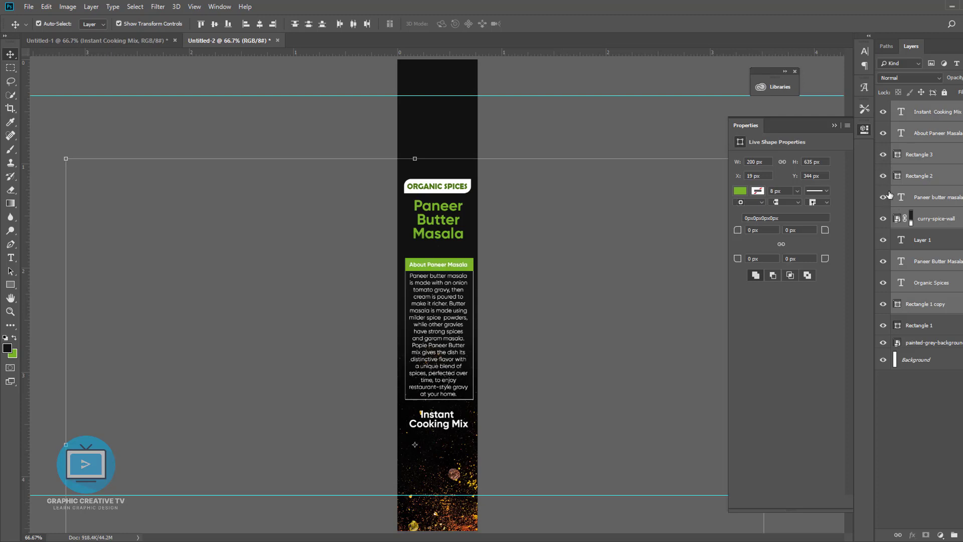
click(883, 304)
click(884, 305)
key(shift+Left)
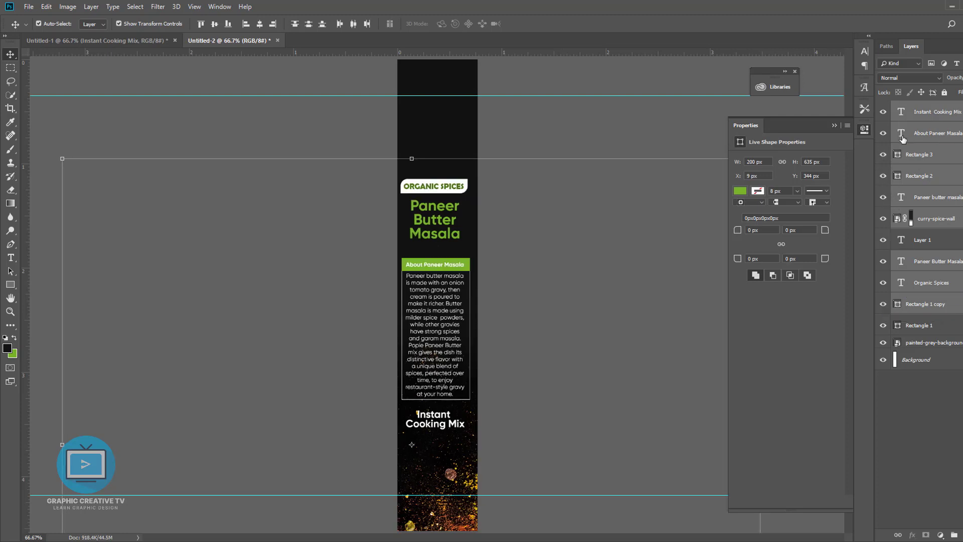
key(shift+Right)
Exclude the curry-spice-wall layer from the selection, group the remaining layers and centre the group on the canvas
ctrl+click(910, 228)
key(ctrl+g)
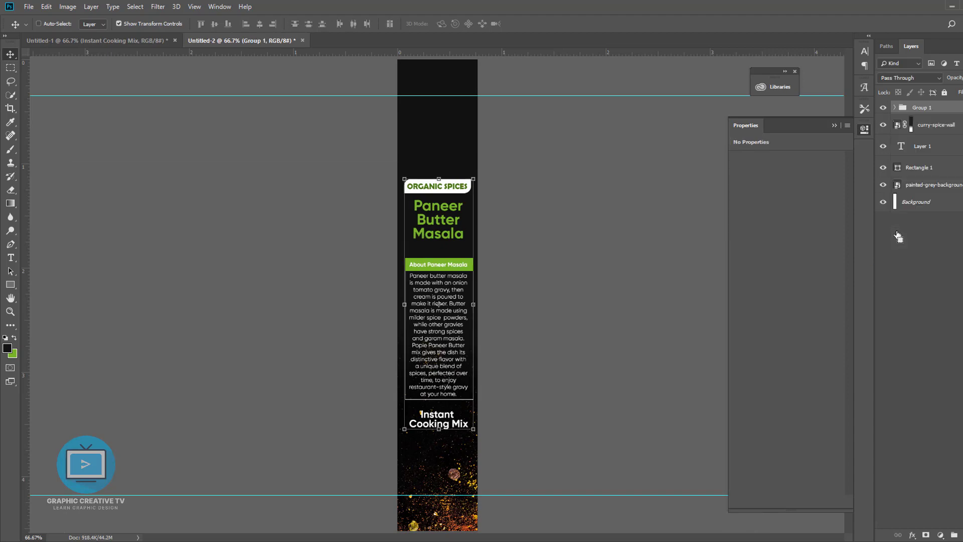
click(260, 26)
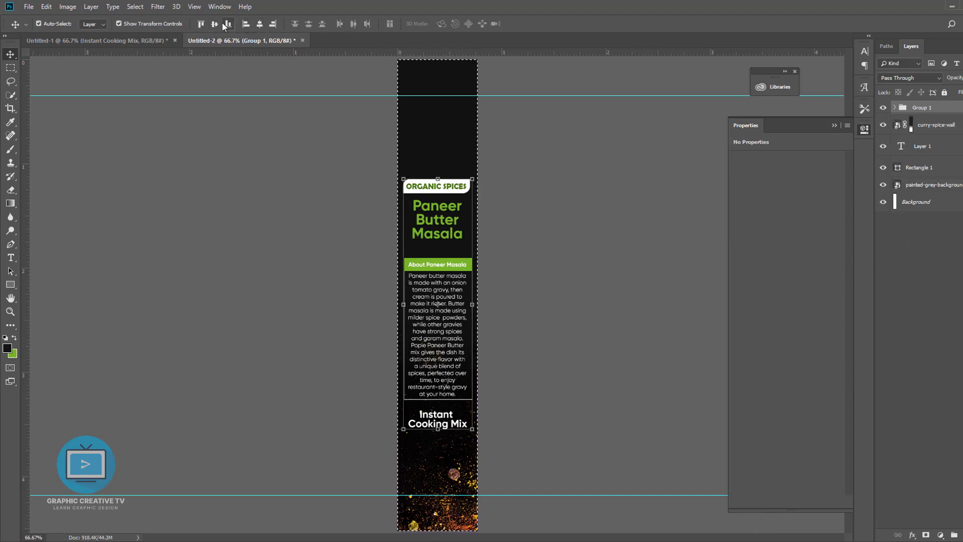
click(215, 26)
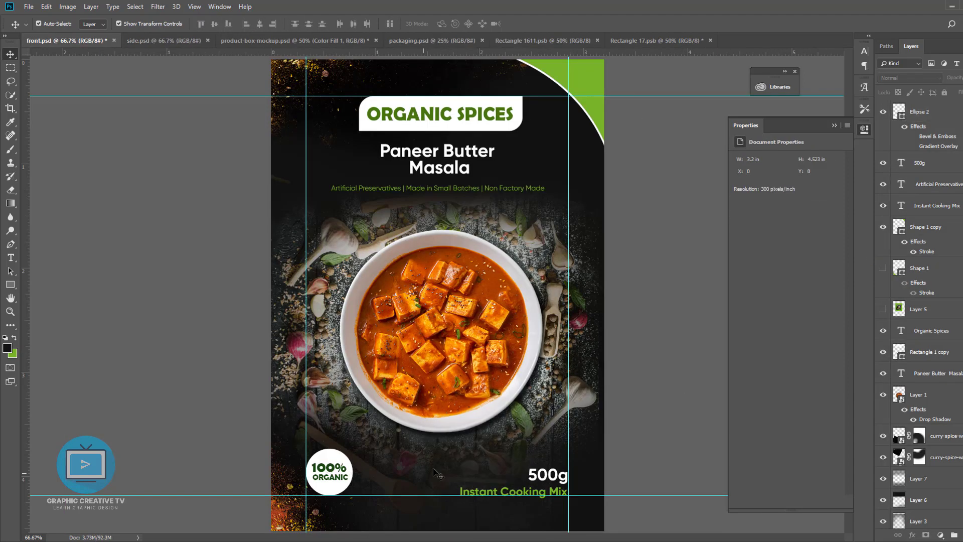
In front.psd, recolour the 100% ORGANIC circle with the corner shape's green, 78b52a
click(339, 455)
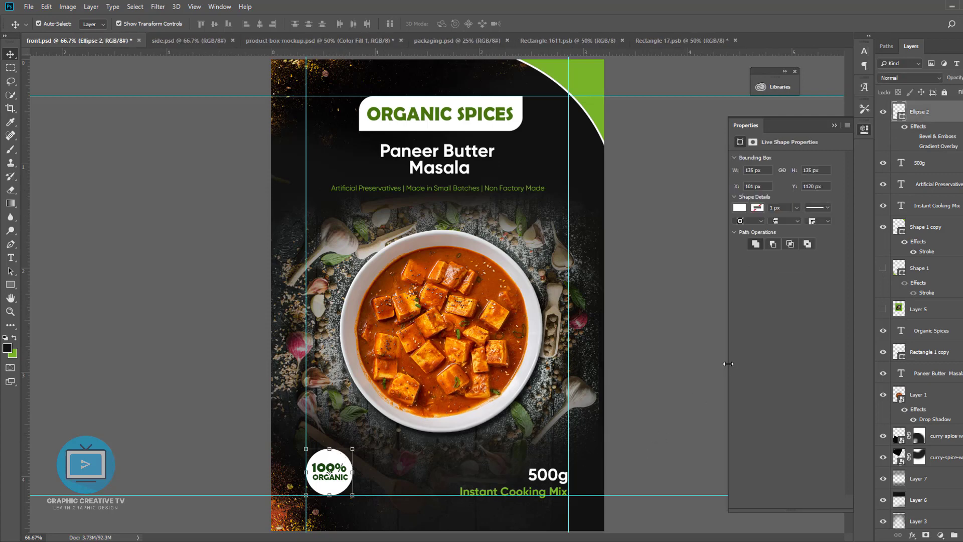
double_click(901, 116)
click(594, 77)
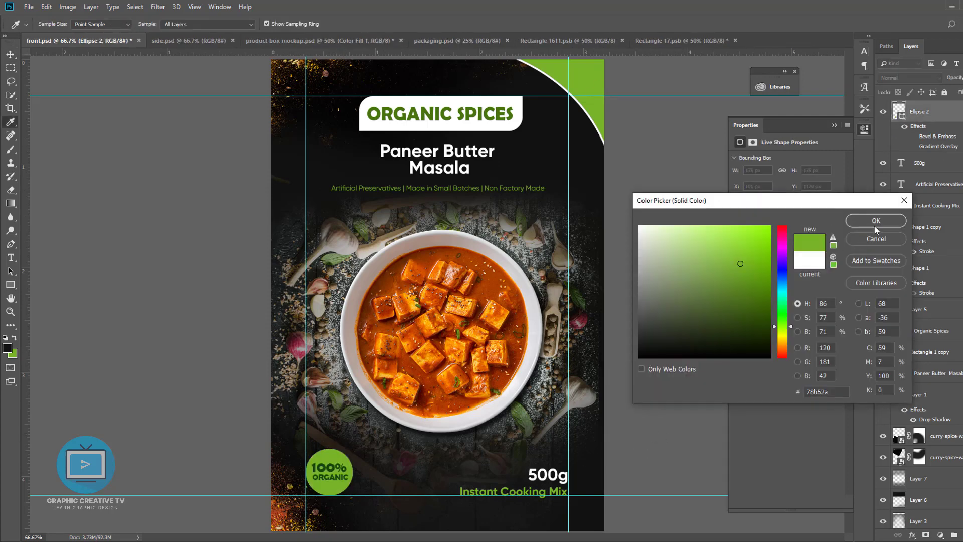
click(875, 222)
click(663, 357)
Change the 100% ORGANIC text to a font found by searching for "gil"
click(331, 469)
click(799, 192)
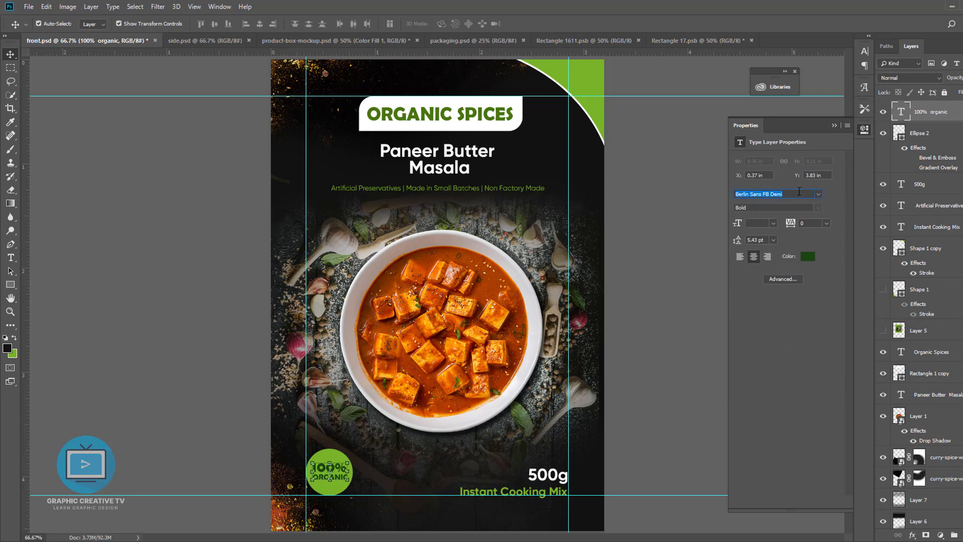
text(gil)
click(771, 316)
click(665, 359)
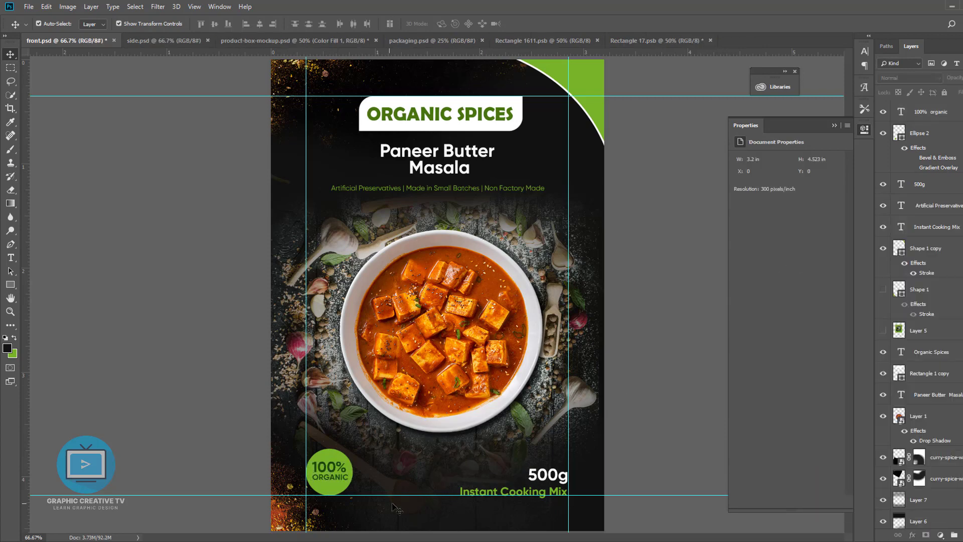
Fill the circle behind the 100% ORGANIC text with dark green 3a5f0a
click(343, 457)
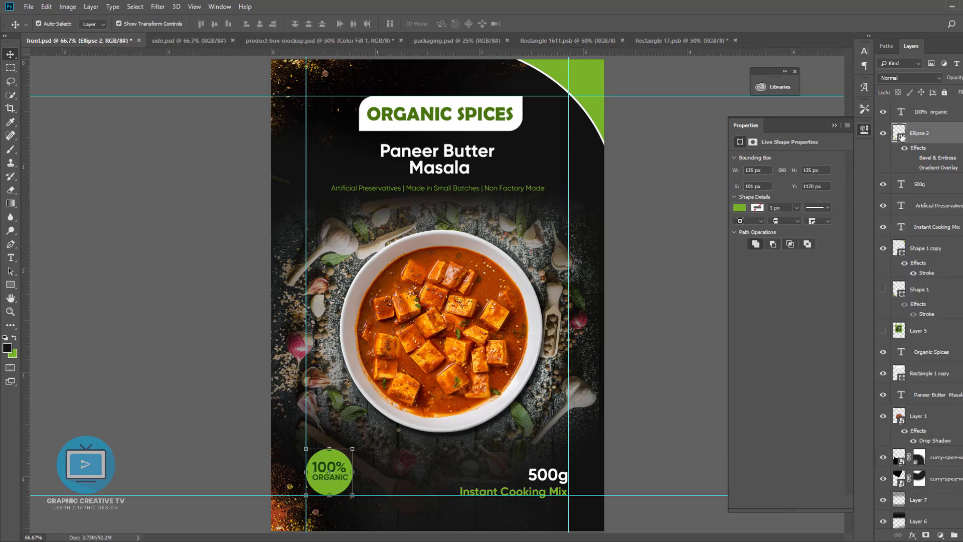
double_click(900, 135)
drag(752, 325, 757, 309)
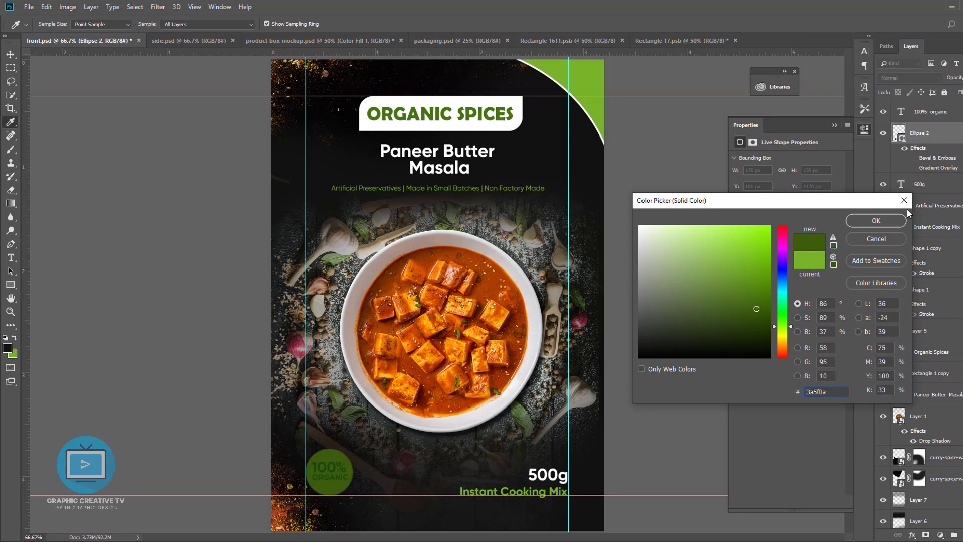
click(888, 220)
click(703, 292)
Change the colour of the 100% ORGANIC text to white
click(330, 469)
click(808, 258)
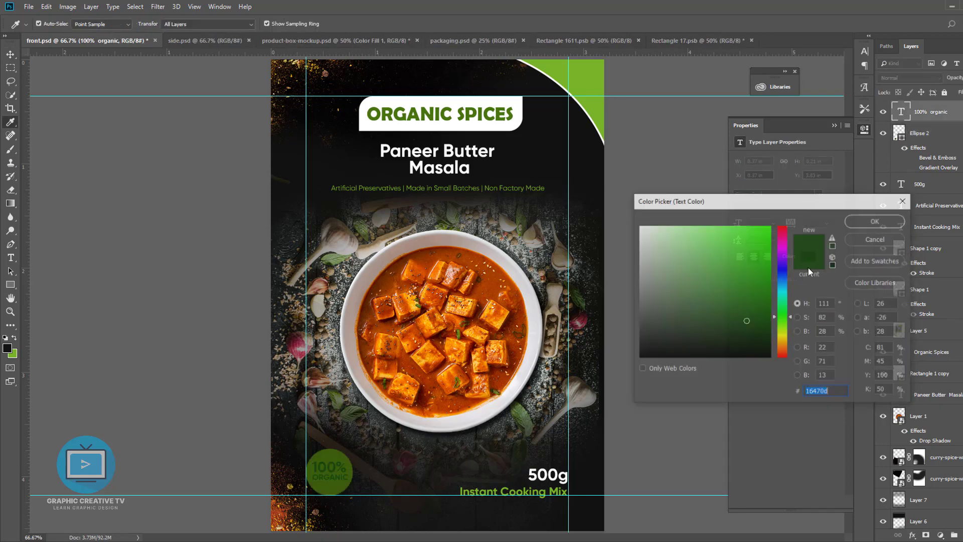
drag(662, 238, 638, 221)
click(874, 221)
click(667, 367)
Add a new layer directly above the circle and prepare the Brush tool with a harder edge and 100% opacity
click(342, 458)
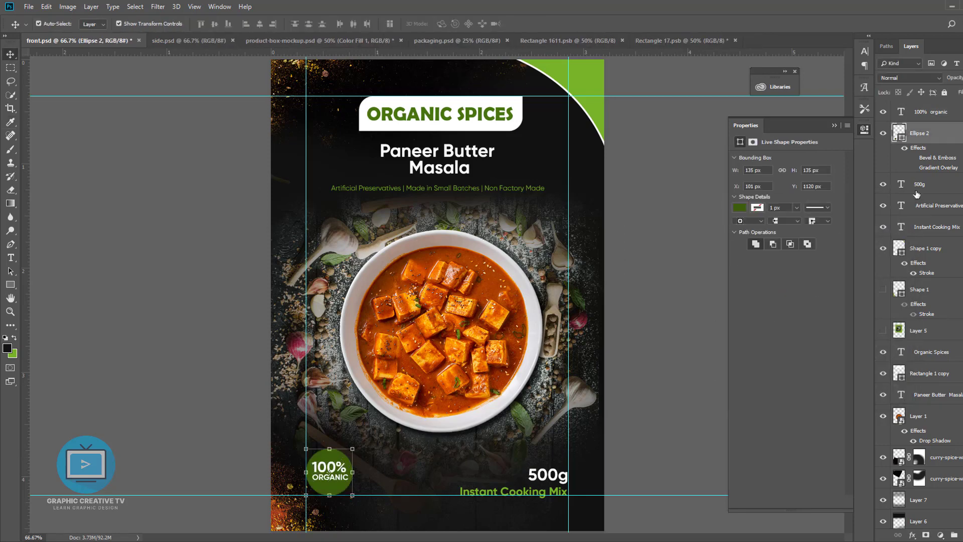
key(ctrl+shift+alt+n)
key(b)
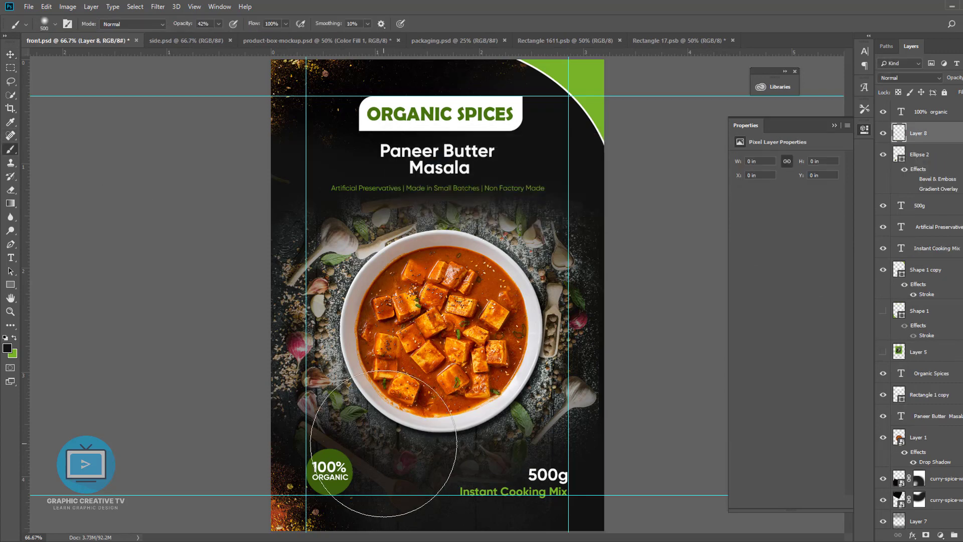
click(55, 23)
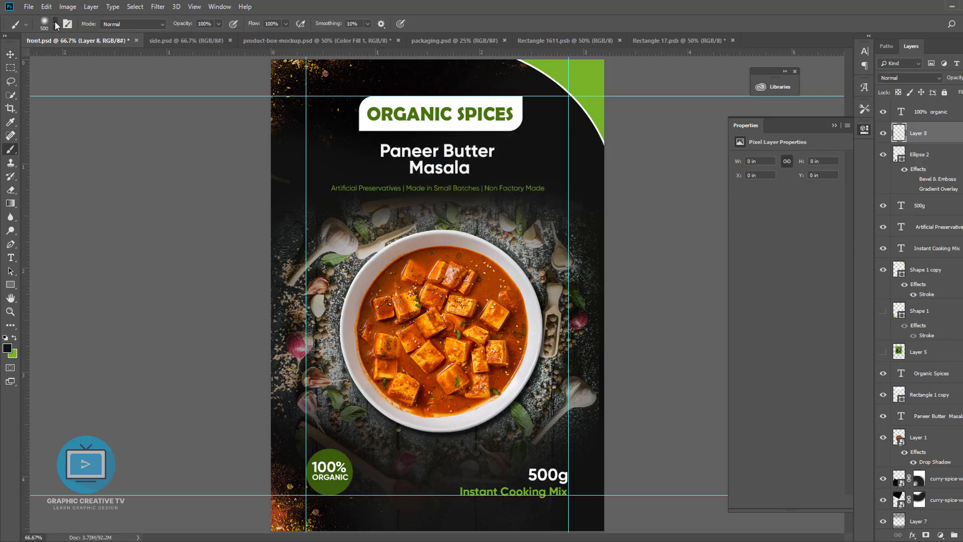
drag(81, 82, 127, 82)
click(51, 21)
click(240, 499)
key(ctrl+z)
Set the foreground colour to bright green 80cc1d and paint a 250 px dot overlapping the circle's lower-left edge
click(7, 348)
click(329, 455)
drag(761, 280, 752, 253)
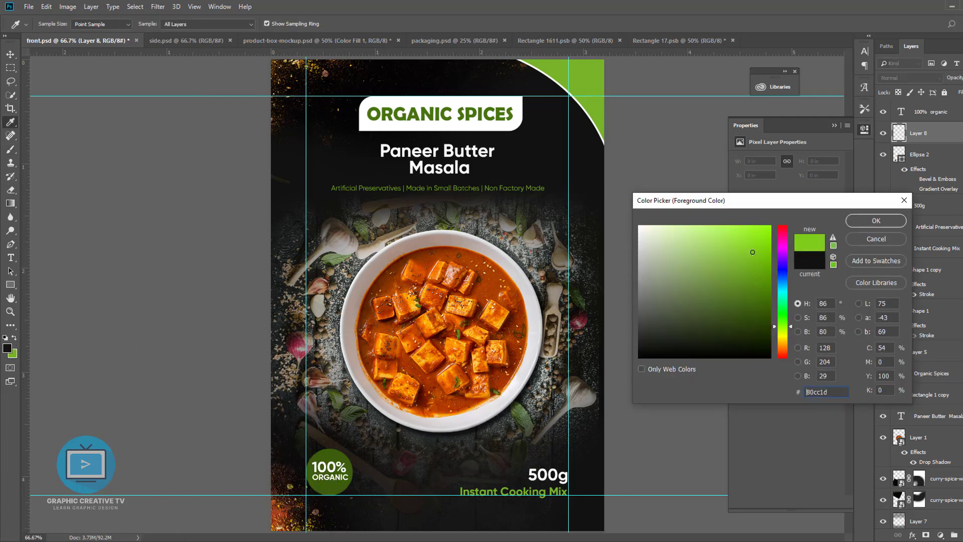
click(874, 223)
key(bracketleft)
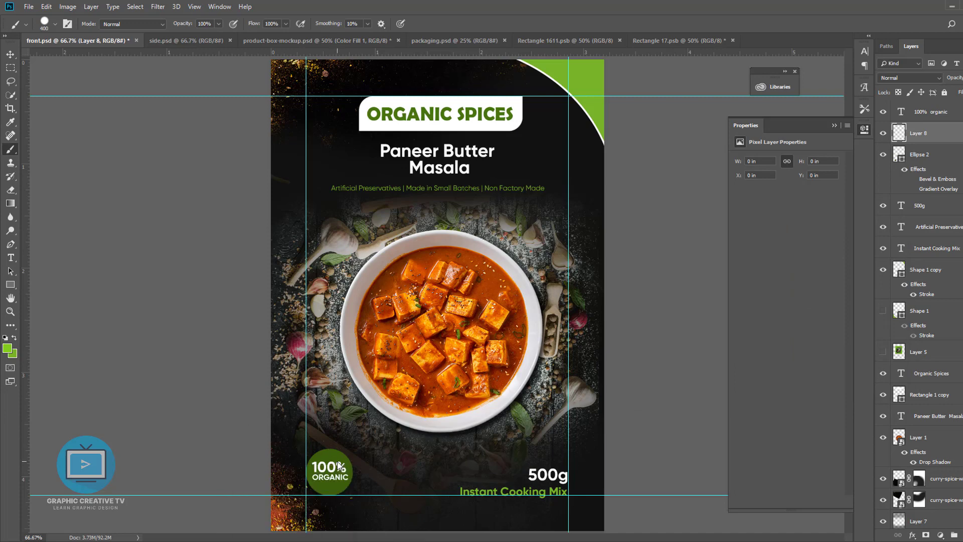
click(310, 503)
Clip the painted dot layer to the circle and lower its opacity
right_click(931, 142)
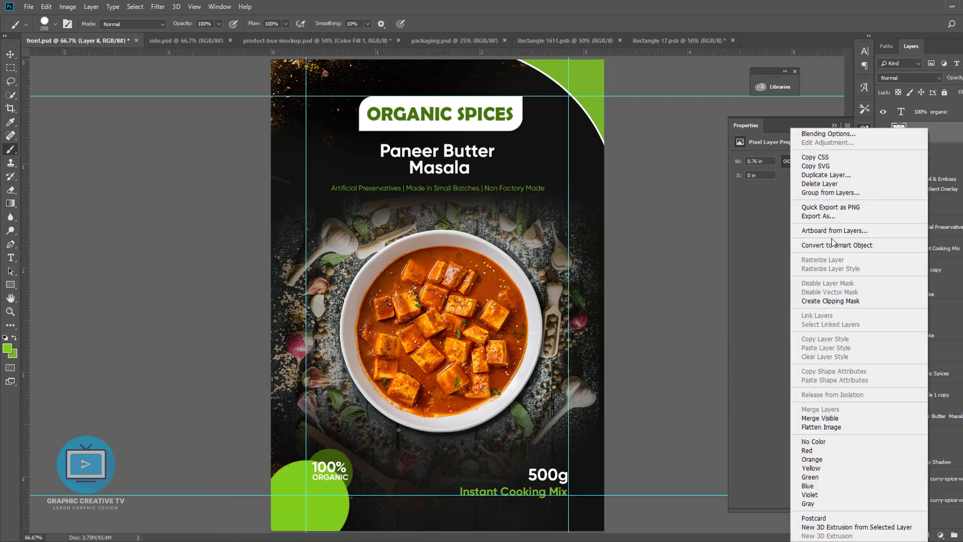
click(827, 300)
drag(959, 96, 952, 96)
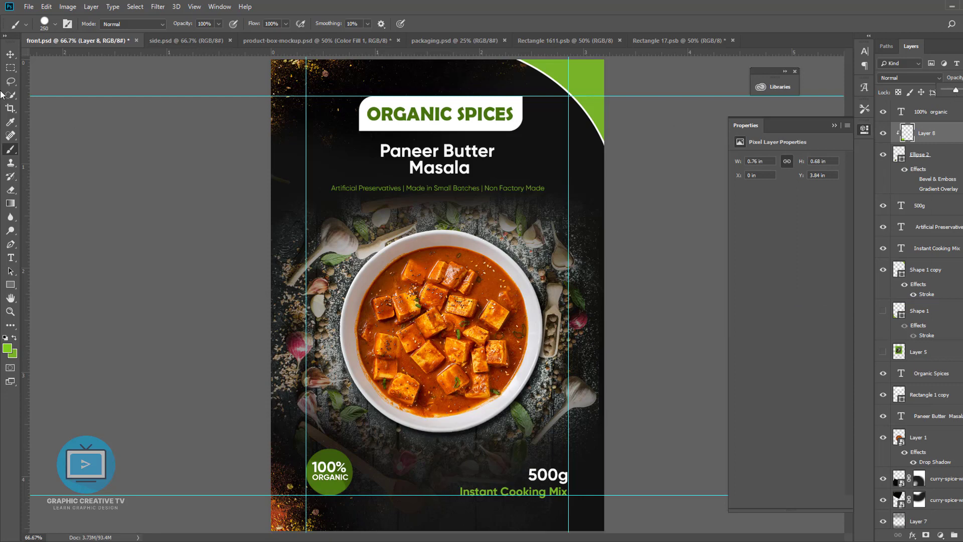
Reposition the clipped green dot over the circle's lower-right area and rotate it by -37.80°
click(10, 54)
click(337, 463)
drag(328, 487, 377, 444)
mouse_move(345, 479)
mouse_down()
mouse_move(356, 476)
mouse_move(342, 516)
mouse_up()
drag(403, 529, 425, 496)
drag(334, 478, 332, 482)
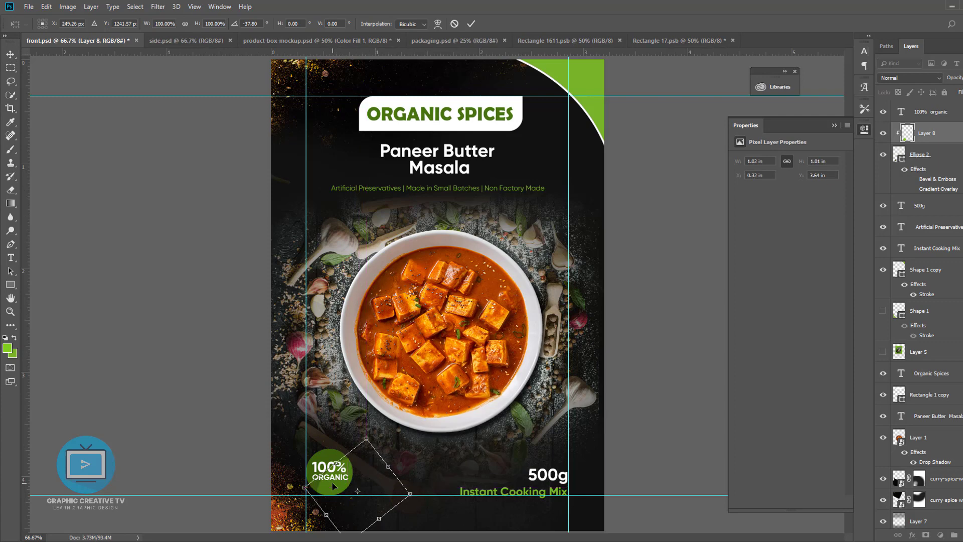
key(Return)
Add another layer above the clipped dot and choose a lighter green foreground colour for the brush
key(ctrl+shift+n)
key(Return)
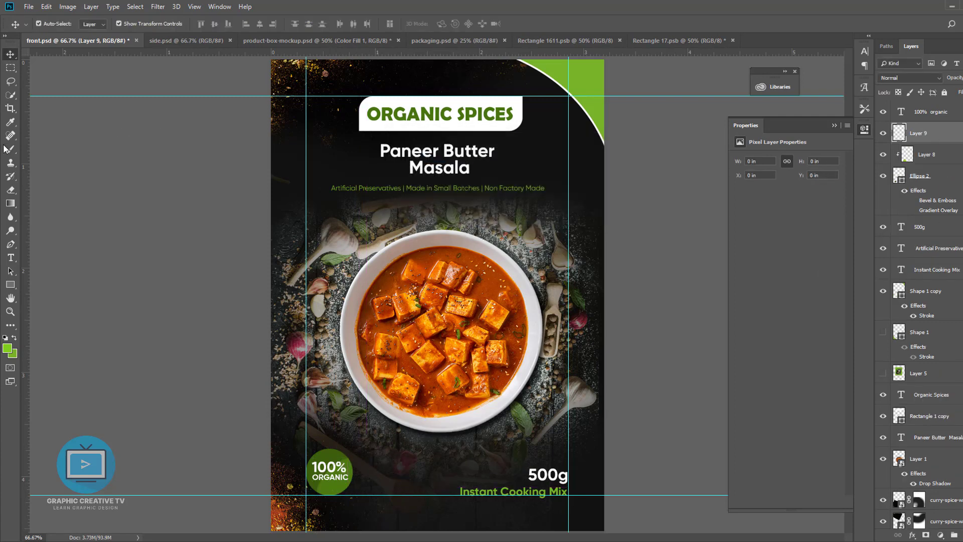
key(i)
click(7, 348)
drag(725, 230, 712, 222)
click(863, 224)
key(b)
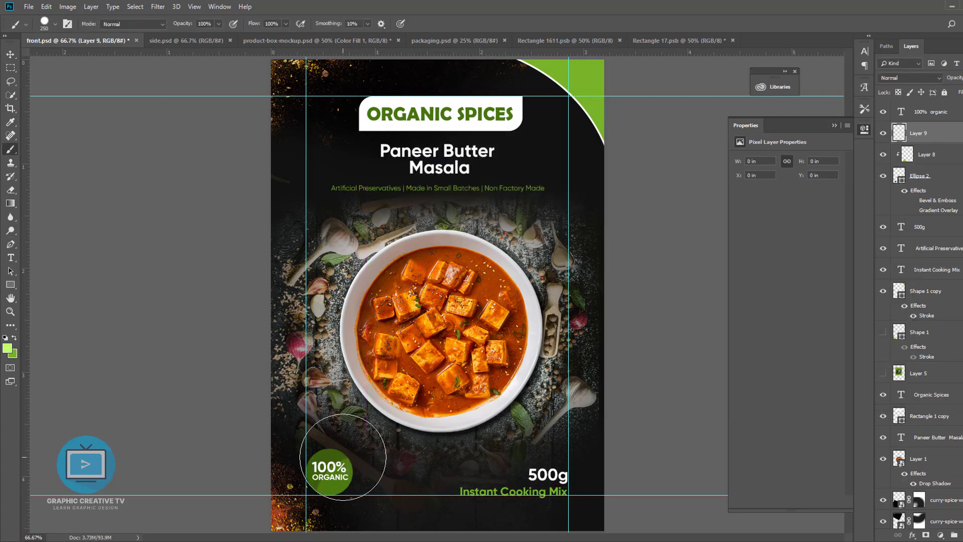
Try a small, hard-edged light-green dab at the centre of the circle
key(bracketleft)
key(bracketleft)
key(bracketleft)
key(bracketleft)
key(bracketleft)
key(bracketleft)
click(333, 464)
key(ctrl+z)
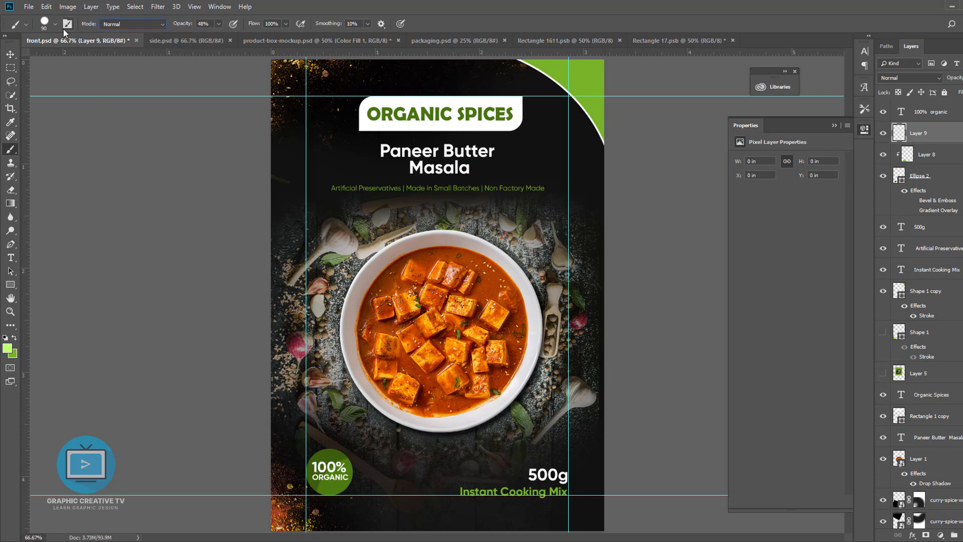
Paint a soft light-green highlight on the circle's centre with a 175 px brush at 48% opacity and clip it to the circle
click(54, 23)
drag(70, 79, 71, 79)
click(68, 24)
click(329, 469)
key(ctrl+z)
key(bracketright)
click(330, 468)
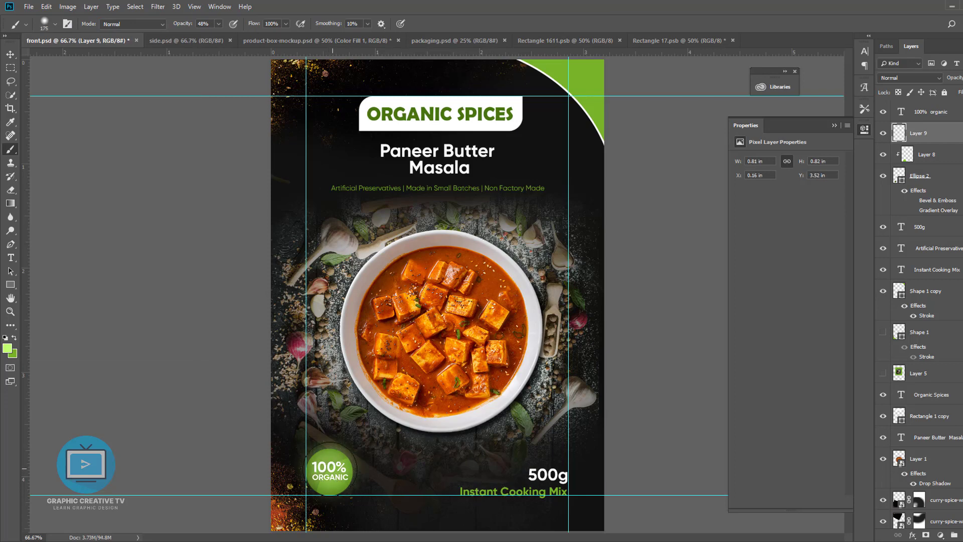
mouse_move(933, 139)
mouse_down()
mouse_move(934, 160)
mouse_move(926, 126)
mouse_up()
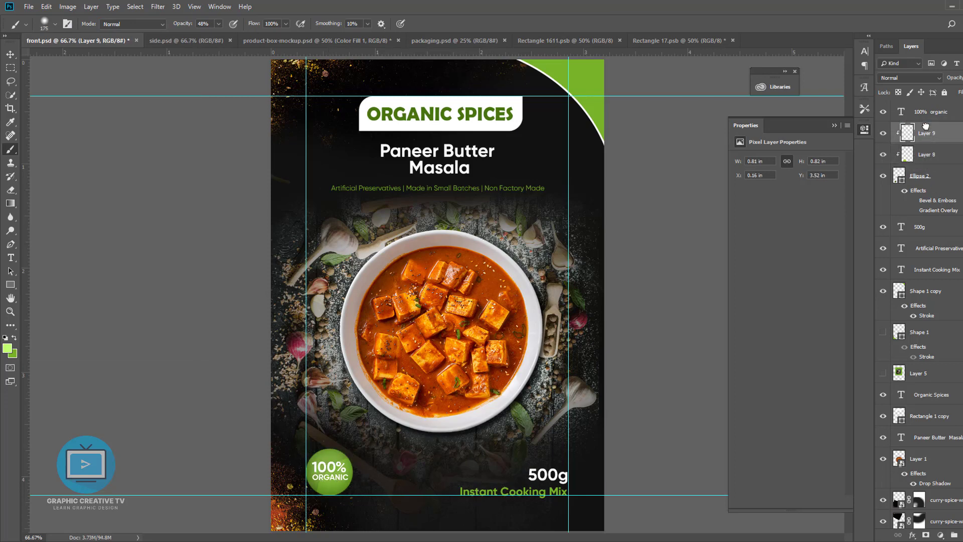
Shift the clipped light-green highlight slightly upward over the 100% ORGANIC badge
click(11, 55)
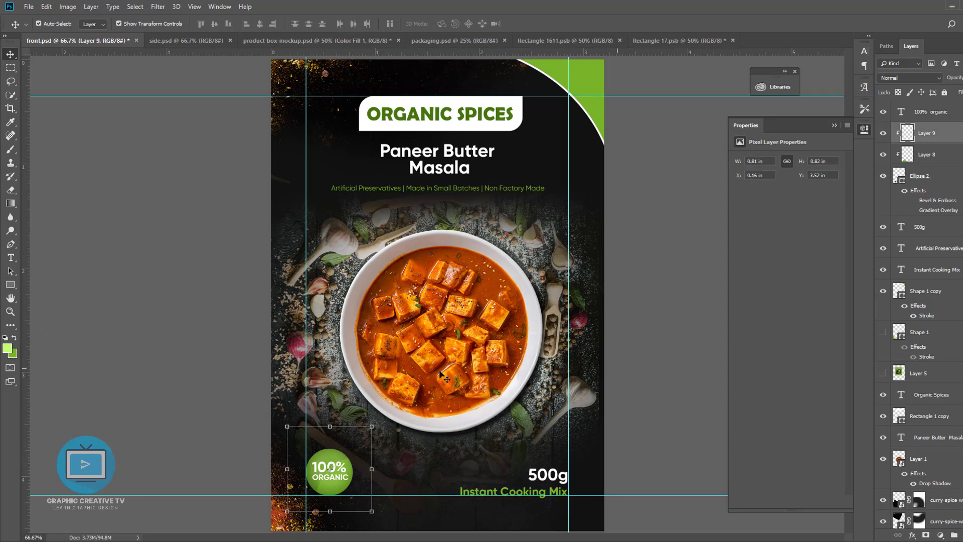
click(10, 190)
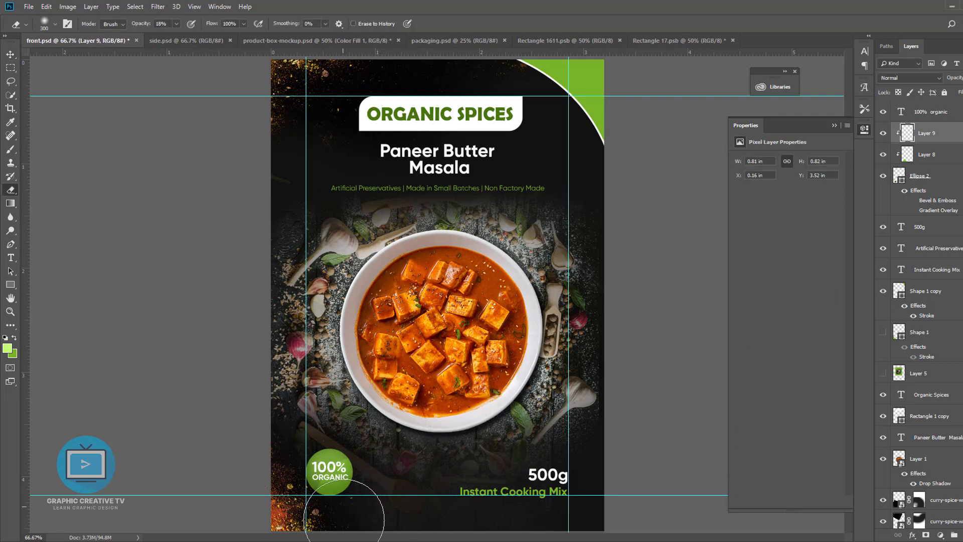
click(925, 155)
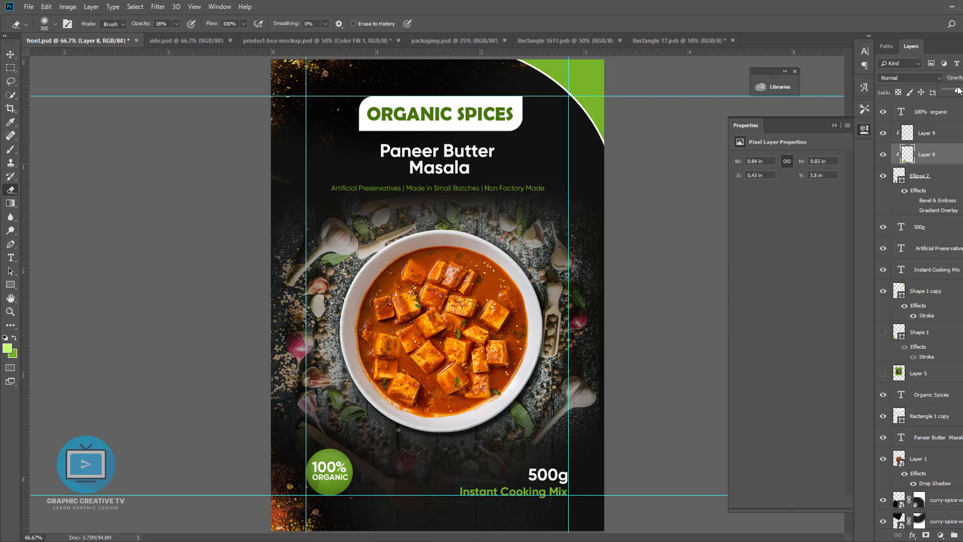
click(10, 54)
click(335, 481)
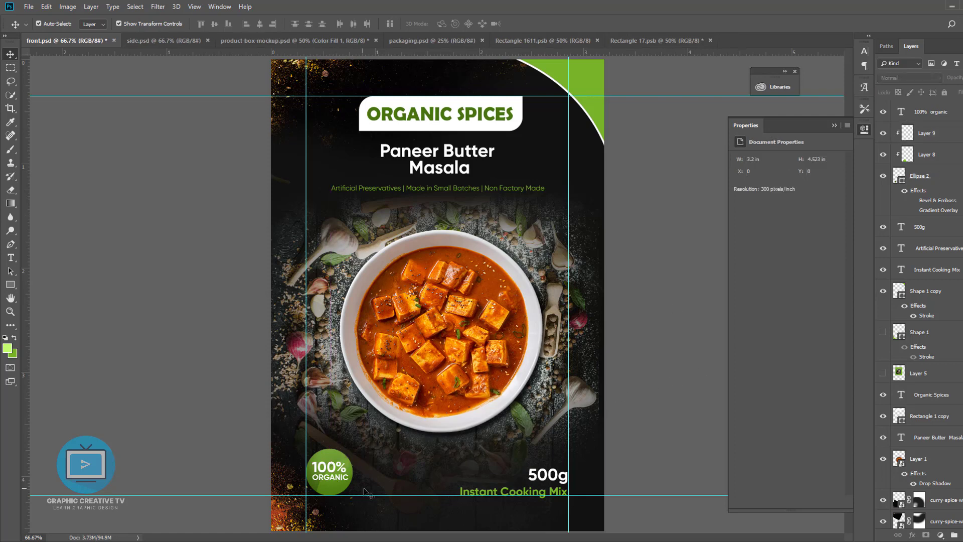
click(345, 491)
click(661, 358)
Change the badge circle's fill to a much darker green
double_click(899, 176)
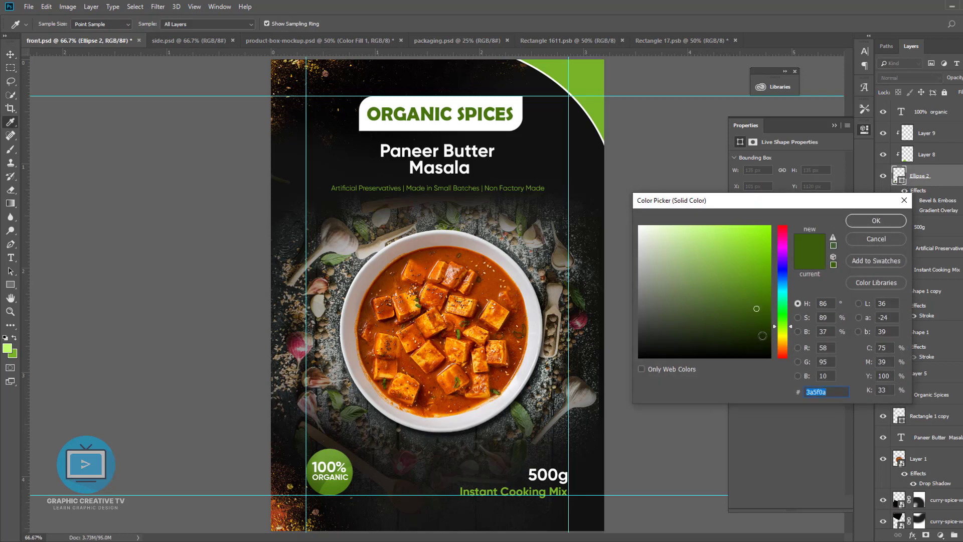
drag(762, 336, 761, 348)
click(872, 222)
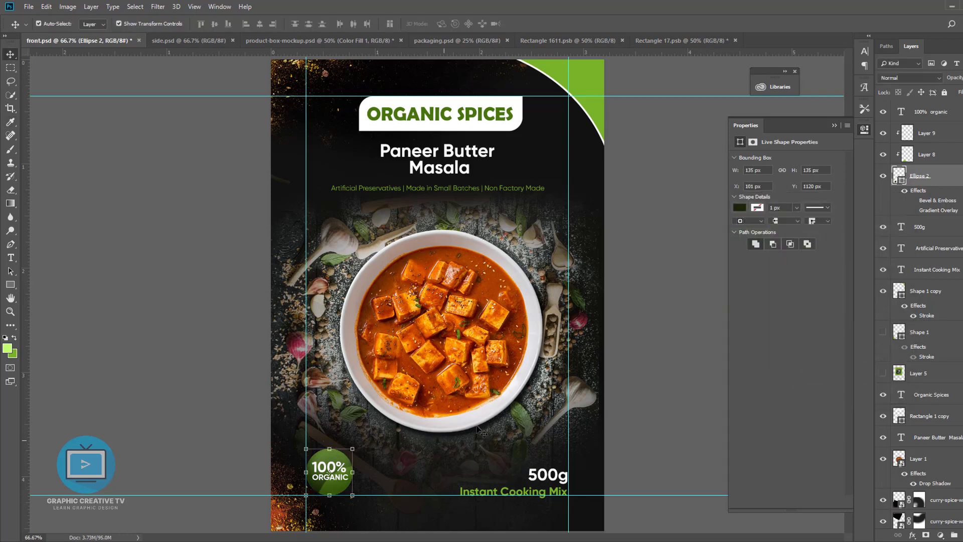
Paint a soft light-green highlight across the badge's upper edge on Layer 9 with the 175 px brush at 48% opacity
click(932, 134)
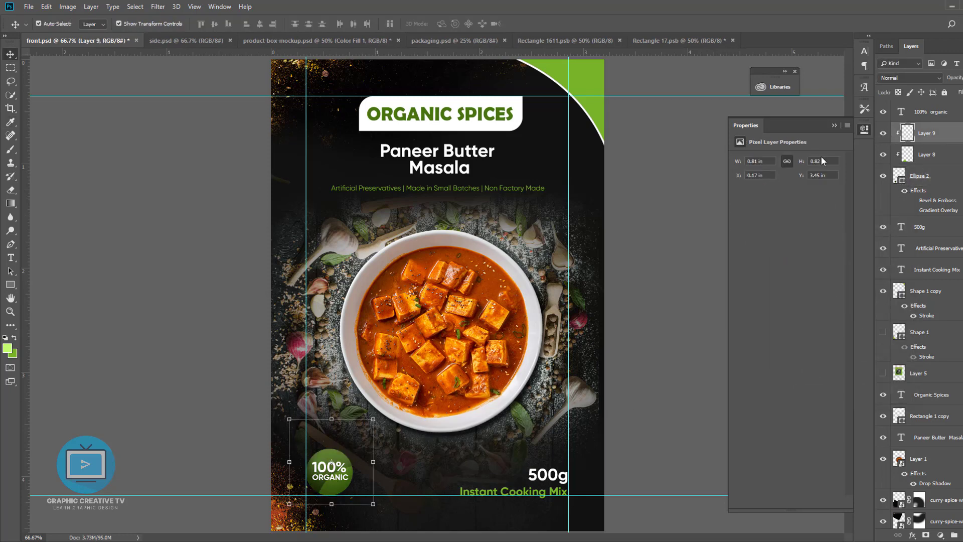
key(b)
mouse_move(306, 428)
mouse_down()
mouse_move(328, 462)
mouse_move(353, 440)
mouse_move(329, 439)
mouse_up()
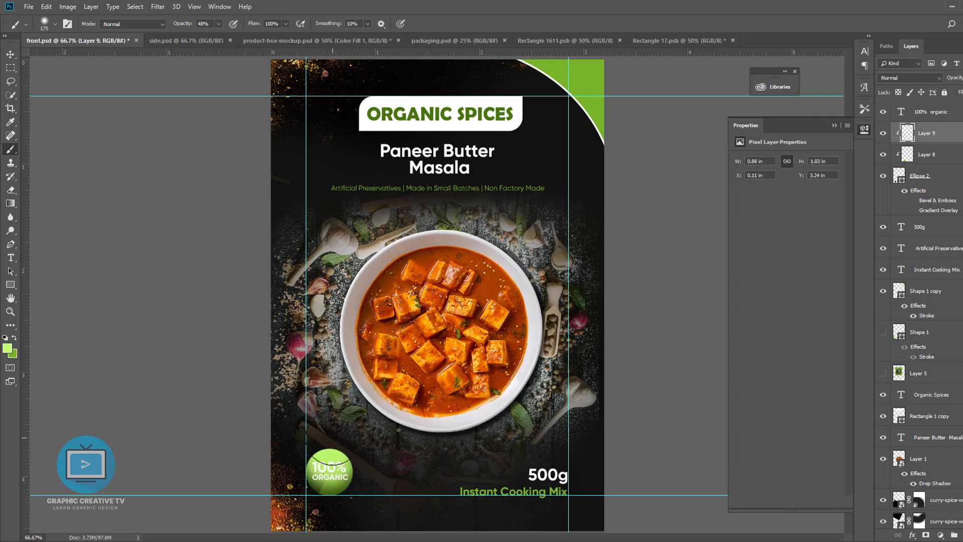
key(e)
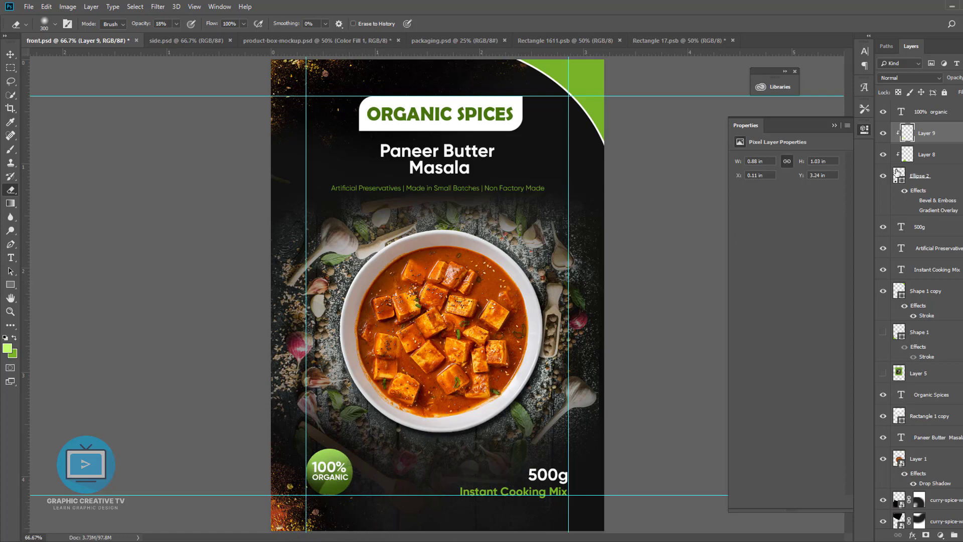
Hide Layer 8's clipped green dot and nudge the 100% ORGANIC text slightly within the circle
click(883, 155)
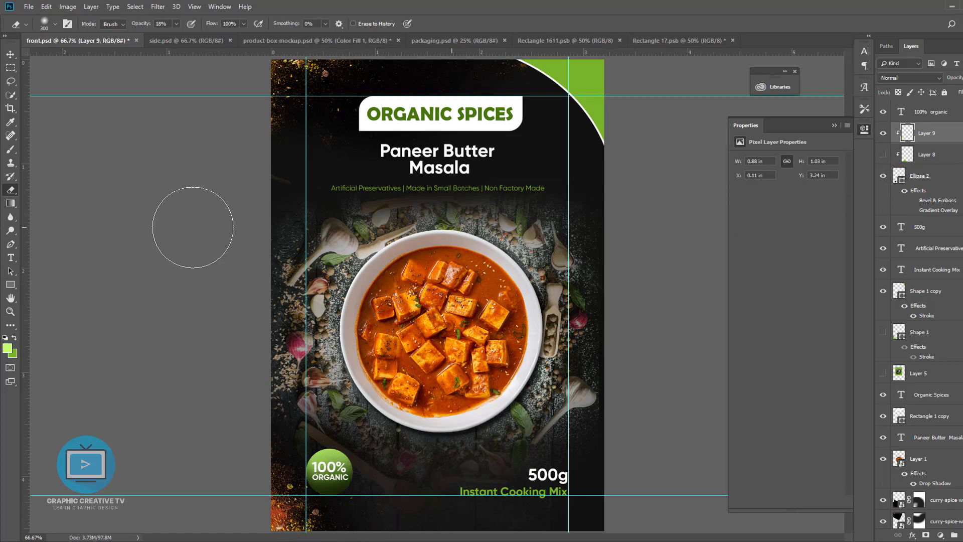
click(883, 155)
click(883, 155)
click(10, 54)
click(330, 467)
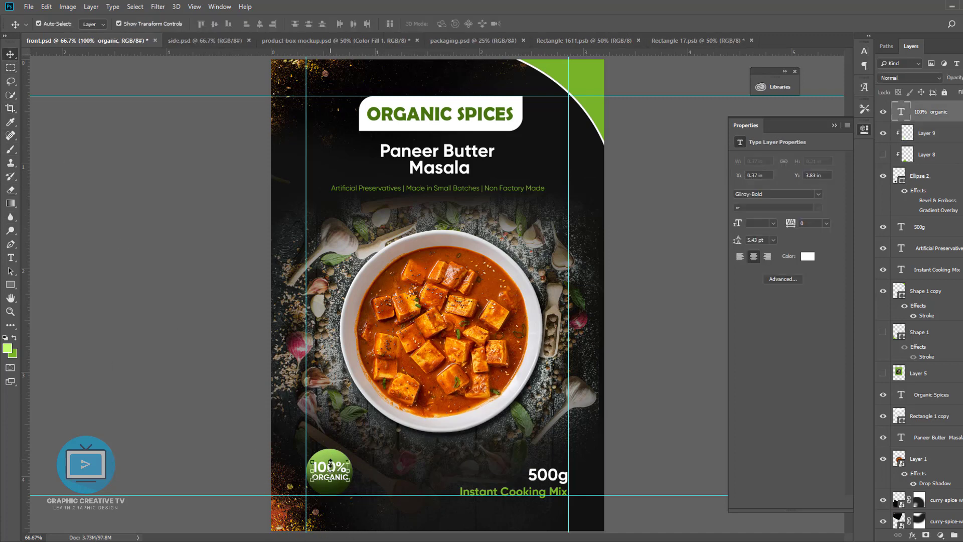
click(645, 442)
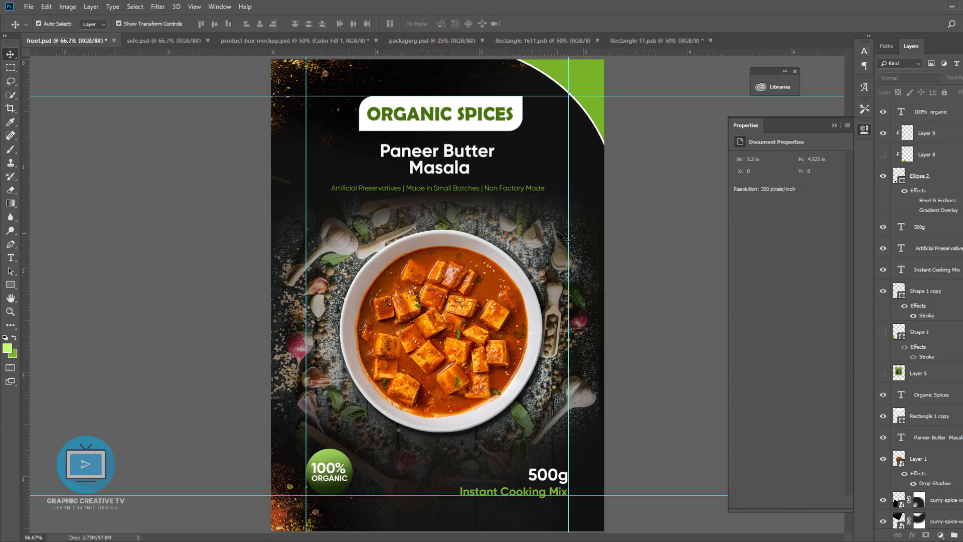
Shift the spice background photo behind the bowl slightly to the left, to X -0.12 in and Y 0.66 in
ctrl+click(546, 264)
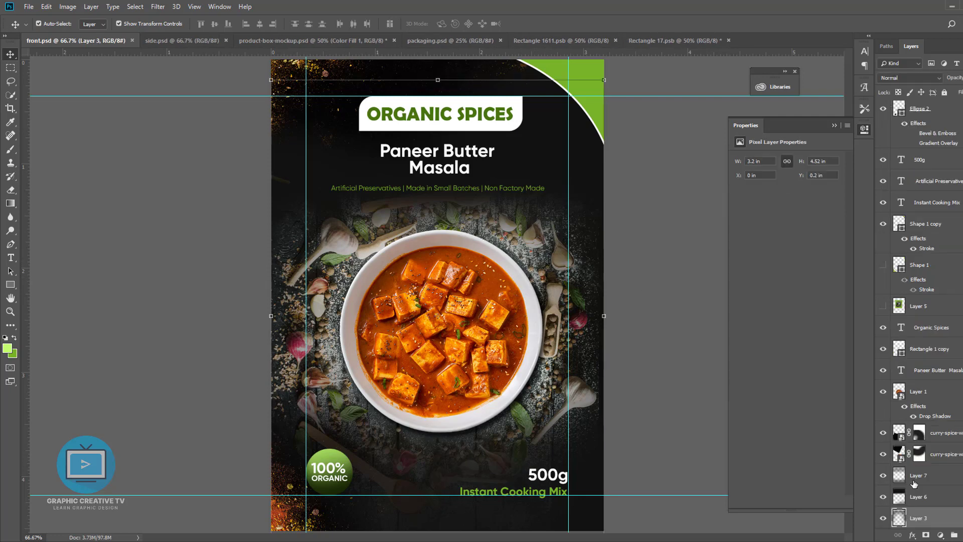
scroll(913, 483, up, 2)
scroll(920, 310, down, 3)
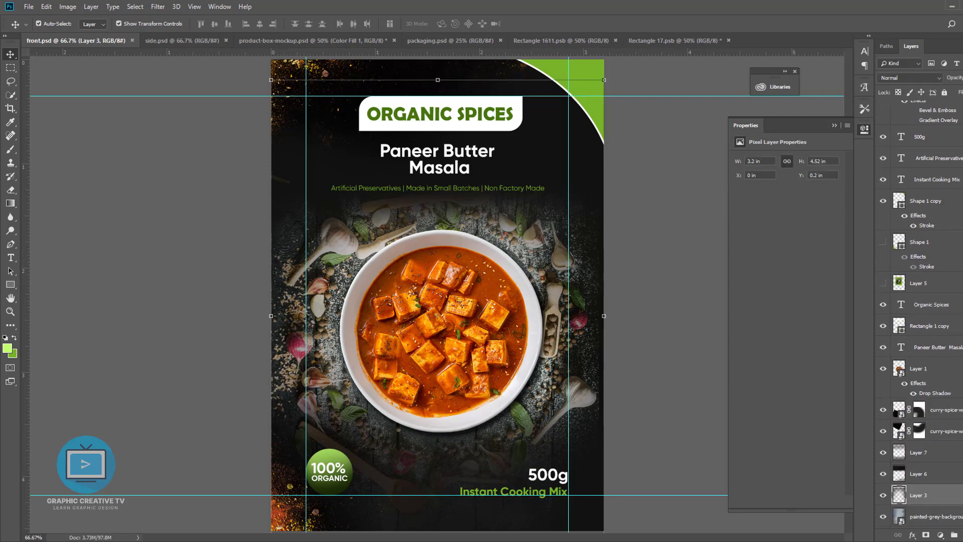
click(538, 403)
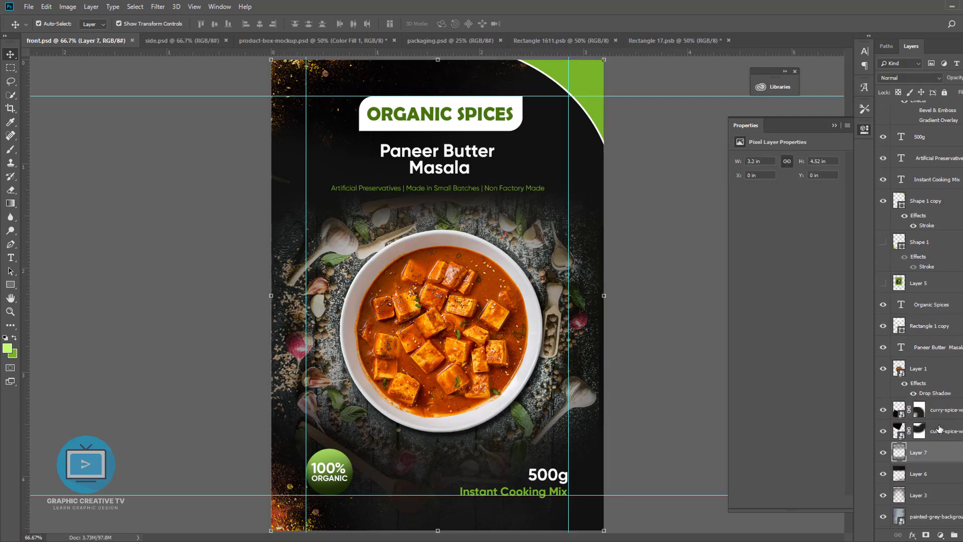
scroll(939, 427, down, 2)
click(936, 495)
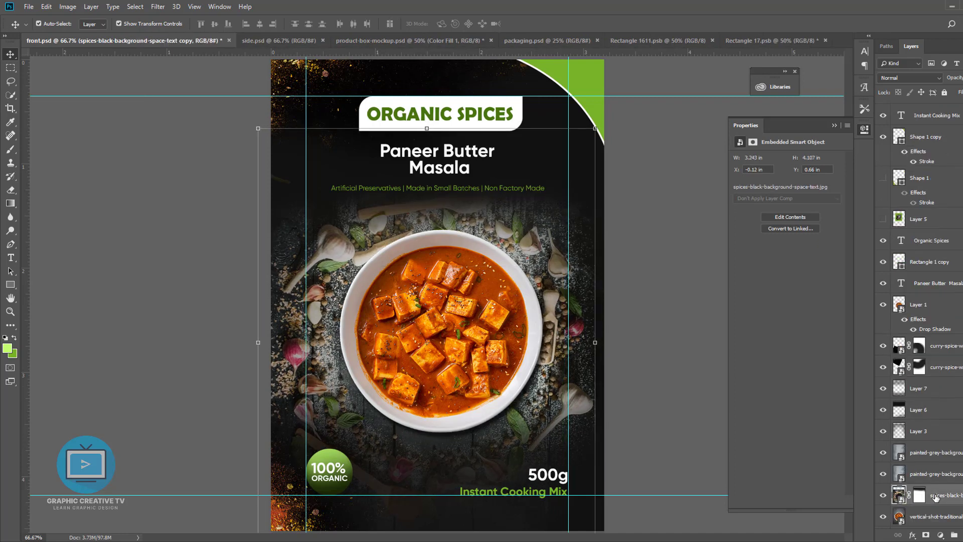
click(712, 413)
Darken the artwork's right edge on Layer 7 with a brush in a near-black sampled from the background, and save the file
click(919, 389)
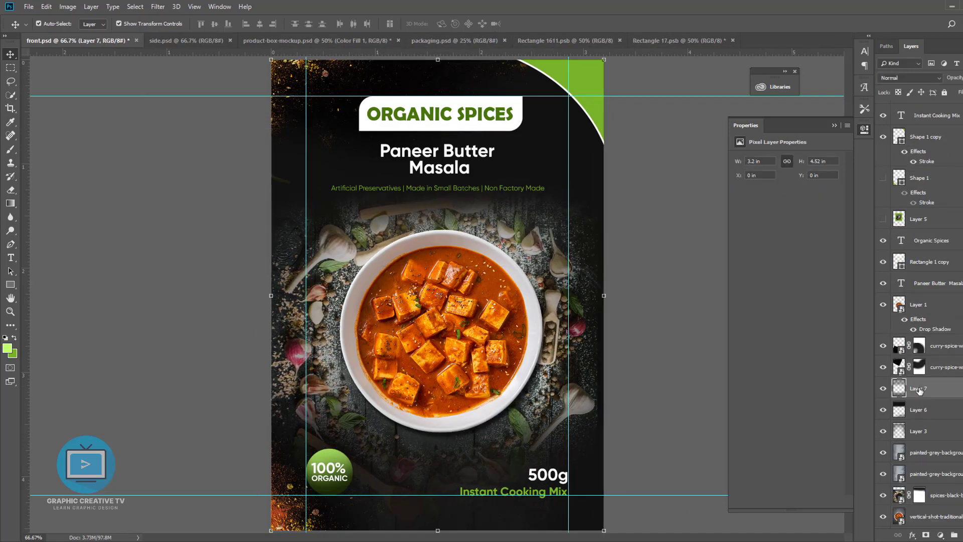
key(b)
alt+click(602, 189)
drag(617, 230, 627, 503)
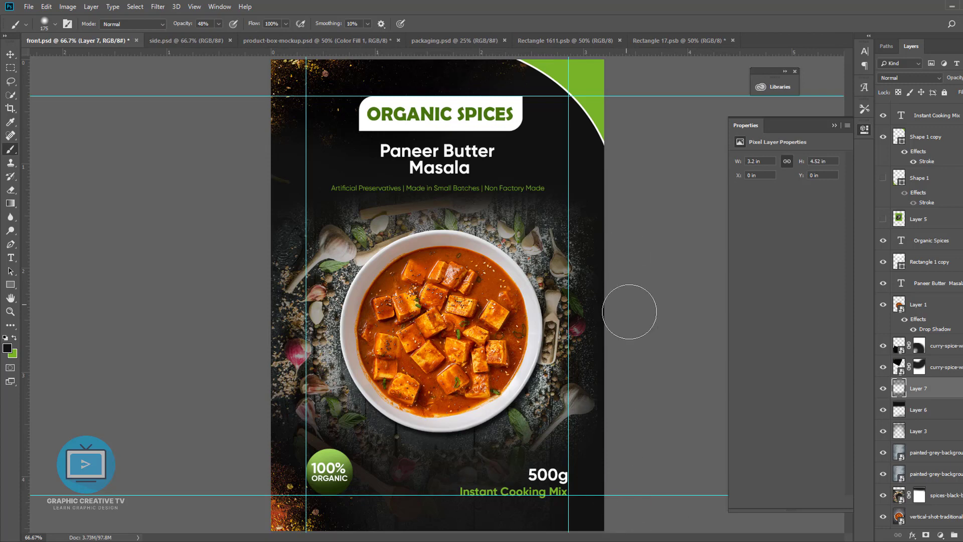
key(e)
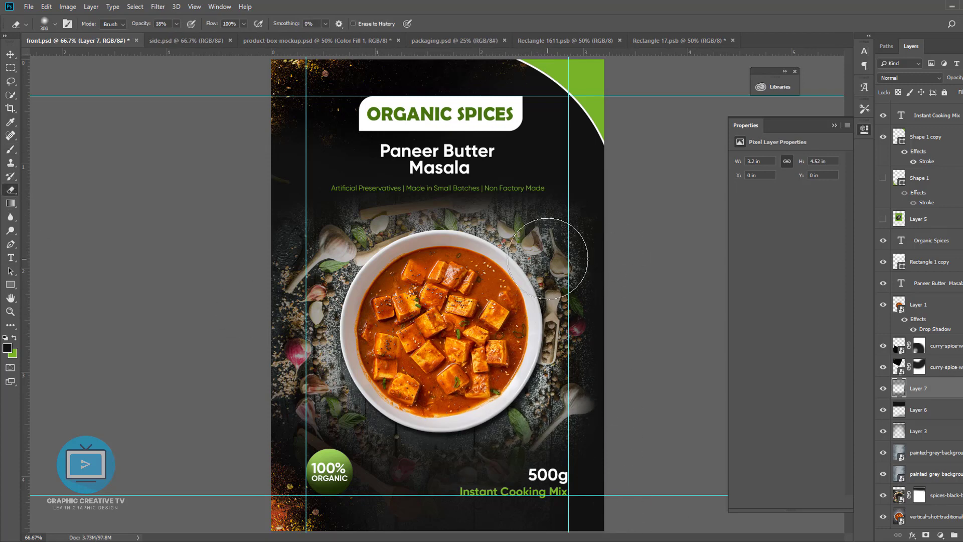
key(ctrl+s)
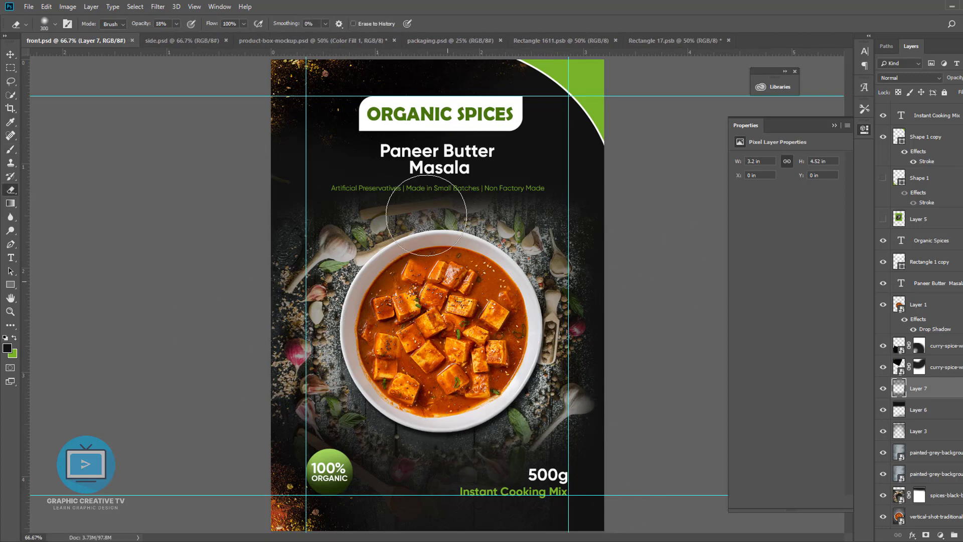
Centre the Paneer Butter Masala title horizontally on the canvas and clear the selection
click(11, 54)
click(196, 125)
click(462, 155)
key(ctrl+a)
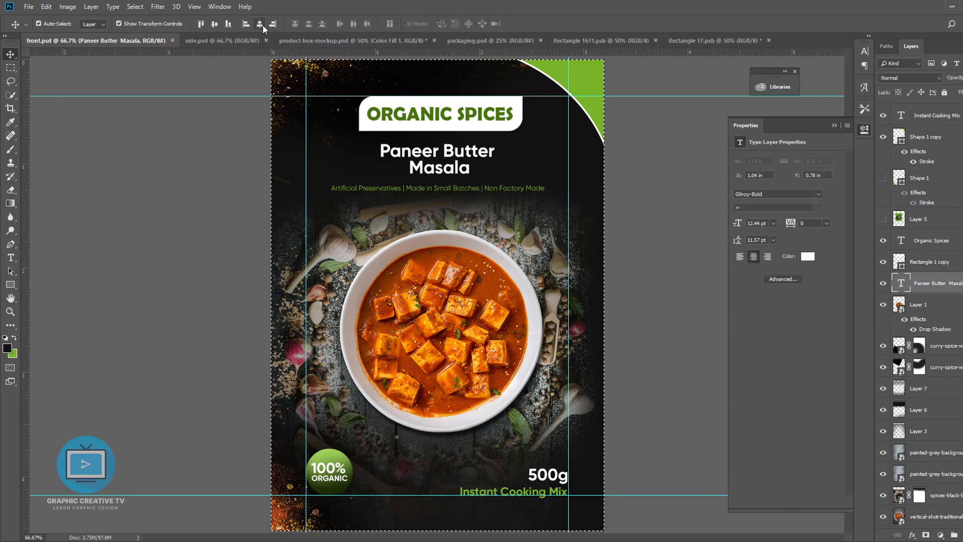
click(259, 24)
click(634, 229)
key(ctrl+d)
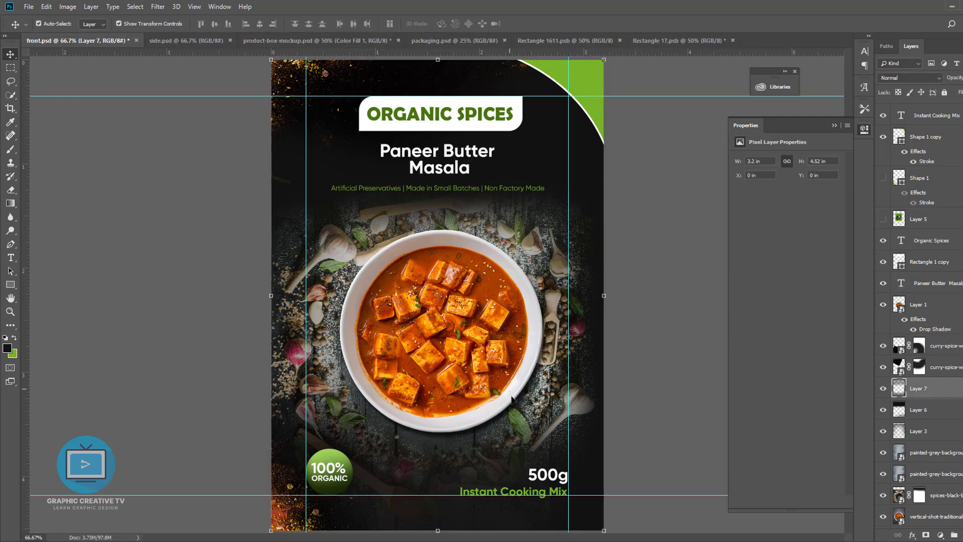
Strengthen the bowl's drop shadow to 100% opacity, 28 px distance, 5% spread and 21 px size
click(917, 304)
double_click(935, 329)
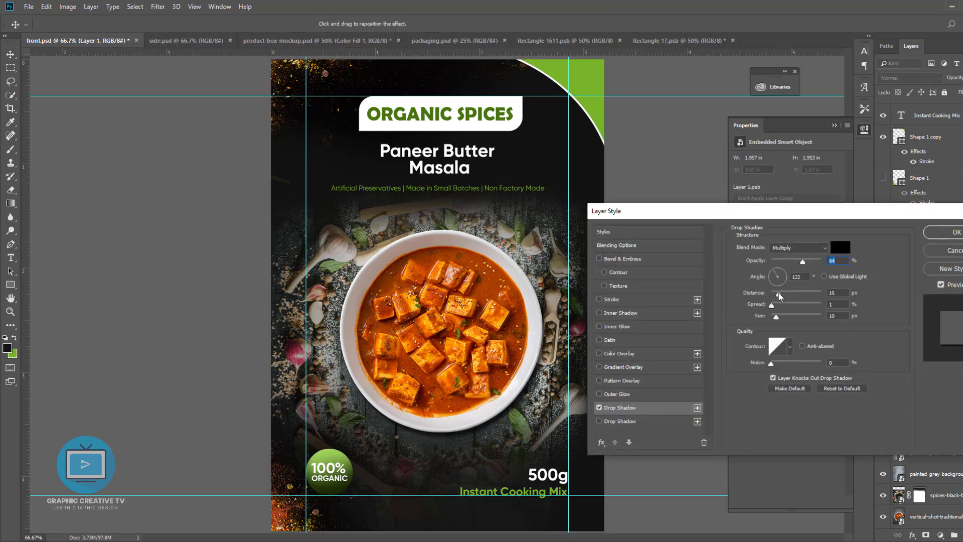
mouse_move(779, 295)
mouse_down()
mouse_move(789, 297)
mouse_move(778, 318)
mouse_move(780, 307)
mouse_up()
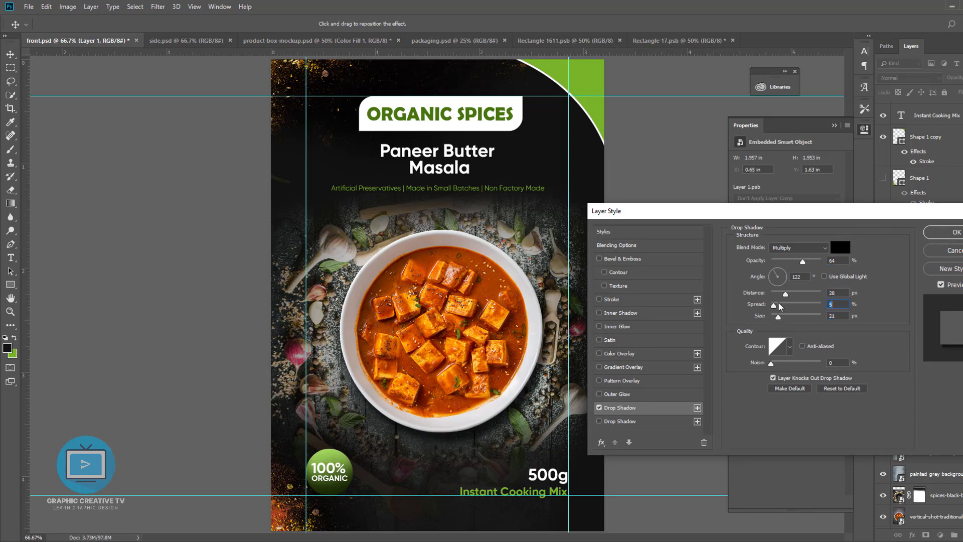
drag(803, 261, 828, 271)
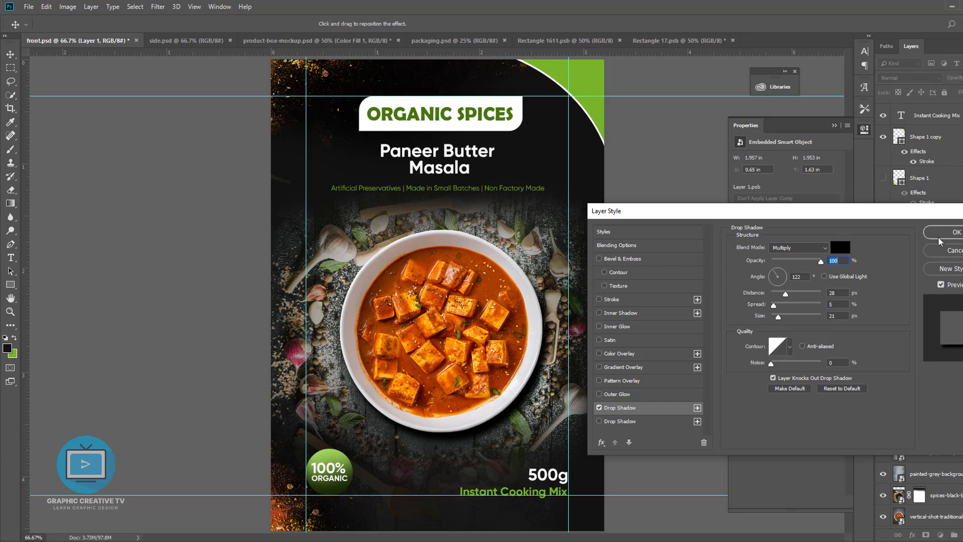
click(940, 234)
Scale the bowl up slightly to about 1.997 by 1.993 in, keeping it centred between the guides
click(476, 373)
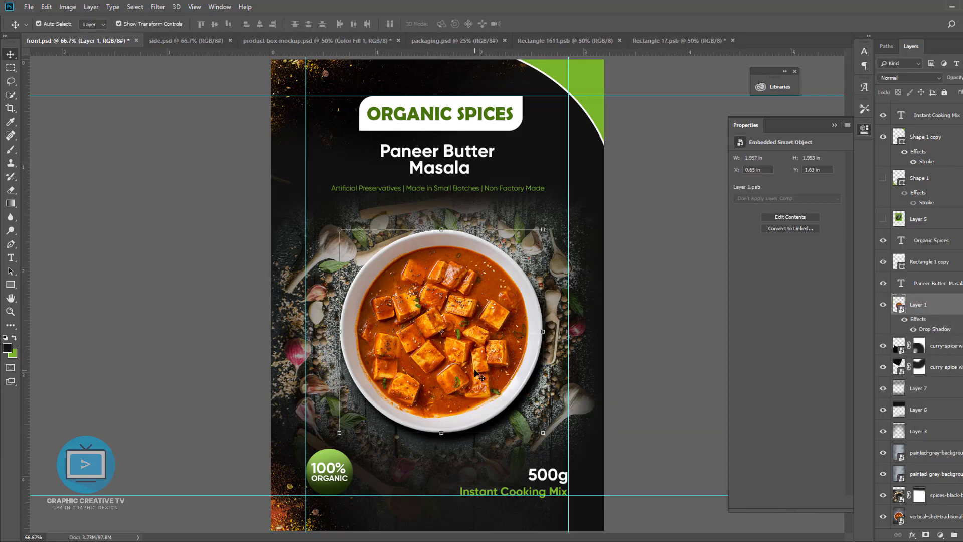
key(ctrl+t)
key(Return)
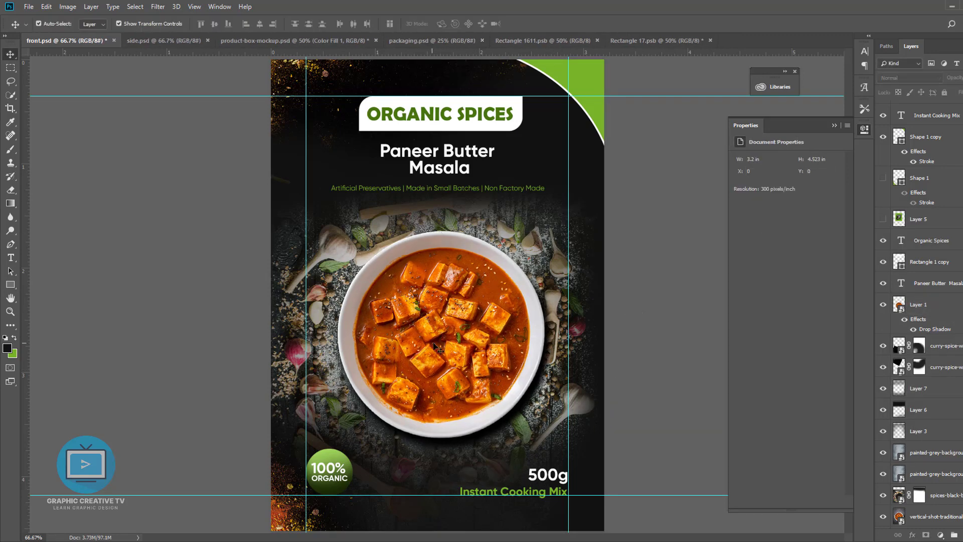
Duplicate the bowl layer and apply Brightness/Contrast to the copy with brightness 35 and contrast 30
key(ctrl+j)
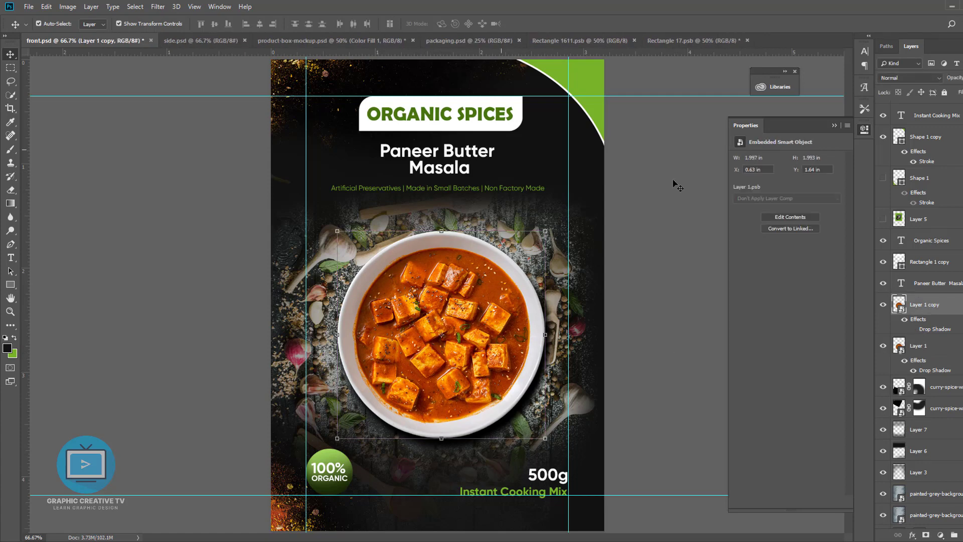
click(158, 7)
mouse_move(100, 33)
click(213, 34)
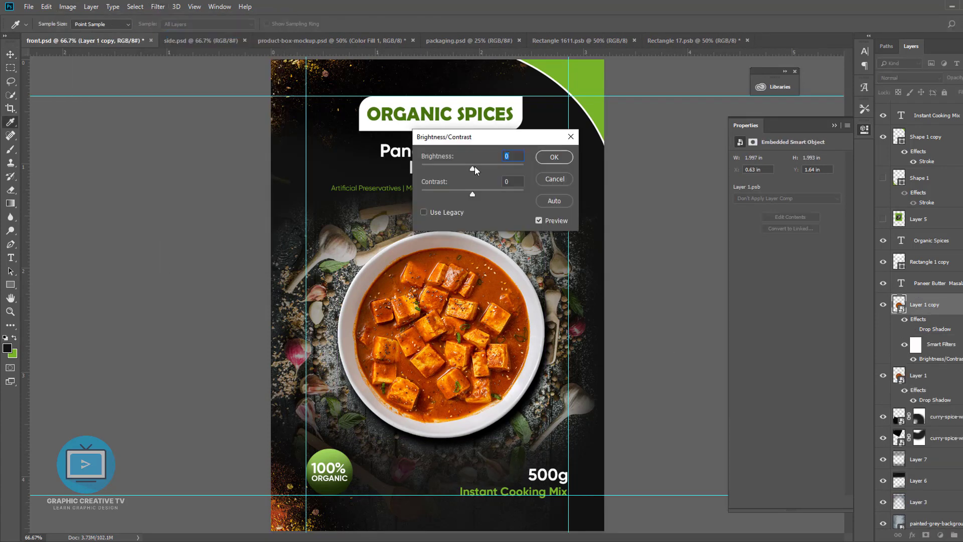
drag(475, 167, 487, 169)
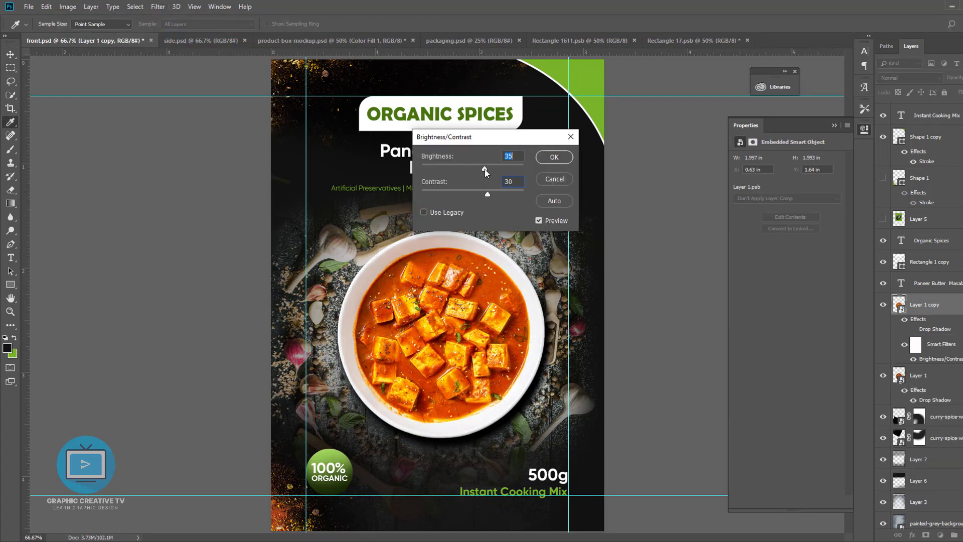
click(554, 157)
click(627, 317)
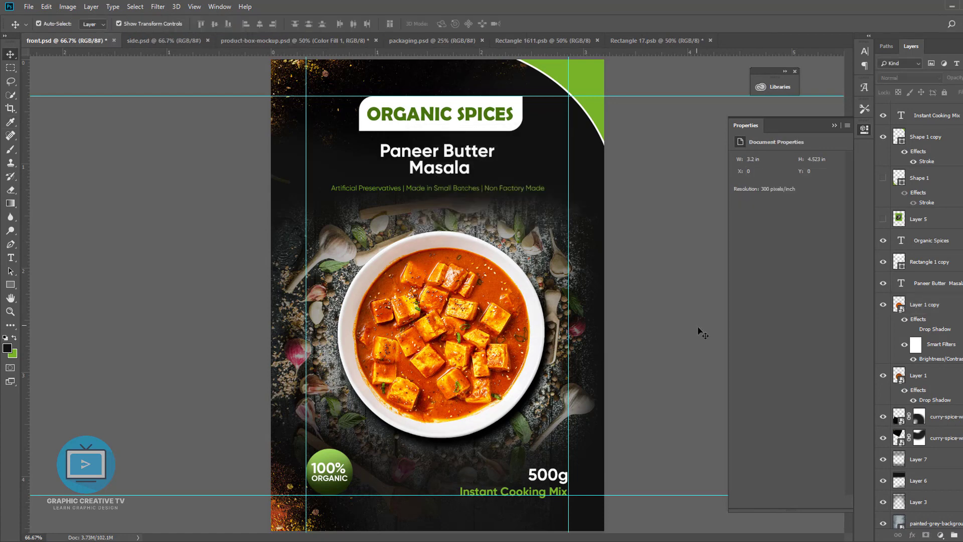
Set the bowl copy's Brightness/Contrast filter to brightness 14 with contrast 30
click(918, 305)
double_click(940, 358)
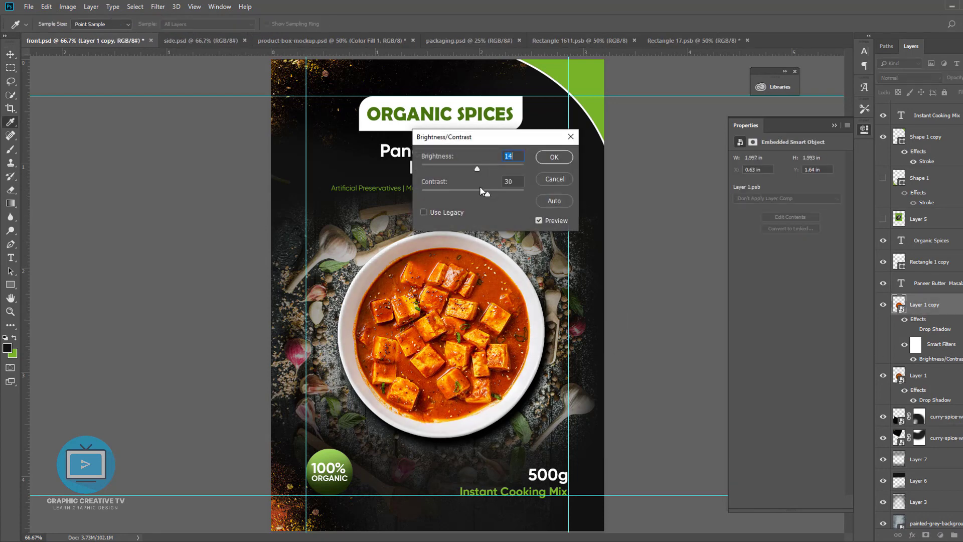
key(Return)
Soften Layer 7's dark shading near the bowl with the 300 px eraser at 18% opacity, and place the front artwork into Rectangle 1611.psb
click(592, 261)
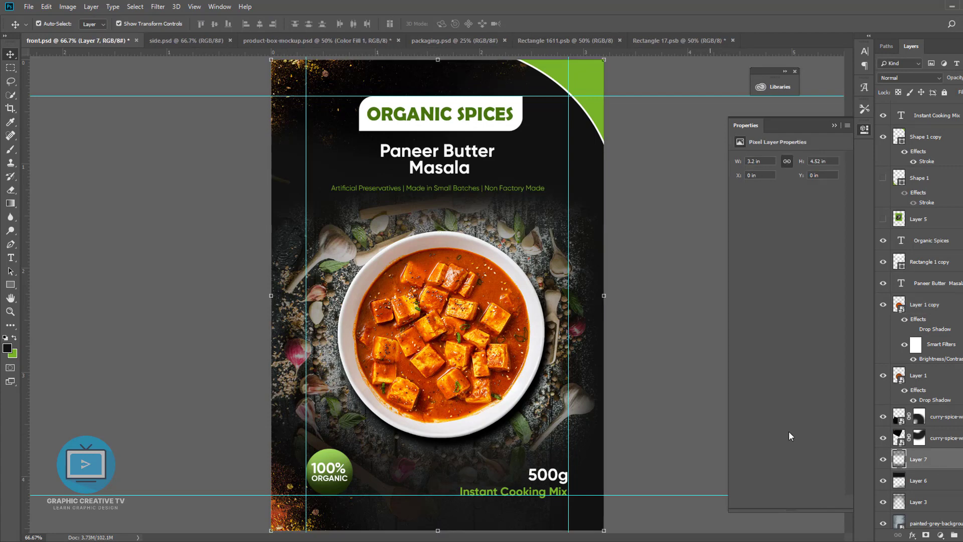
click(10, 191)
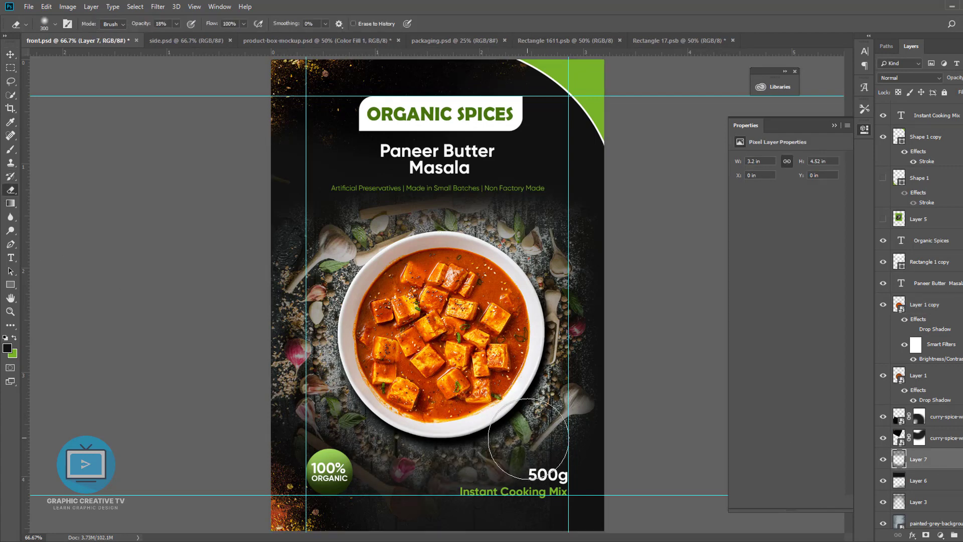
key(v)
click(48, 109)
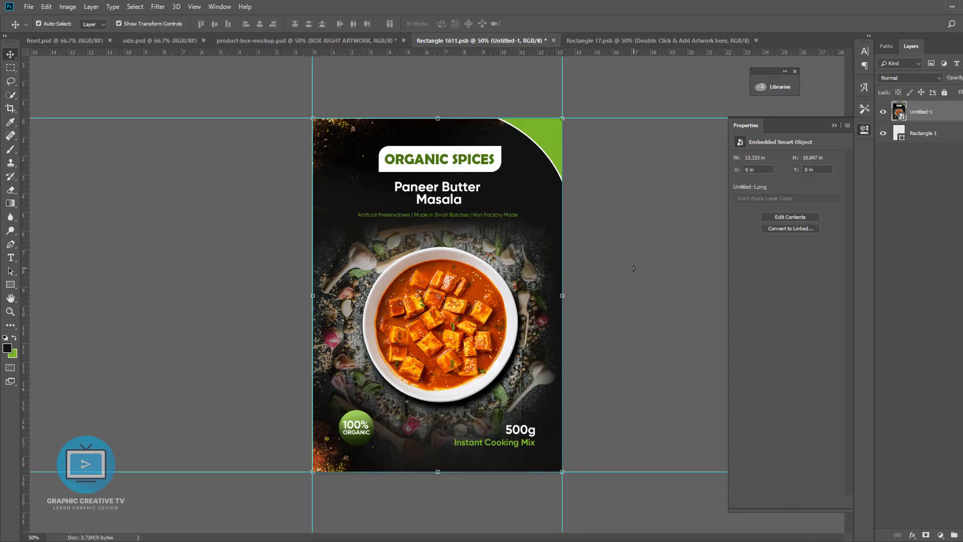
Save Rectangle 1611.psb, and in Rectangle 17.psb replace the "Double Click & Add Artwork here" layer with the side artwork Untitled-2.png
click(669, 319)
key(ctrl+s)
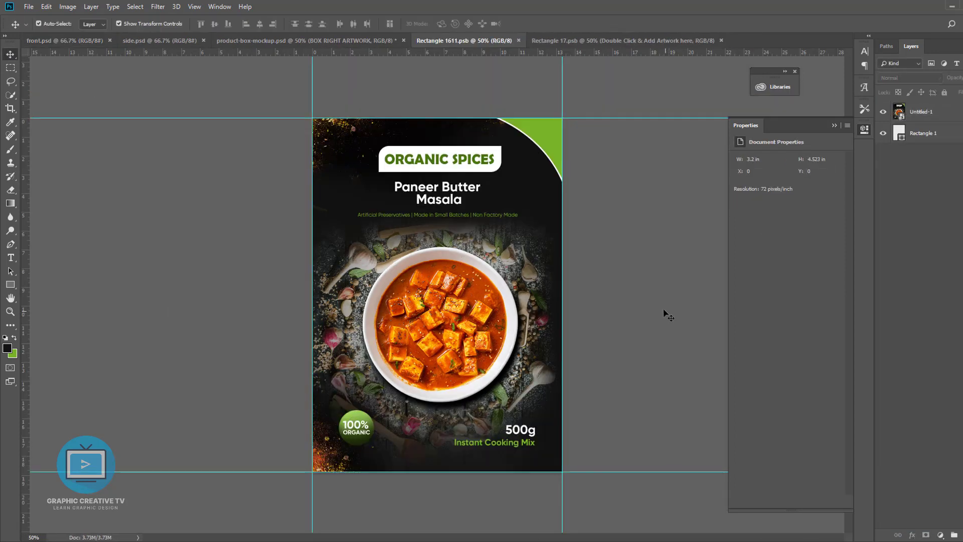
click(573, 39)
click(450, 278)
key(Delete)
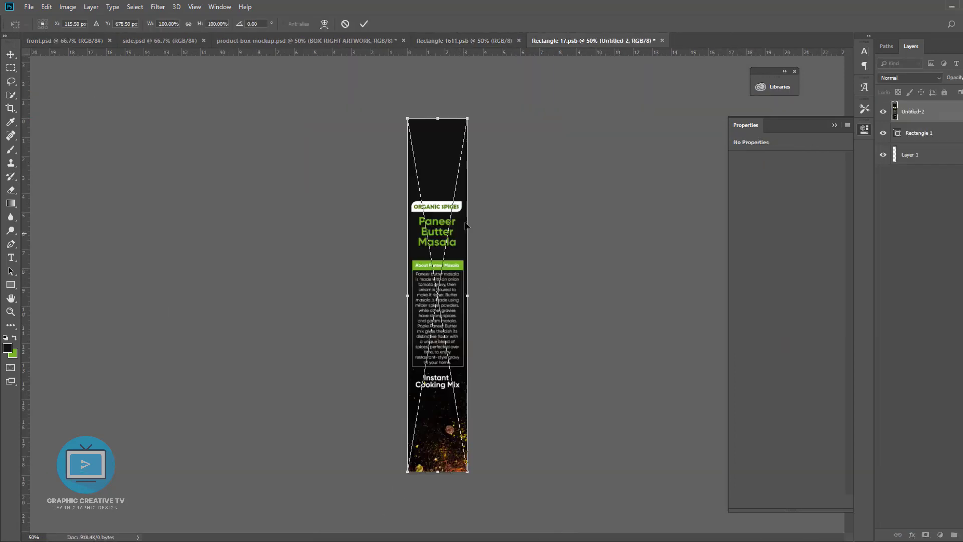
Scale the placed side artwork up slightly to about 3.264 by 19.181 in so it covers the whole canvas
drag(472, 118, 476, 114)
key(Return)
click(537, 295)
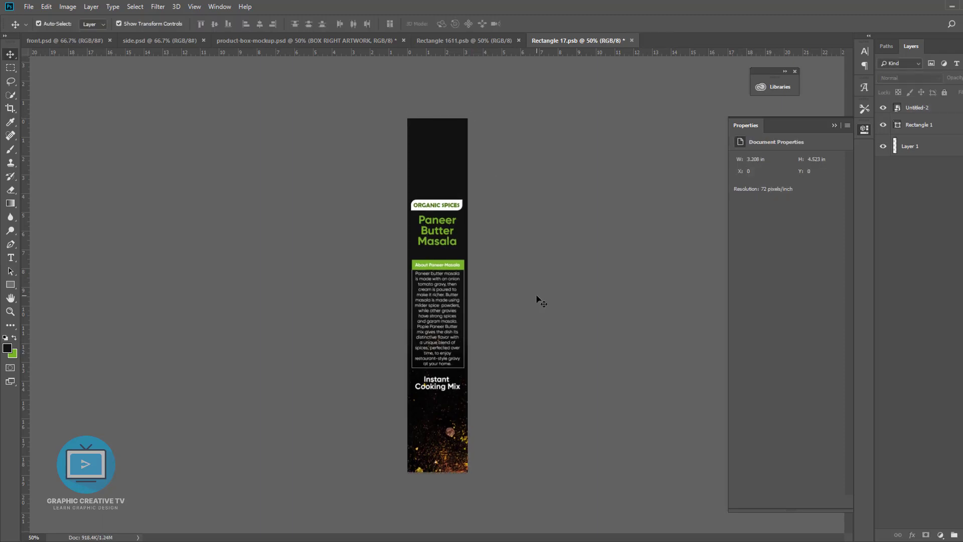
key(ctrl+plus)
key(ctrl+s)
key(Return)
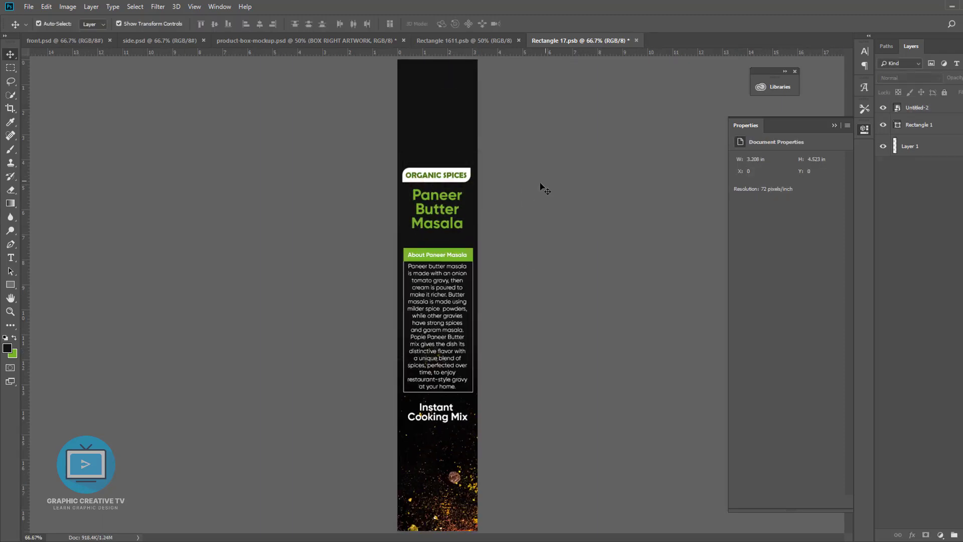
Delete the Rectangle 1 layer from Rectangle 17.psb, and save it to update the side panel in product-box-mockup.psd
click(486, 40)
key(ctrl+Tab)
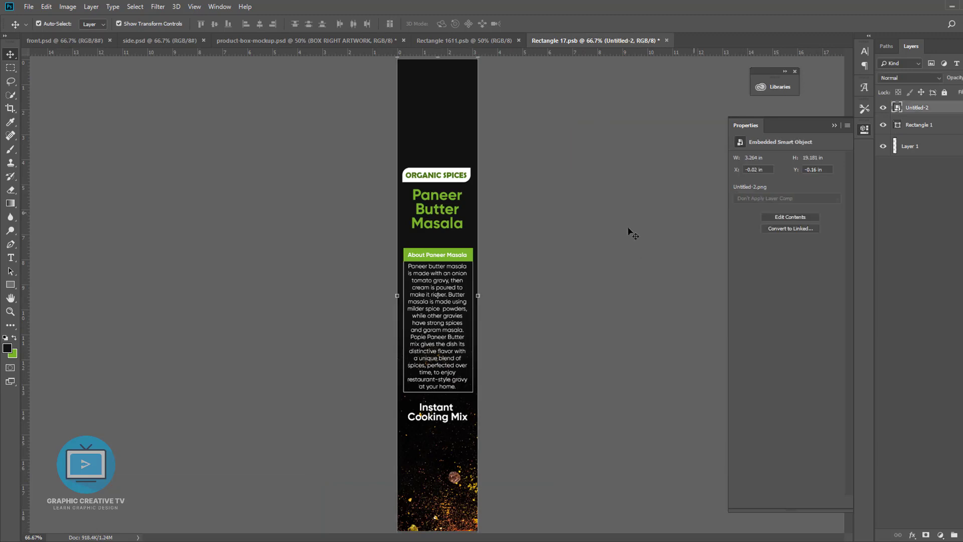
click(909, 128)
key(Delete)
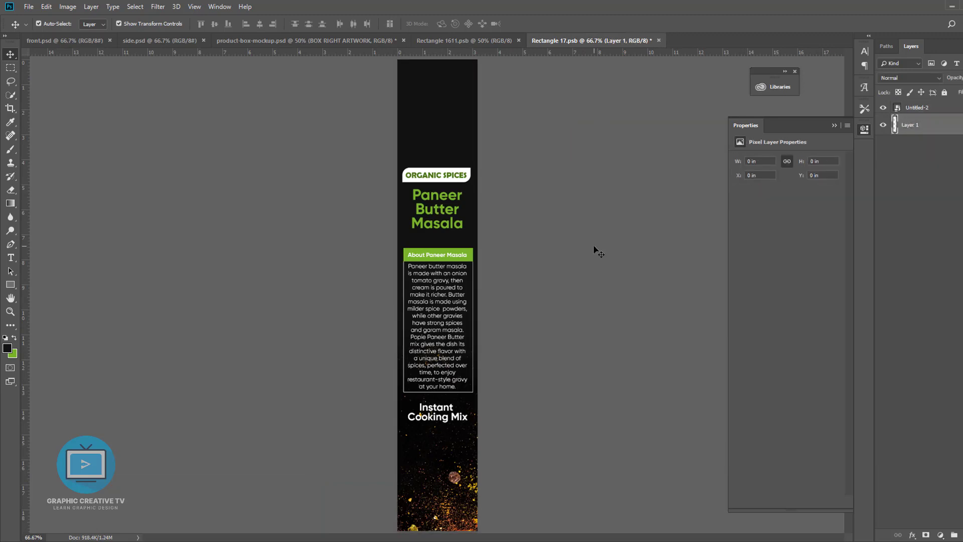
click(275, 40)
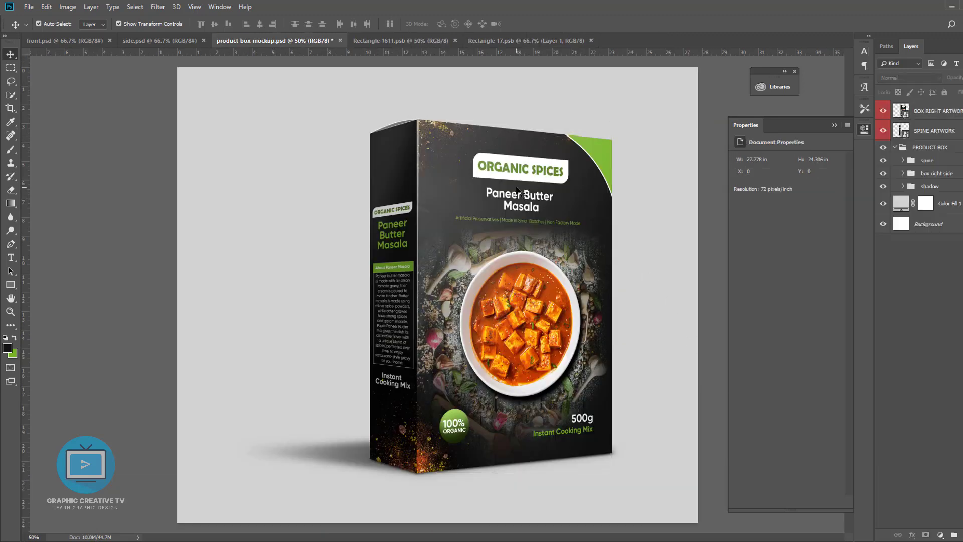
click(834, 125)
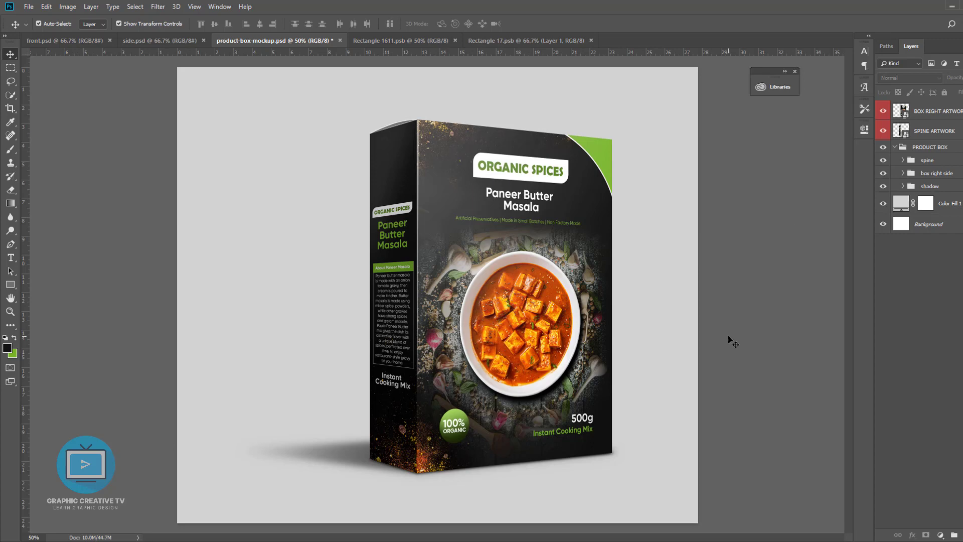